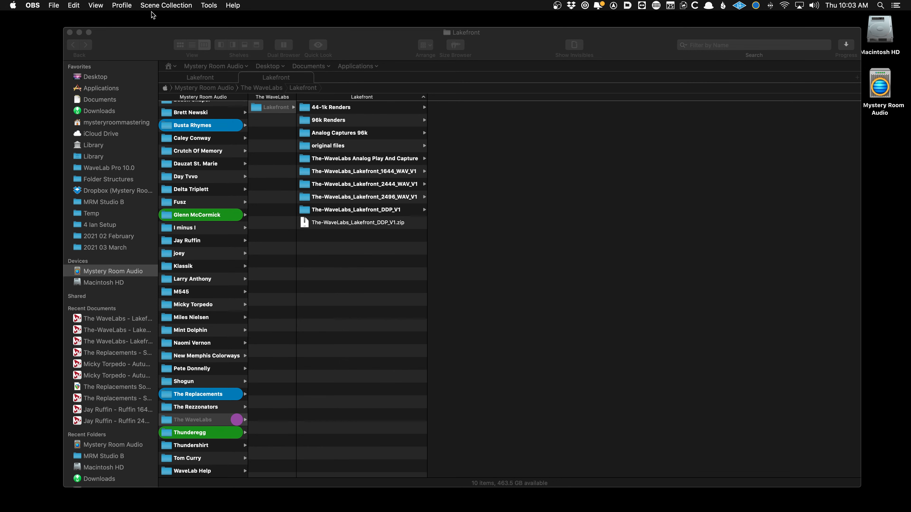
# Switch to Safari and browse the WaveLab Help site's Videos page down to the Preferences & Settings Overview entry
pyautogui.moveTo(309, 511)
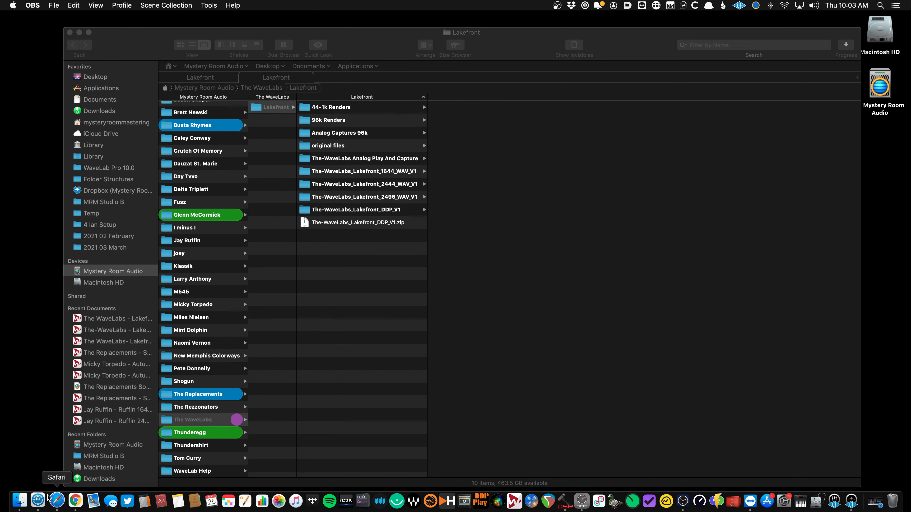
pyautogui.click(53, 501)
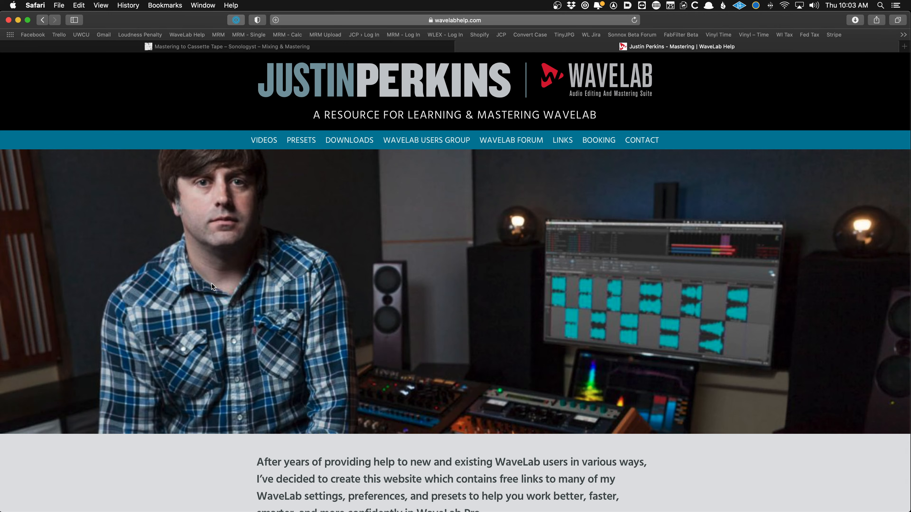
pyautogui.click(255, 139)
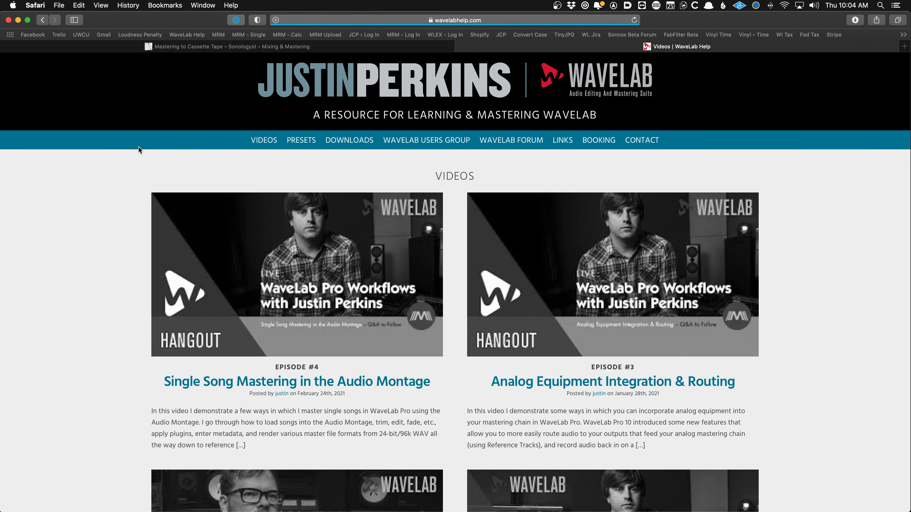
pyautogui.scroll(-15, 121, 153)
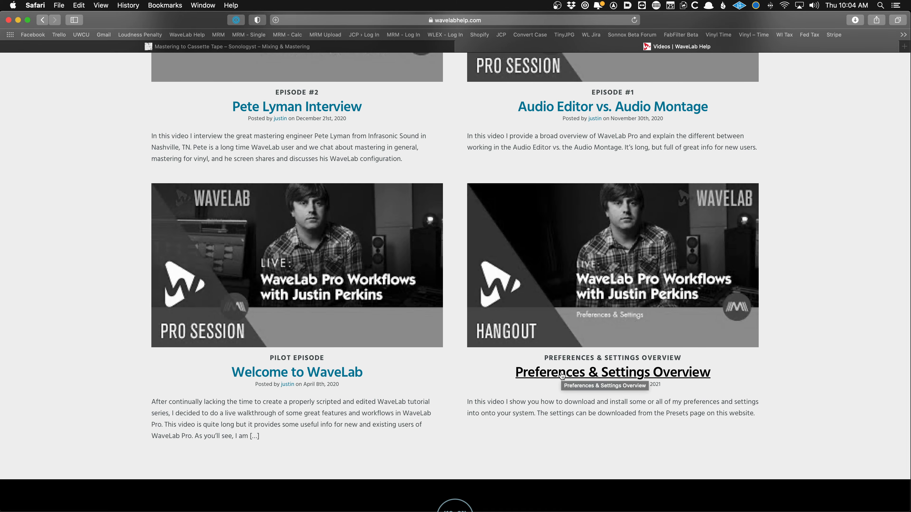
# Switch to Path Finder and show the contents of the WaveLab Pro 10.0 preferences folder
pyautogui.moveTo(246, 511)
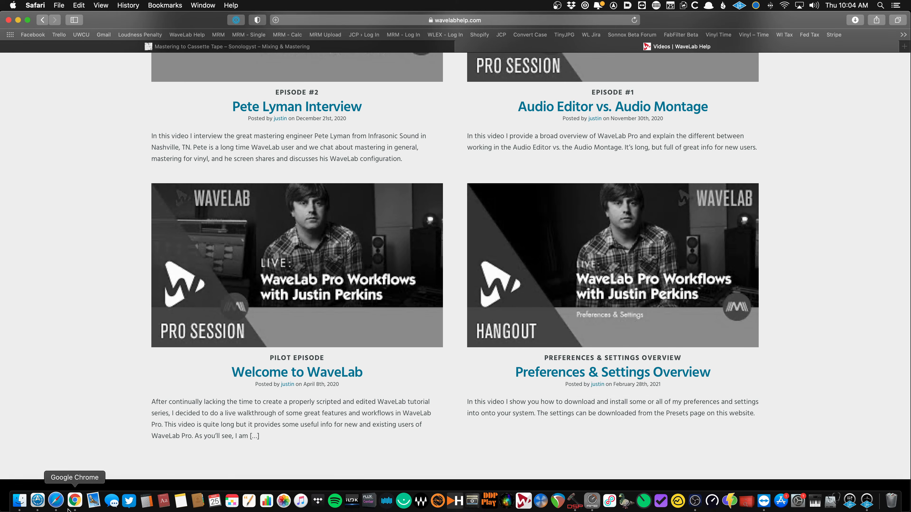
pyautogui.click(44, 508)
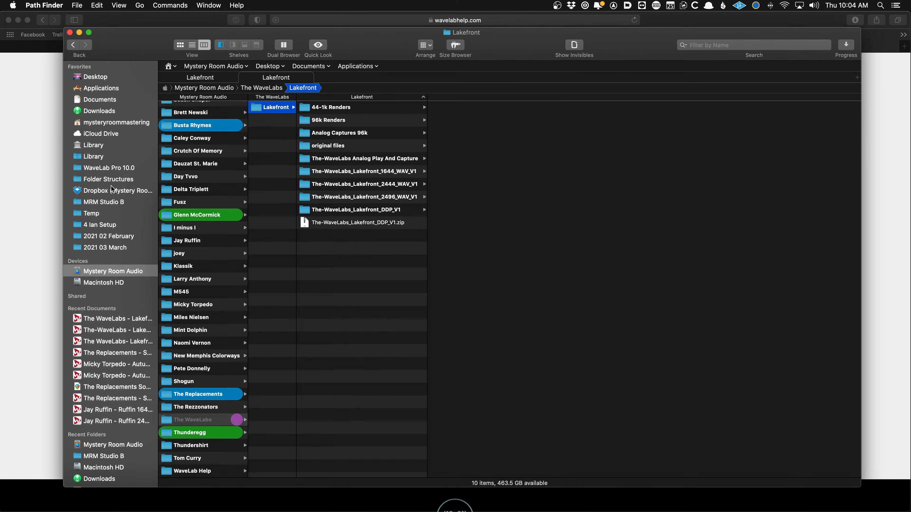
pyautogui.click(113, 168)
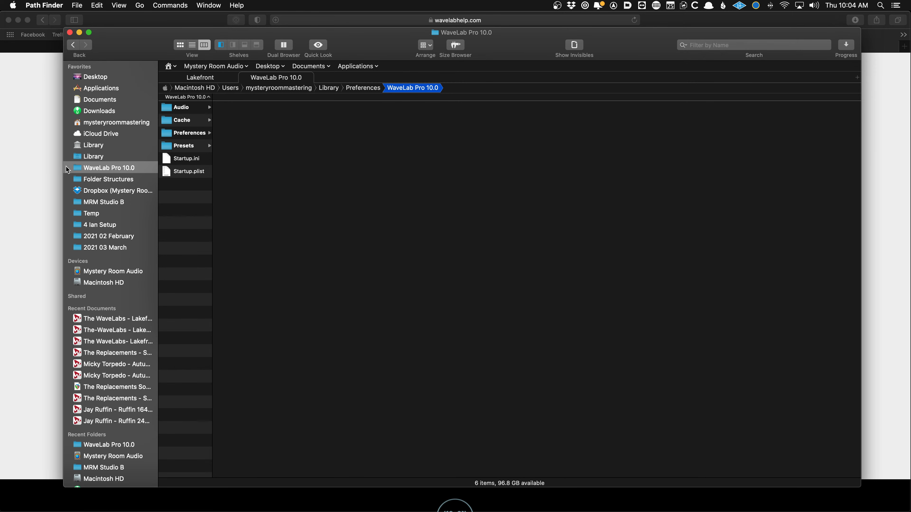
# Return to Safari, look over the WaveLab Help site's Presets and Downloads pages, and minimise the browser window
pyautogui.click(51, 168)
pyautogui.scroll(15, 568, 379)
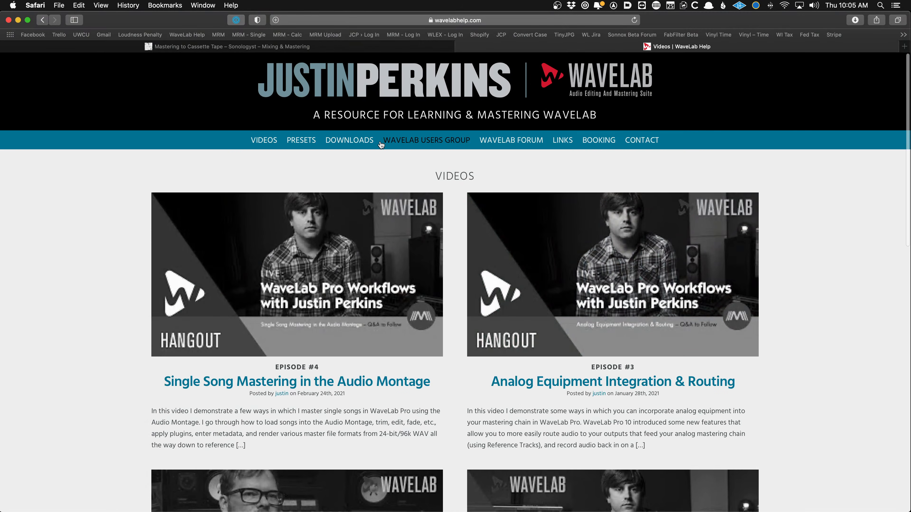
pyautogui.click(302, 143)
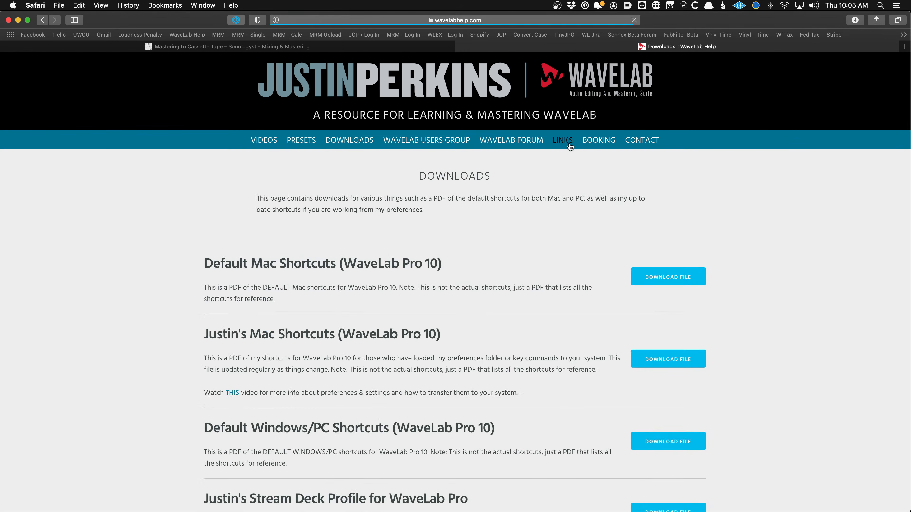
pyautogui.scroll(-1, 427, 208)
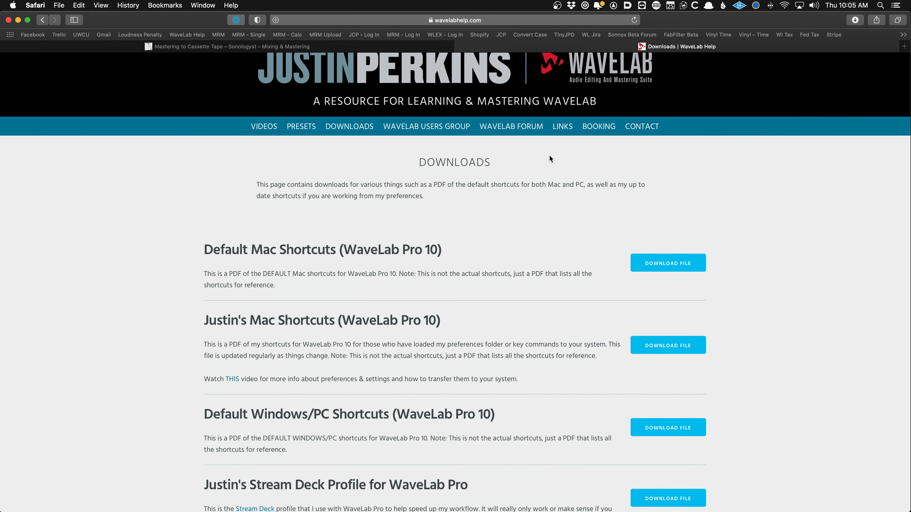
pyautogui.scroll(-1, 549, 156)
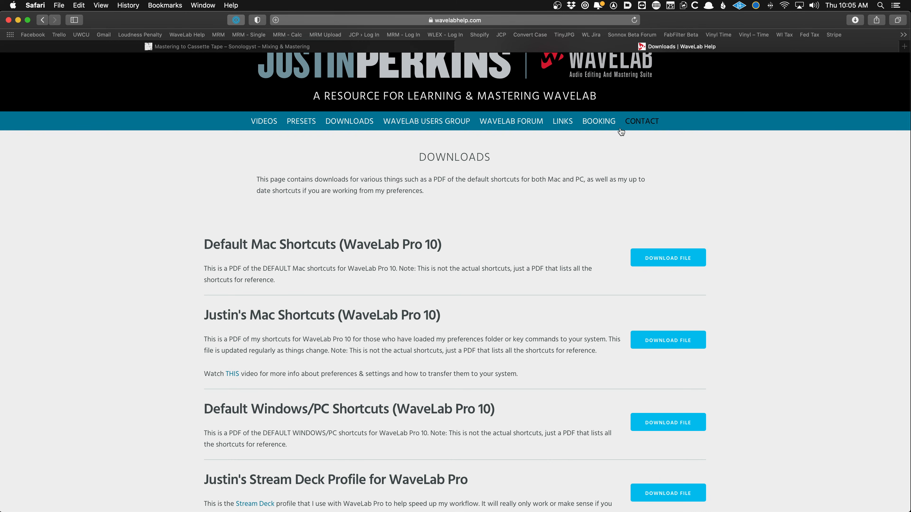
pyautogui.scroll(3, 595, 130)
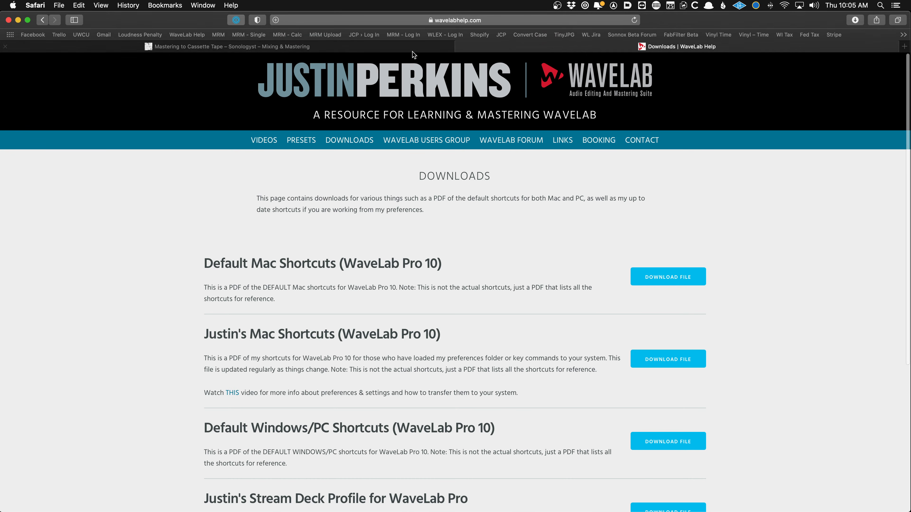
pyautogui.click(19, 20)
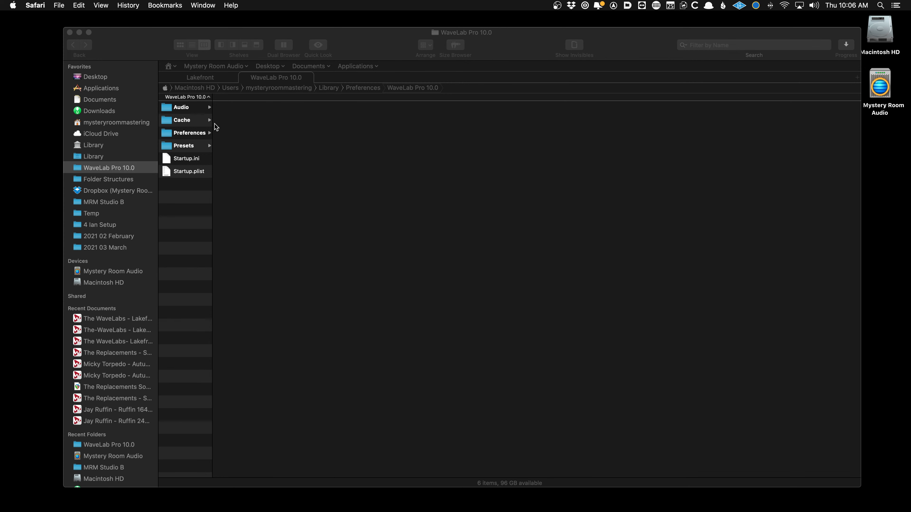
# Switch to WaveLab Pro and open the recent audio montage "The-WaveLabs - Lakefront 6496 DIGITAL MASTER V1_"
pyautogui.moveTo(412, 509)
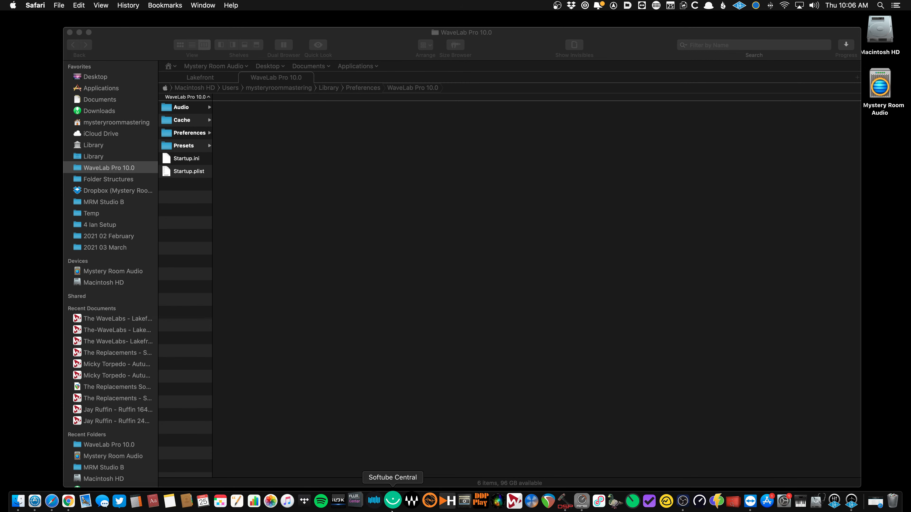
pyautogui.click(513, 503)
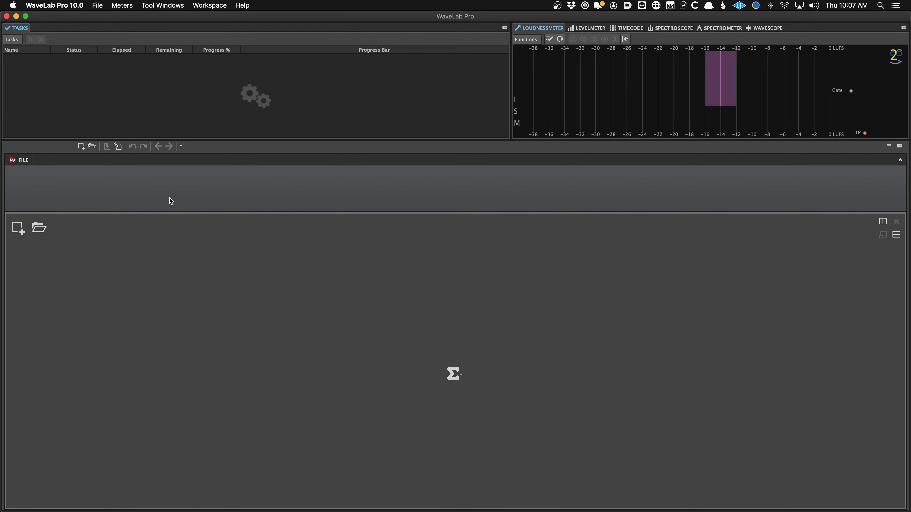
pyautogui.rightClick(169, 198)
pyautogui.moveTo(187, 215)
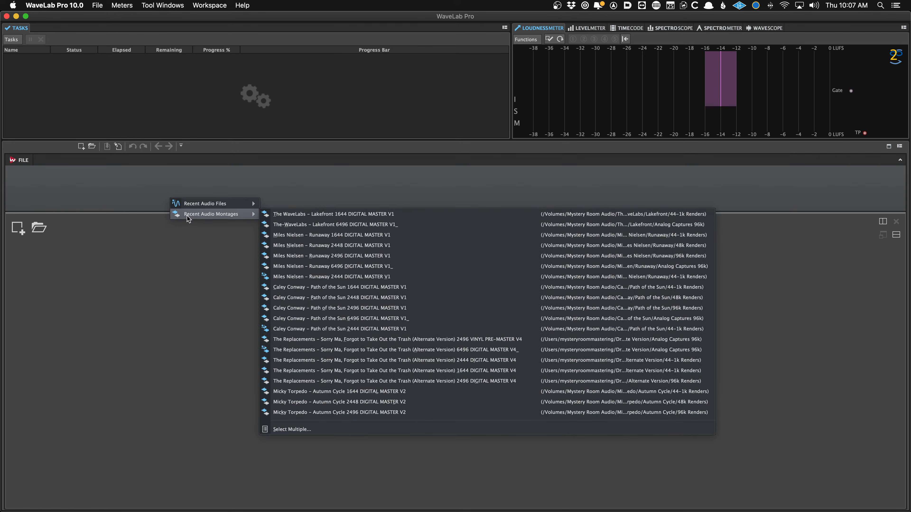
pyautogui.click(287, 218)
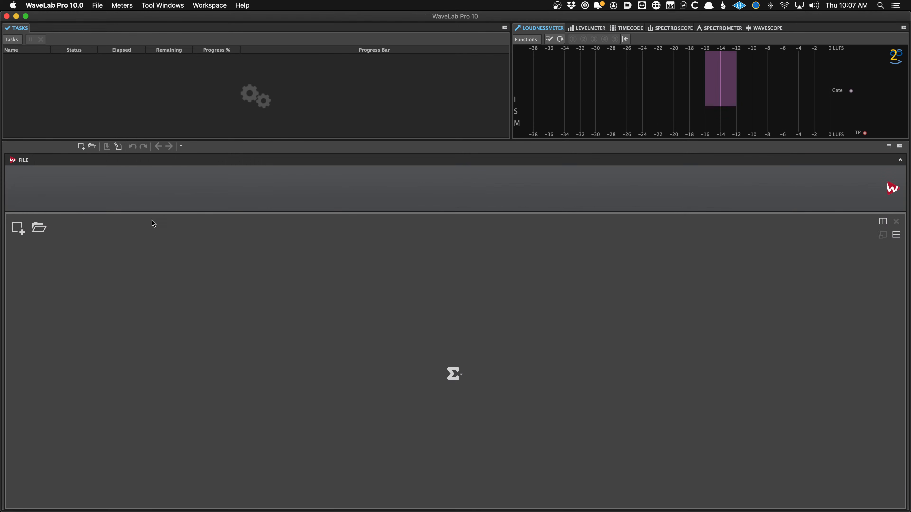
pyautogui.rightClick(152, 219)
pyautogui.moveTo(161, 256)
pyautogui.moveTo(193, 264)
pyautogui.click(279, 279)
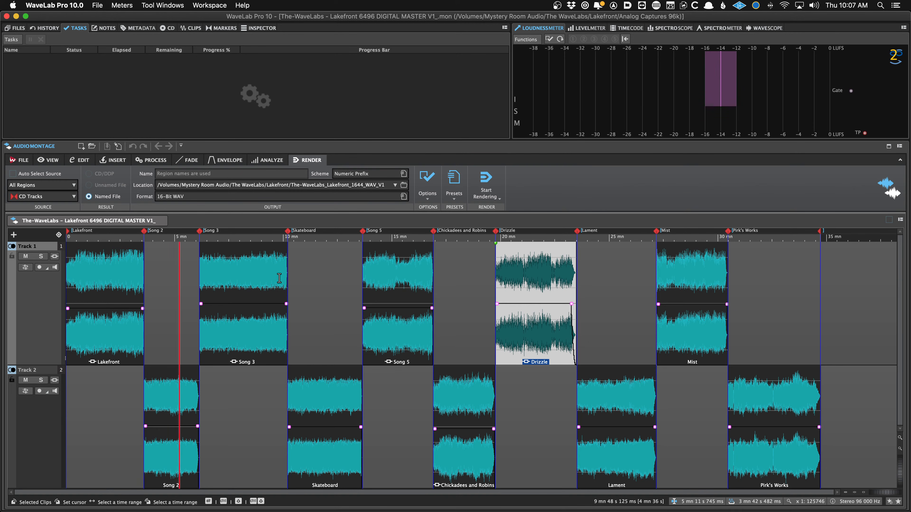
# Rename the montage file to "The WaveLabs - Lakefront 6496 DIGITAL MASTER V1_", without the hyphen after "The"
pyautogui.press('F2')
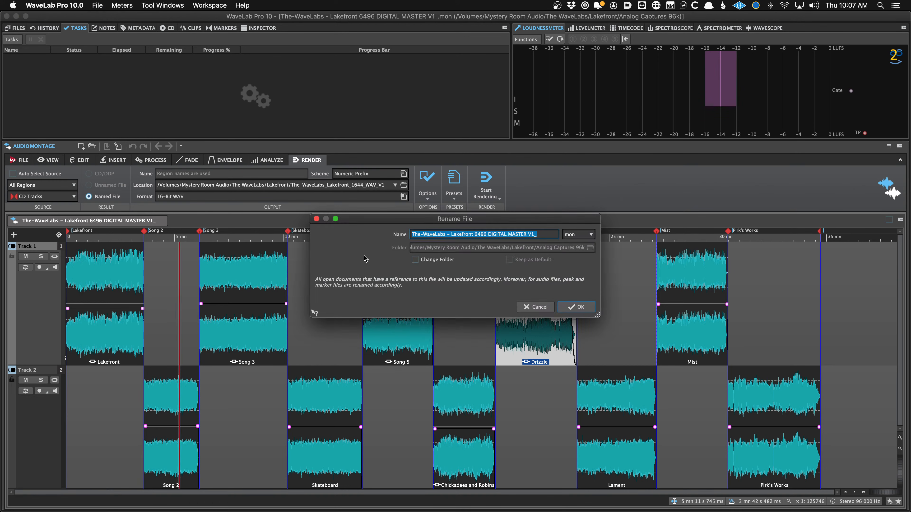
pyautogui.click(417, 232)
pyautogui.click(423, 231)
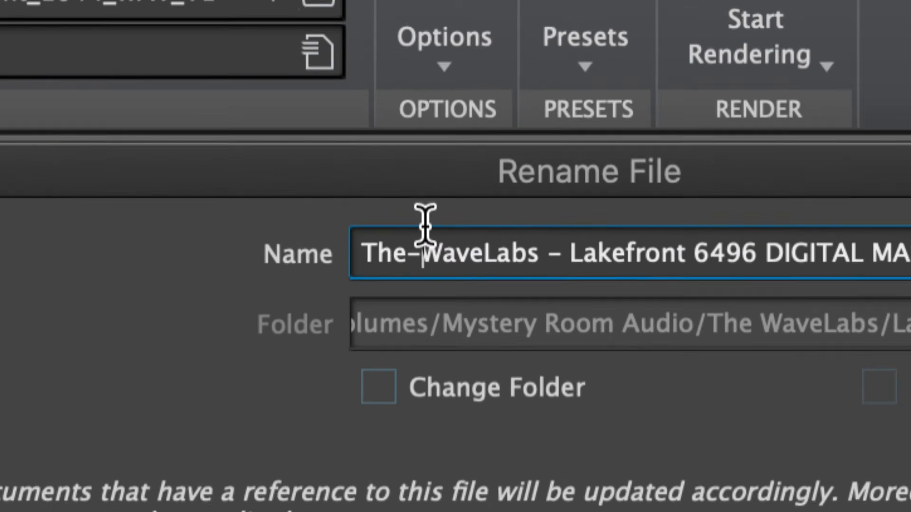
pyautogui.press('BackSpace')
pyautogui.press('Return')
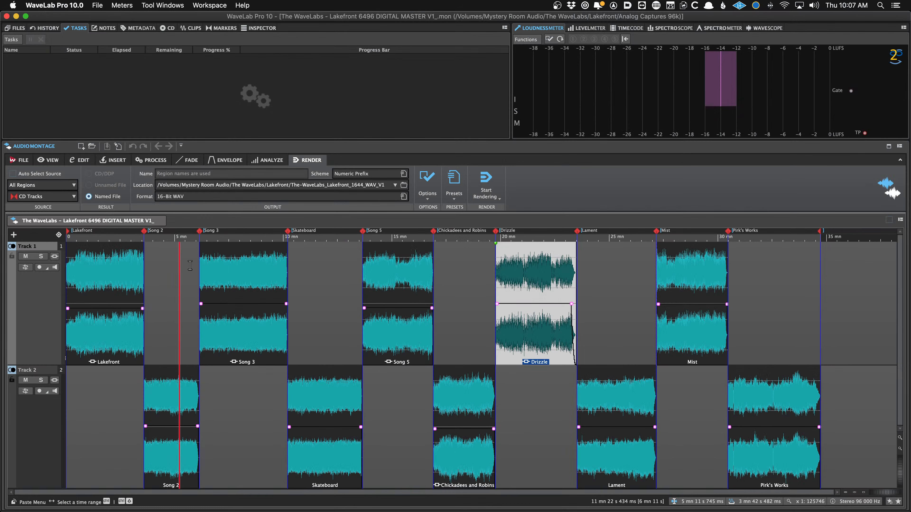
# Deselect the Drizzle clip and show the montage output effects in the Inspector
pyautogui.click(162, 273)
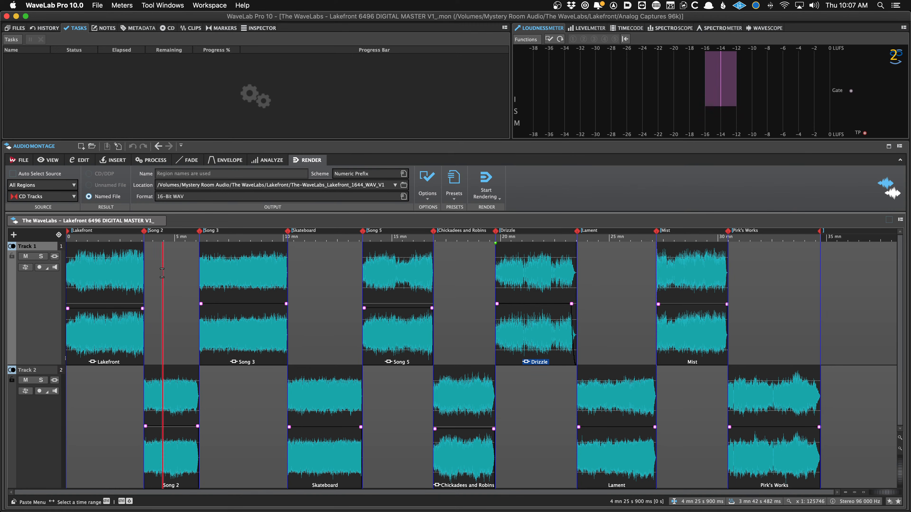
pyautogui.press('i')
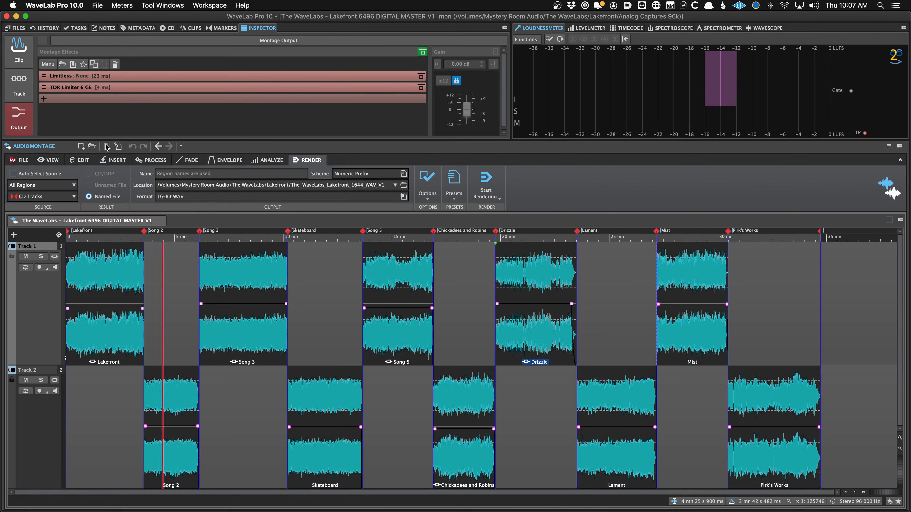
# Switch to Path Finder and open the Lakefront folder inside The WaveLabs on the Mystery Room Audio drive
pyautogui.press('super+Tab')
pyautogui.press('super+Tab')
pyautogui.press('super+Tab')
pyautogui.press('super+Tab')
pyautogui.press('super+Tab')
pyautogui.press('super+Tab')
pyautogui.press('super+Tab')
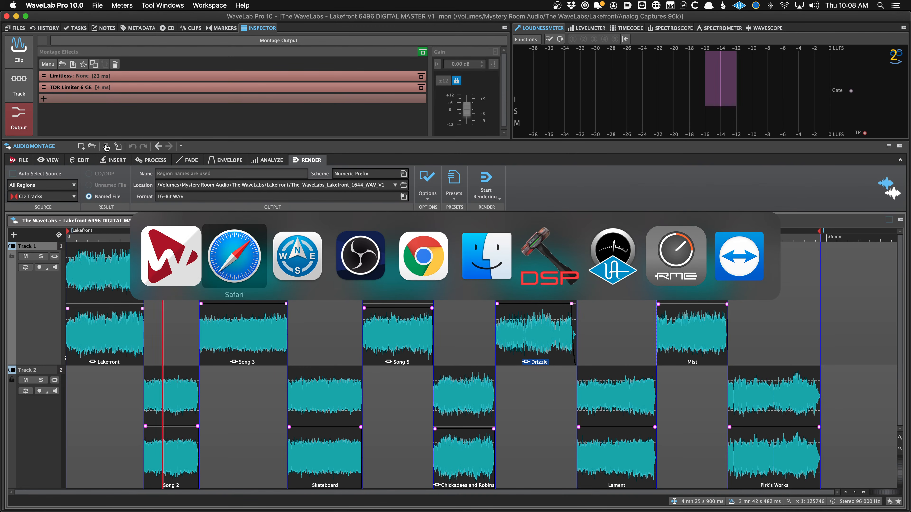
pyautogui.press('super+Tab')
pyautogui.press('super+Tab')
pyautogui.press('super+Tab')
pyautogui.press('super+Tab')
pyautogui.press('super+Tab')
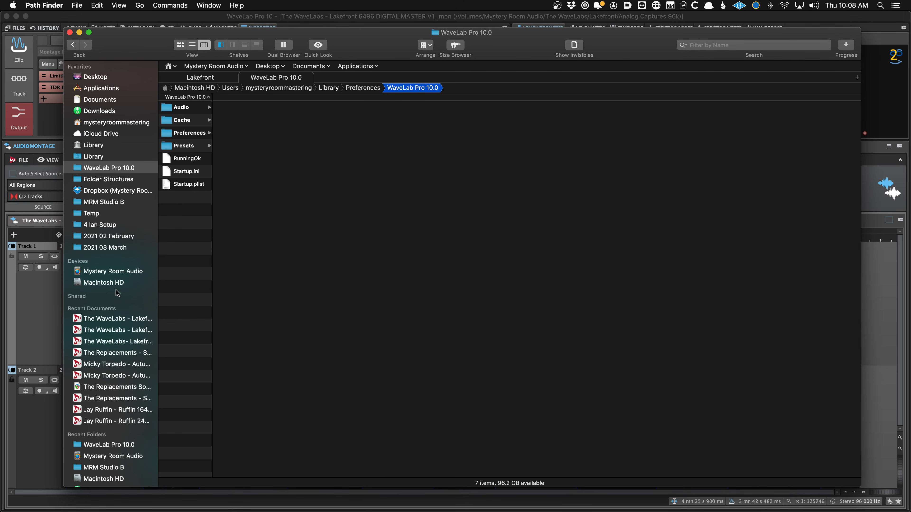
pyautogui.click(115, 272)
pyautogui.scroll(-2, 199, 411)
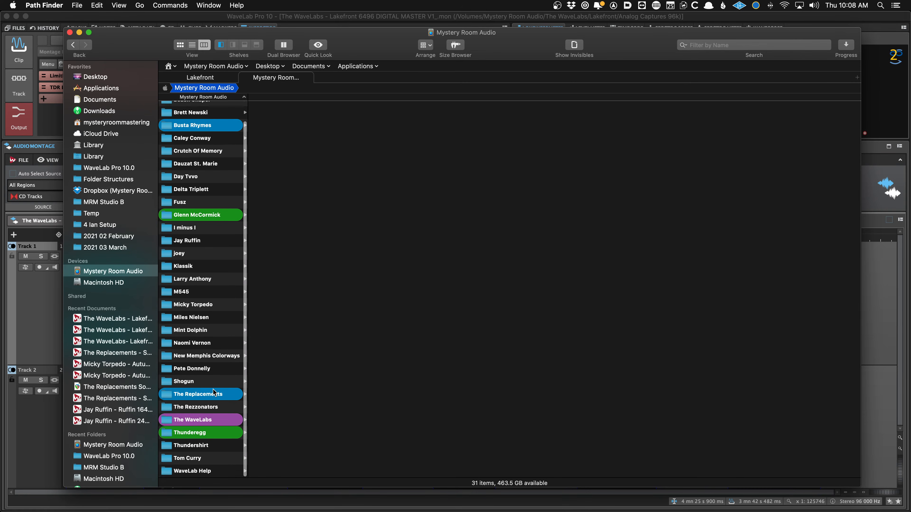
pyautogui.click(208, 423)
pyautogui.press('Right')
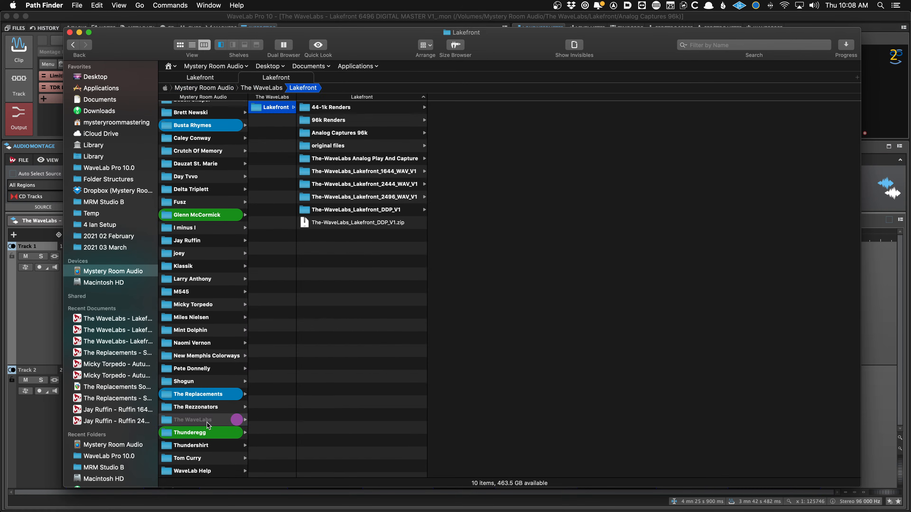
# Compare the contents of the Lakefront 1644, 2444 and 2496 WAV V1 delivery folders
pyautogui.click(394, 172)
pyautogui.press('Down')
pyautogui.press('Down')
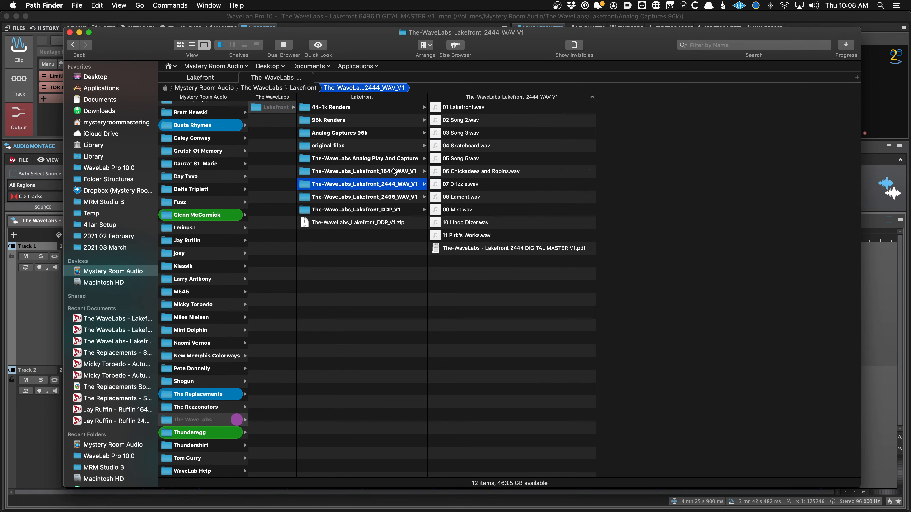
pyautogui.press('Up')
pyautogui.press('Up')
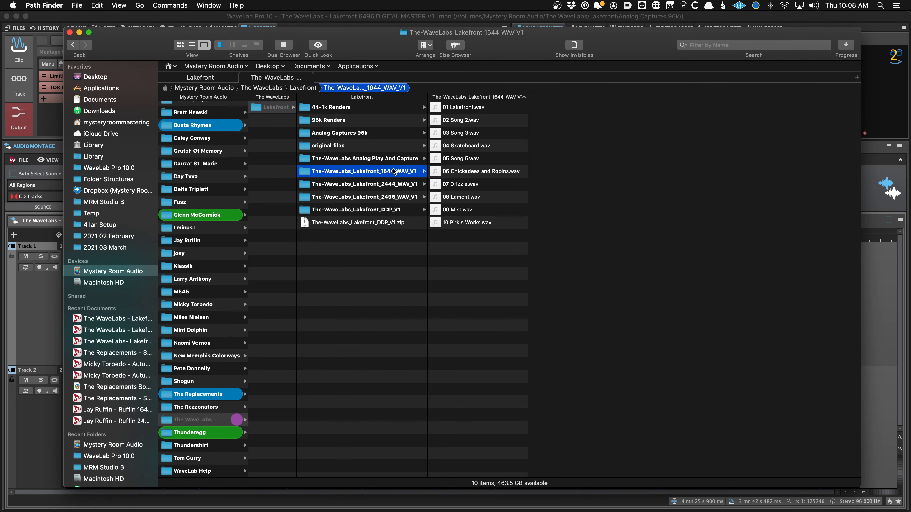
pyautogui.press('Down')
pyautogui.press('Down')
pyautogui.press('Up')
pyautogui.press('Up')
# Return to WaveLab Pro and save the montage as "The WaveLabs - Lakefront 2496 VINYL PRE-MASTER V1" in the Analog Captures 96k folder
pyautogui.press('super+Tab')
pyautogui.click(191, 274)
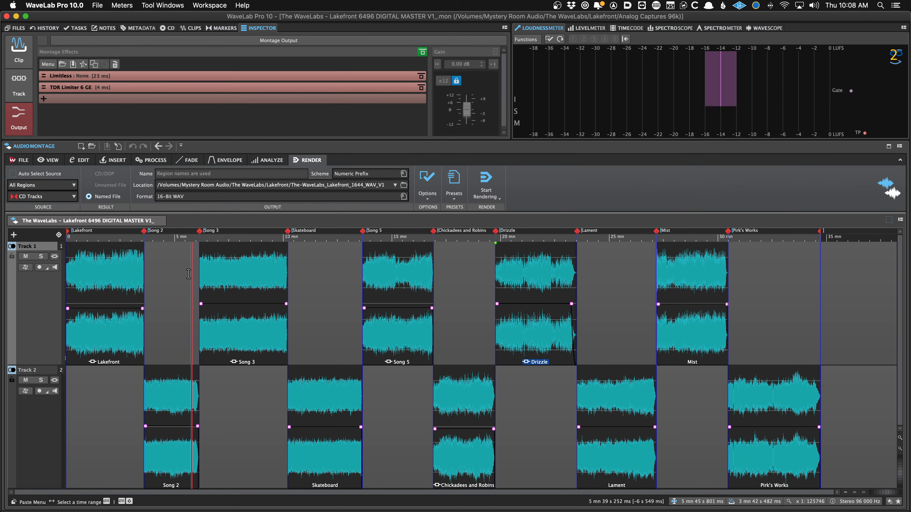
pyautogui.press('super+shift+s')
pyautogui.click(364, 233)
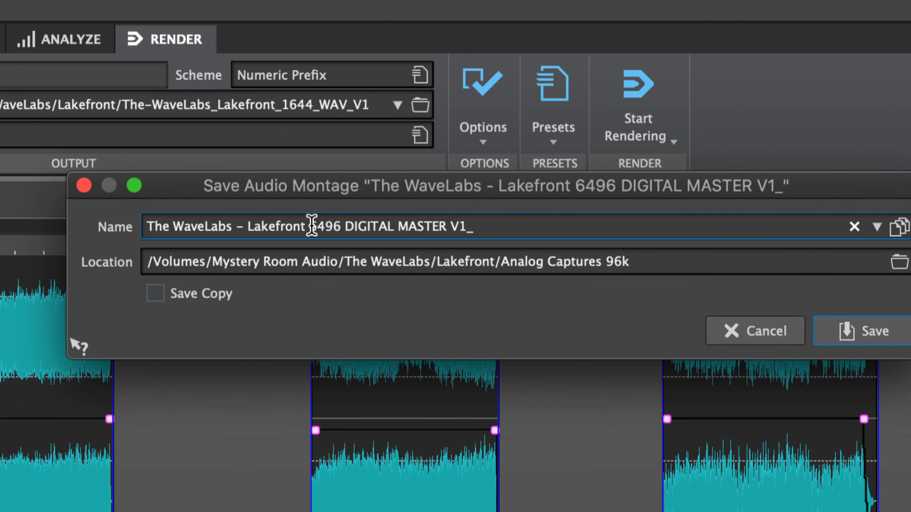
pyautogui.moveTo(332, 229); pyautogui.dragTo(491, 241)
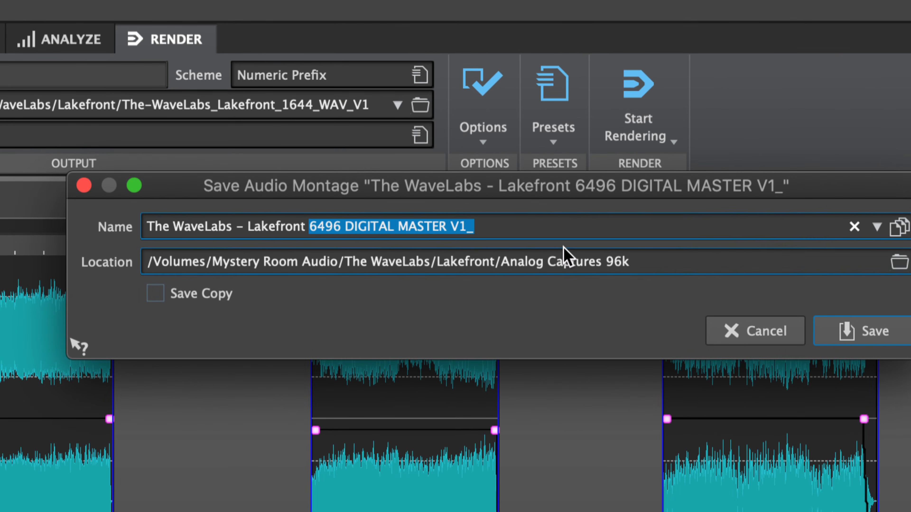
pyautogui.write('2496 VINYL PRE-MASTER')
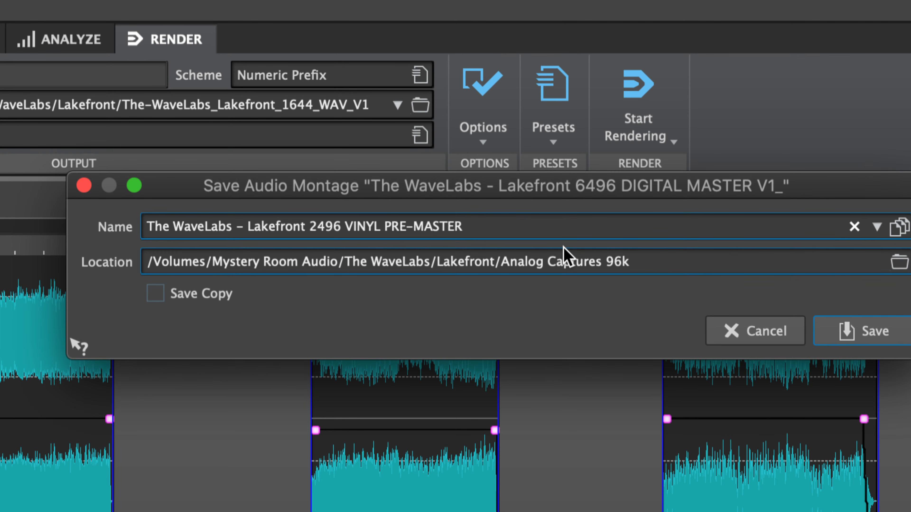
pyautogui.write('V1')
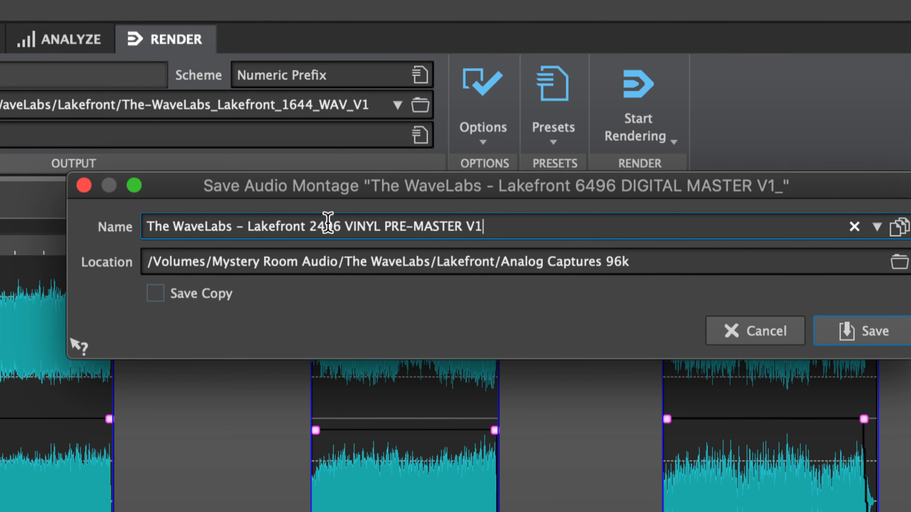
pyautogui.press('Return')
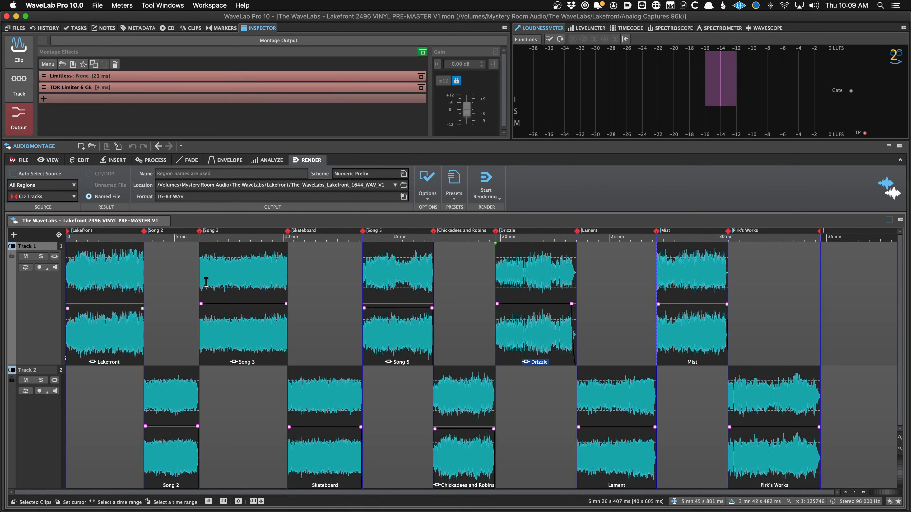
# Switch to Path Finder and preview "The WaveLabs - Lakefront 6496 DIGITAL MASTER V1_.mon" in the Analog Captures 96k folder
pyautogui.press('space')
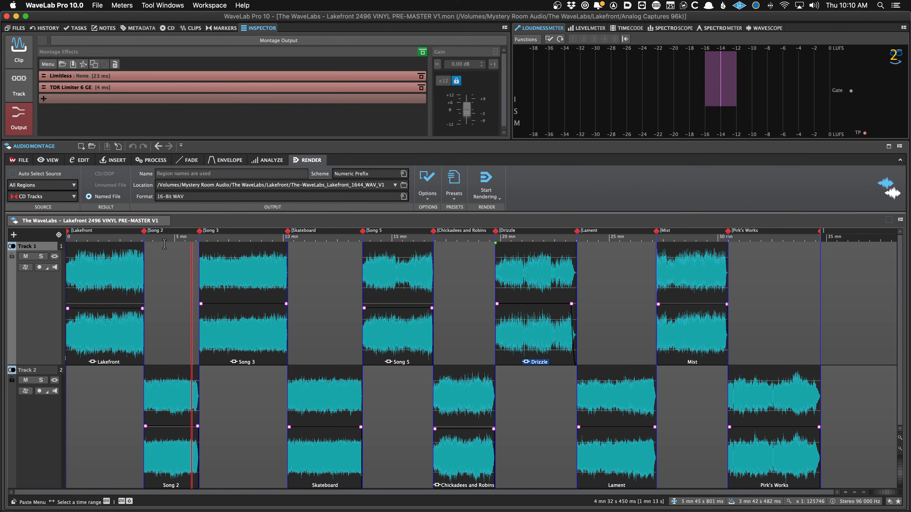
pyautogui.moveTo(89, 506)
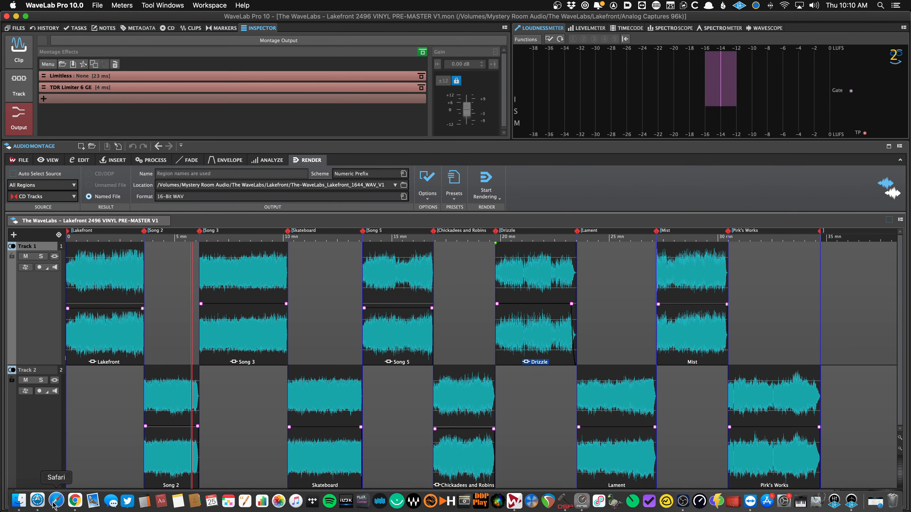
pyautogui.click(38, 502)
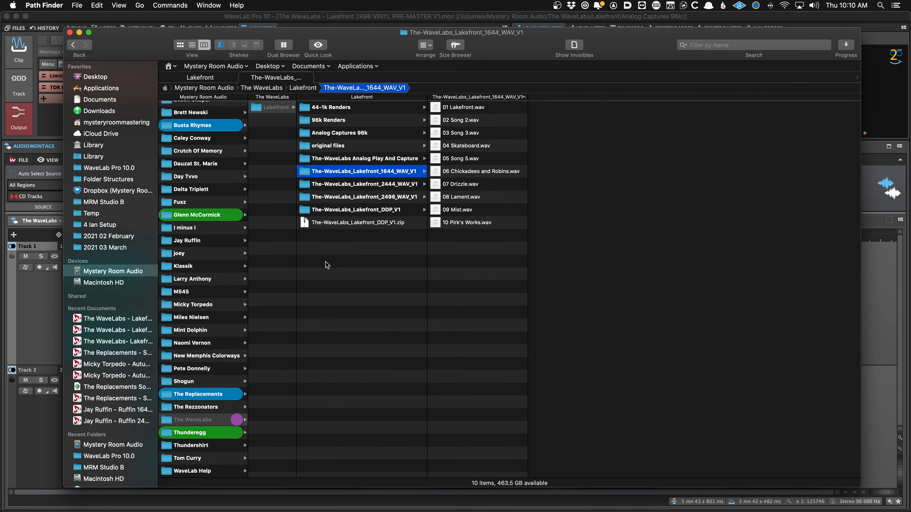
pyautogui.click(345, 135)
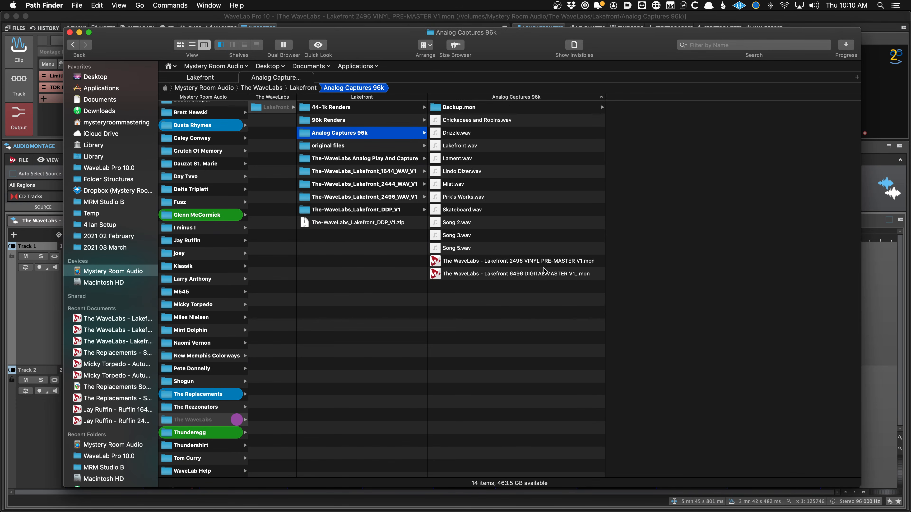
pyautogui.click(555, 274)
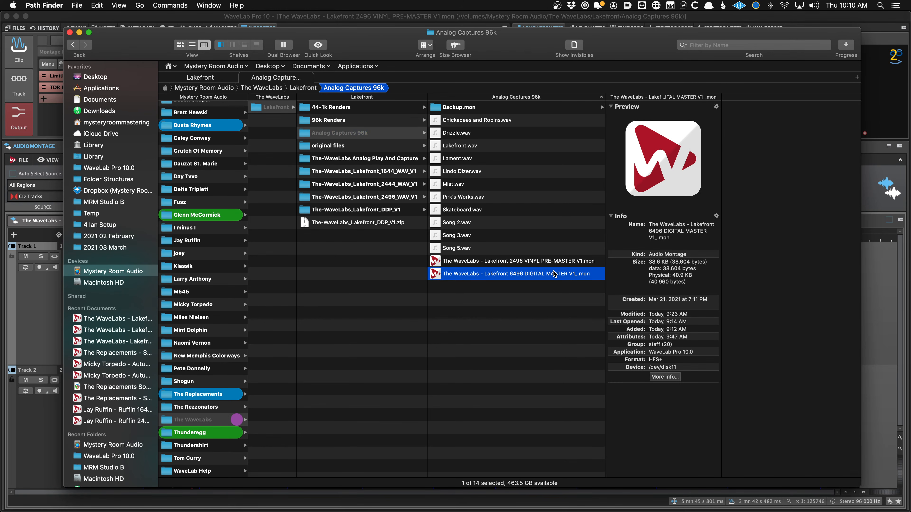
pyautogui.press('space')
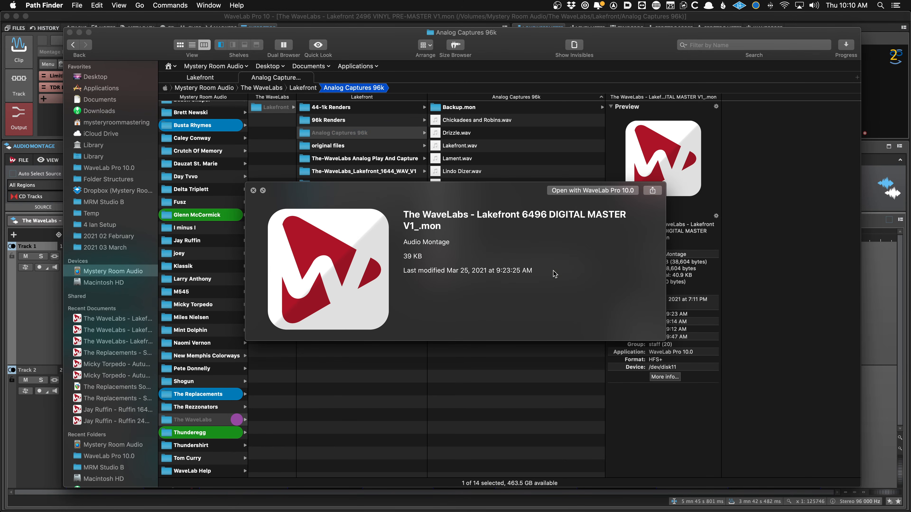
pyautogui.press('space')
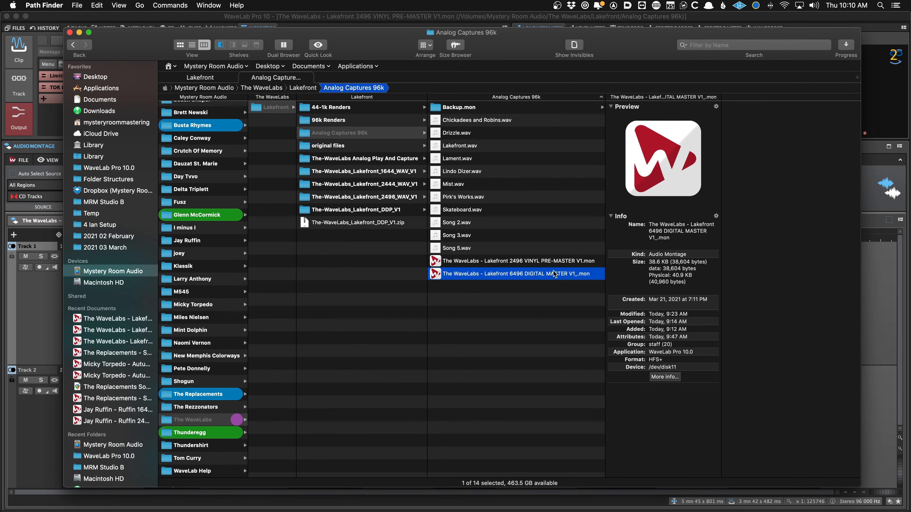
# Return to WaveLab Pro and inspect the gap between the Song 5 and Chickadees and Robins clips
pyautogui.press('super+Tab')
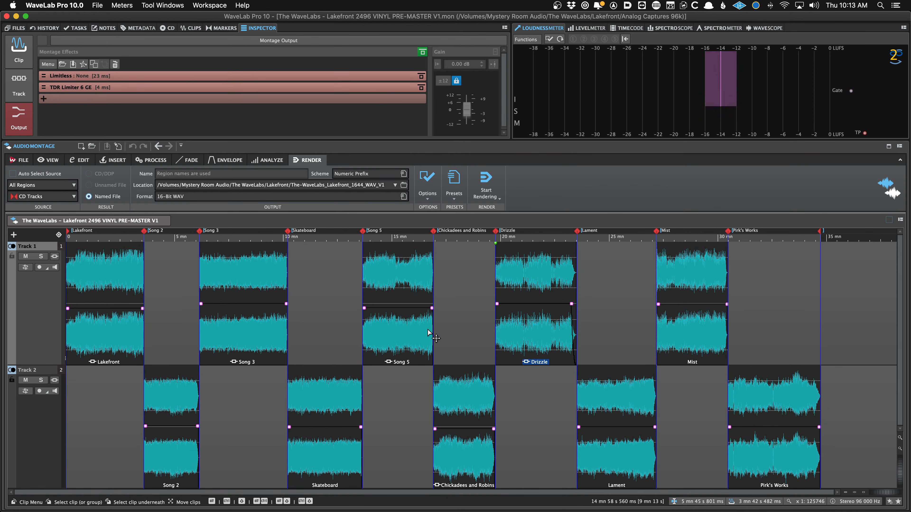
pyautogui.scroll(10, 436, 328)
pyautogui.scroll(6, 356, 309)
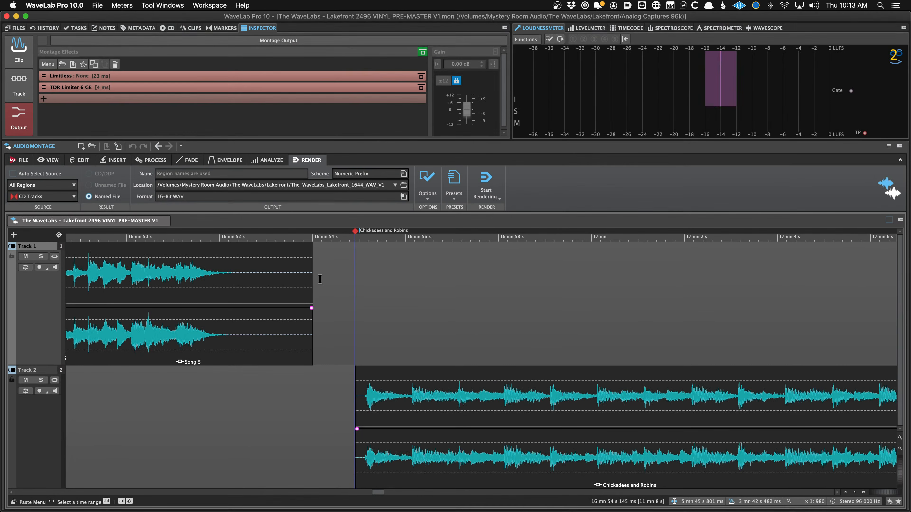
pyautogui.scroll(-10, 316, 280)
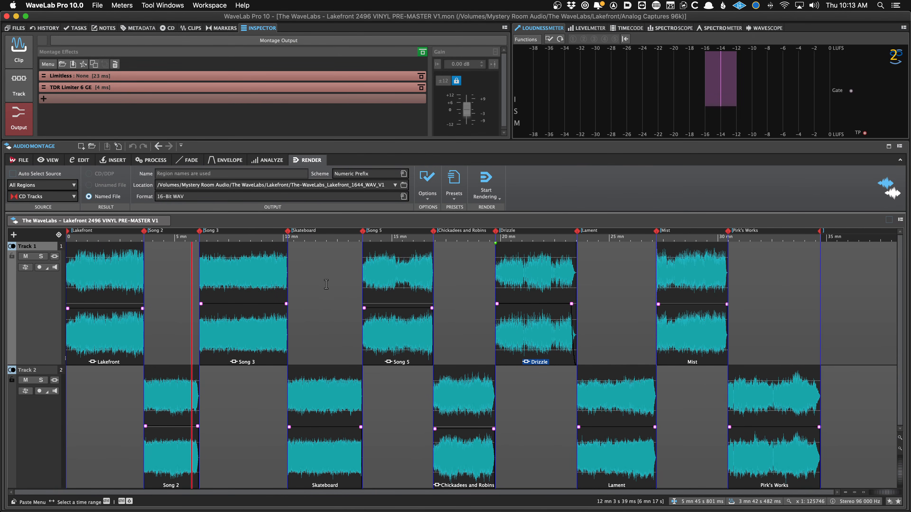
# Measure the time range from the start of Chickadees and Robins to the end of Pirk's Works
pyautogui.click(460, 388)
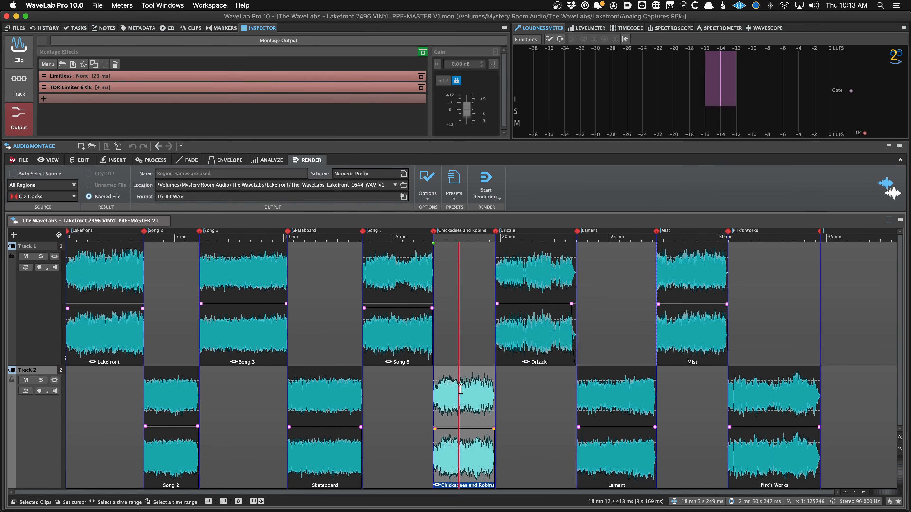
pyautogui.keyDown('shift'); pyautogui.click(834, 390); pyautogui.keyUp('shift')
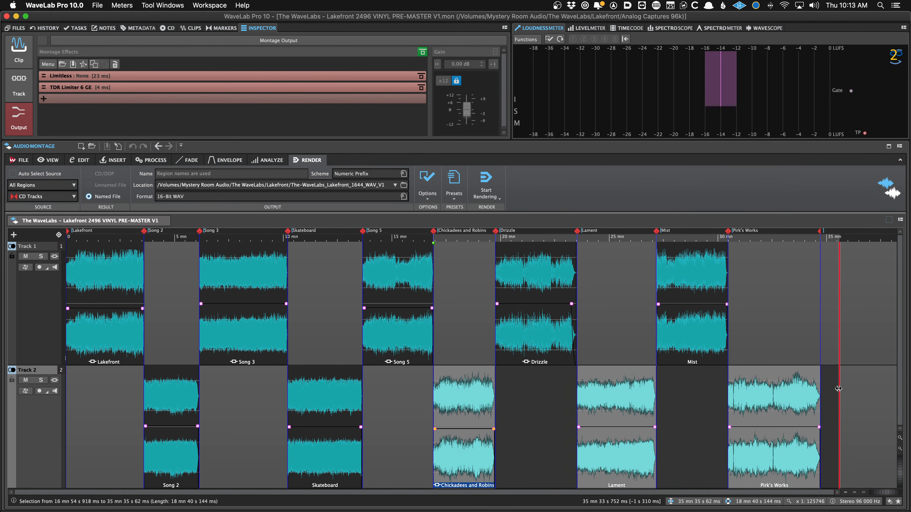
pyautogui.click(459, 393)
pyautogui.moveTo(459, 393); pyautogui.dragTo(821, 394)
pyautogui.moveTo(460, 408); pyautogui.dragTo(433, 412)
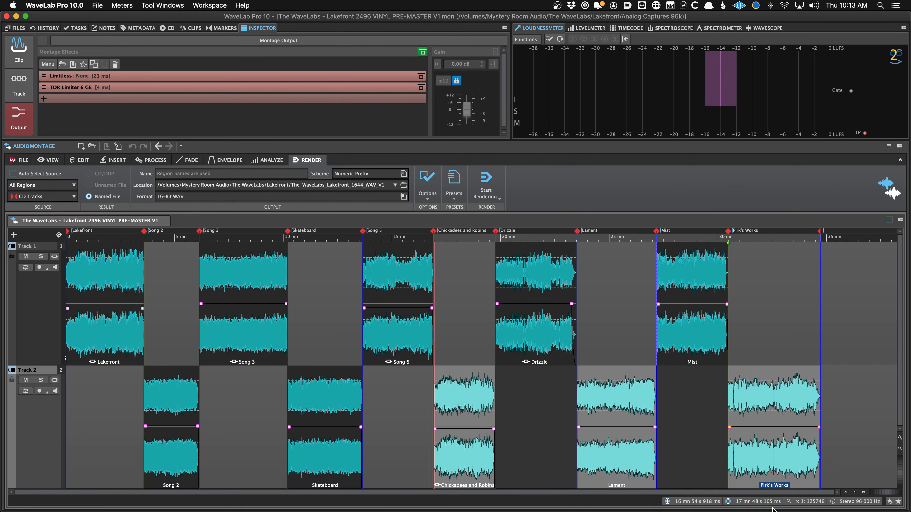
pyautogui.click(430, 411)
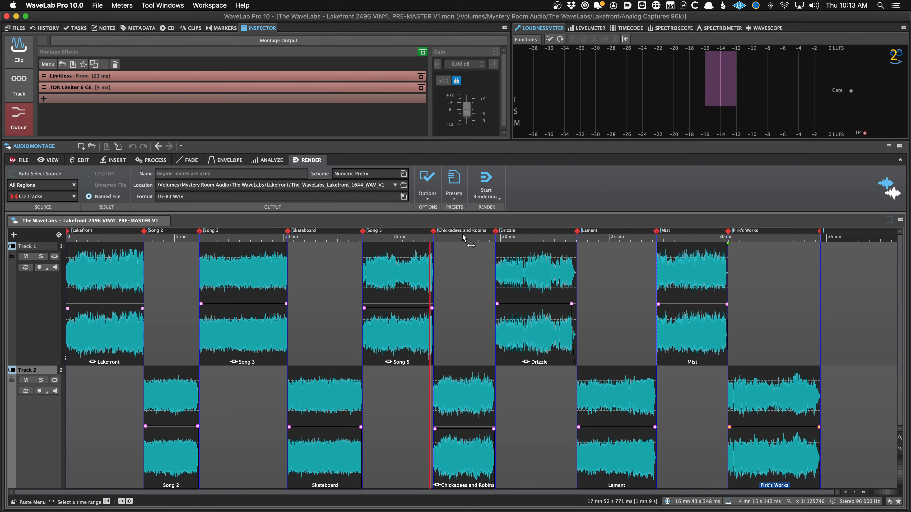
# Show the montage's CD track list and select the time range from Chickadees and Robins through Pirk's Works
pyautogui.click(168, 28)
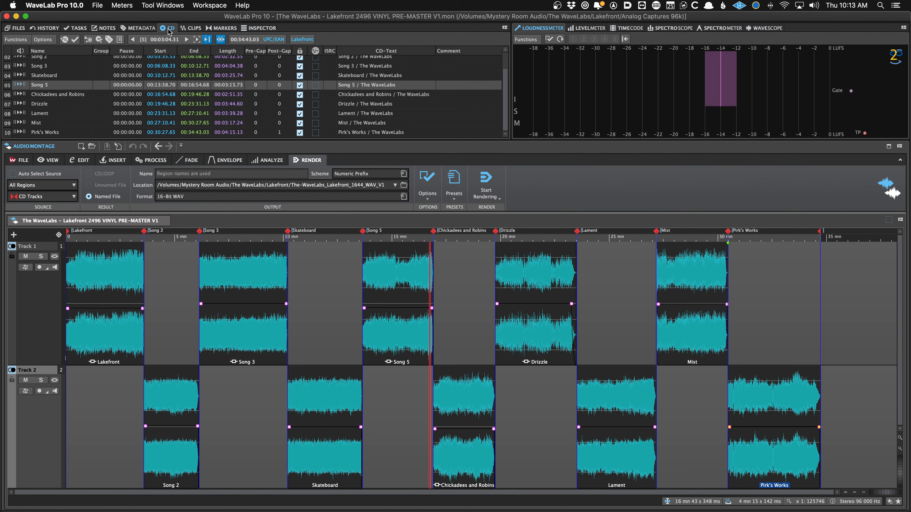
pyautogui.scroll(1, 96, 84)
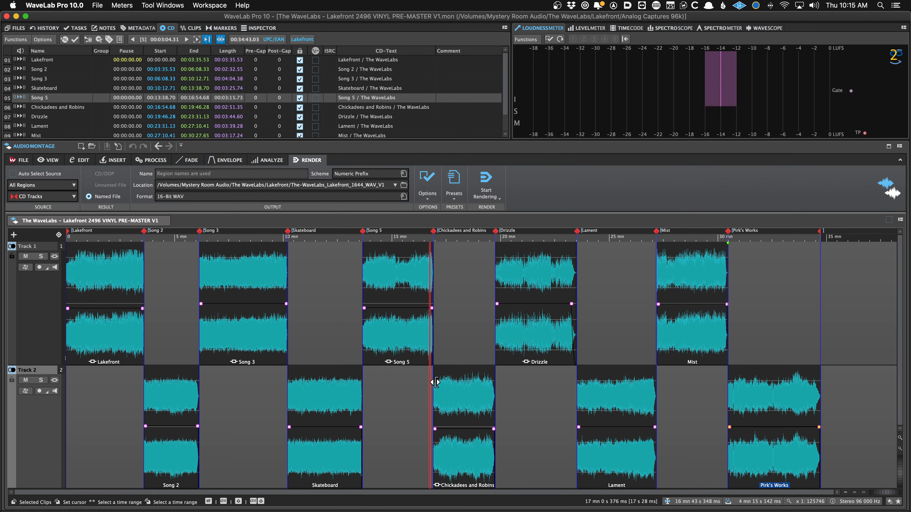
pyautogui.moveTo(433, 381); pyautogui.dragTo(824, 390)
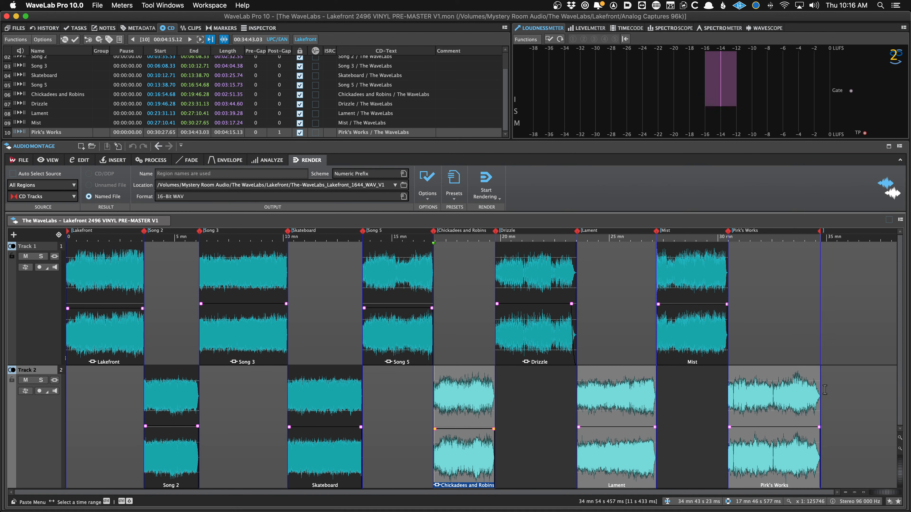
# Assign group A to the CD tracks, starting from Lakefront
pyautogui.scroll(1, 133, 54)
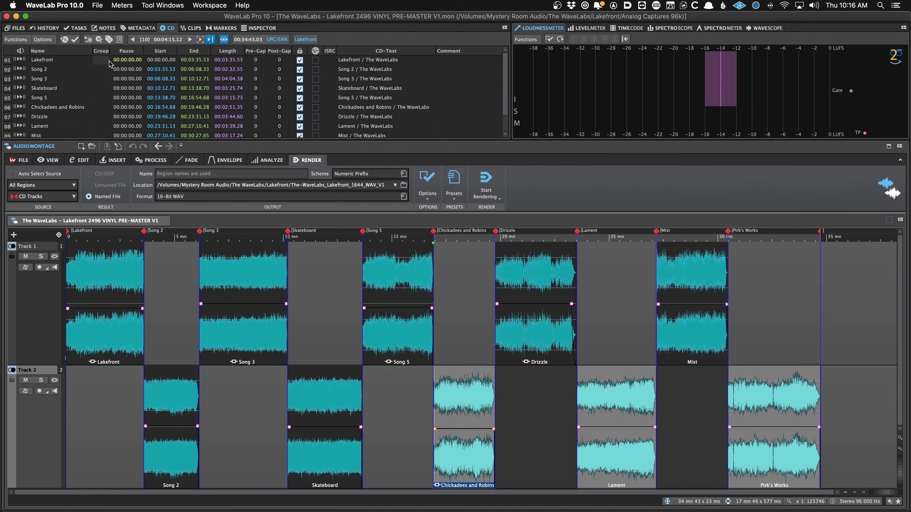
pyautogui.click(101, 59)
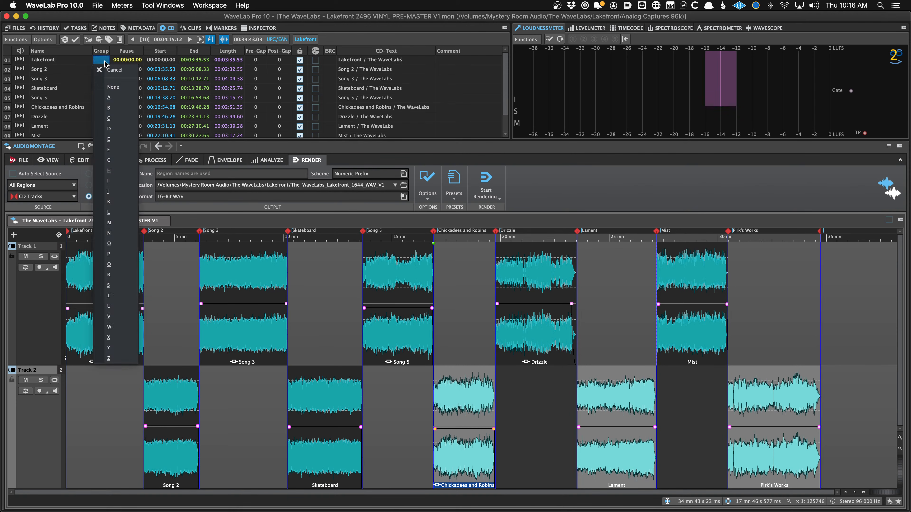
pyautogui.click(121, 97)
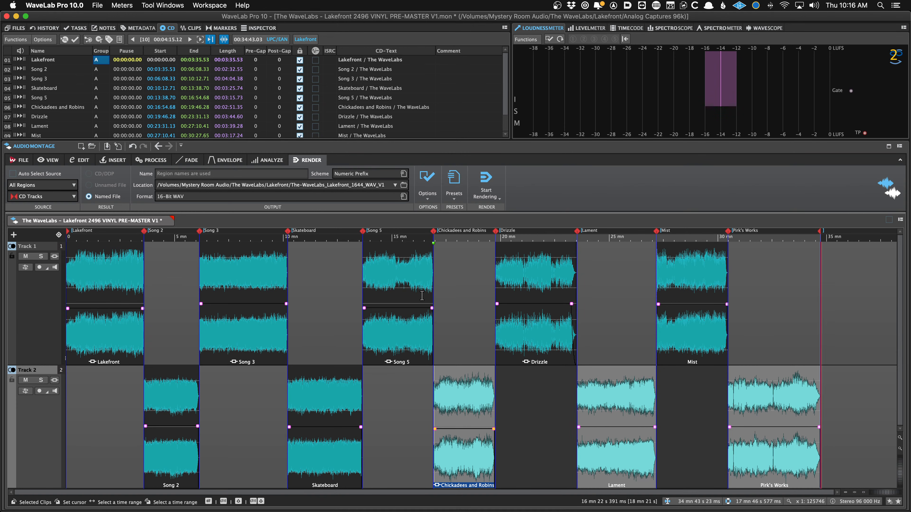
# Assign group B from the Chickadees and Robins CD track onward and save the montage
pyautogui.click(447, 290)
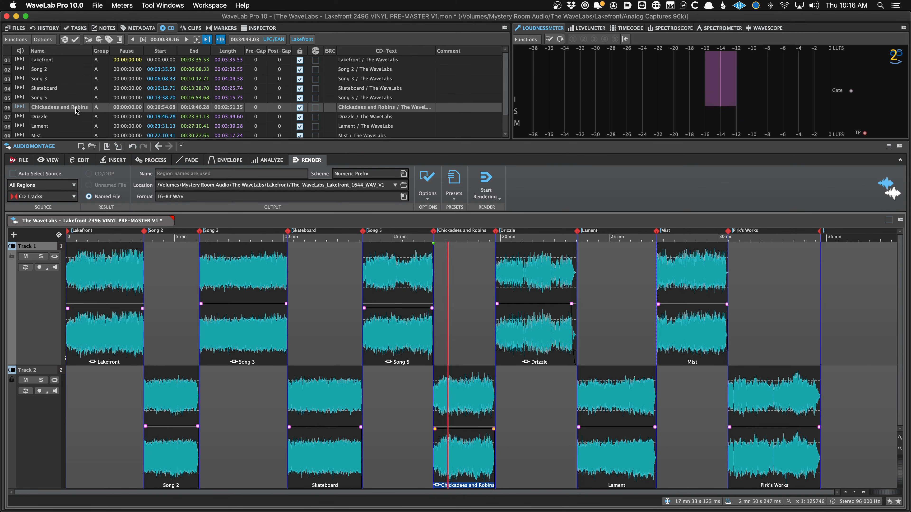
pyautogui.click(98, 108)
pyautogui.click(122, 158)
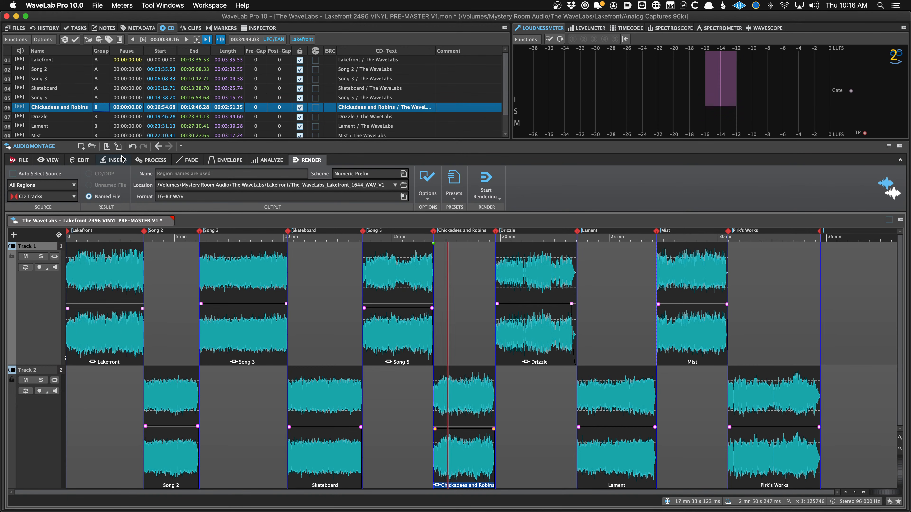
pyautogui.press('super+s')
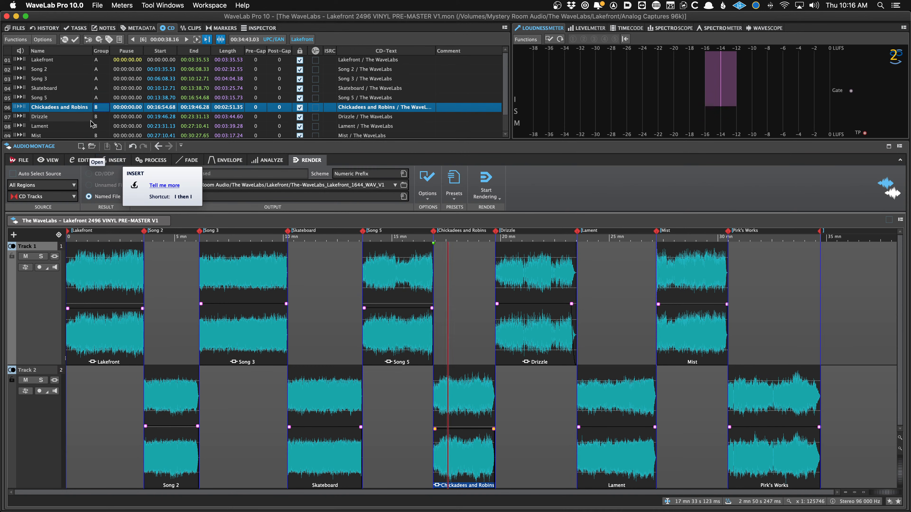
# Set the group to C starting from the Mist CD track
pyautogui.click(97, 108)
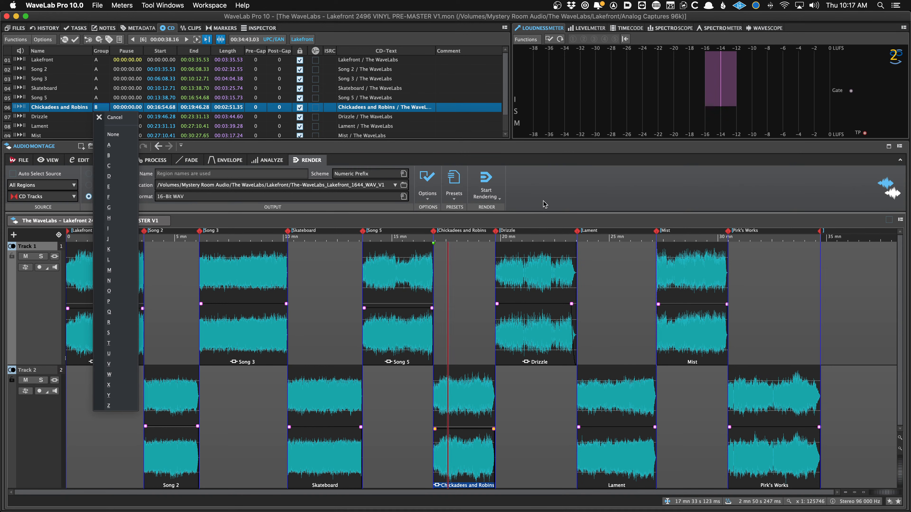
pyautogui.click(586, 202)
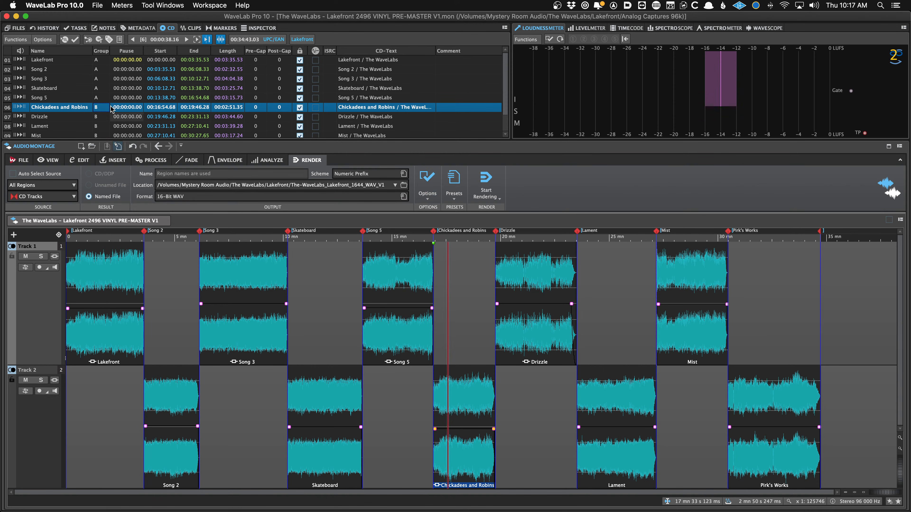
pyautogui.click(94, 108)
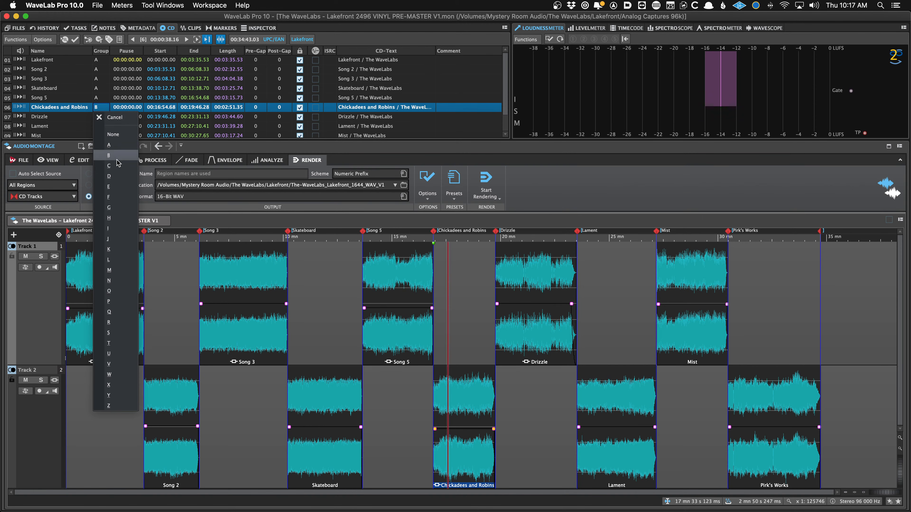
pyautogui.click(102, 139)
pyautogui.scroll(-1, 102, 137)
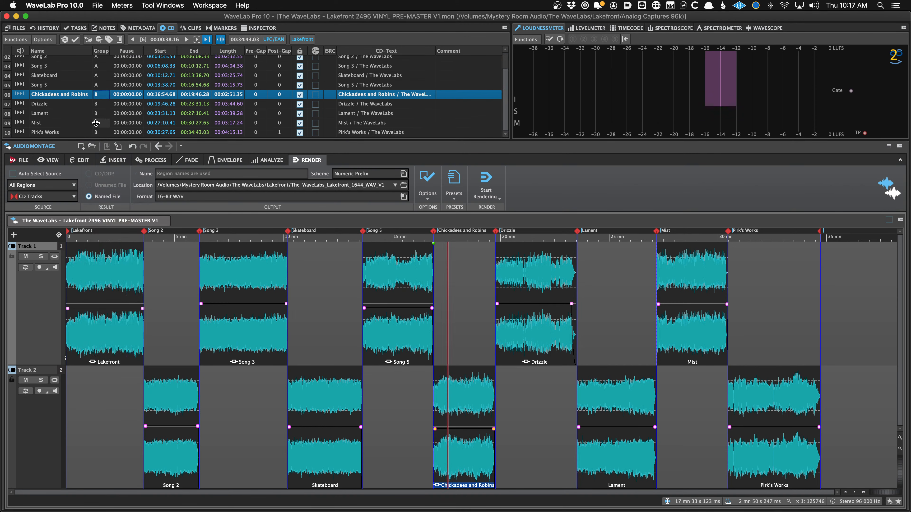
pyautogui.click(96, 123)
pyautogui.click(108, 181)
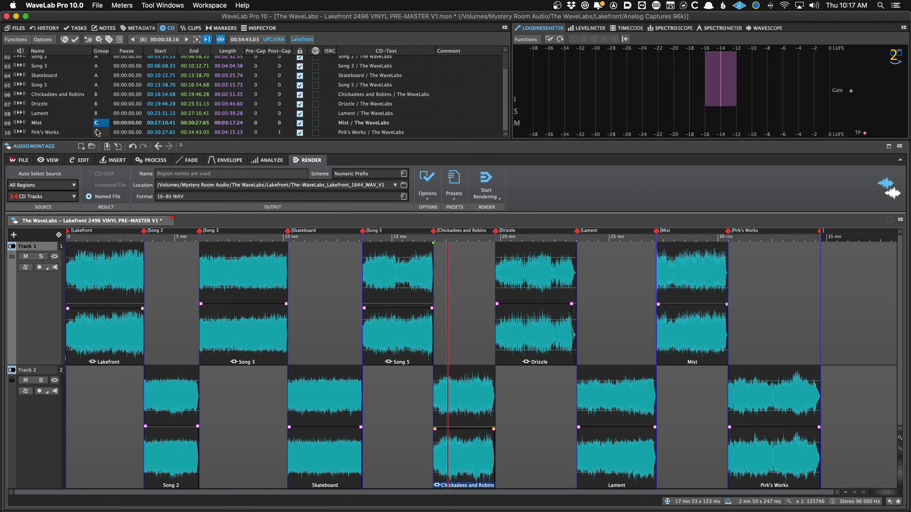
# Choose group A again for the Lakefront CD track and group B again for Chickadees and Robins
pyautogui.scroll(1, 103, 92)
pyautogui.click(96, 62)
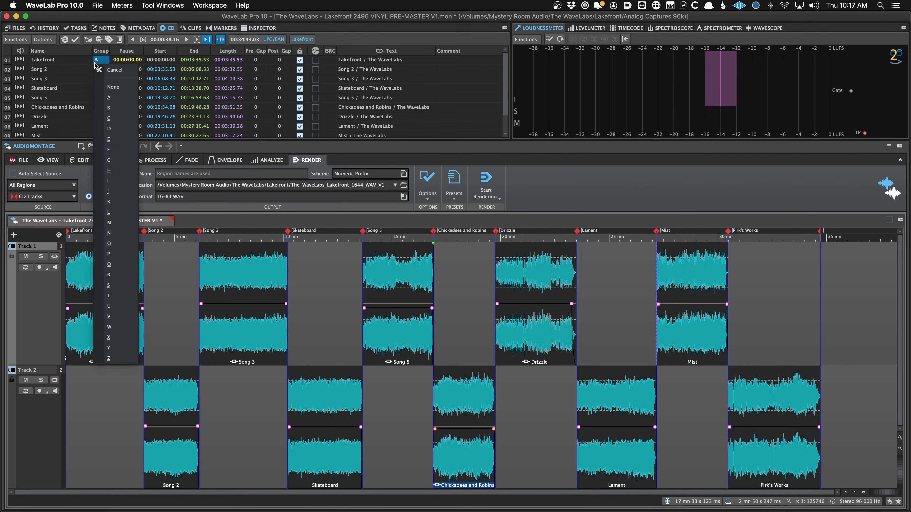
pyautogui.click(109, 96)
pyautogui.click(77, 107)
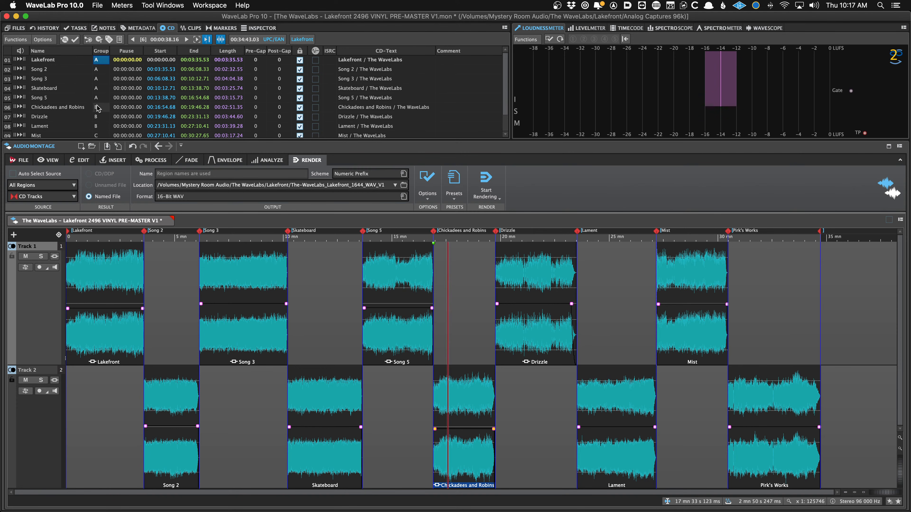
pyautogui.click(97, 107)
pyautogui.click(121, 154)
# Set the group of the Mist CD track to B, check the group assignments and save the montage
pyautogui.click(96, 134)
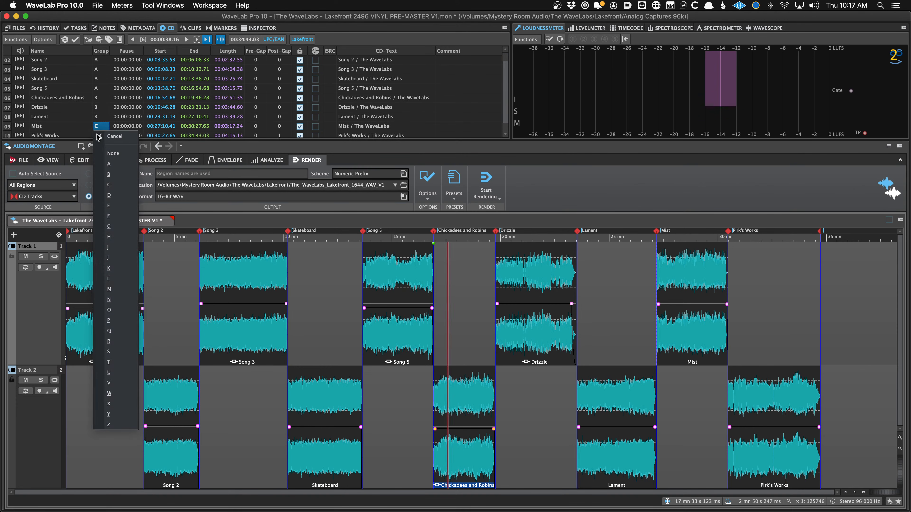
pyautogui.click(115, 173)
pyautogui.scroll(-1, 95, 122)
pyautogui.scroll(2, 96, 123)
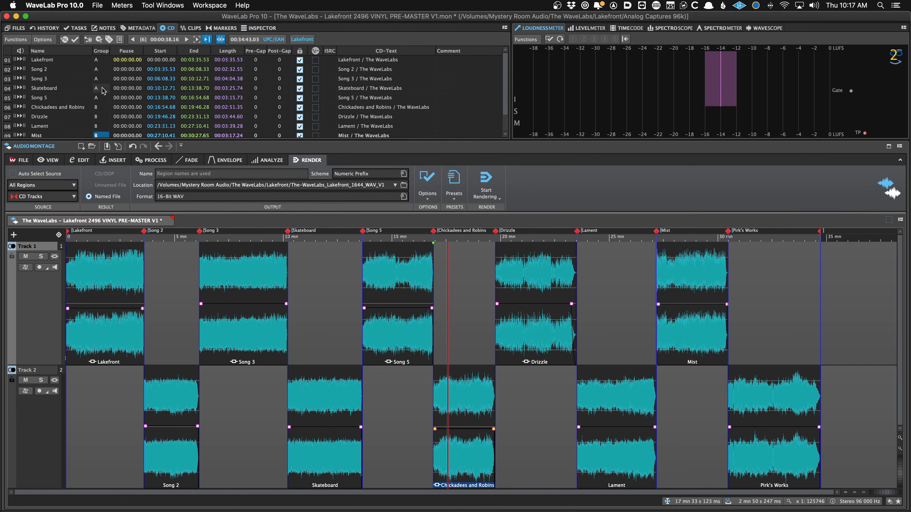
pyautogui.click(158, 250)
pyautogui.press('super+s')
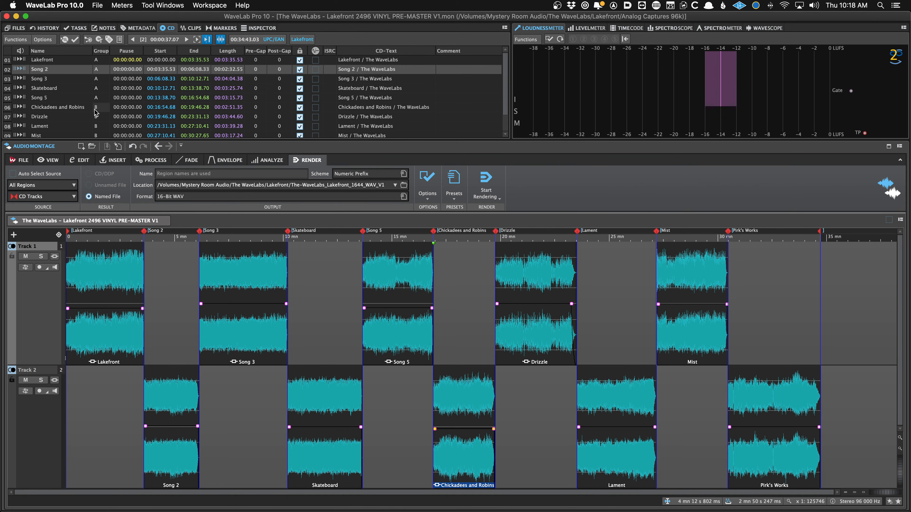
# Set the group of the Song 5 CD track to B
pyautogui.moveTo(95, 111)
pyautogui.click(102, 98)
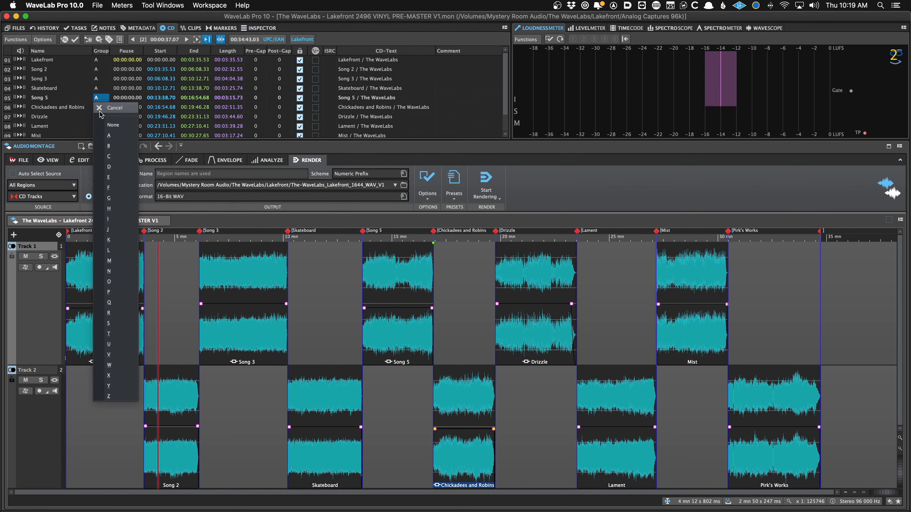
pyautogui.click(114, 147)
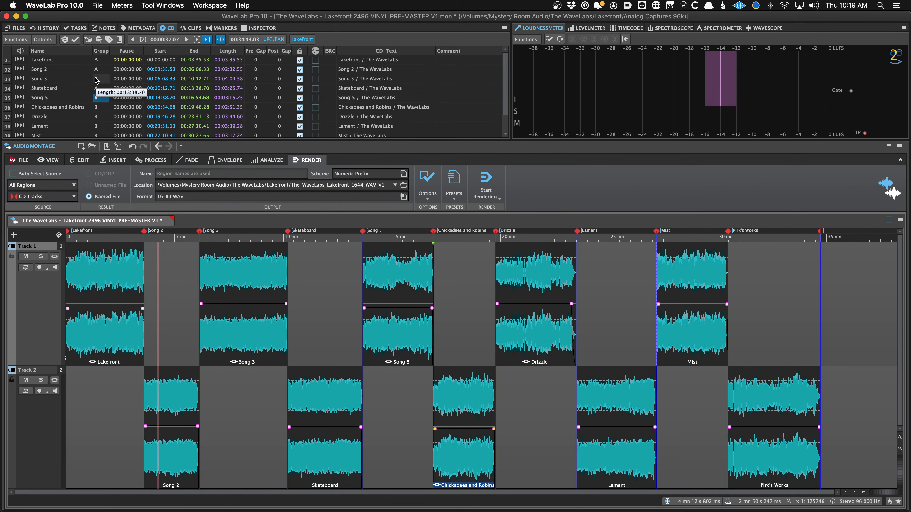
# Set the Song 5 CD track's group to A and start group B at Chickadees and Robins, and save the montage
pyautogui.click(96, 98)
pyautogui.click(115, 144)
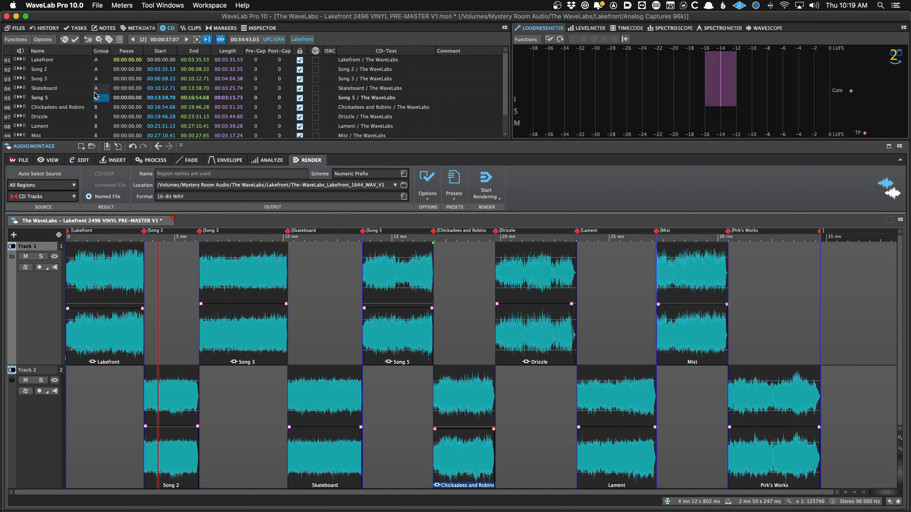
pyautogui.click(97, 98)
pyautogui.click(109, 135)
pyautogui.click(96, 107)
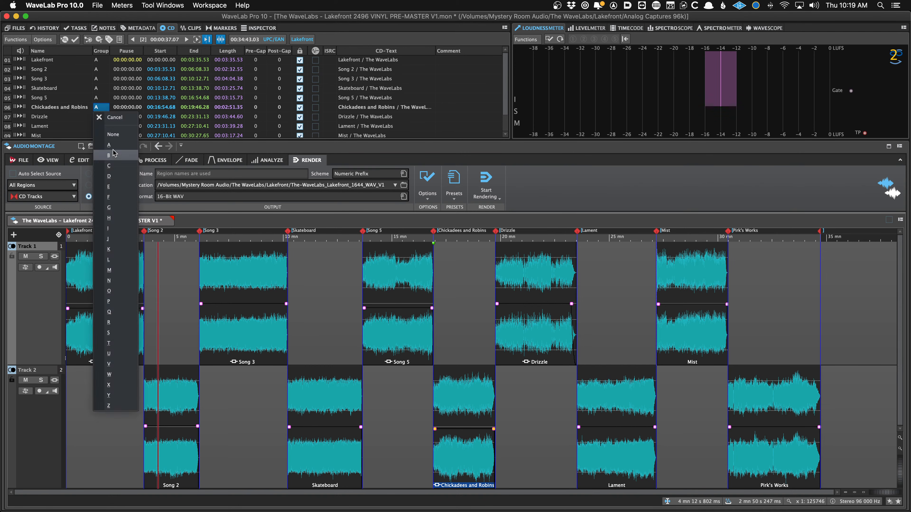
pyautogui.click(109, 155)
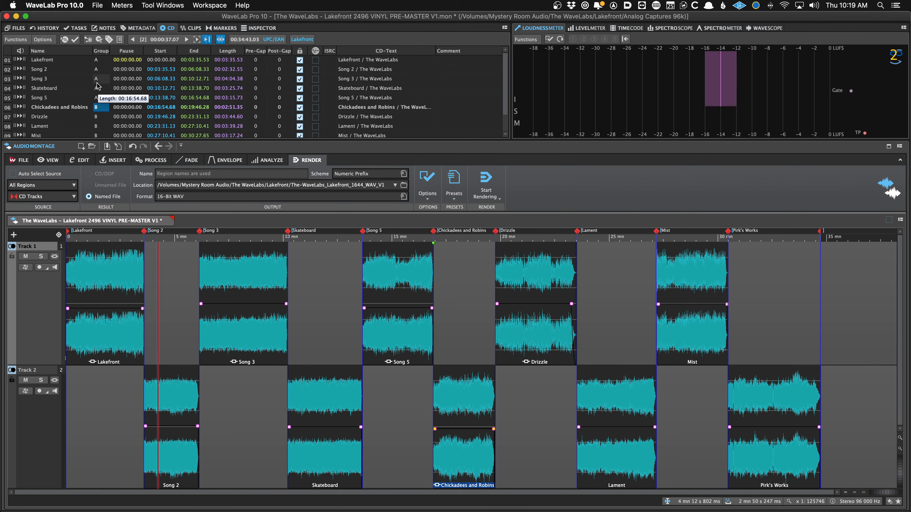
pyautogui.press('super+s')
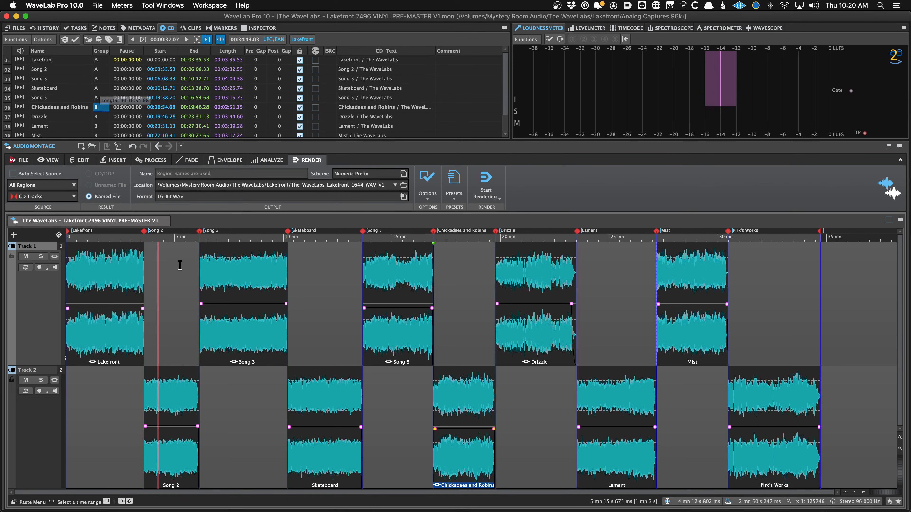
# Show the montage output effects and examine the clip waveforms at enlarged and normal amplitude display
pyautogui.click(180, 276)
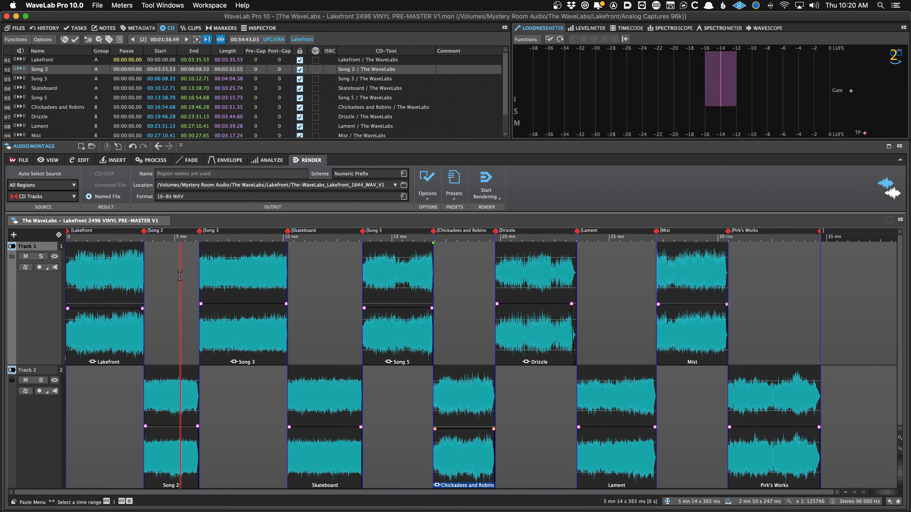
pyautogui.press('i')
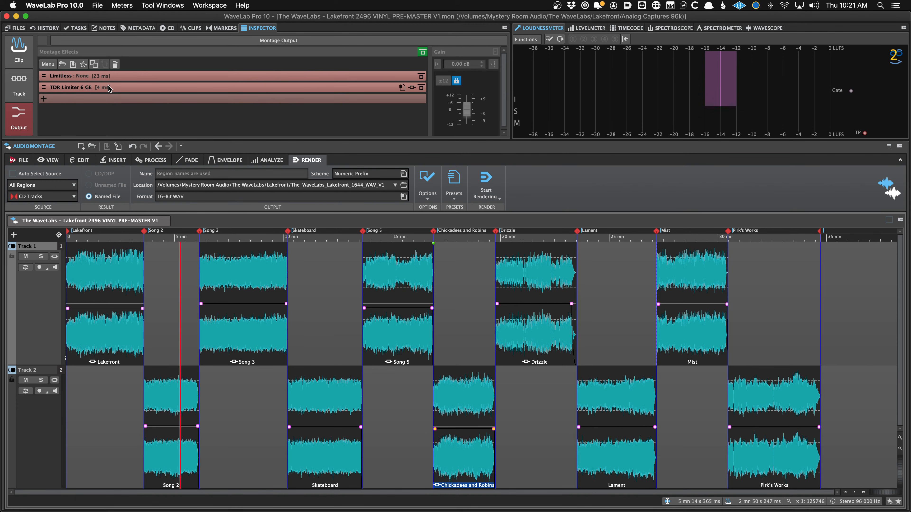
pyautogui.scroll(5, 231, 318)
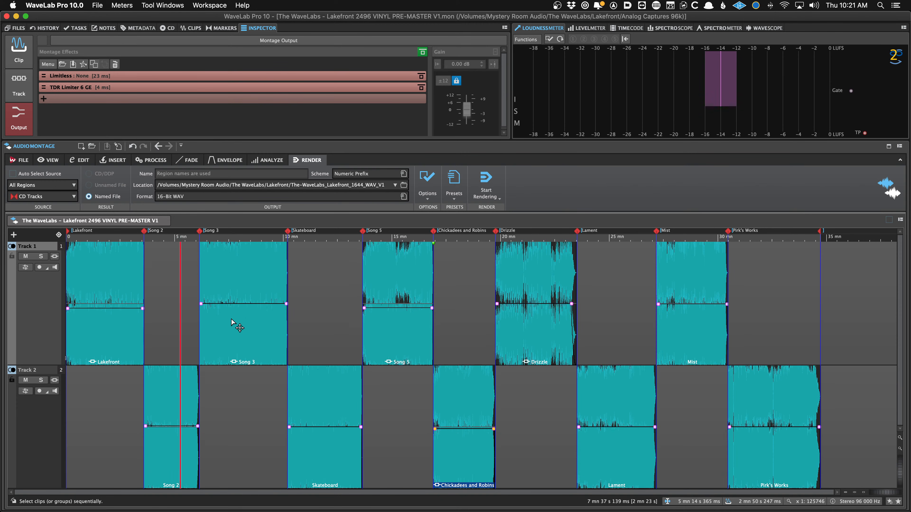
pyautogui.scroll(5, 230, 318)
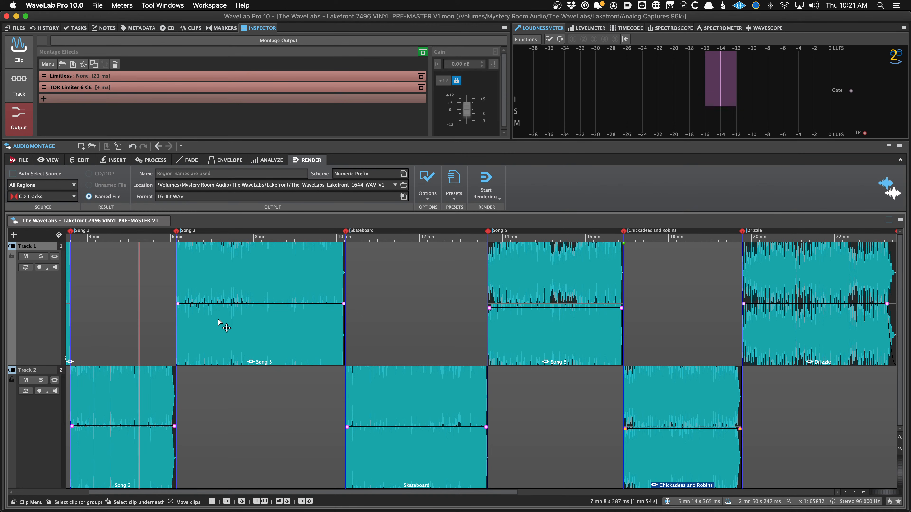
pyautogui.press('super+shift+Down')
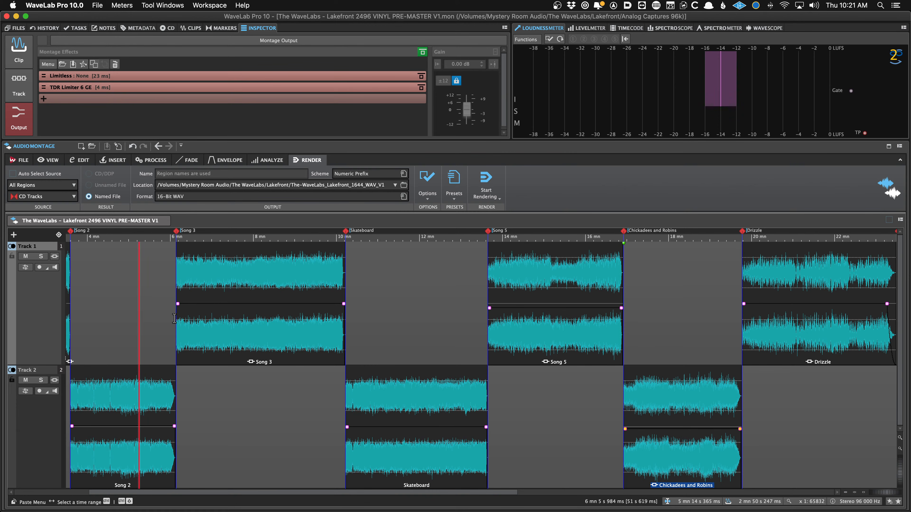
pyautogui.scroll(1, 228, 367)
pyautogui.scroll(2, 229, 367)
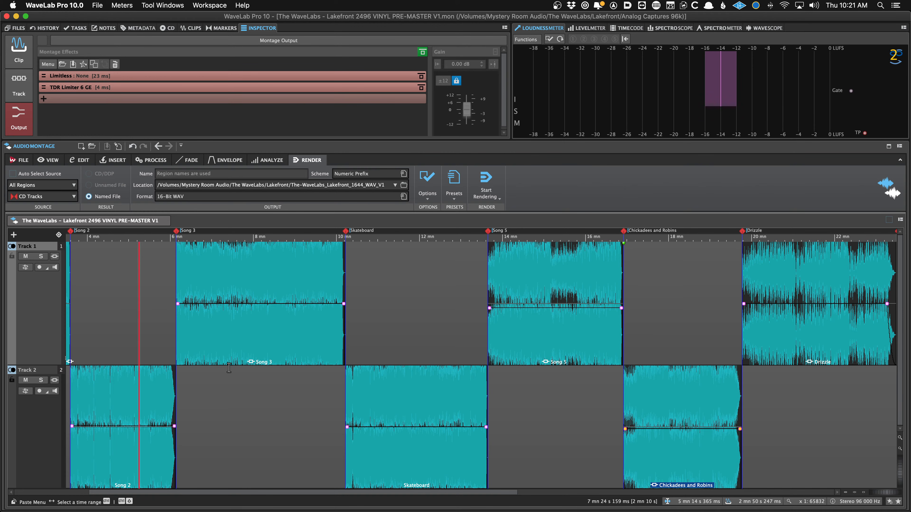
pyautogui.hotkey('shift', 'Down')
pyautogui.hotkey('shift', 'Down')
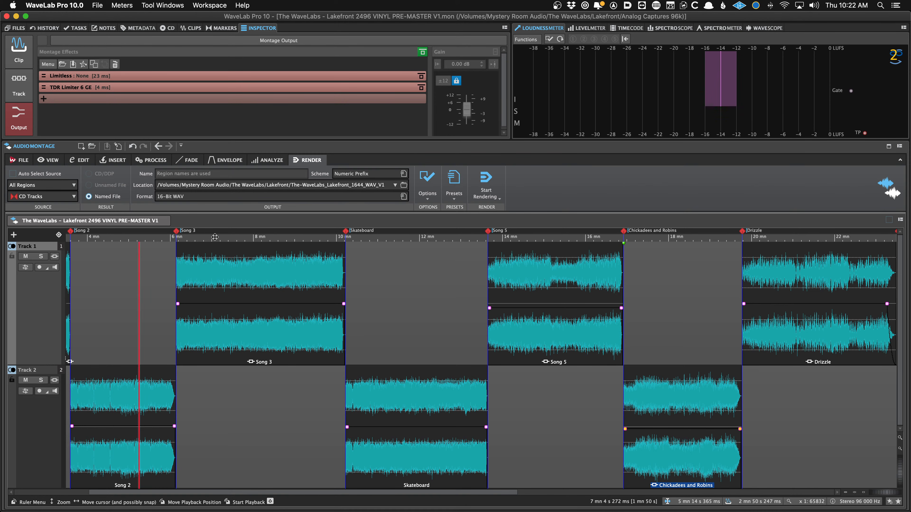
# Load the Vinyl Pre-...Basic.plugs plug-in chain into the montage output effects
pyautogui.press('super+o')
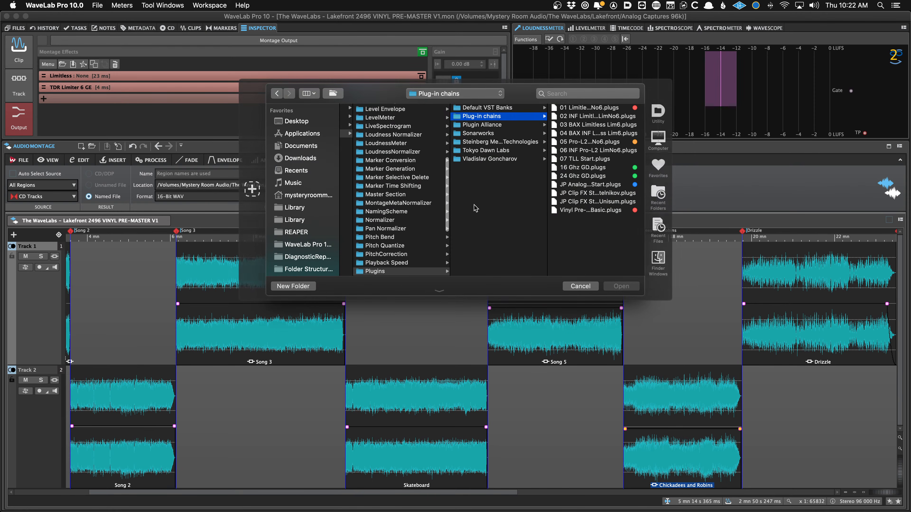
pyautogui.click(556, 209)
pyautogui.doubleClick(488, 210)
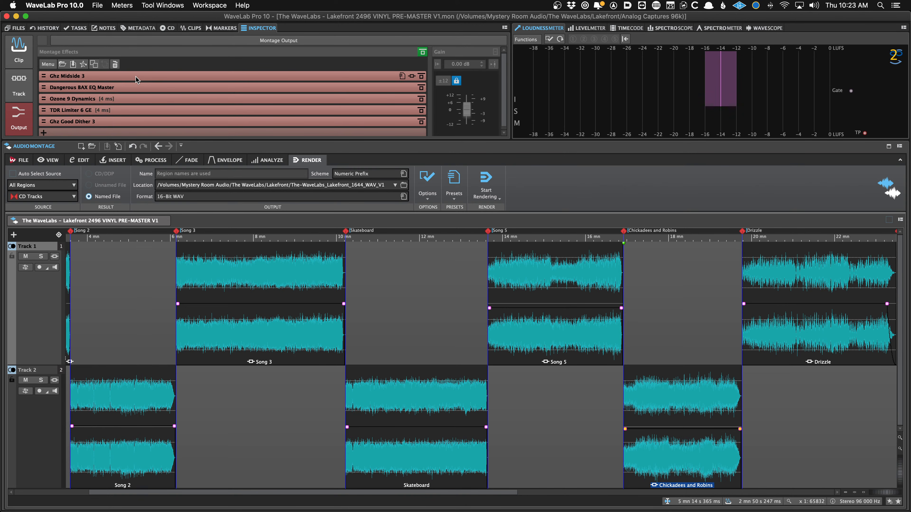
# Review the output settings of Ghz Midside 3, Dangerous BAX EQ Master and Ozone 9 Dynamics, and save the montage
pyautogui.click(136, 77)
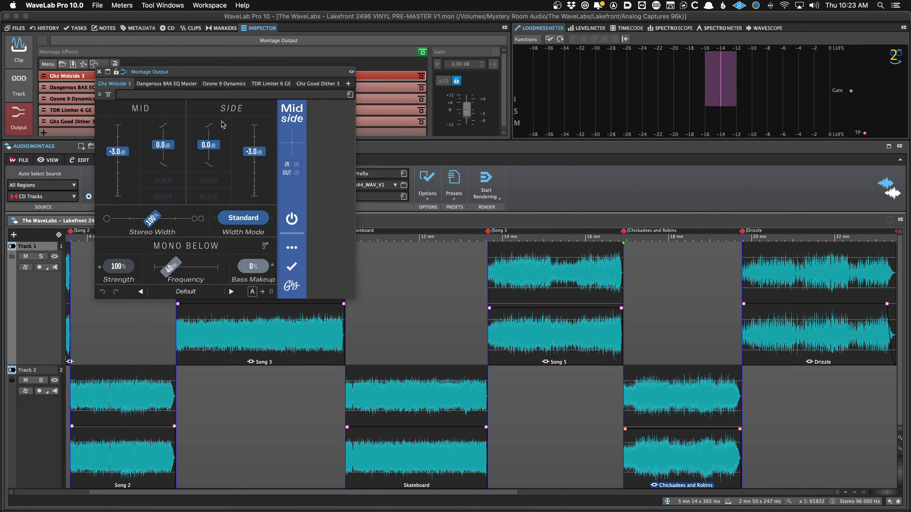
pyautogui.click(186, 89)
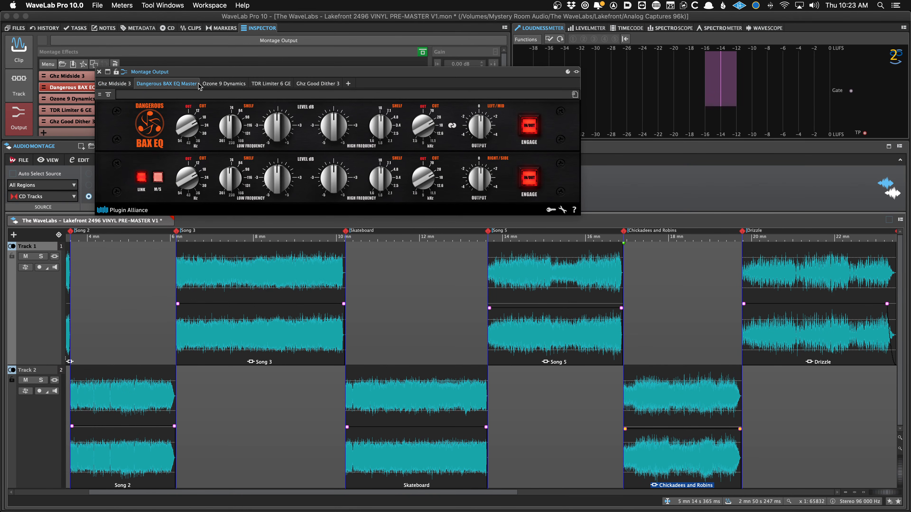
pyautogui.click(218, 85)
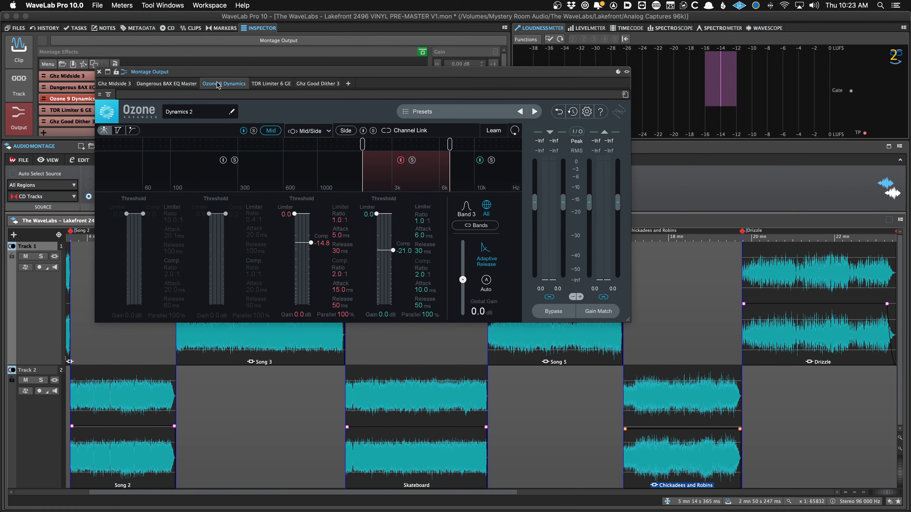
pyautogui.click(175, 86)
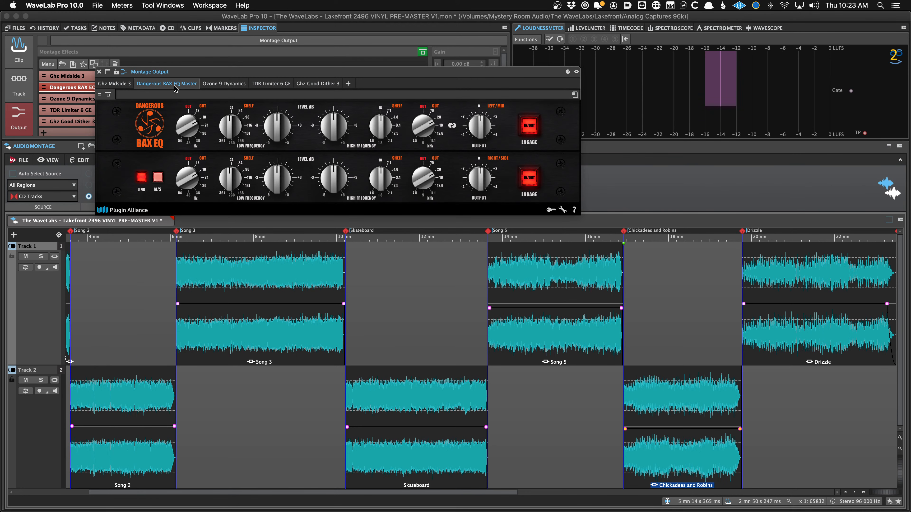
pyautogui.click(119, 85)
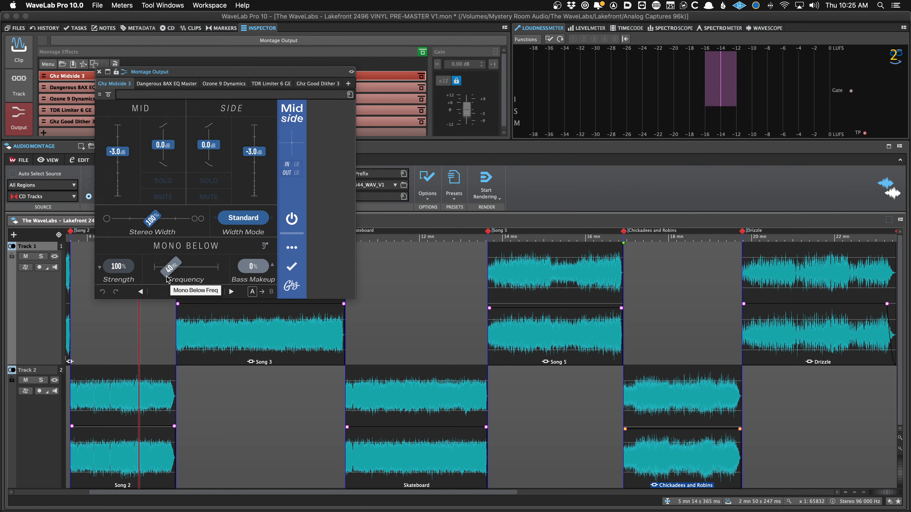
pyautogui.press('space')
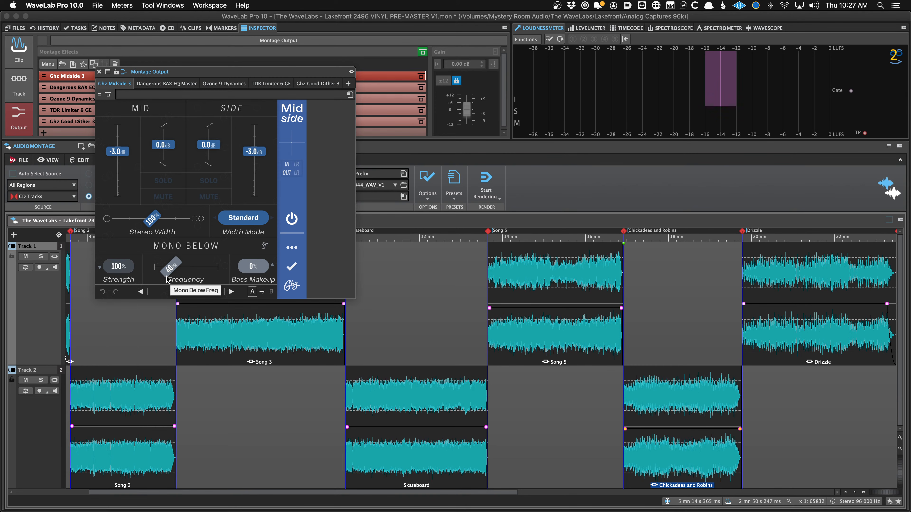
pyautogui.click(99, 72)
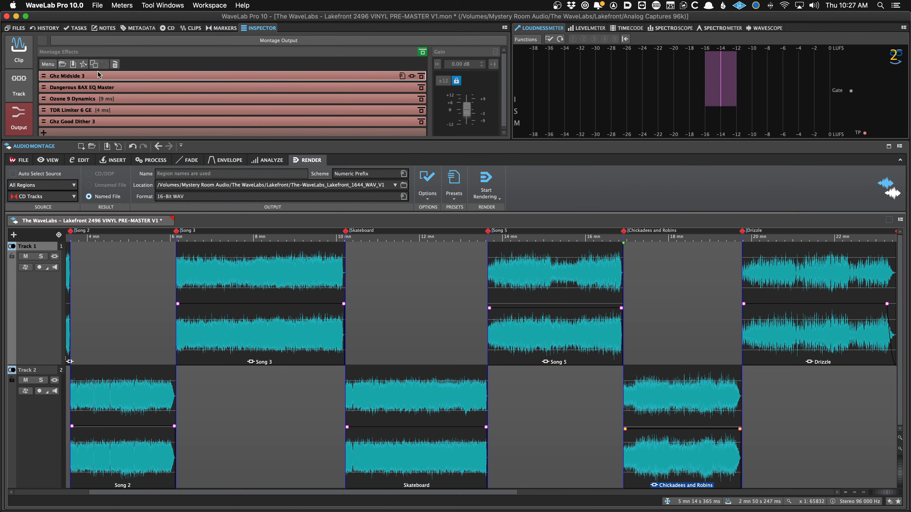
pyautogui.press('super+s')
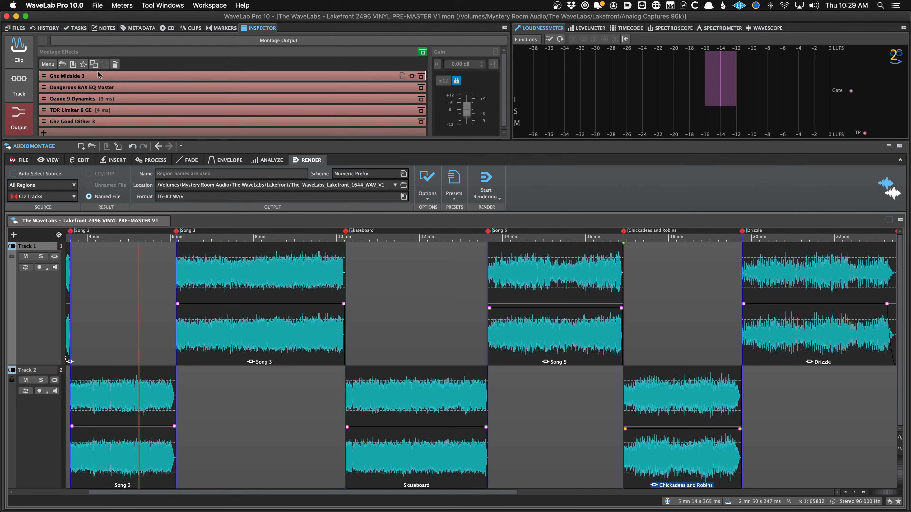
# Play the Lakefront clip from about 1 min 30 s and raise its volume envelope to 0 dB
pyautogui.scroll(-5, 157, 236)
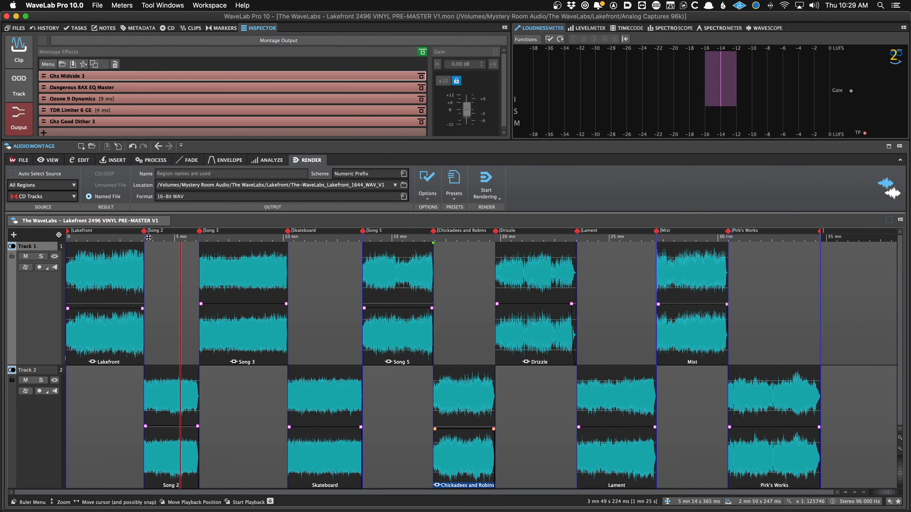
pyautogui.click(154, 254)
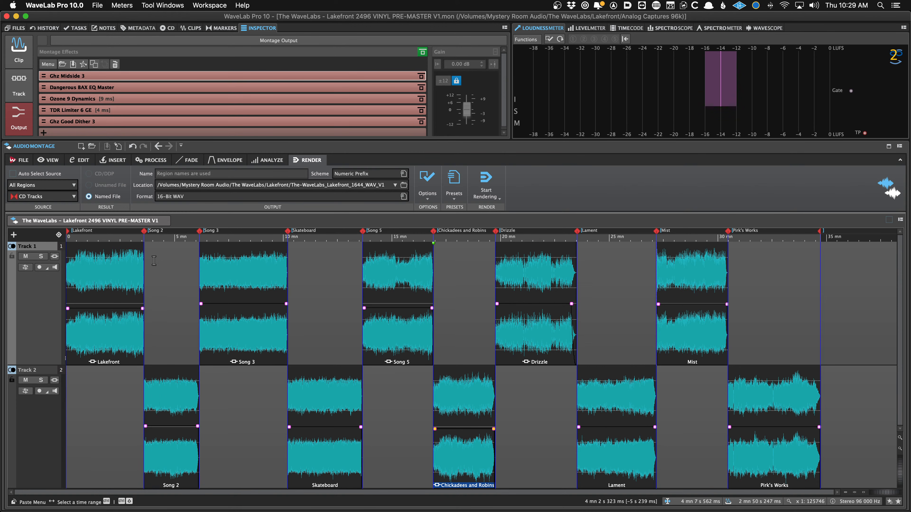
pyautogui.click(99, 280)
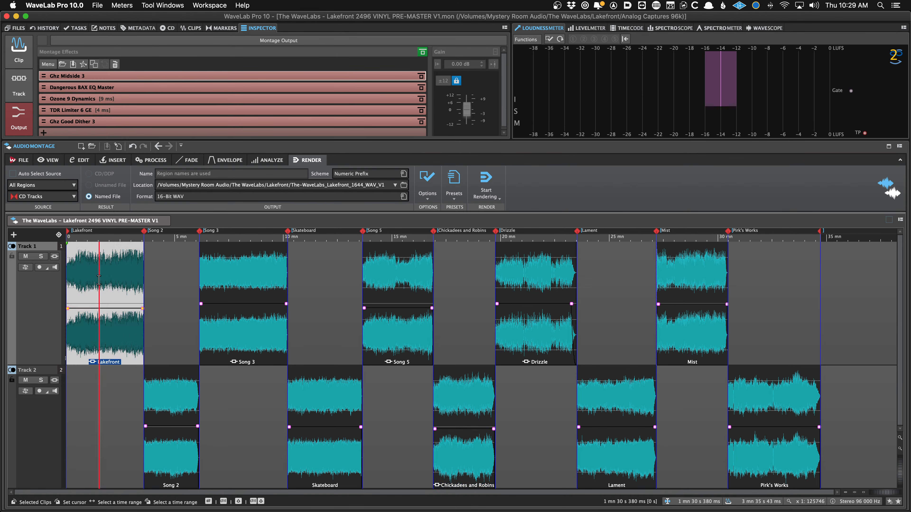
pyautogui.press('space')
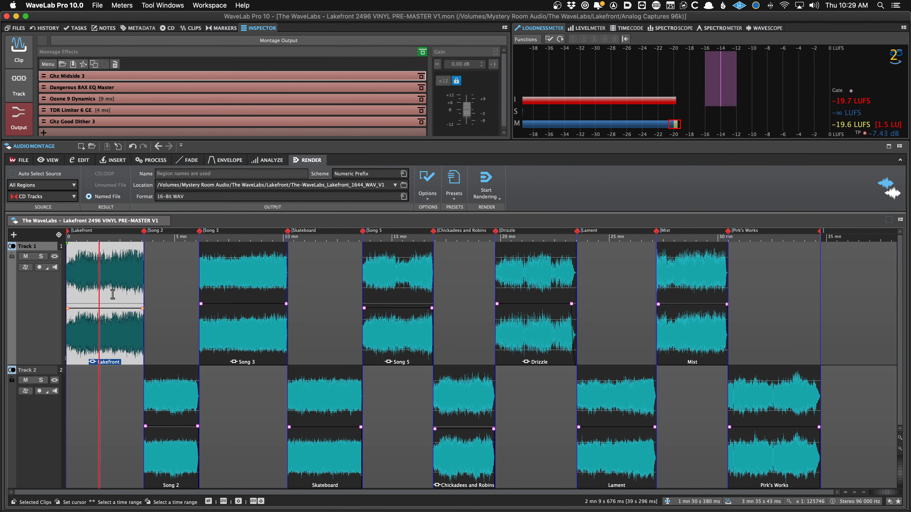
pyautogui.moveTo(103, 309); pyautogui.dragTo(100, 305)
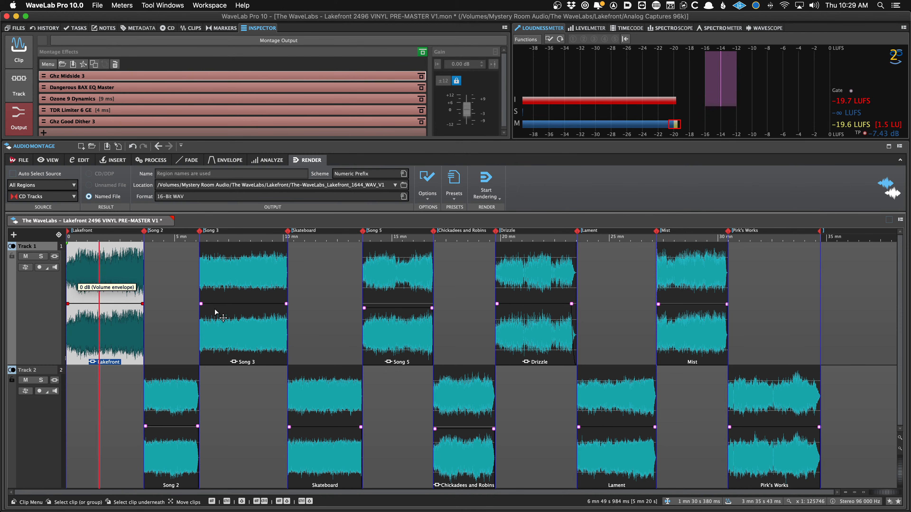
# Lower the Song 5 clip's volume envelope slightly and save the montage
pyautogui.click(401, 311)
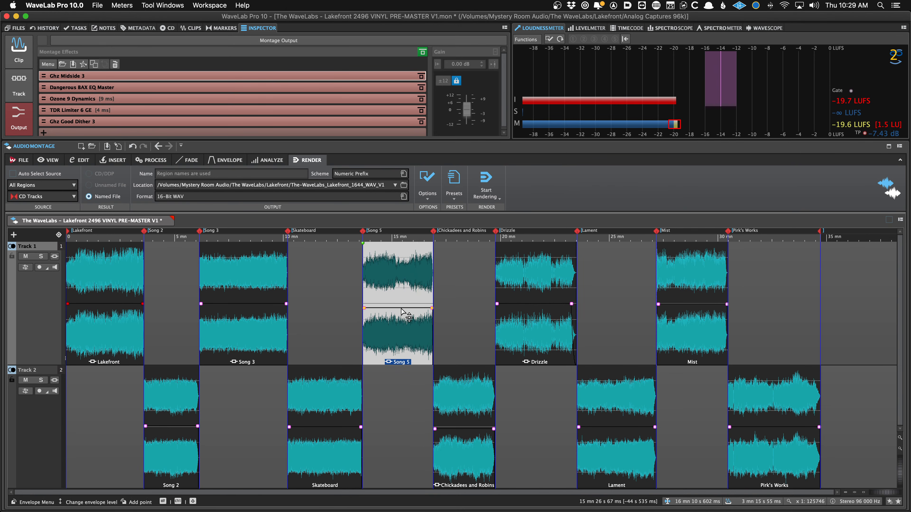
pyautogui.moveTo(401, 308); pyautogui.dragTo(402, 311)
pyautogui.press('super+s')
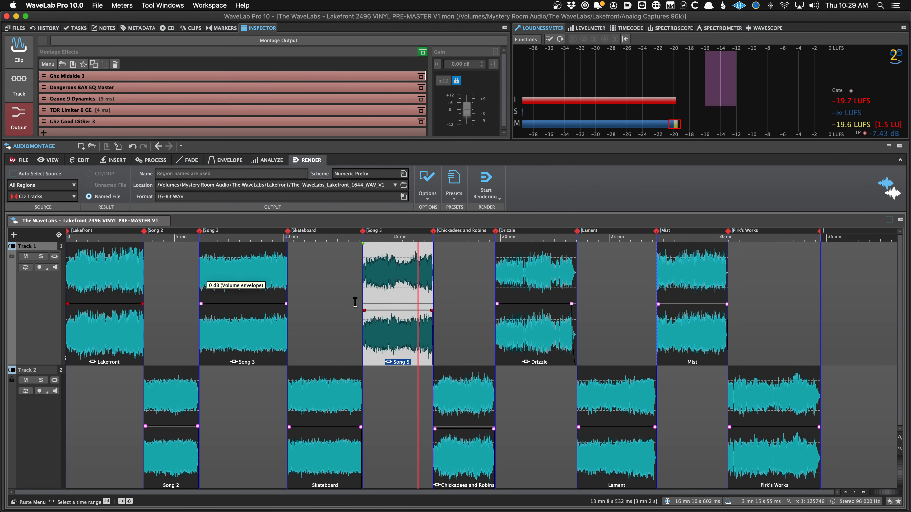
# Examine the middle passage of the Song 5 clip's waveform around 15 min 35 s
pyautogui.click(405, 290)
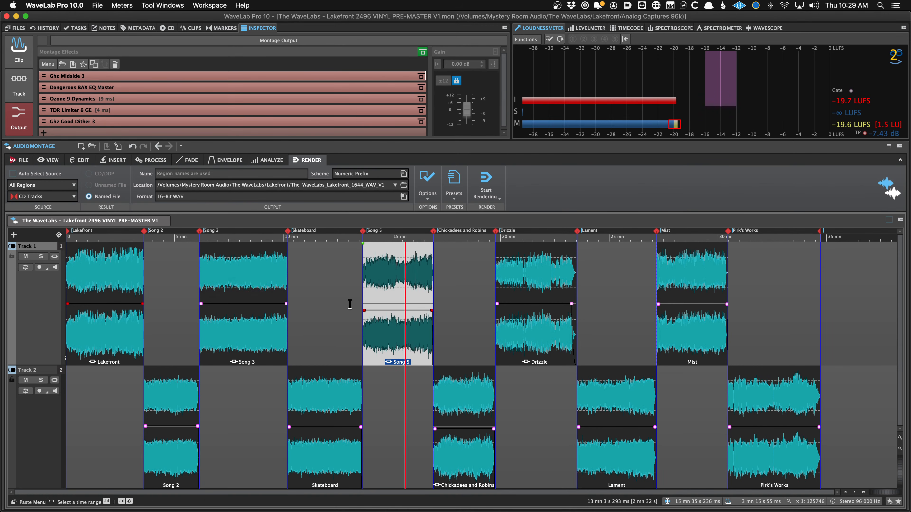
pyautogui.scroll(6, 400, 294)
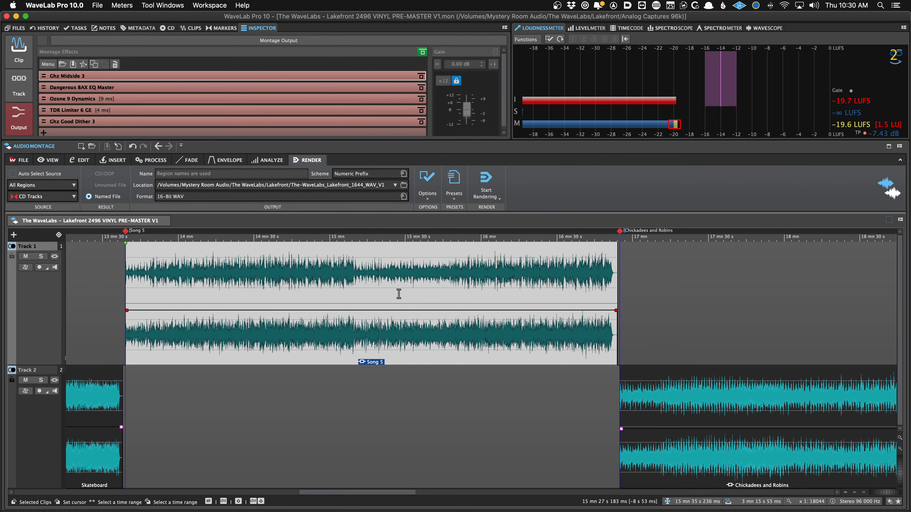
pyautogui.scroll(-5, 398, 294)
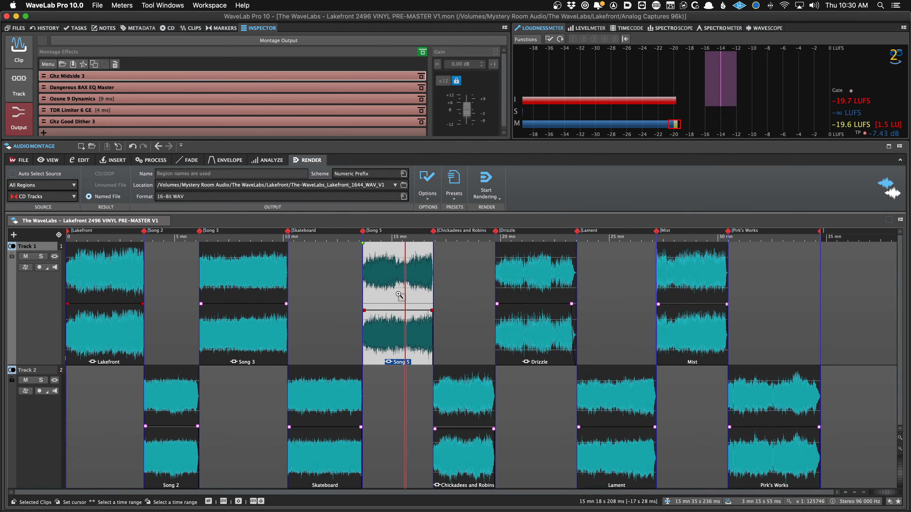
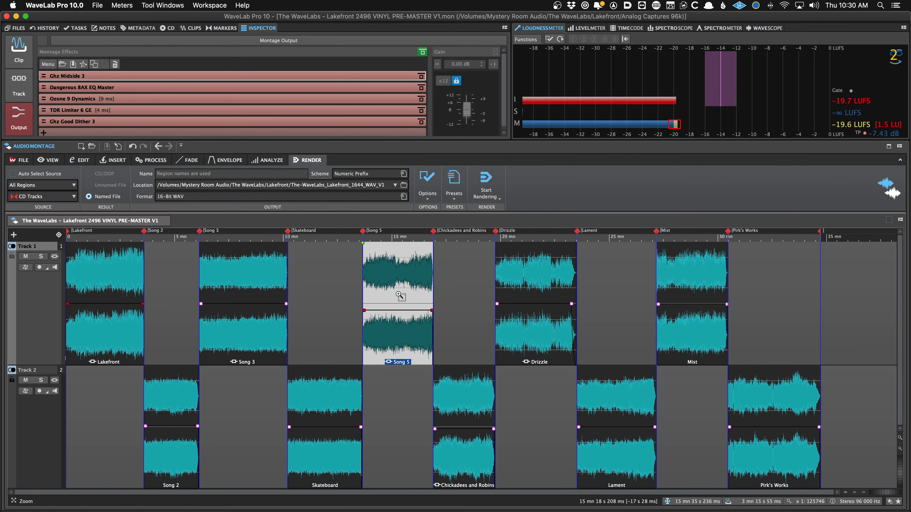
pyautogui.scroll(5, 382, 313)
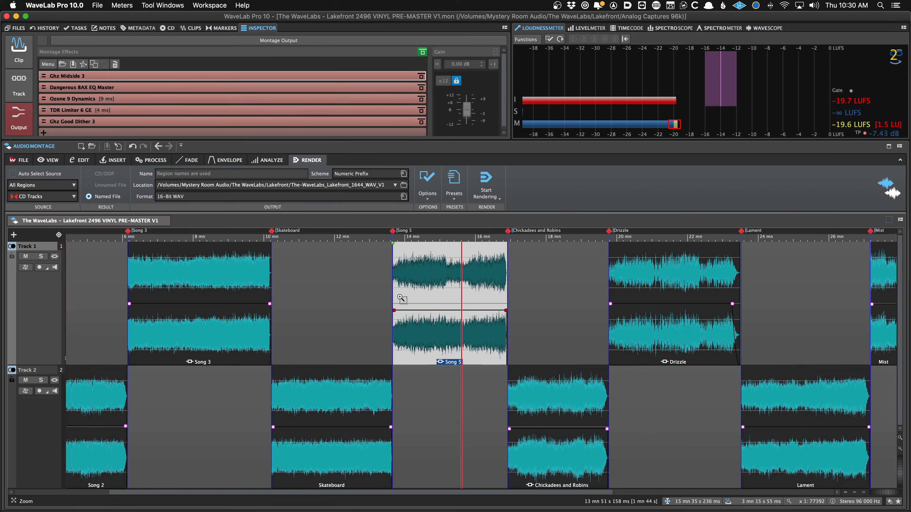
pyautogui.scroll(5, 448, 301)
pyautogui.hscroll(1, 447, 299)
pyautogui.scroll(-4, 447, 300)
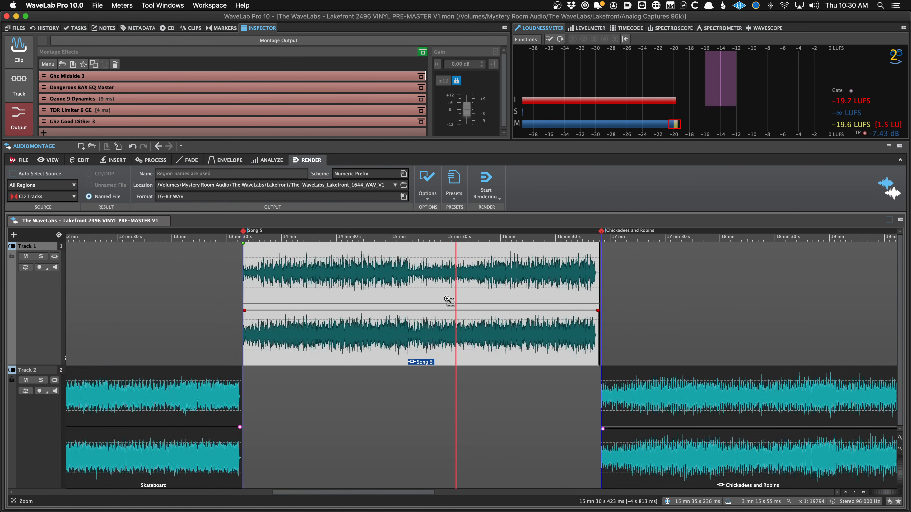
pyautogui.scroll(3, 448, 300)
pyautogui.scroll(3, 446, 298)
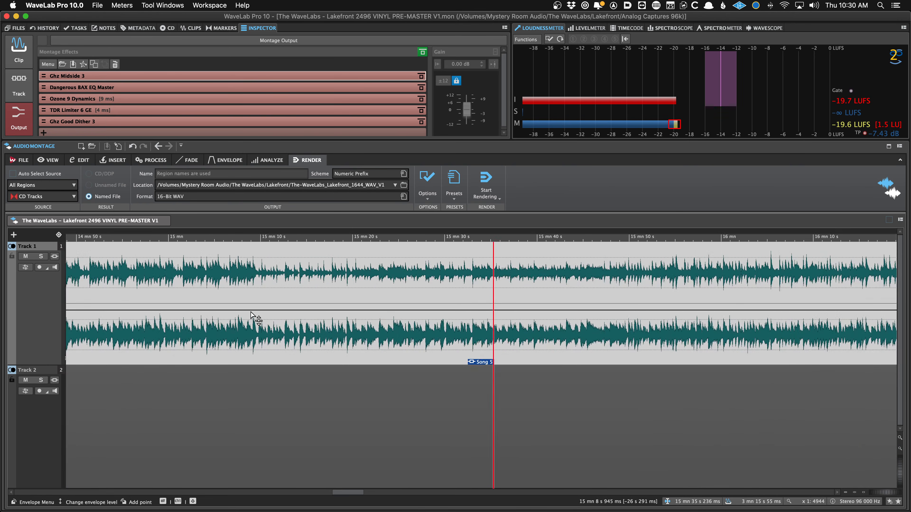
# Add volume envelope points around Song 5's quieter middle passage from about 15 min 9 s, raise that section to 0 dB and save the montage
pyautogui.click(262, 310)
pyautogui.scroll(-1, 262, 312)
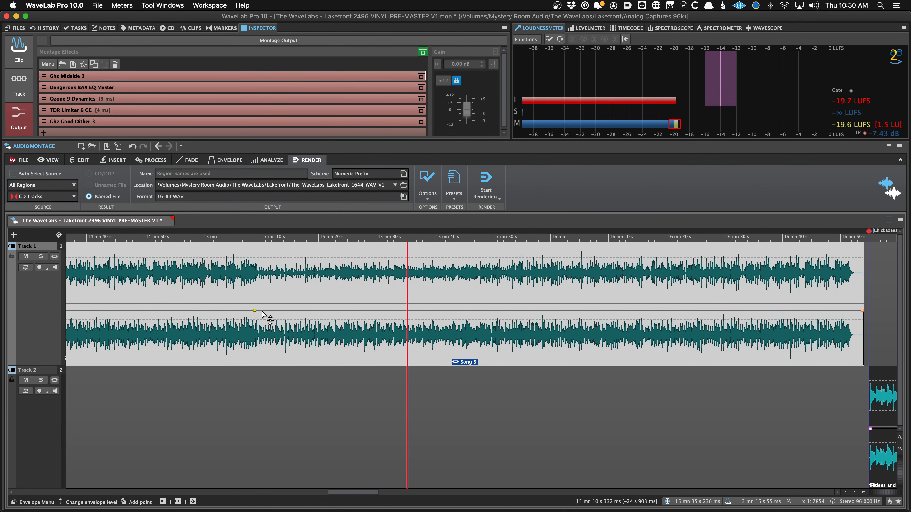
pyautogui.moveTo(262, 314)
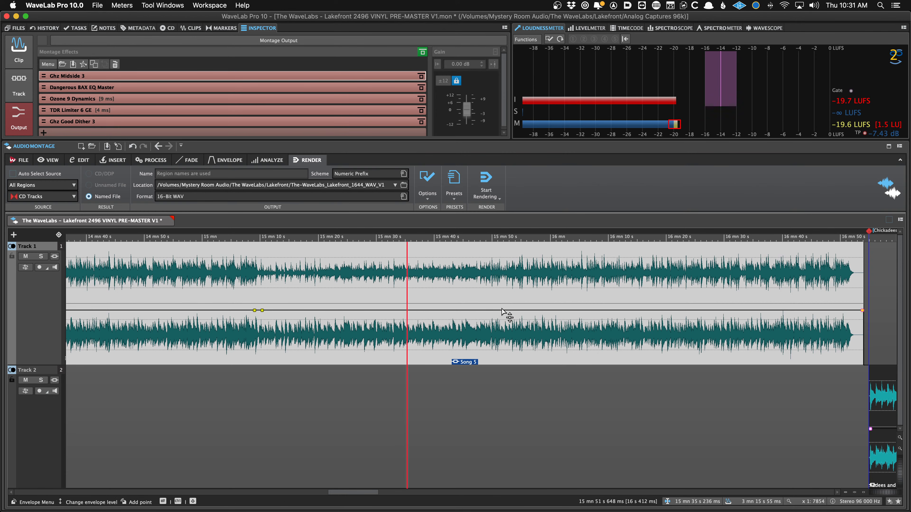
pyautogui.scroll(-3, 502, 312)
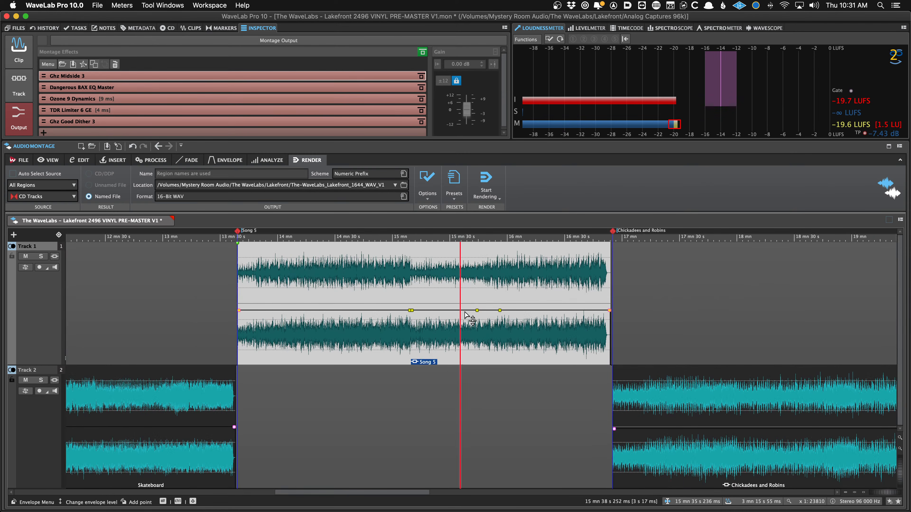
pyautogui.moveTo(466, 310); pyautogui.dragTo(412, 299)
pyautogui.press('super+s')
pyautogui.scroll(5, 414, 298)
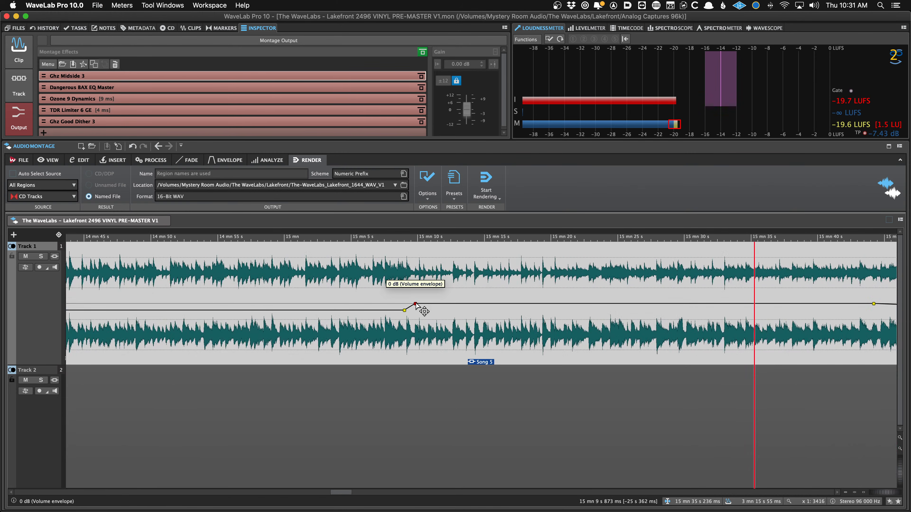
pyautogui.scroll(-1, 422, 310)
# Examine the Lakefront clip's waveform from its start and compare it with the other clips across the whole montage
pyautogui.press('super+Down')
pyautogui.click(120, 288)
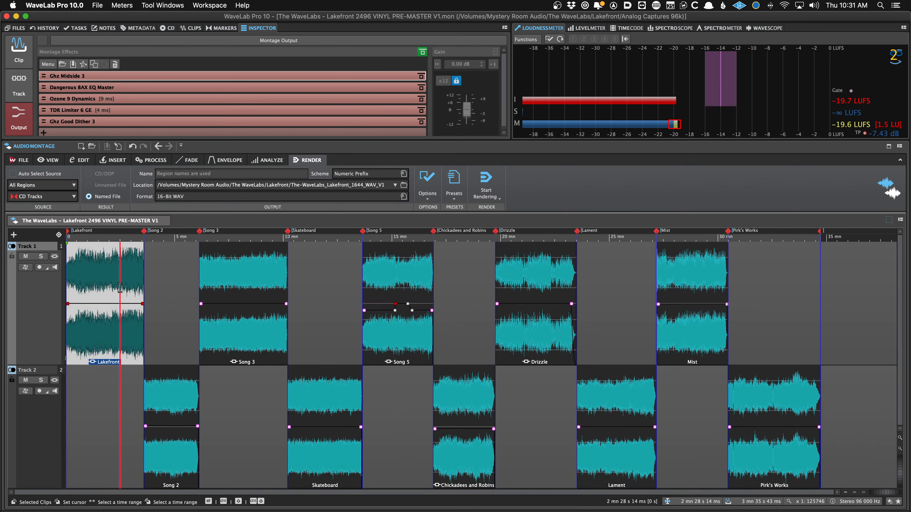
pyautogui.press('Home')
pyautogui.scroll(6, 136, 291)
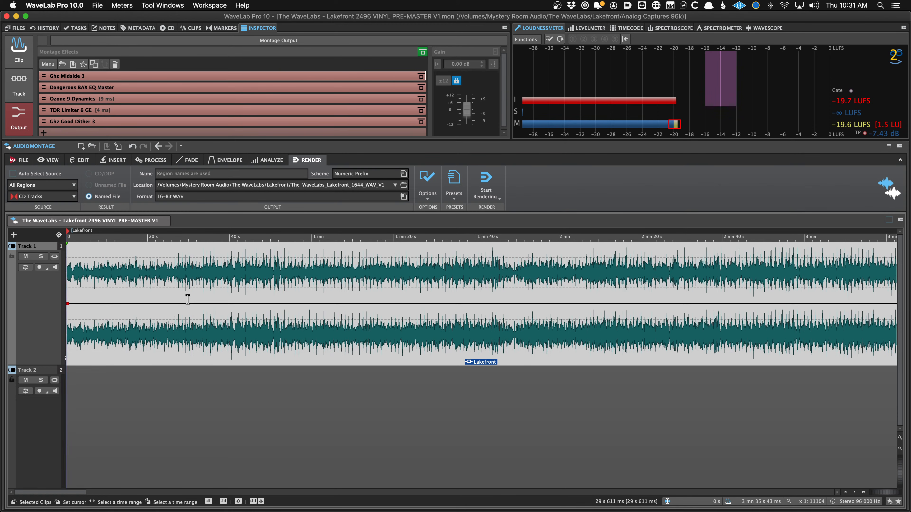
pyautogui.press('Down')
pyautogui.press('Down')
pyautogui.press('Down')
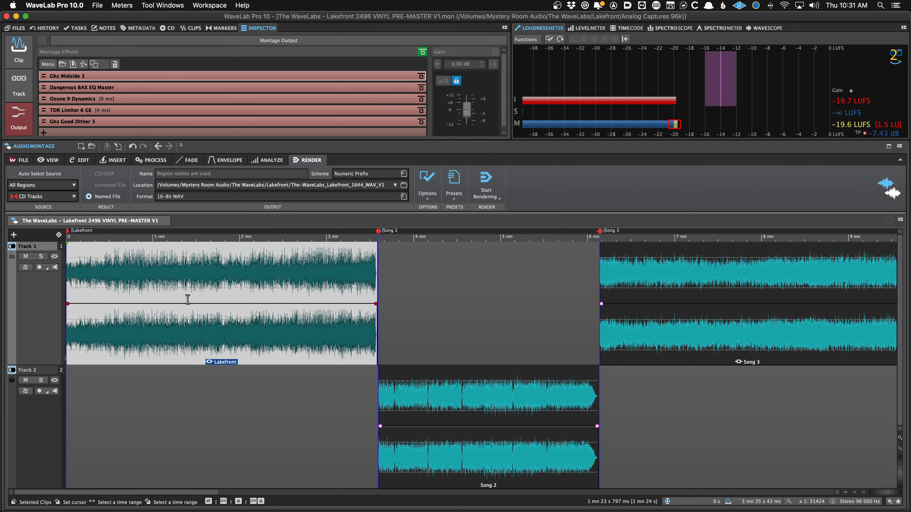
pyautogui.scroll(-5, 195, 300)
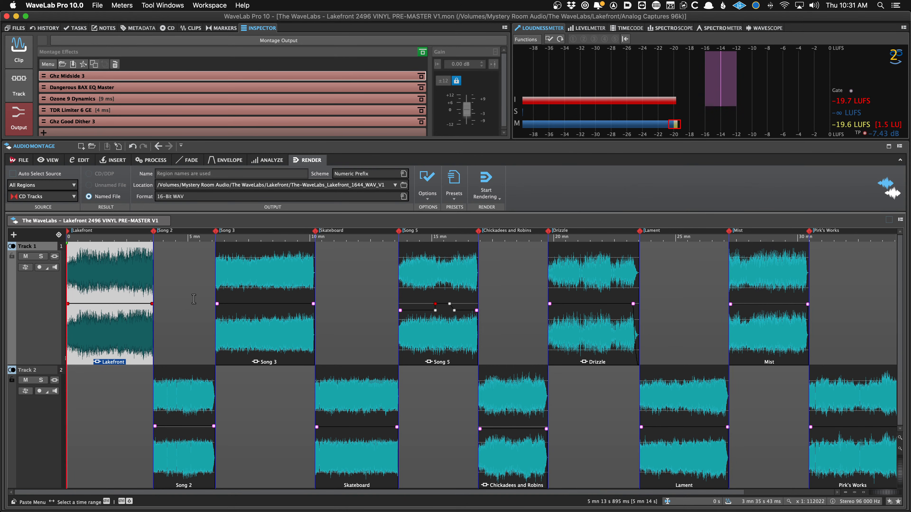
pyautogui.scroll(-1, 194, 299)
pyautogui.click(312, 314)
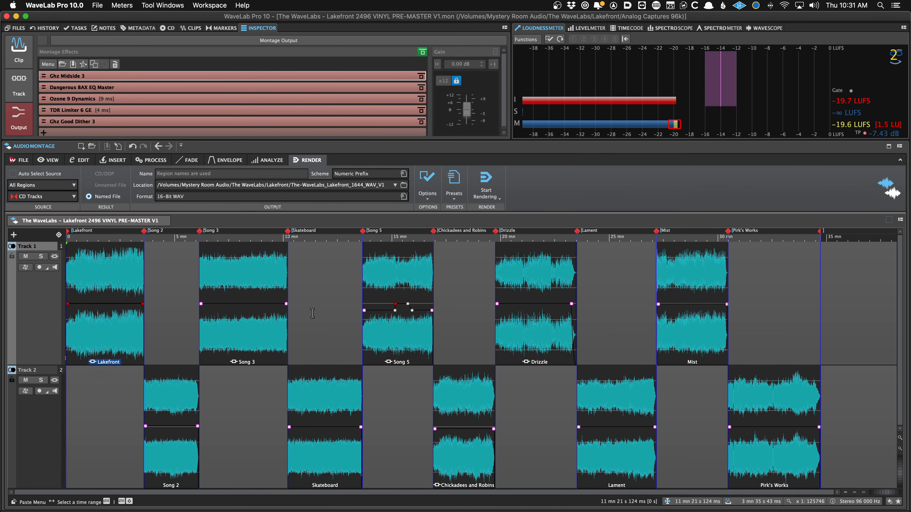
# Review the Ghz Good Dither 3 and TDR Limiter 6 GE output settings, toggling the limiter's Delta on and off, and save the montage
pyautogui.click(96, 121)
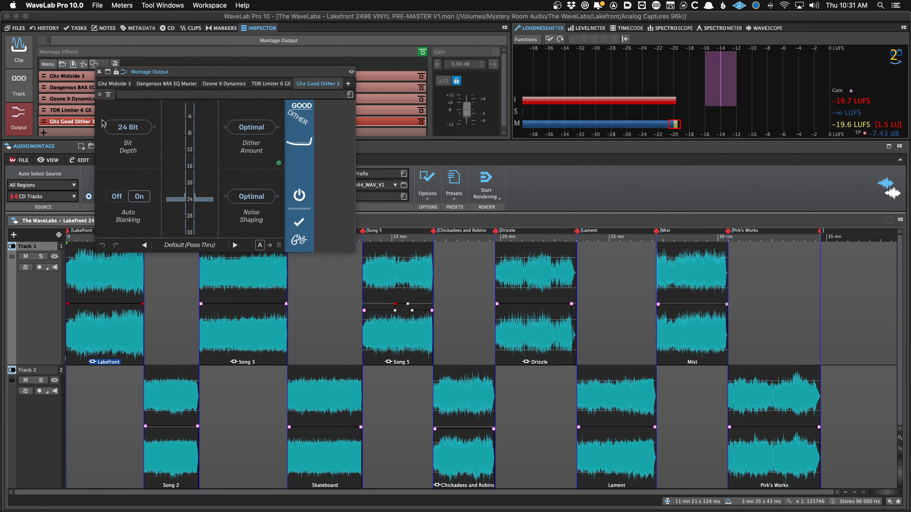
pyautogui.click(271, 83)
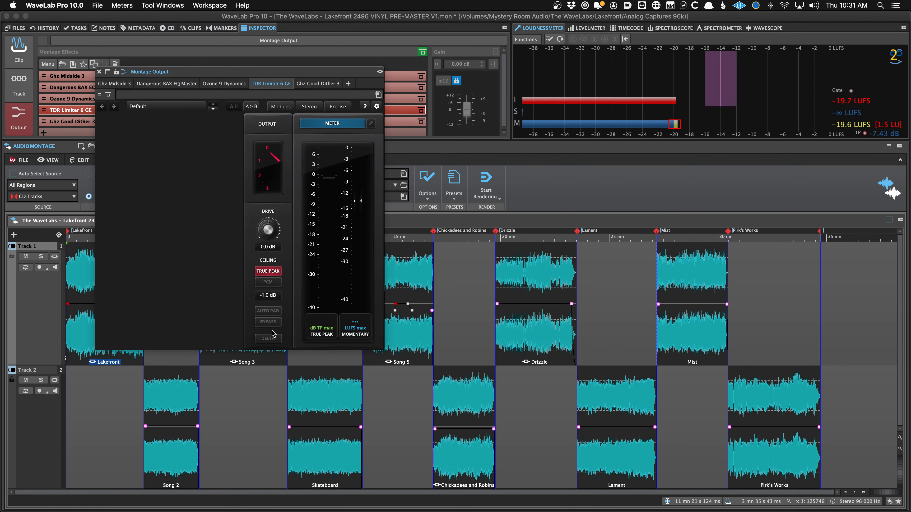
pyautogui.click(270, 338)
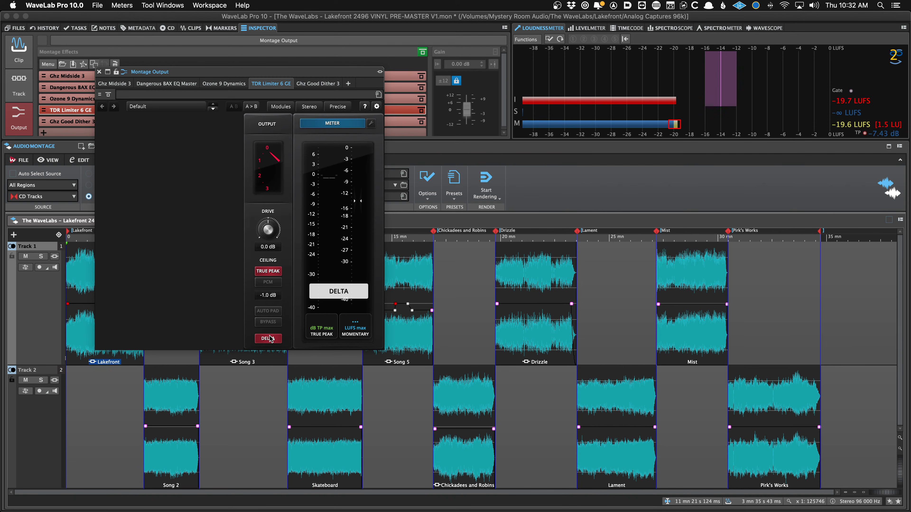
pyautogui.click(270, 338)
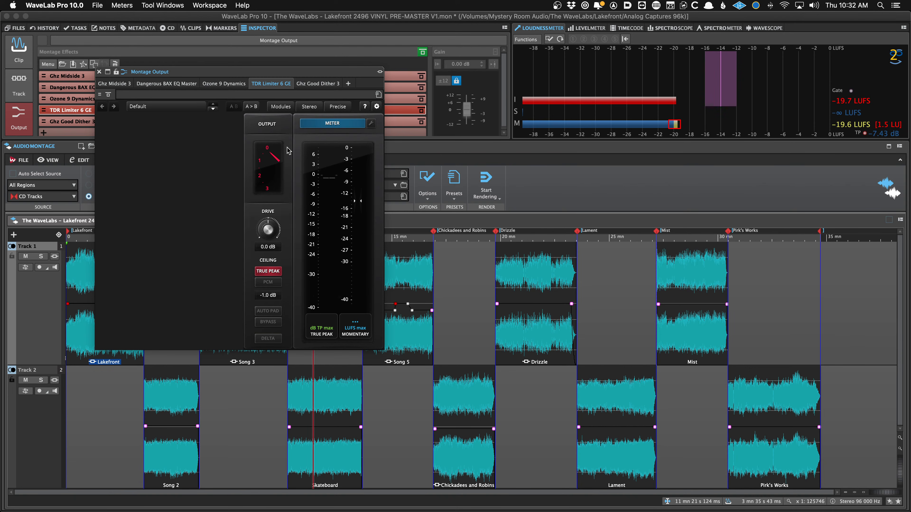
pyautogui.click(311, 87)
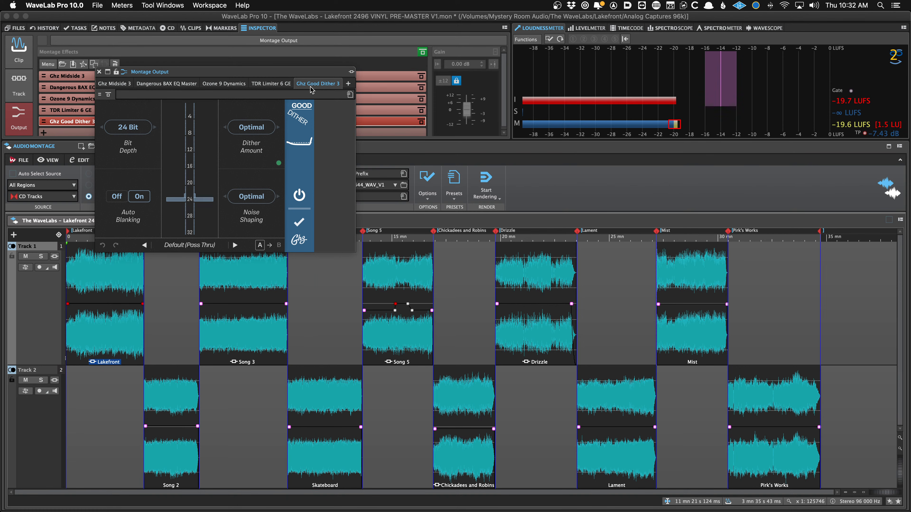
pyautogui.moveTo(206, 73); pyautogui.dragTo(352, 78)
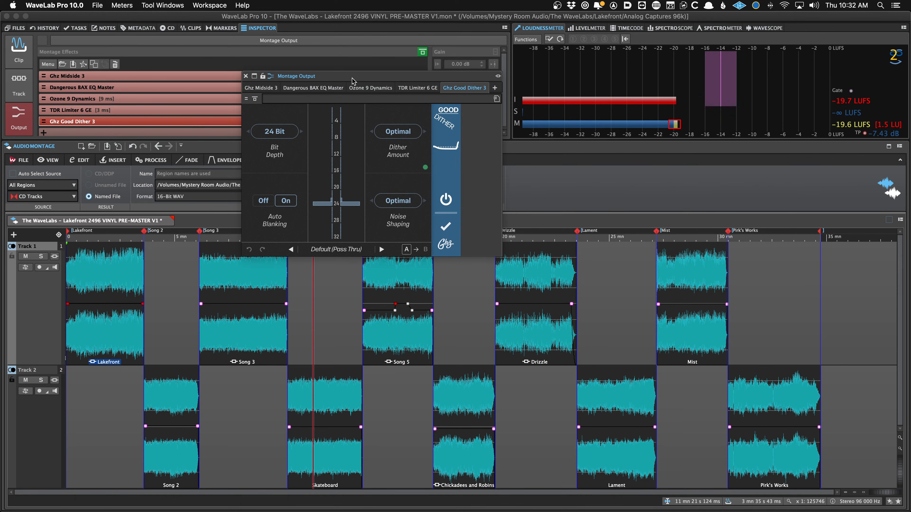
pyautogui.press('super+s')
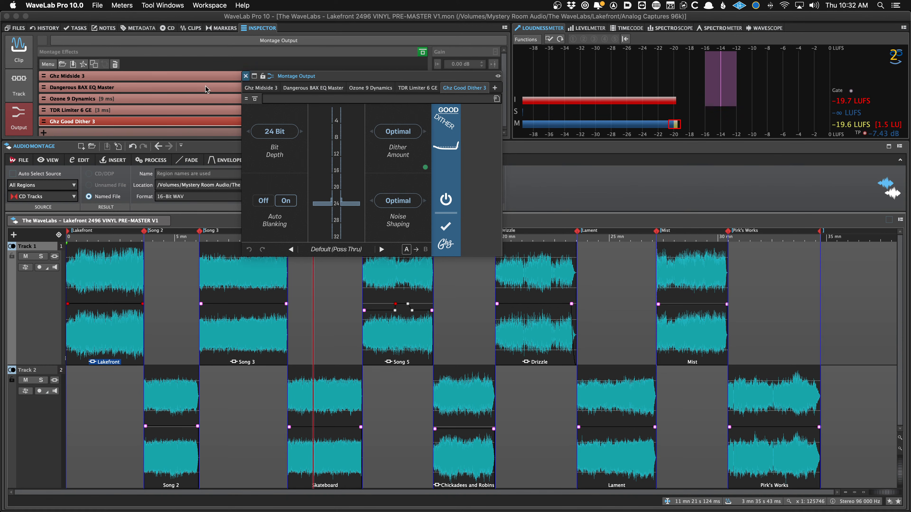
# Review the clip effects of Lakefront, Song 3, Song 5 and Skateboard, close the Pro-Q 3 window and save the montage
pyautogui.click(112, 265)
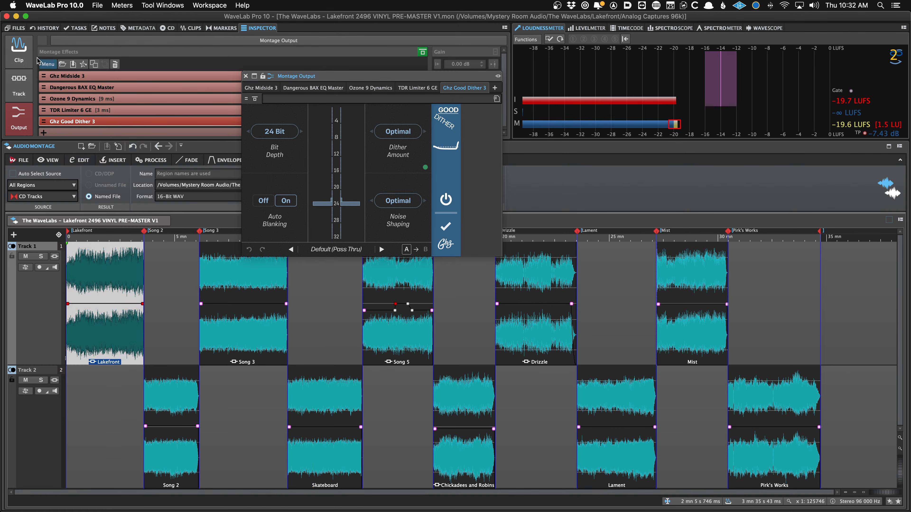
pyautogui.click(25, 57)
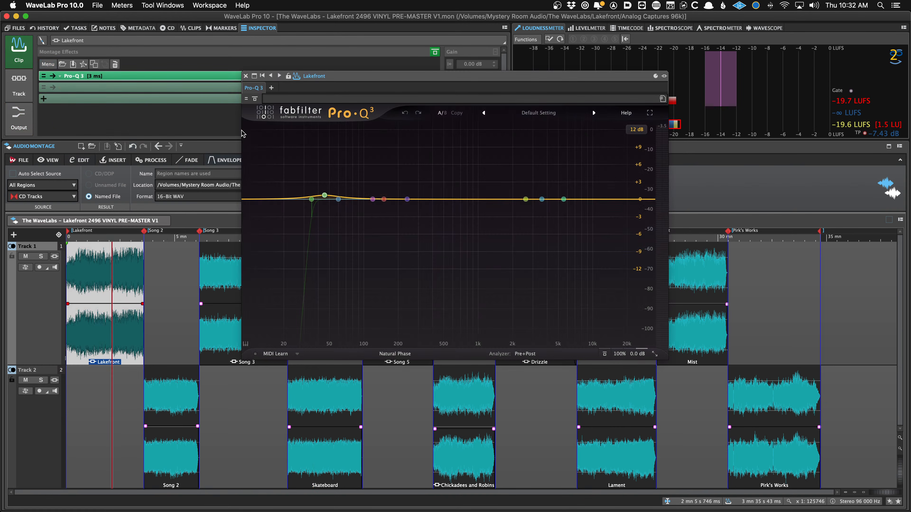
pyautogui.click(246, 76)
pyautogui.click(221, 272)
pyautogui.click(392, 273)
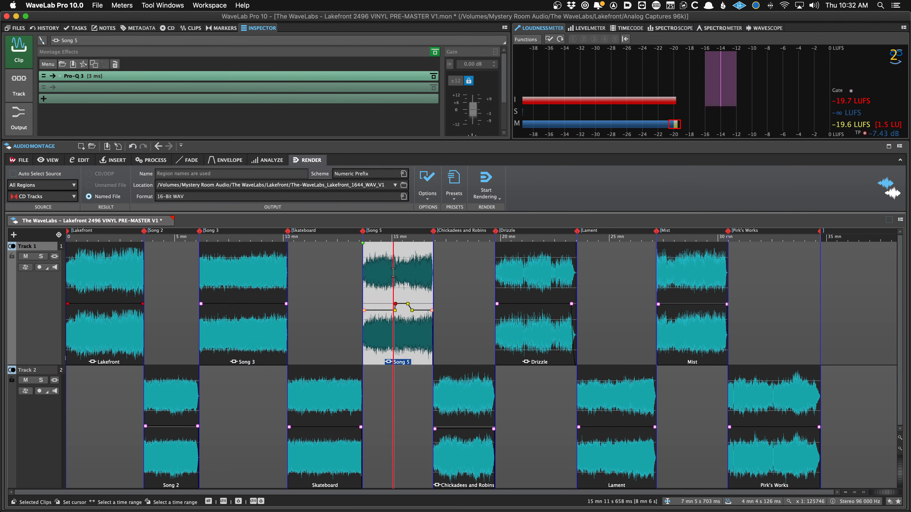
pyautogui.click(320, 376)
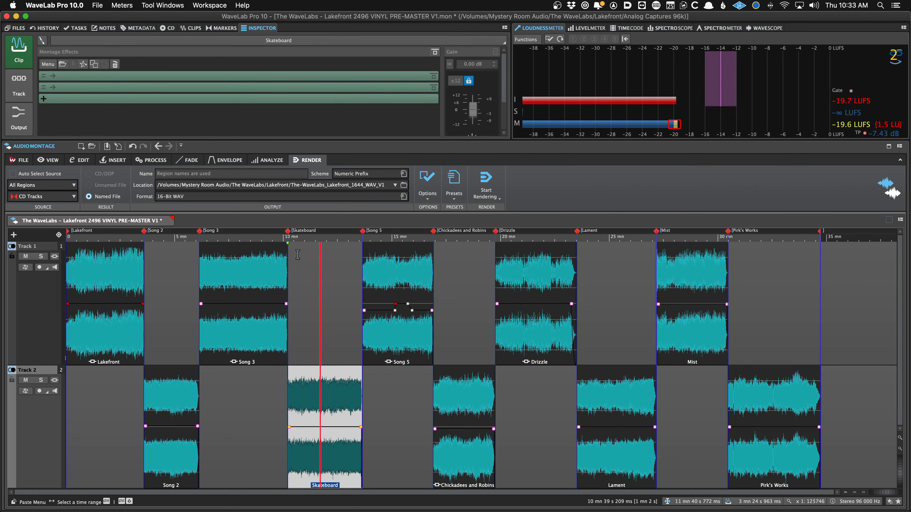
pyautogui.press('super+s')
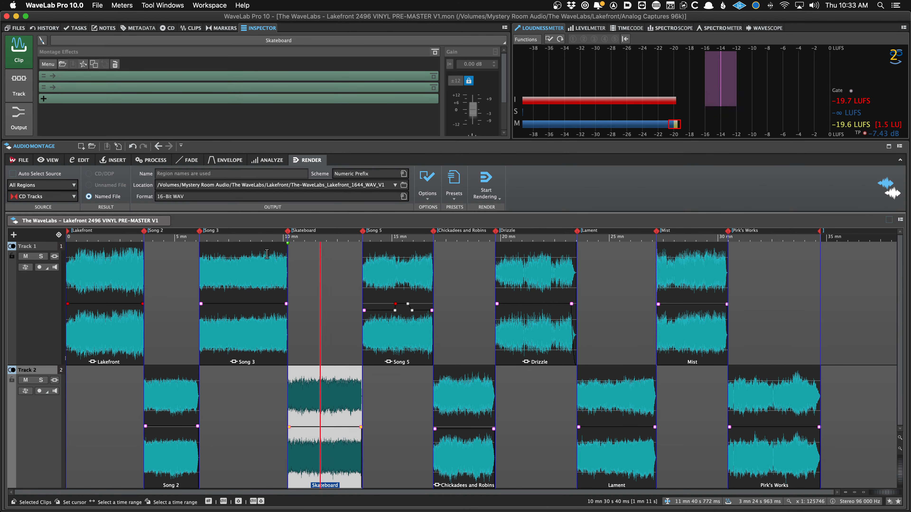
# Show the montage output effects and play passages of Skateboard and Chickadees and Robins to check their loudness
pyautogui.click(19, 118)
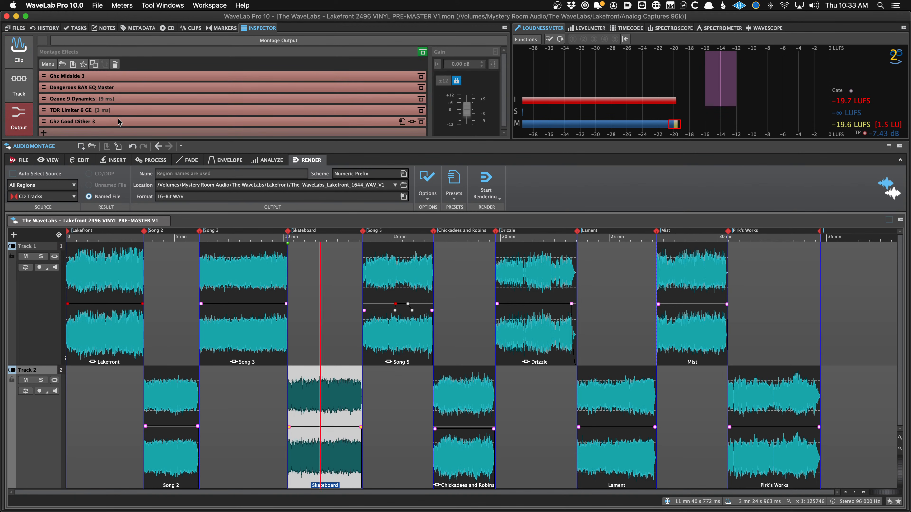
pyautogui.scroll(-1, 118, 120)
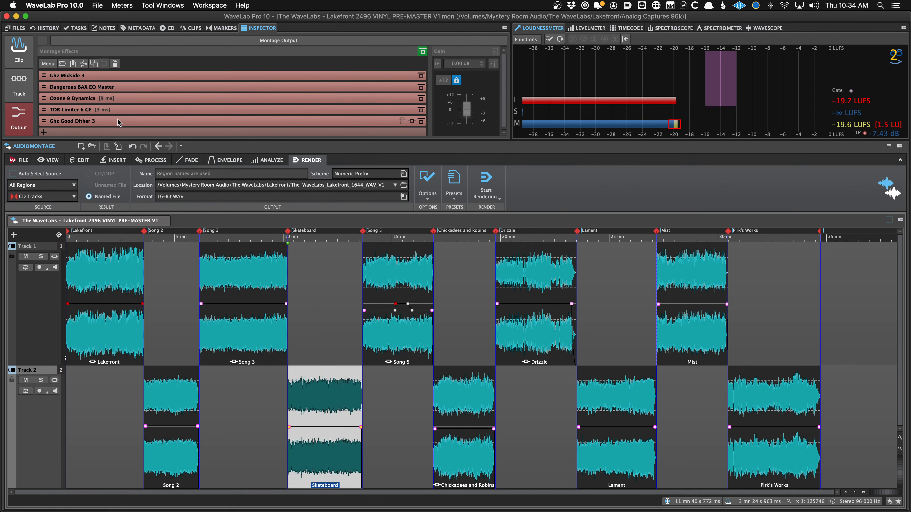
pyautogui.press('space')
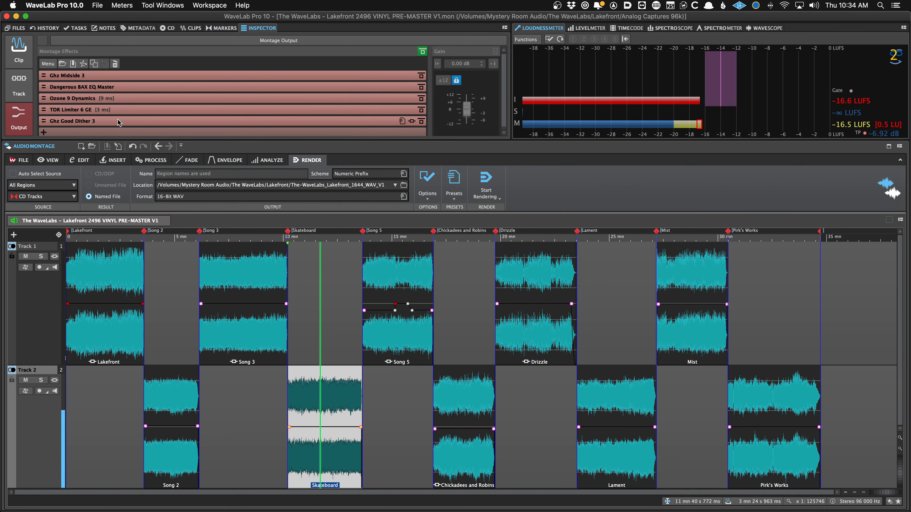
pyautogui.press('space')
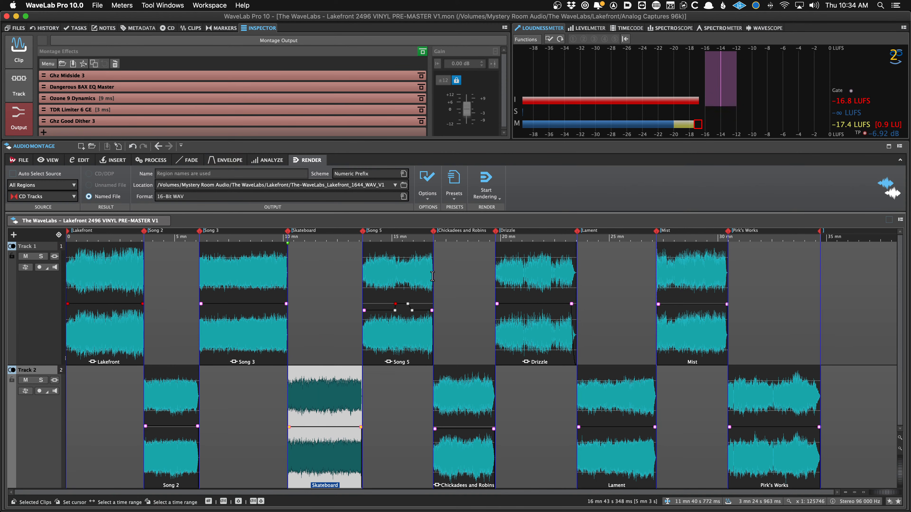
pyautogui.click(452, 276)
pyautogui.press('space')
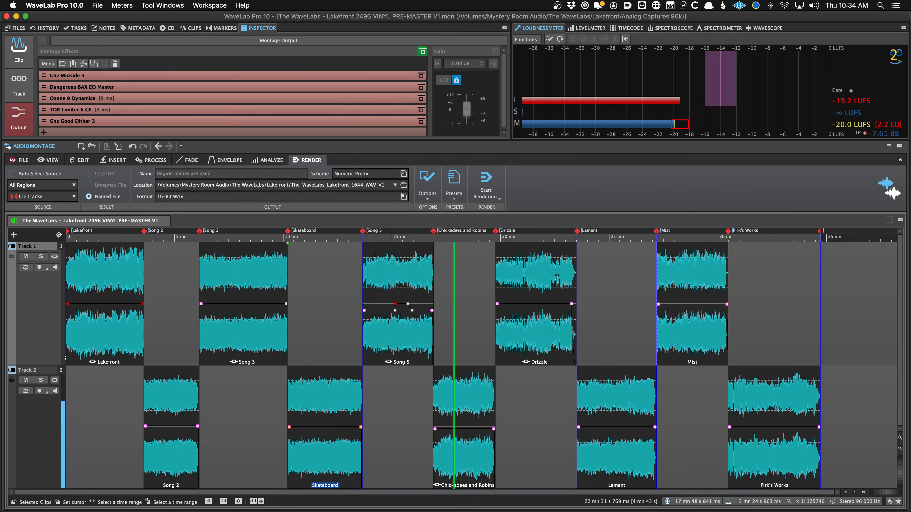
# Play passages of Drizzle, Lament, Mist and Pirk's Works to compare their loudness
pyautogui.click(541, 277)
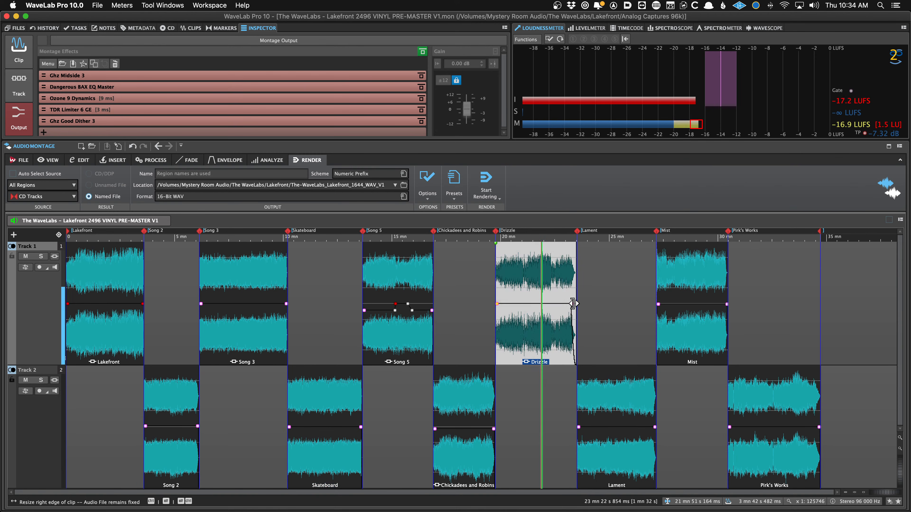
pyautogui.click(607, 326)
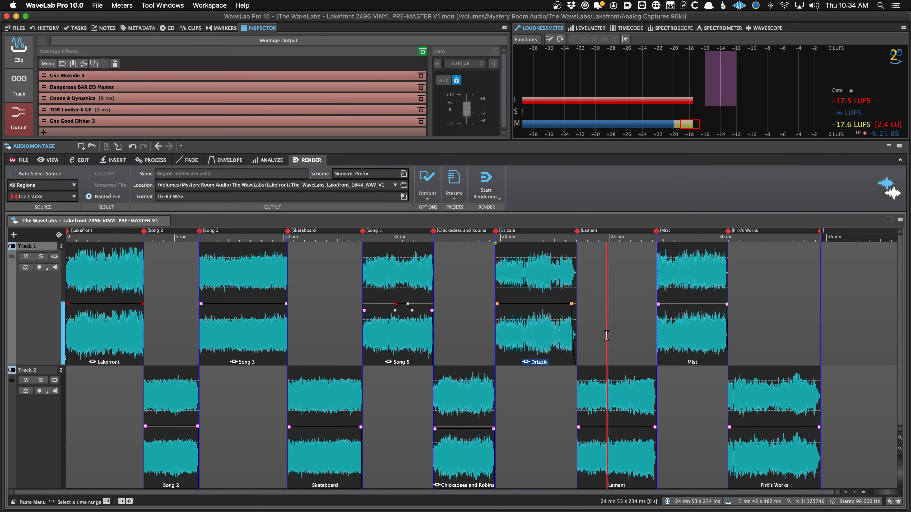
pyautogui.click(695, 288)
pyautogui.click(756, 323)
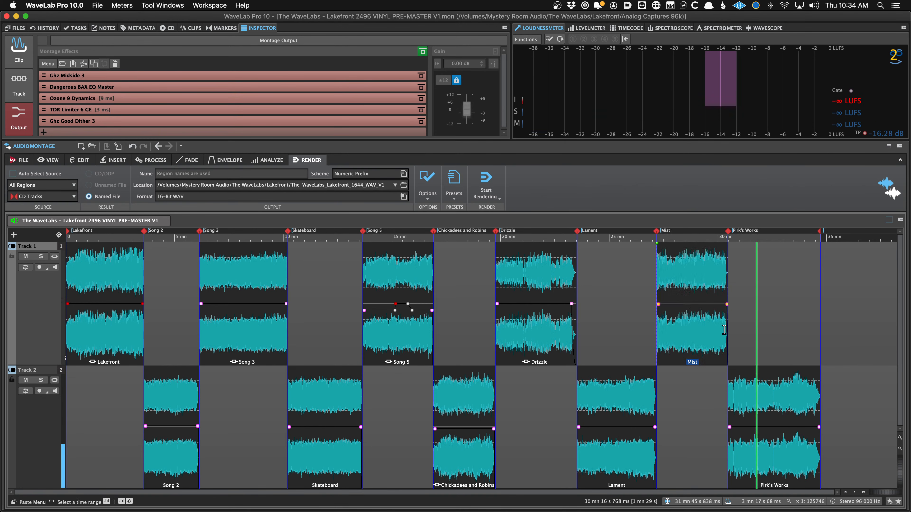
pyautogui.click(795, 326)
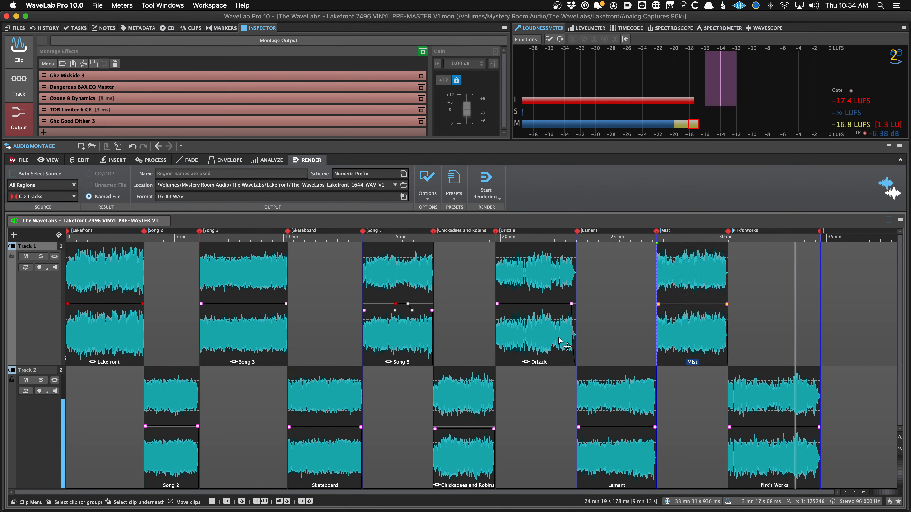
# Play passages of Lakefront, Song 2 and Song 3 to check their loudness against the rest of the album
pyautogui.click(78, 270)
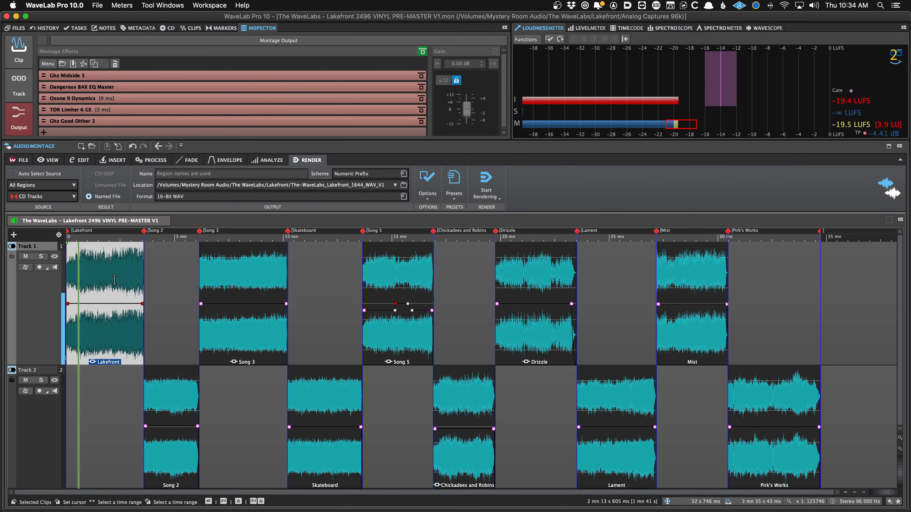
pyautogui.click(173, 277)
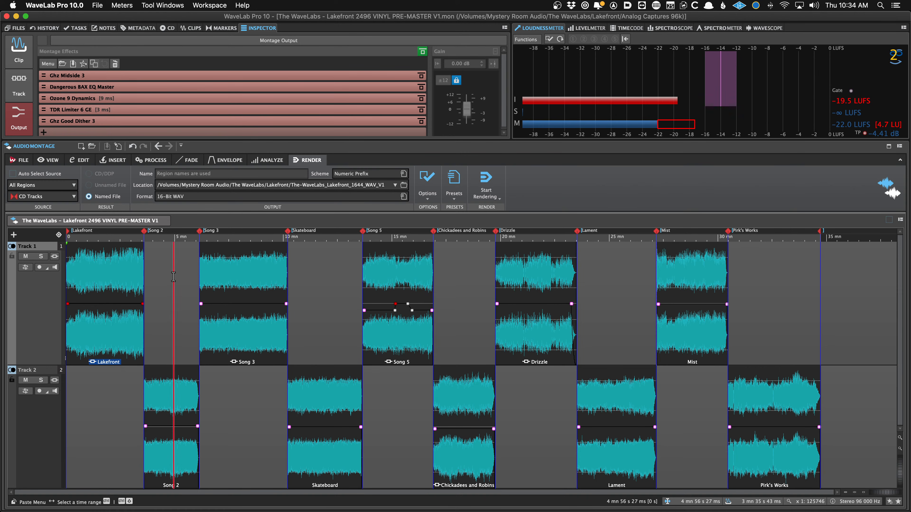
pyautogui.click(174, 276)
pyautogui.press('space')
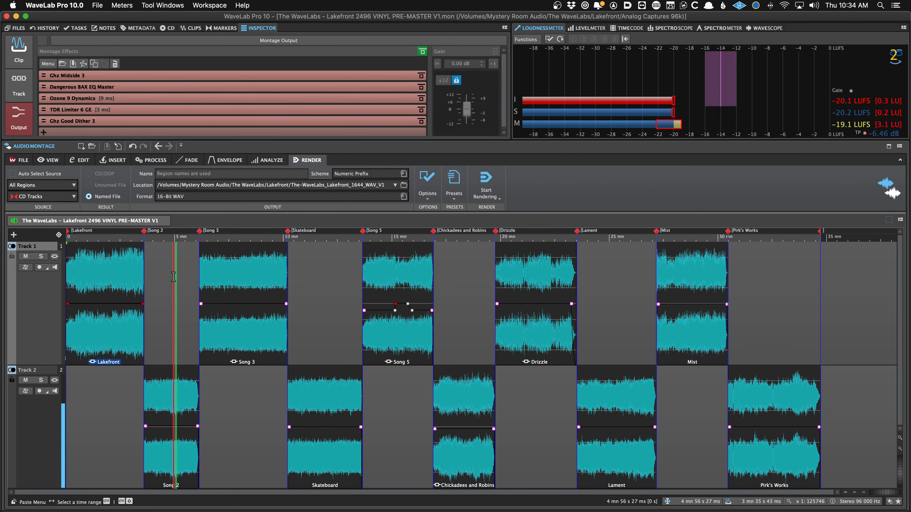
pyautogui.press('space')
pyautogui.click(222, 271)
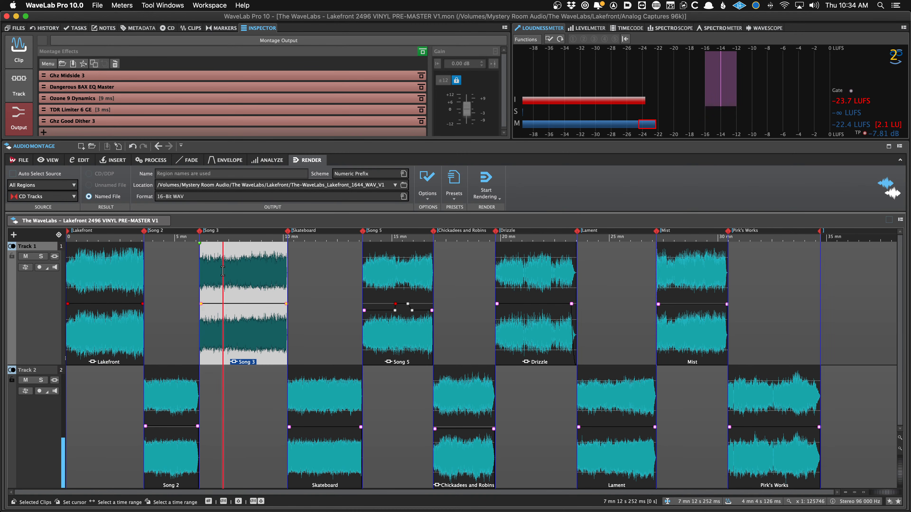
pyautogui.press('space')
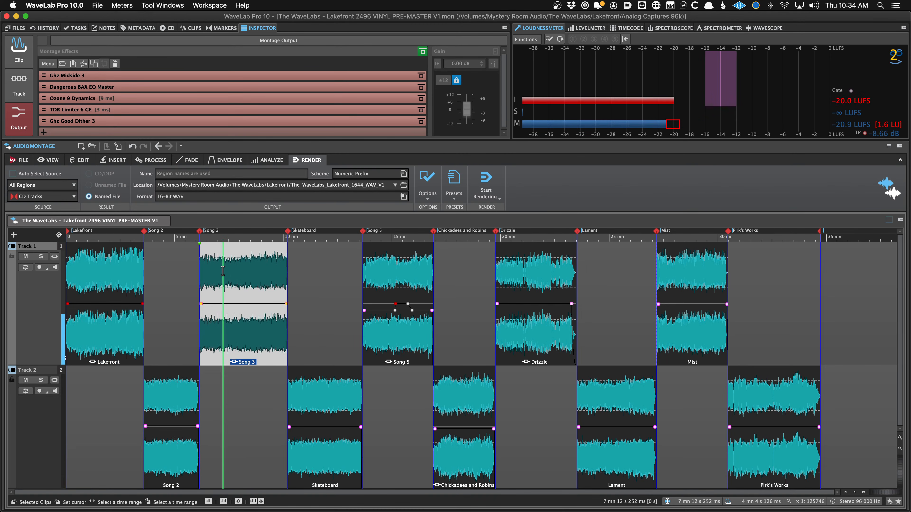
# Play passages of Skateboard, Song 5, Chickadees and Robins, Drizzle and Mist to compare their loudness
pyautogui.press('space')
pyautogui.click(318, 282)
pyautogui.press('space')
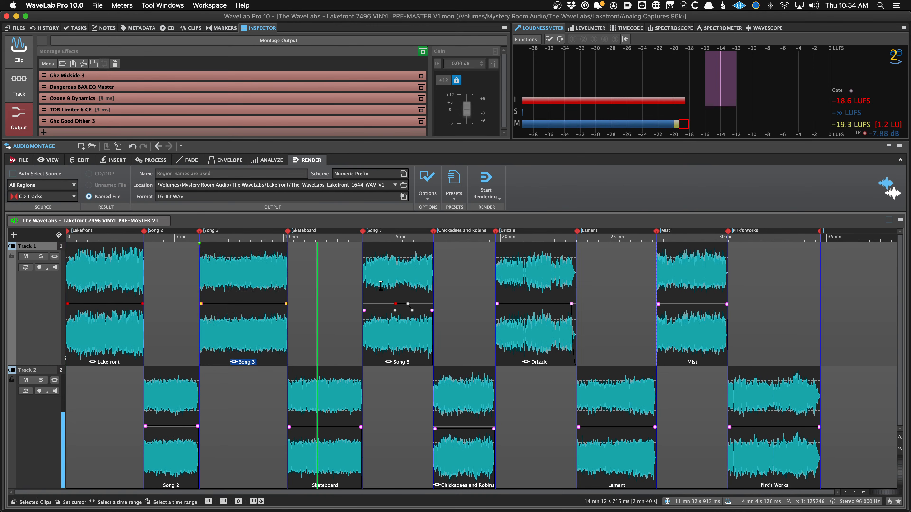
pyautogui.press('space')
pyautogui.click(387, 286)
pyautogui.press('space')
pyautogui.click(459, 288)
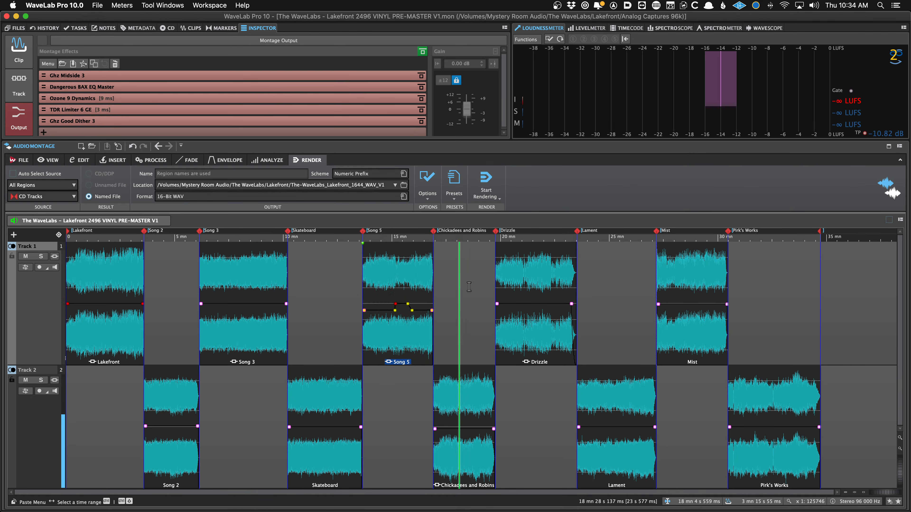
pyautogui.click(527, 289)
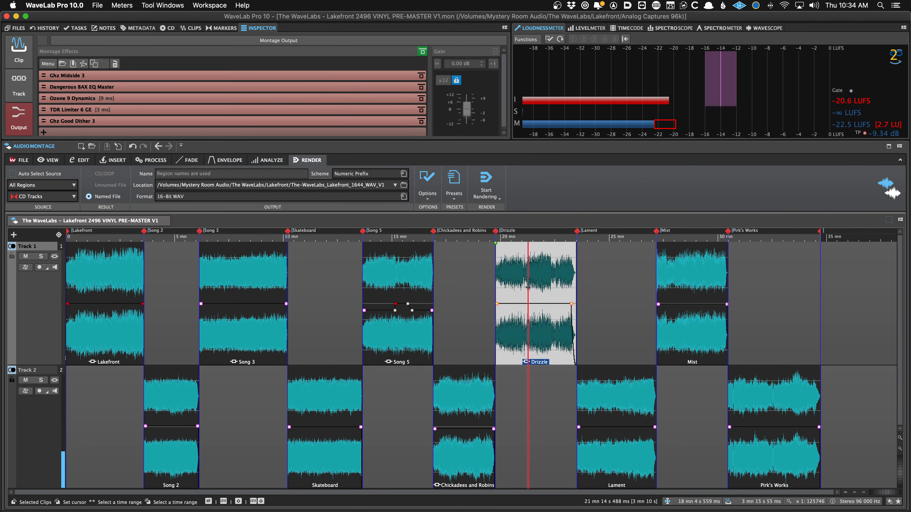
pyautogui.click(661, 287)
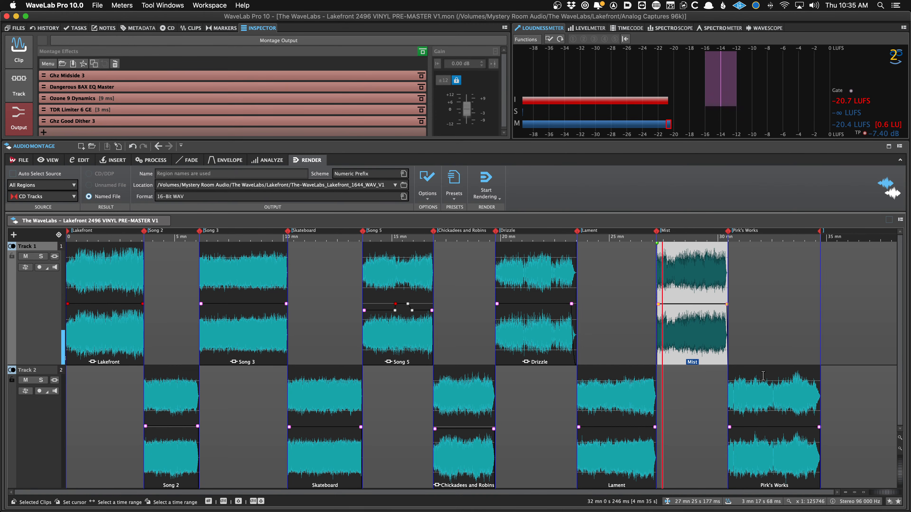
# Play the louder passage near the end of Pirk's Works to check its loudness
pyautogui.click(780, 413)
pyautogui.scroll(3, 795, 416)
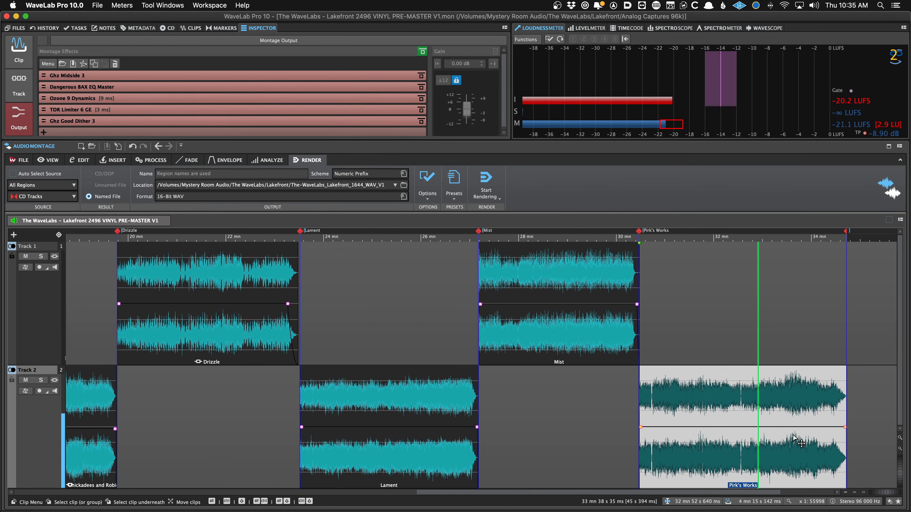
pyautogui.scroll(2, 793, 427)
pyautogui.scroll(4, 732, 431)
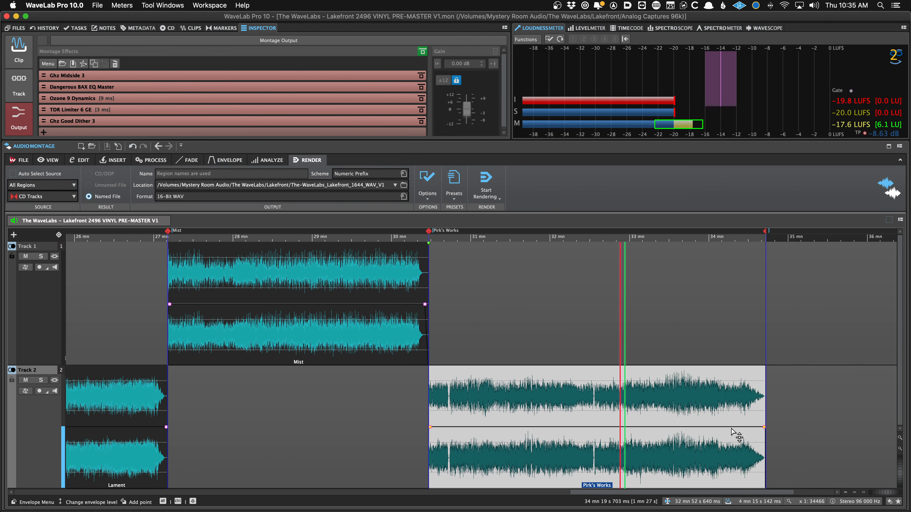
pyautogui.scroll(-4, 593, 434)
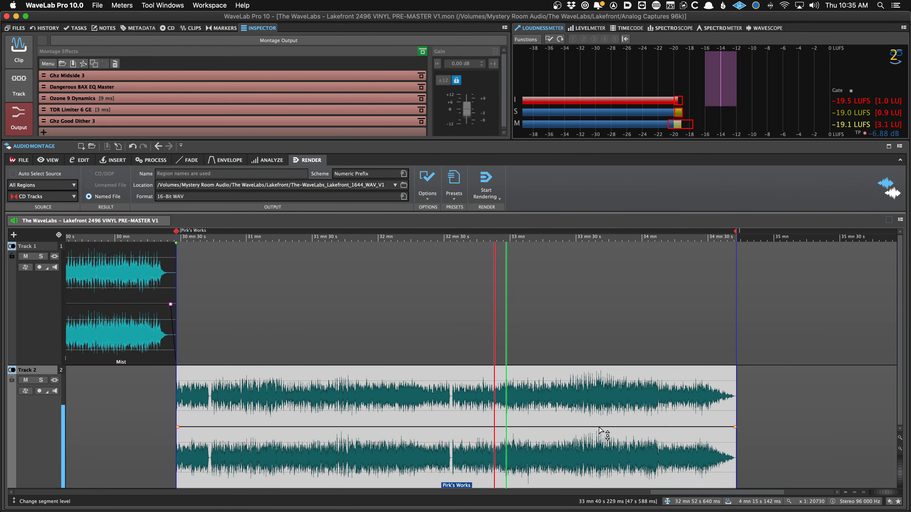
pyautogui.hscroll(-2, 573, 428)
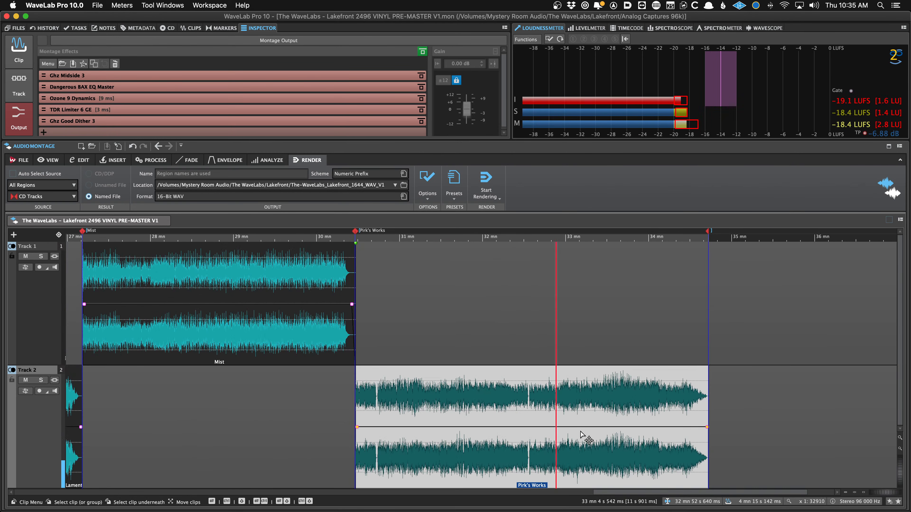
# Add volume envelope points around the loud passage near the end of Pirk's Works, lower it by about 0.4 dB and save the montage
pyautogui.click(602, 431)
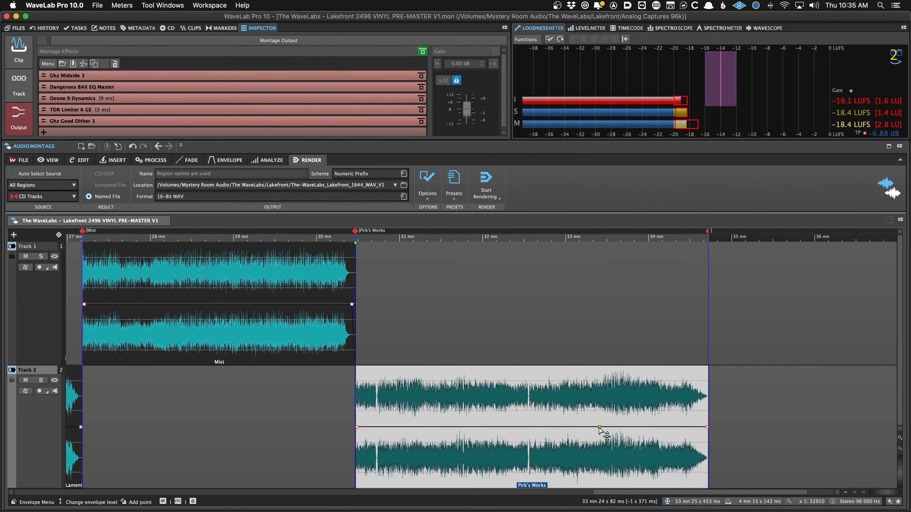
pyautogui.doubleClick(599, 428)
pyautogui.doubleClick(608, 428)
pyautogui.doubleClick(662, 428)
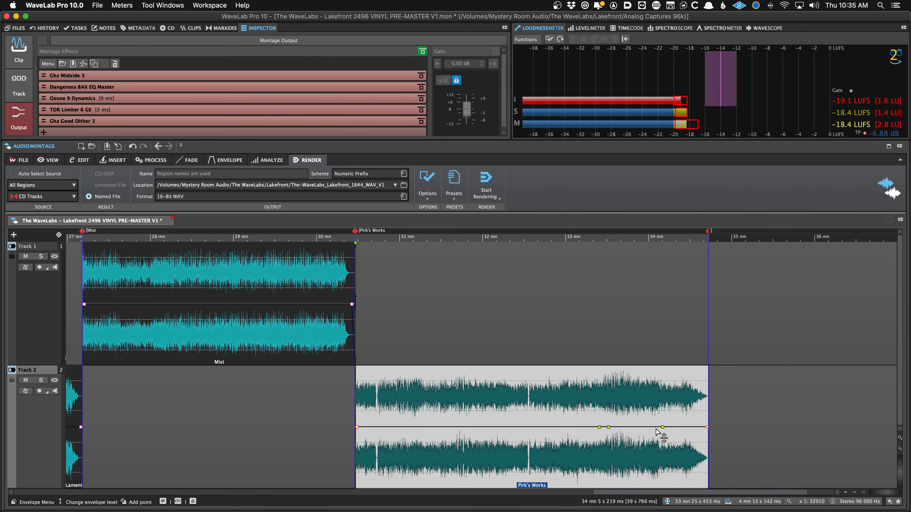
pyautogui.doubleClick(657, 428)
pyautogui.moveTo(646, 428); pyautogui.dragTo(645, 432)
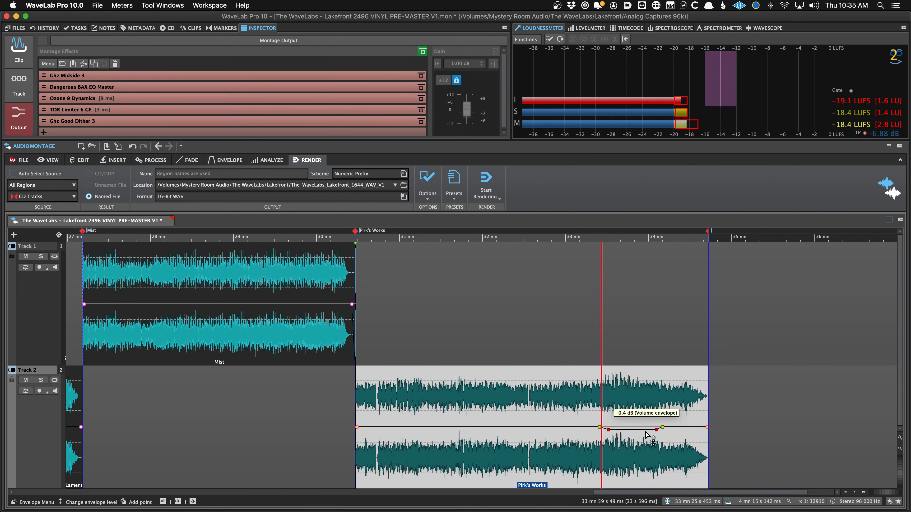
pyautogui.doubleClick(619, 430)
pyautogui.press('super+s')
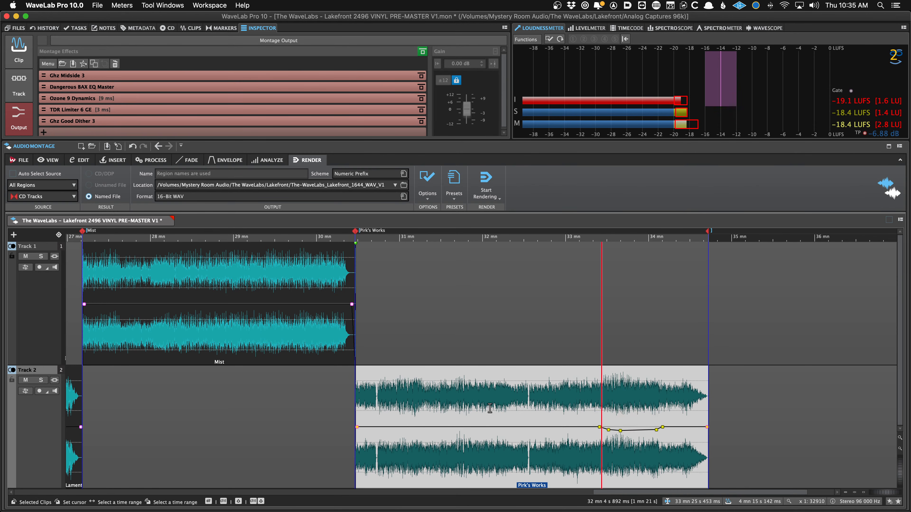
# Load the Vinyl SIDE A render preset for the montage
pyautogui.press('Down')
pyautogui.press('Down')
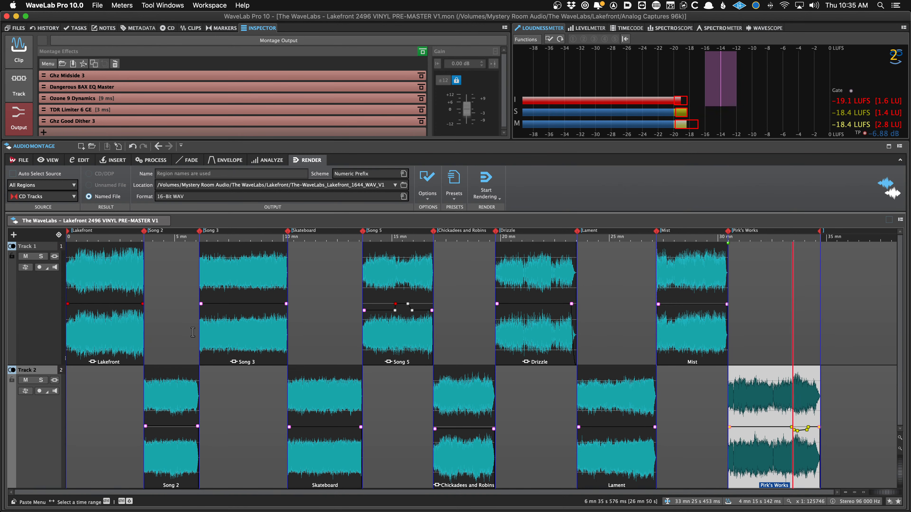
pyautogui.click(178, 330)
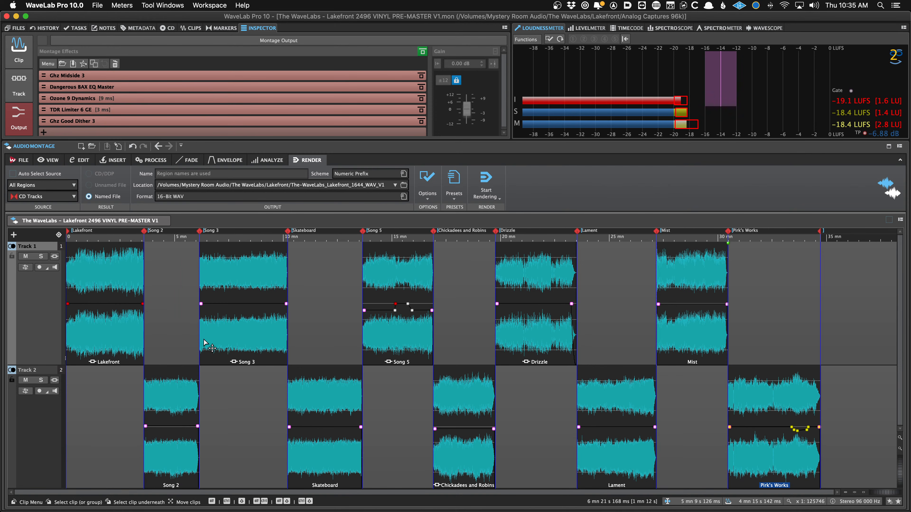
pyautogui.click(175, 288)
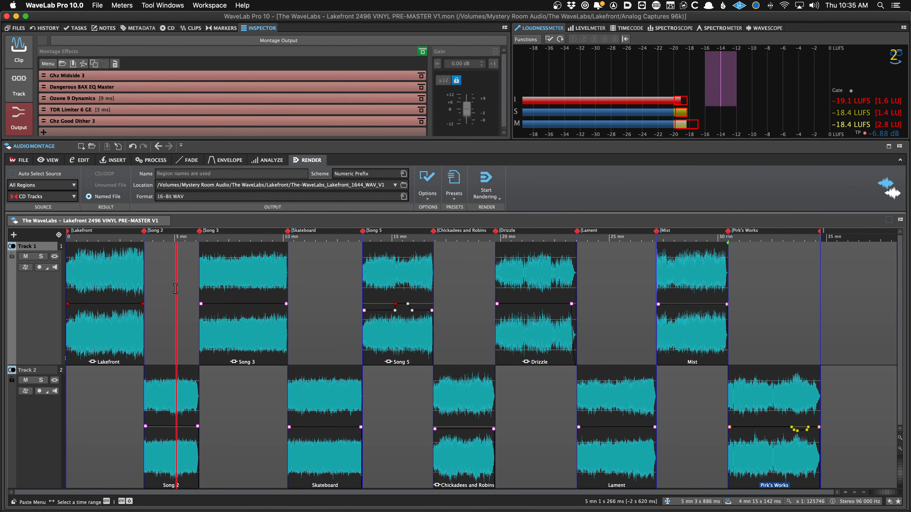
pyautogui.click(449, 189)
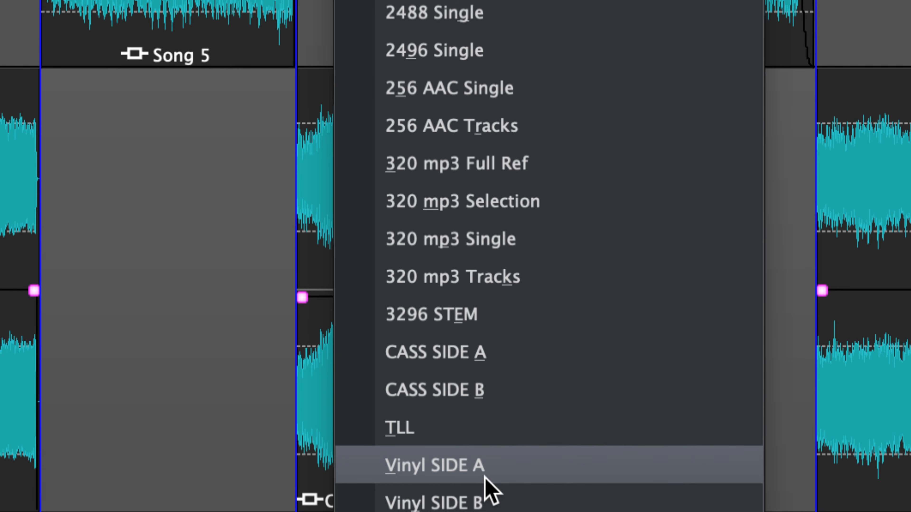
pyautogui.click(485, 477)
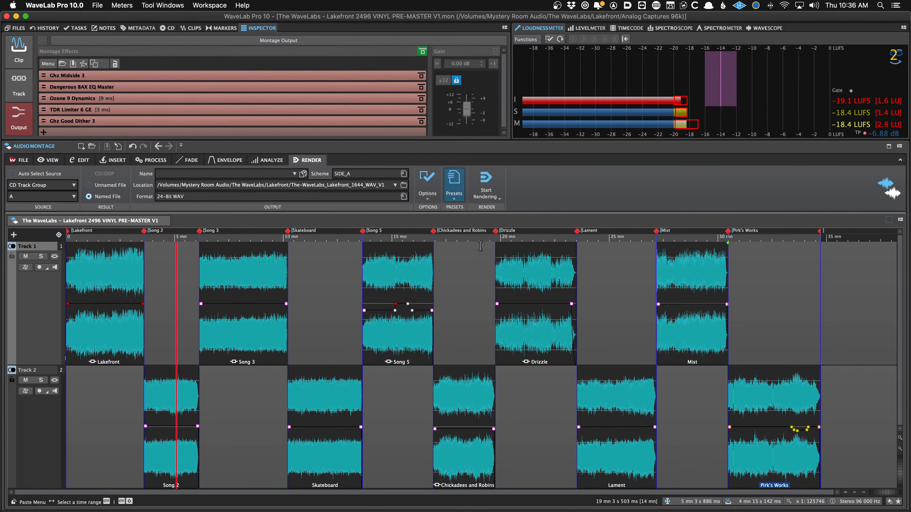
pyautogui.click(444, 281)
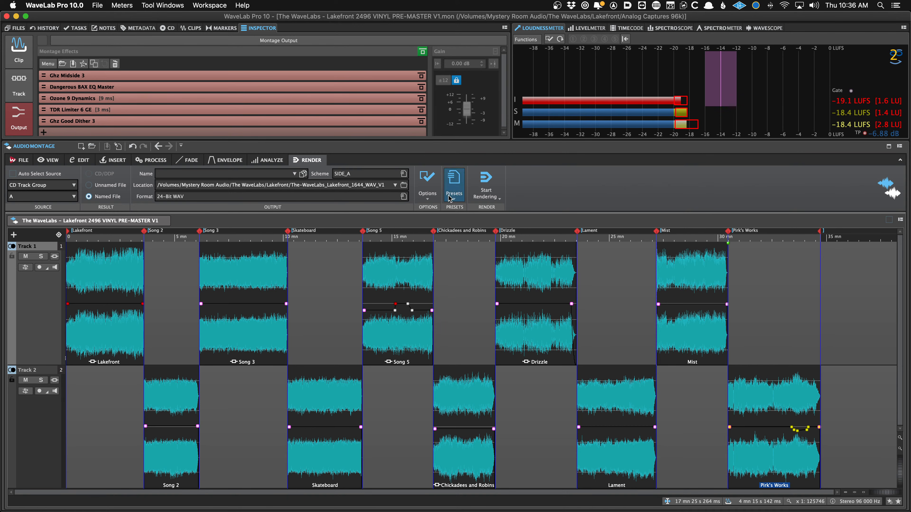
pyautogui.click(454, 179)
pyautogui.click(516, 476)
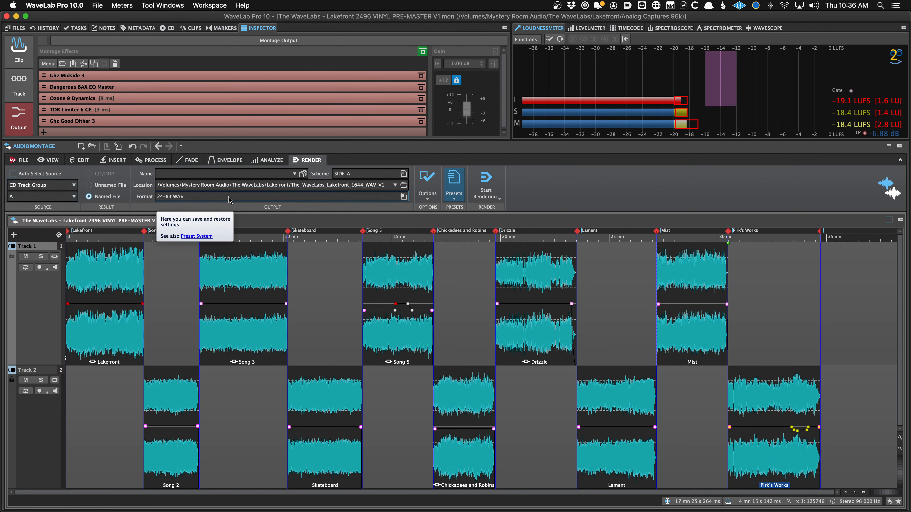
# Review the single-file settings of the 24-bit WAV output format and the Master Section without changing them
pyautogui.click(161, 200)
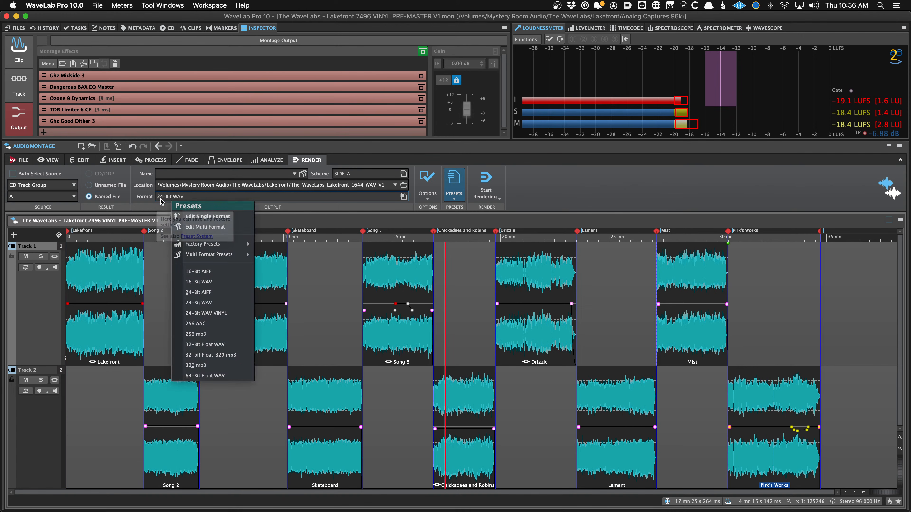
pyautogui.click(188, 217)
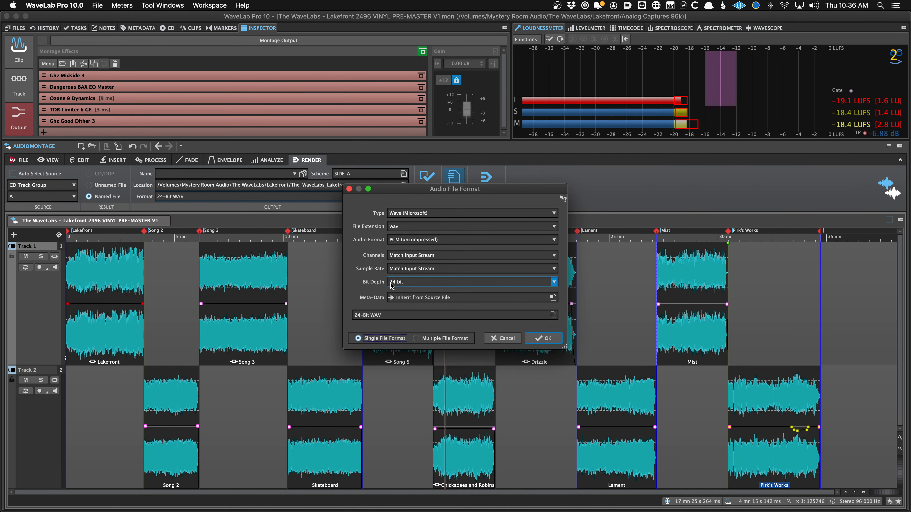
pyautogui.click(510, 339)
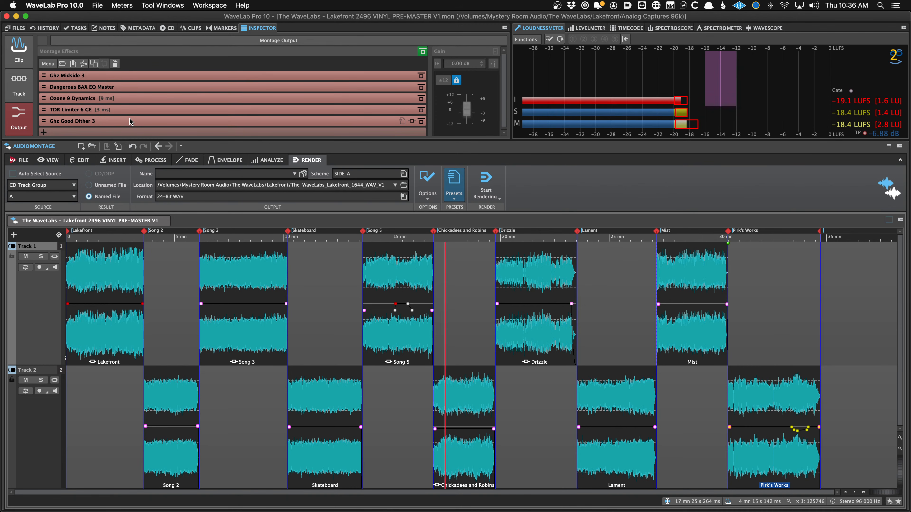
pyautogui.press('F8')
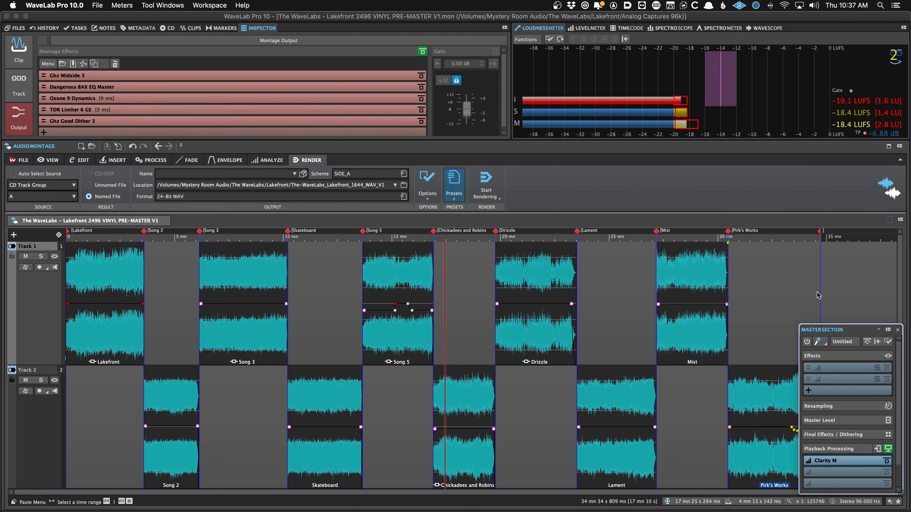
pyautogui.press('F8')
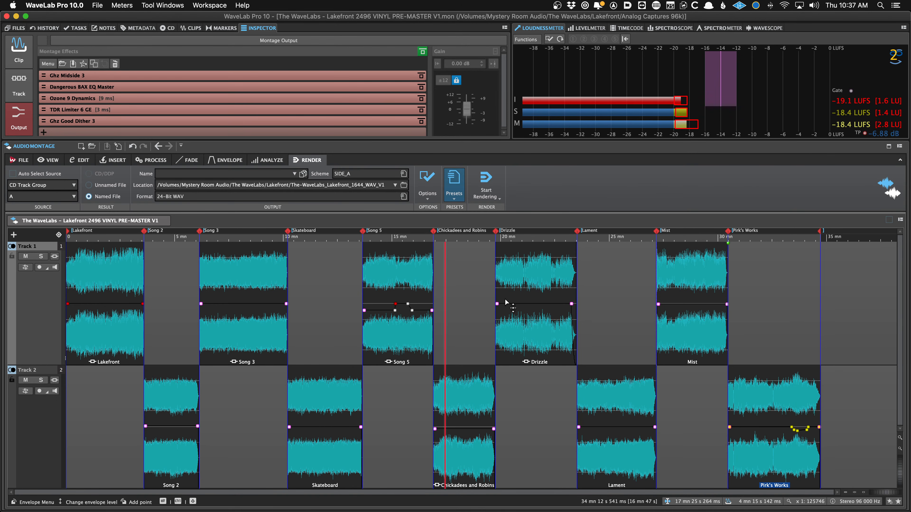
# Reapply the Vinyl SIDE A render preset
pyautogui.click(109, 259)
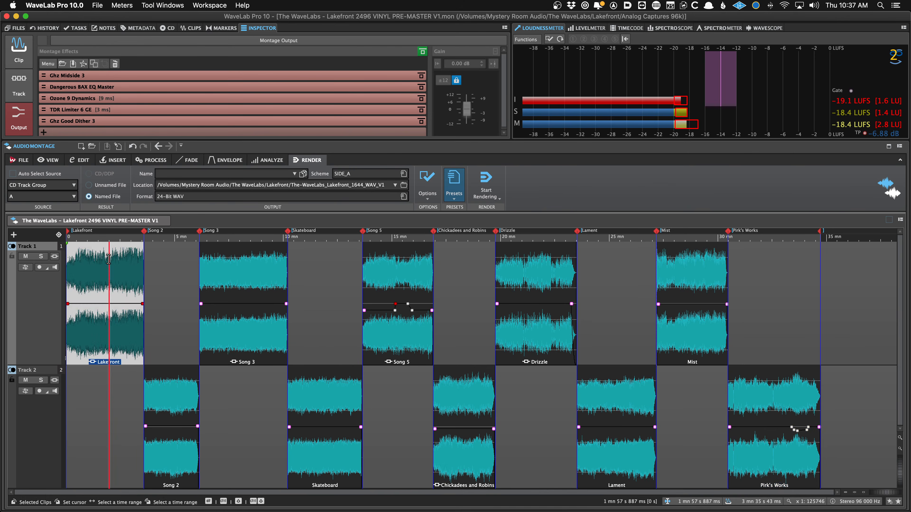
pyautogui.click(228, 276)
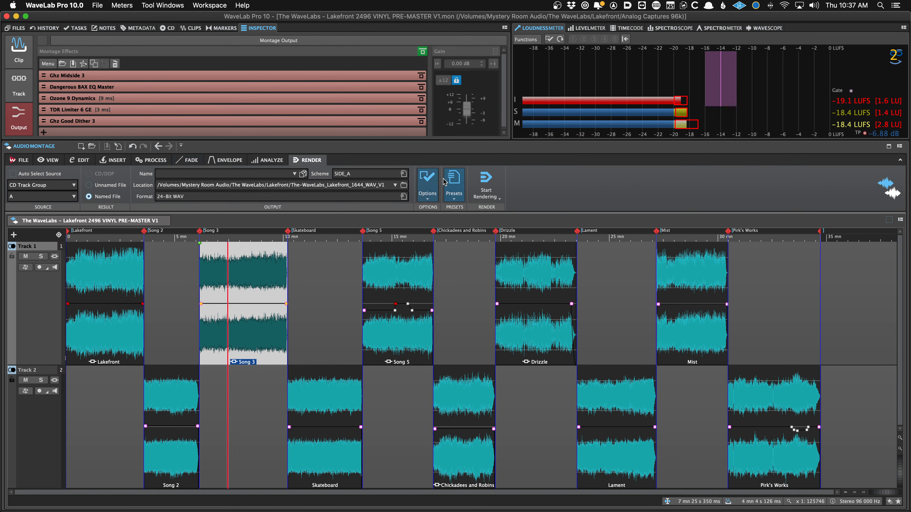
pyautogui.click(452, 181)
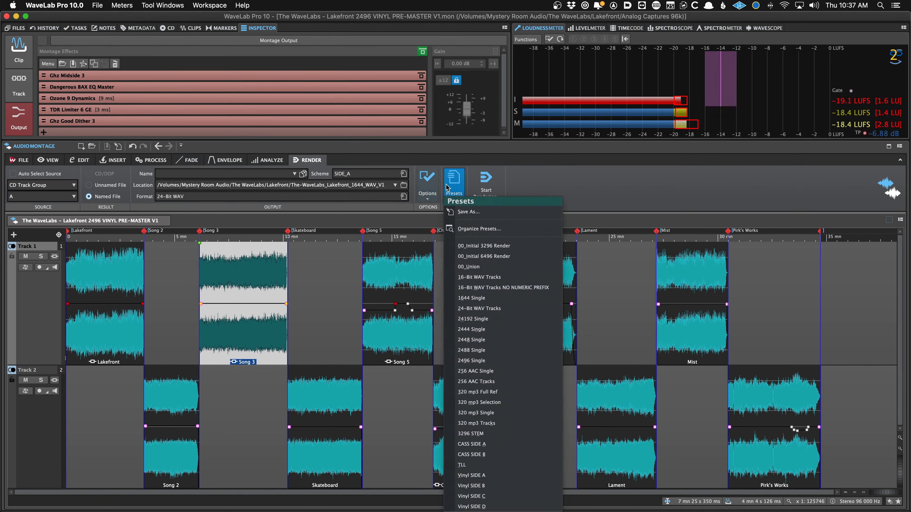
pyautogui.click(522, 477)
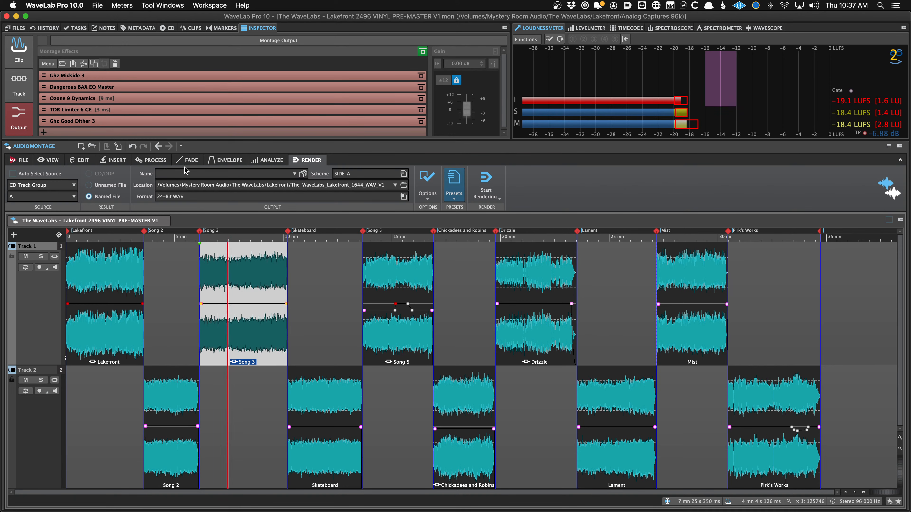
pyautogui.press('super+Tab')
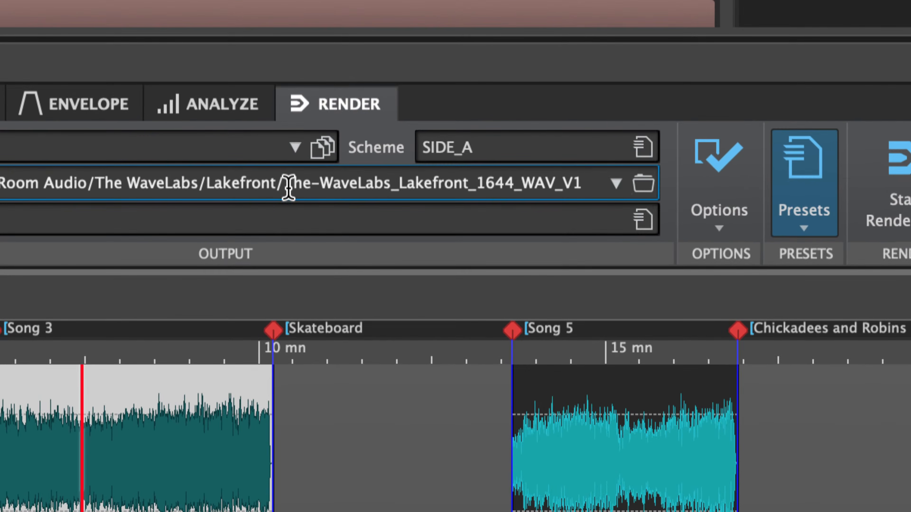
# Copy The-WaveLabs_Lakefront from the output location path and paste it as the render file name
pyautogui.moveTo(285, 185); pyautogui.dragTo(470, 178)
pyautogui.press('super+c')
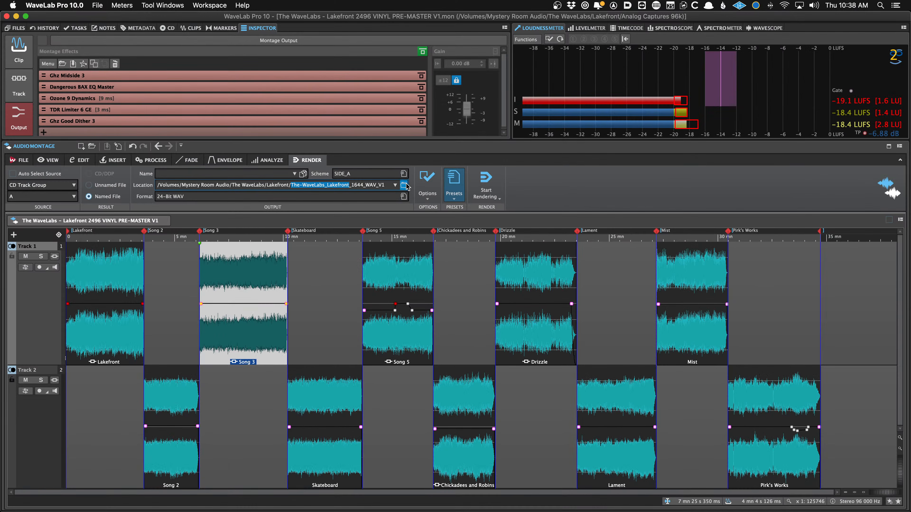
pyautogui.click(404, 185)
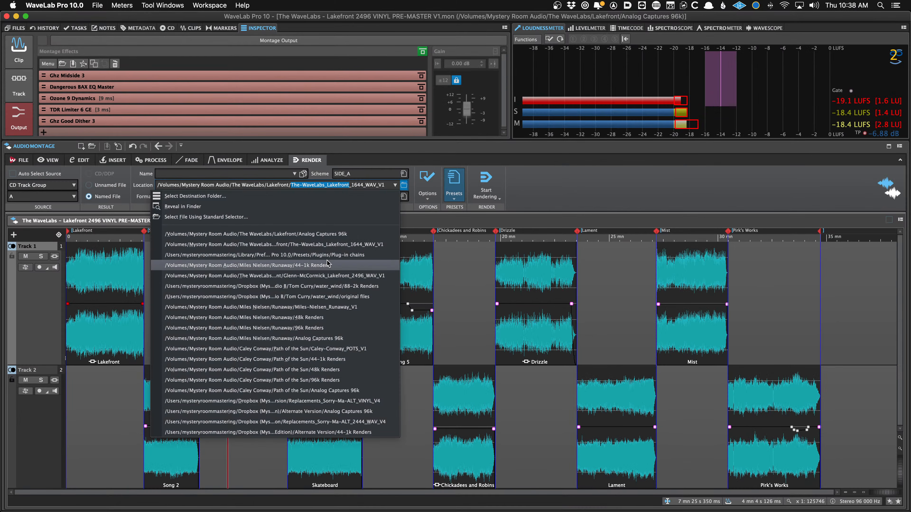
pyautogui.click(526, 180)
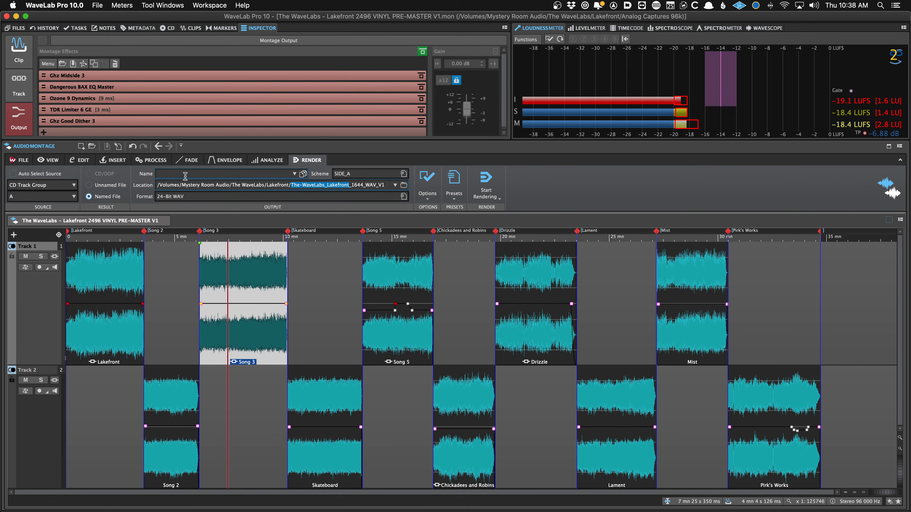
pyautogui.click(185, 174)
pyautogui.press('super+v')
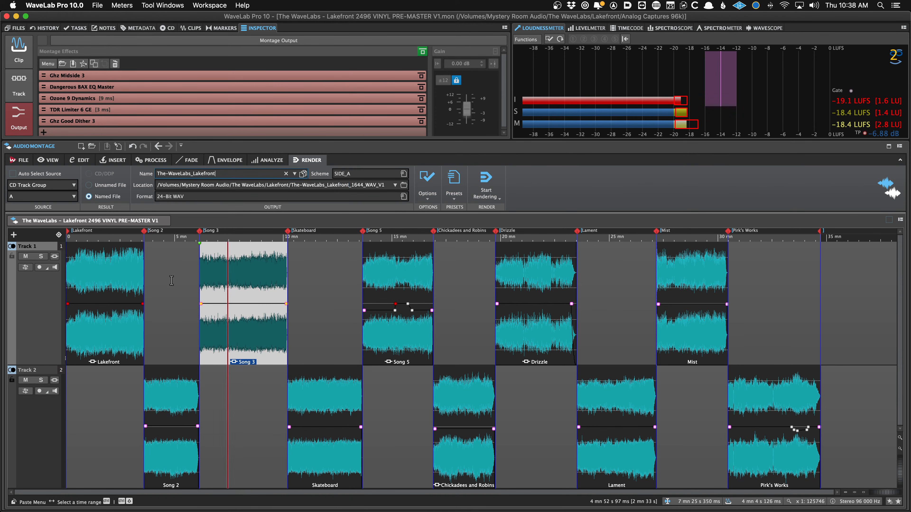
pyautogui.click(171, 281)
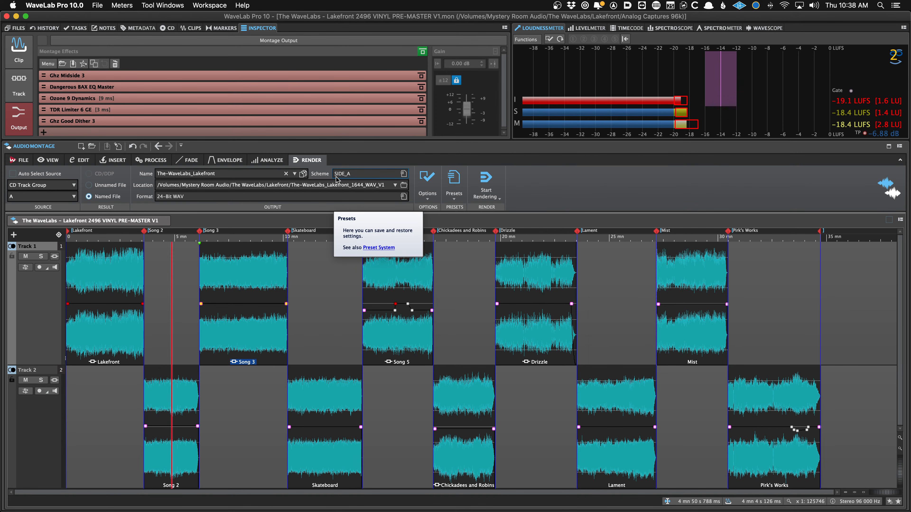
pyautogui.click(454, 181)
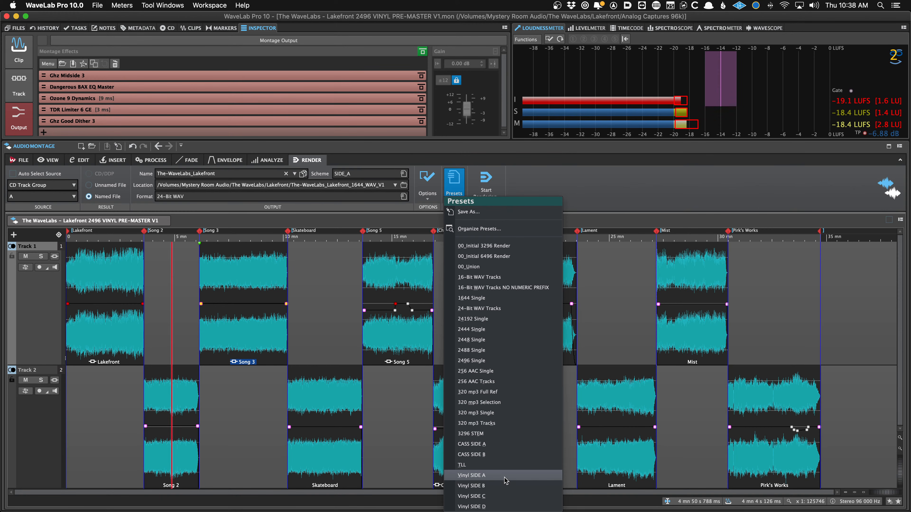
pyautogui.click(573, 189)
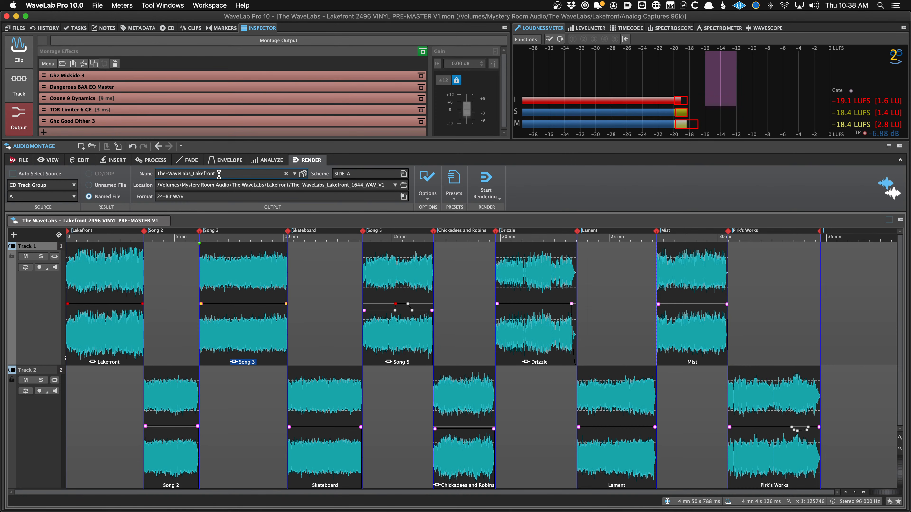
pyautogui.click(316, 329)
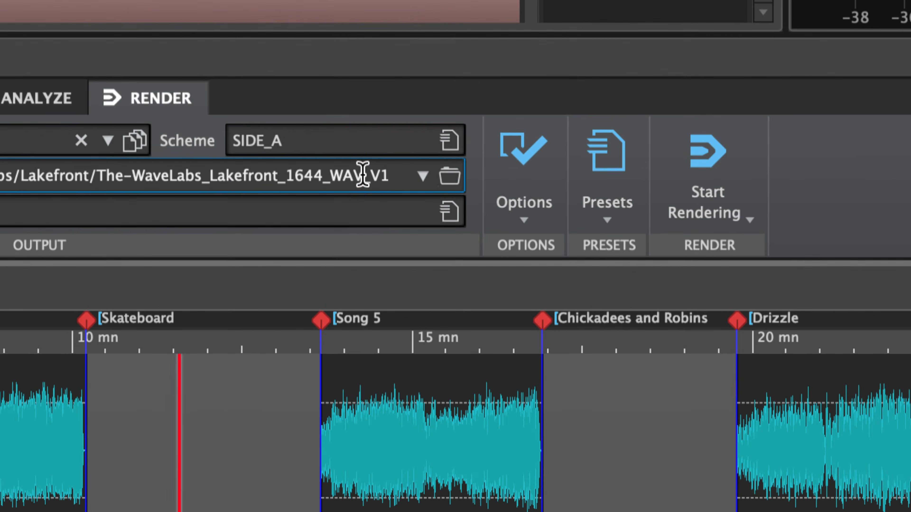
# Replace 1644_WAV with VINYL in the output location's folder name and start rendering side A
pyautogui.moveTo(375, 185); pyautogui.dragTo(286, 186)
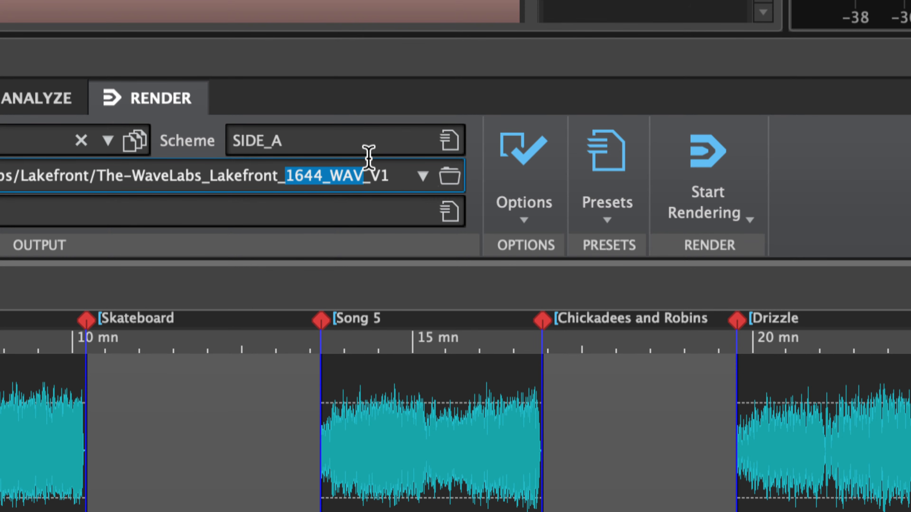
pyautogui.write('VINYL')
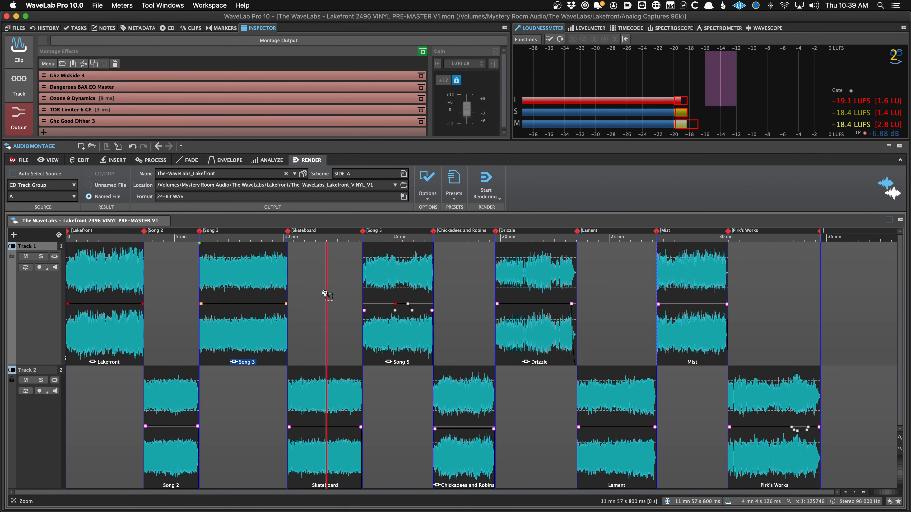
pyautogui.press('super+r')
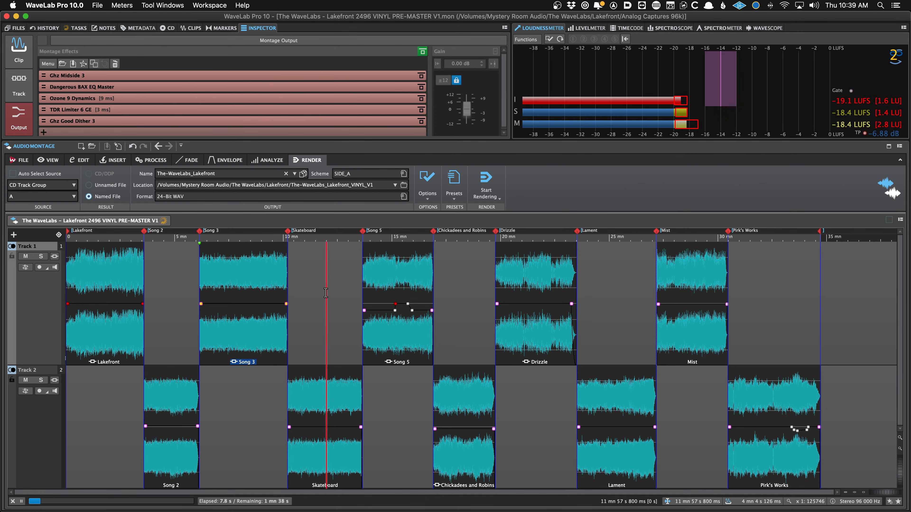
# Load the Vinyl SIDE B render preset and start rendering side B
pyautogui.click(454, 181)
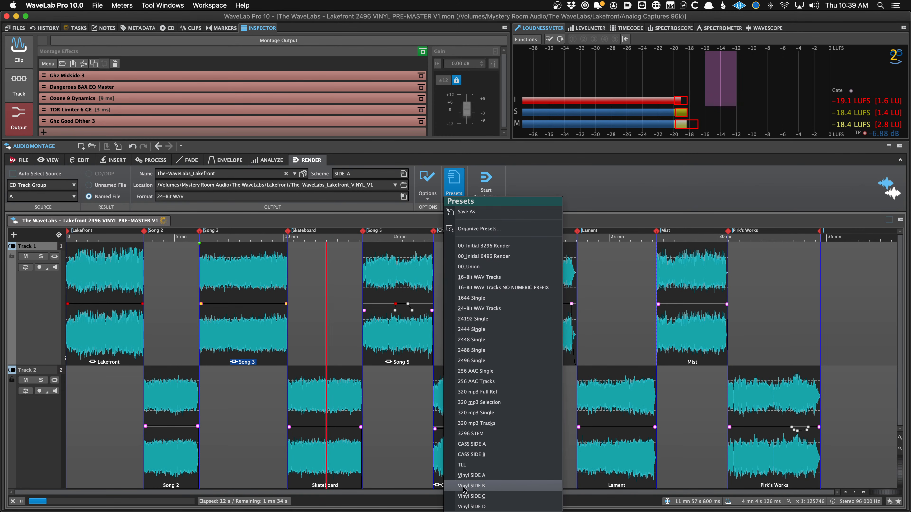
pyautogui.click(473, 486)
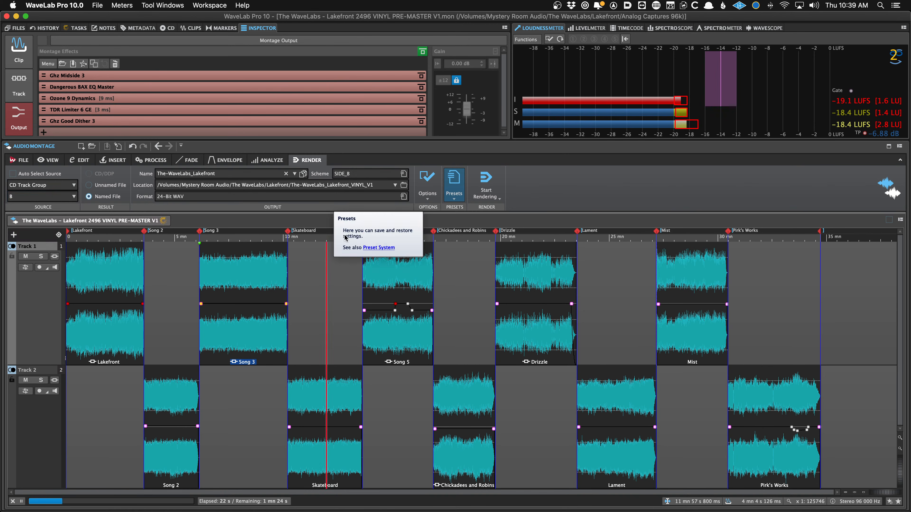
pyautogui.click(309, 264)
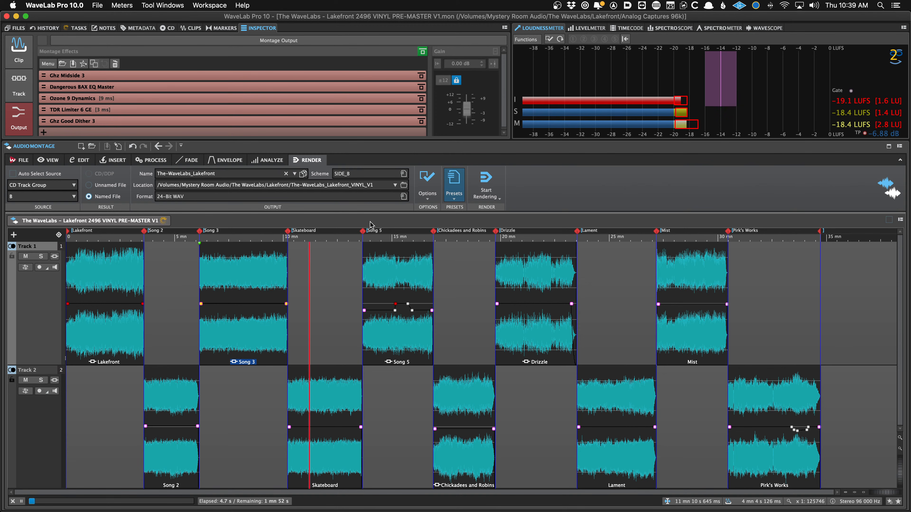
# Review the render options, including Open Resulting Audio File, without changing them
pyautogui.click(431, 191)
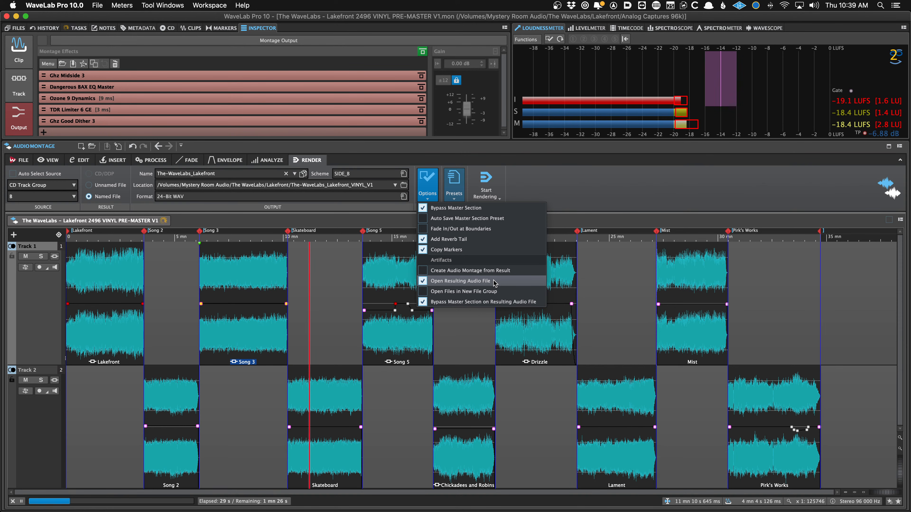
pyautogui.click(625, 188)
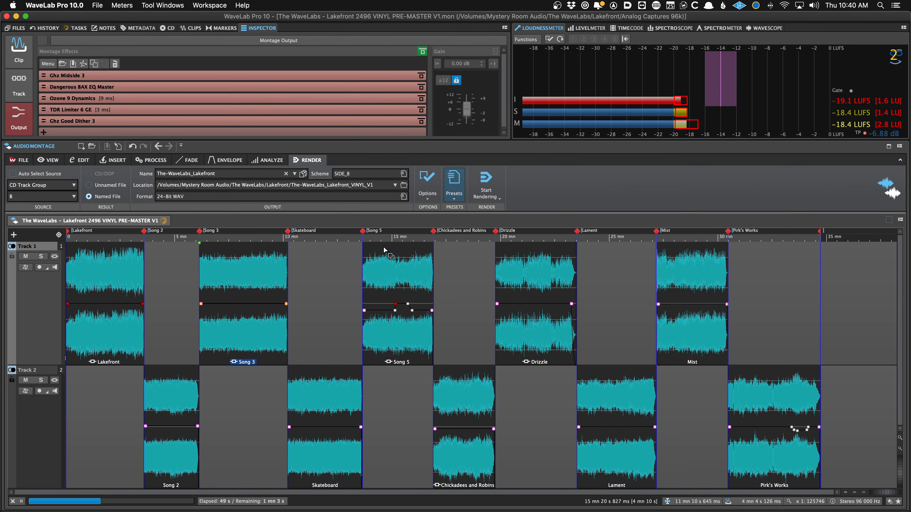
pyautogui.click(321, 270)
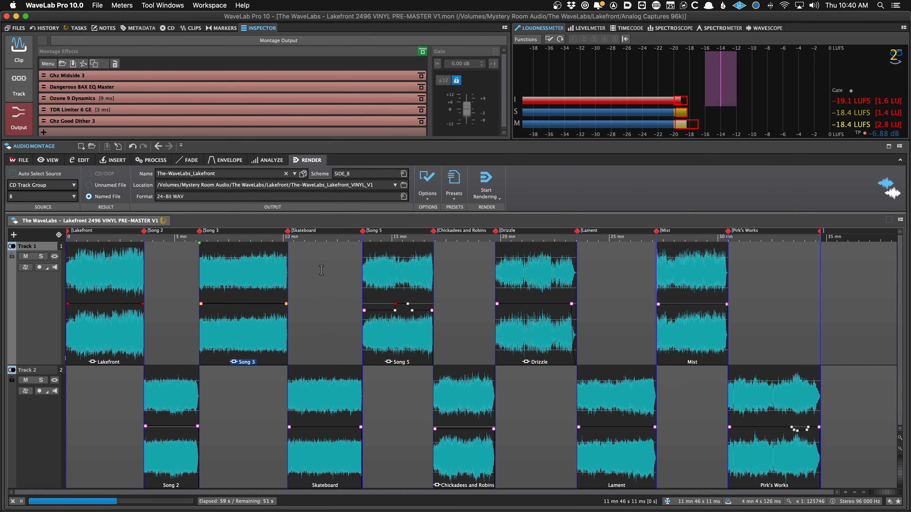
# Open the Audio CD Report settings from the montage's CD track list
pyautogui.press('super+r')
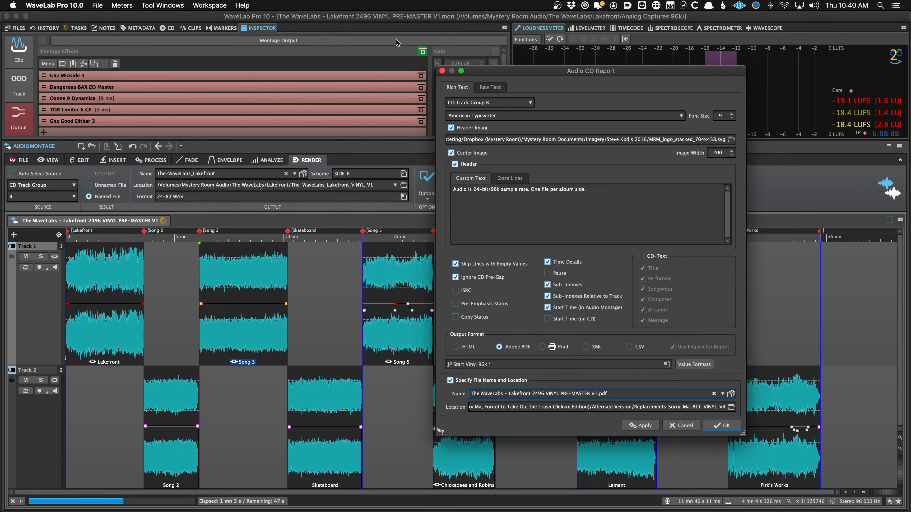
pyautogui.click(442, 71)
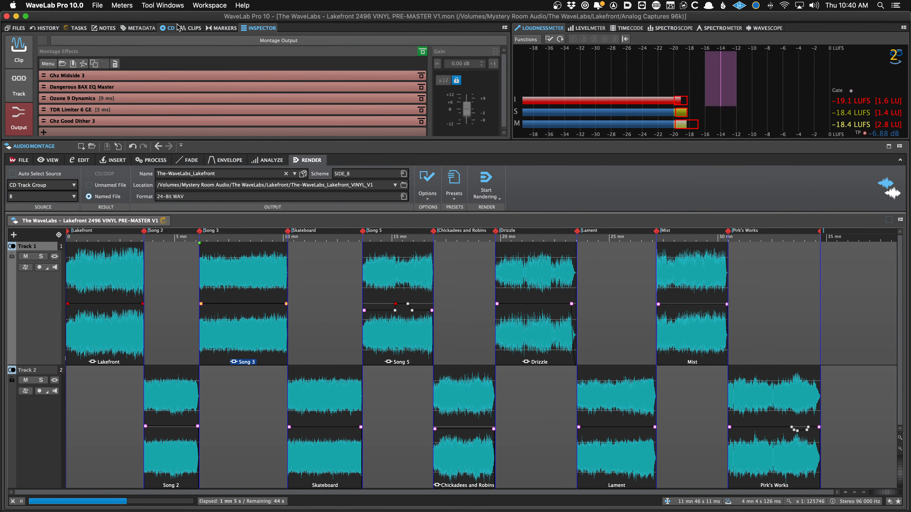
pyautogui.click(169, 28)
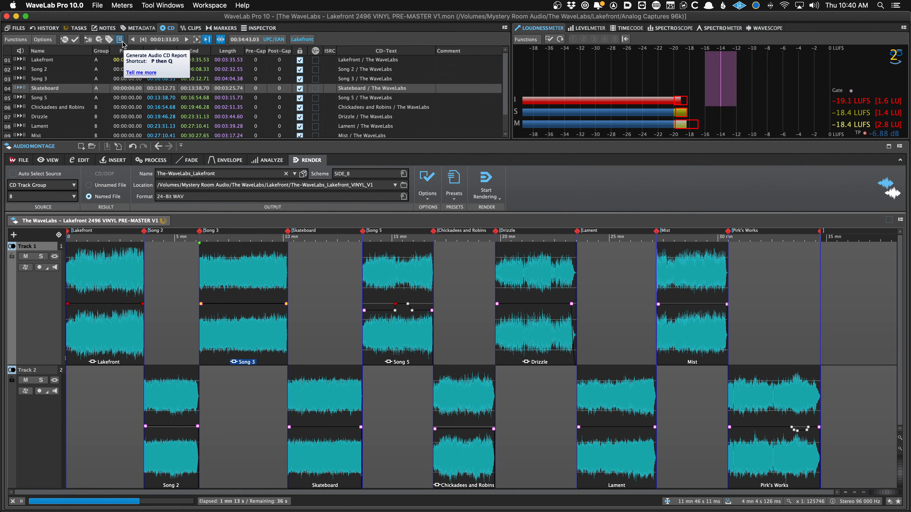
pyautogui.click(120, 39)
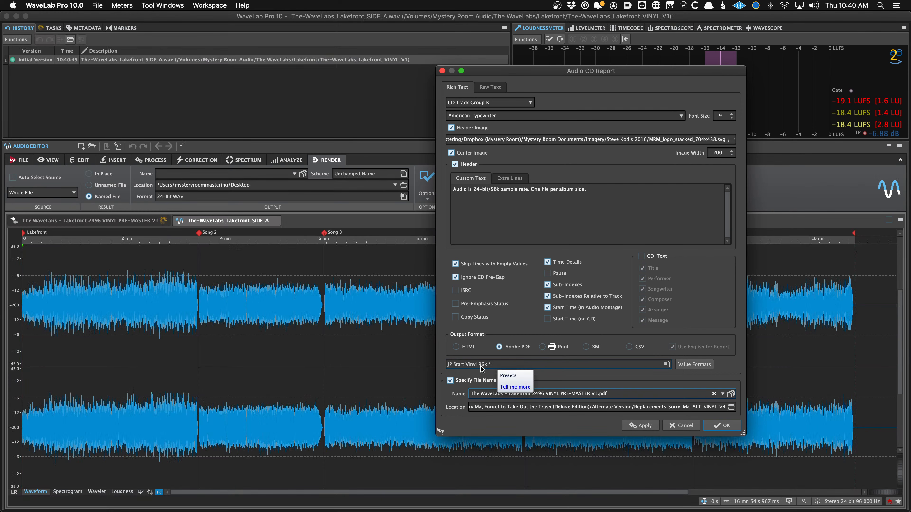
# Try the JP Start Vinyl 88.2k and JP Start Vinyl 44.1k presets for the Audio CD Report
pyautogui.click(474, 365)
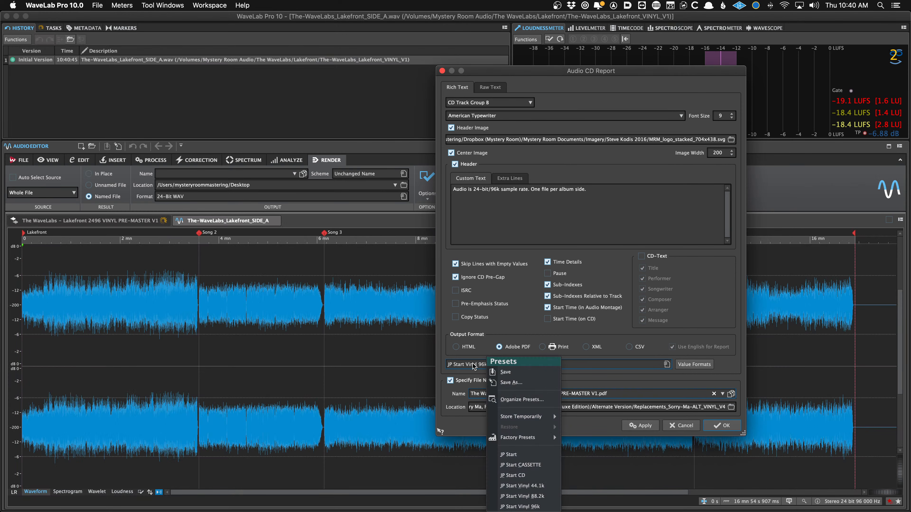
pyautogui.click(465, 365)
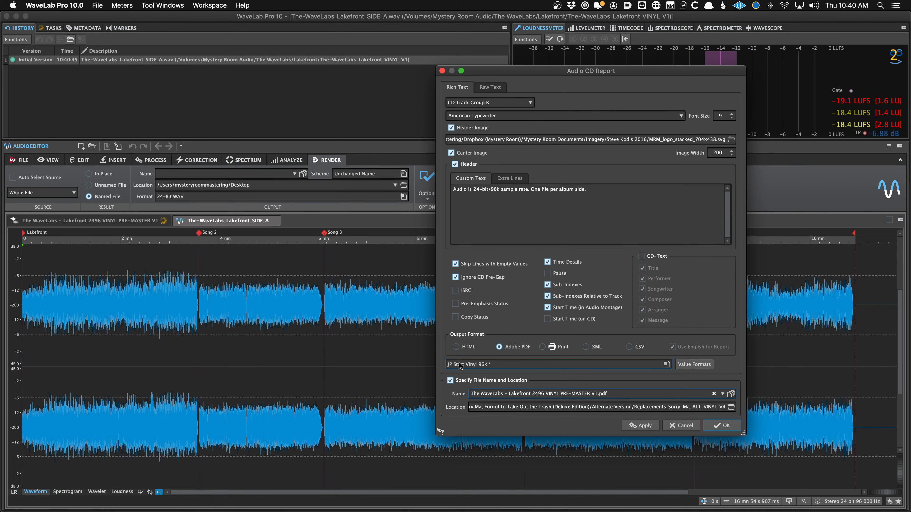
pyautogui.click(460, 365)
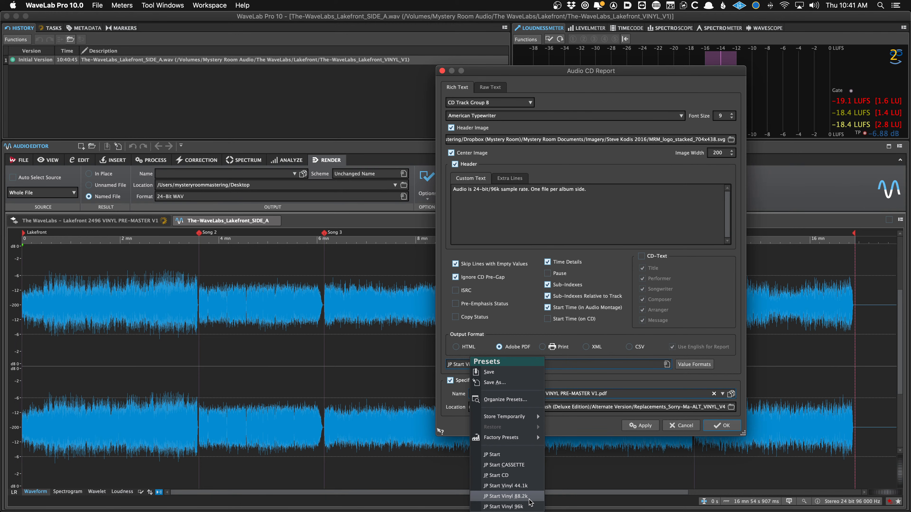
pyautogui.click(506, 496)
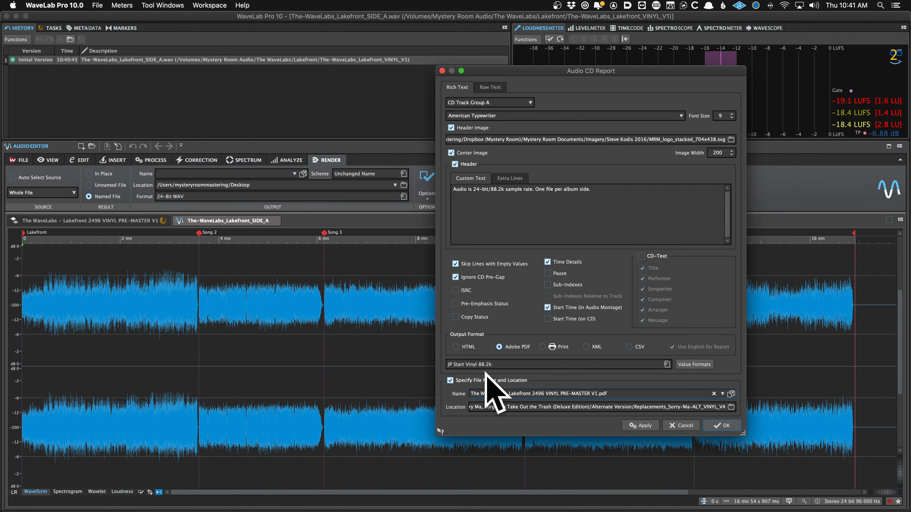
pyautogui.click(497, 363)
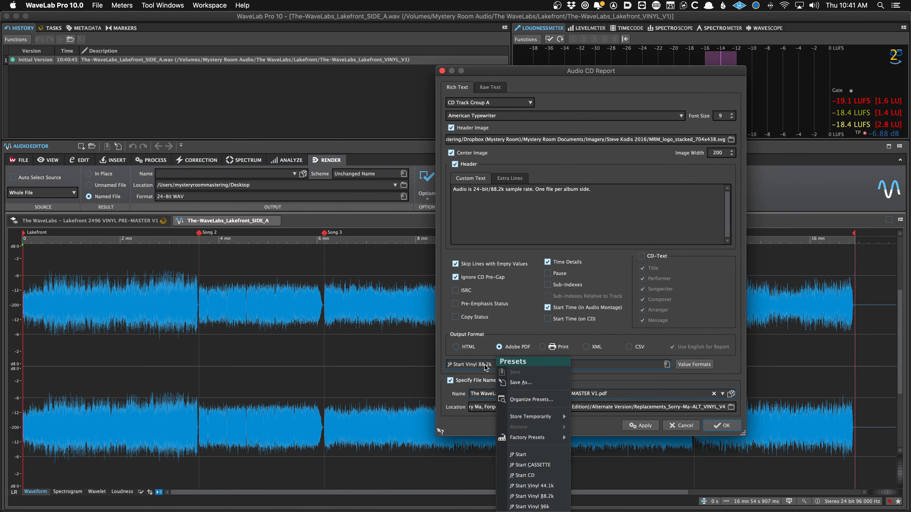
pyautogui.click(545, 488)
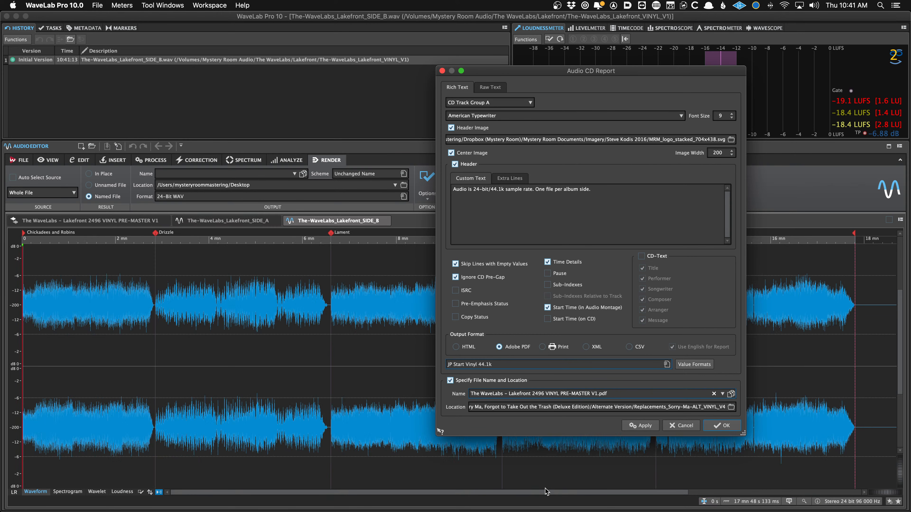
# Load the JP Start Vinyl 96k report preset and close the Audio CD Report dialog
pyautogui.click(478, 365)
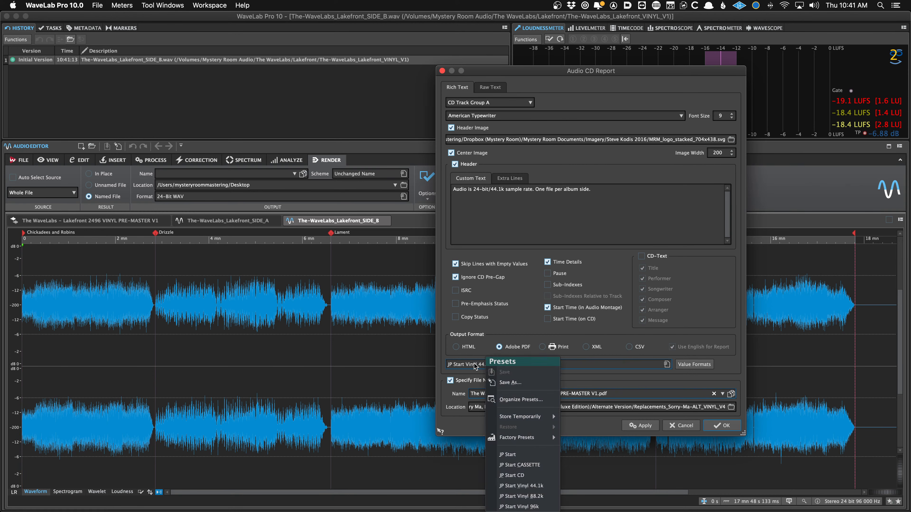
pyautogui.click(542, 507)
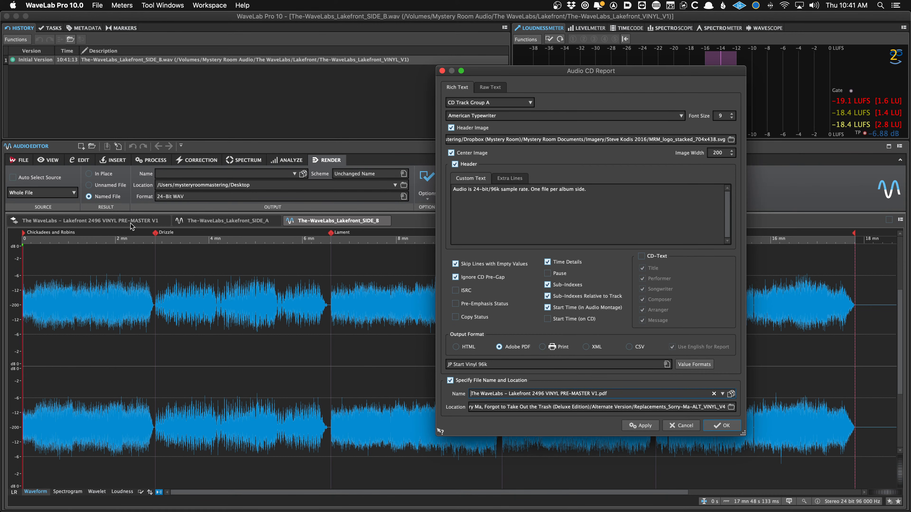
pyautogui.click(721, 425)
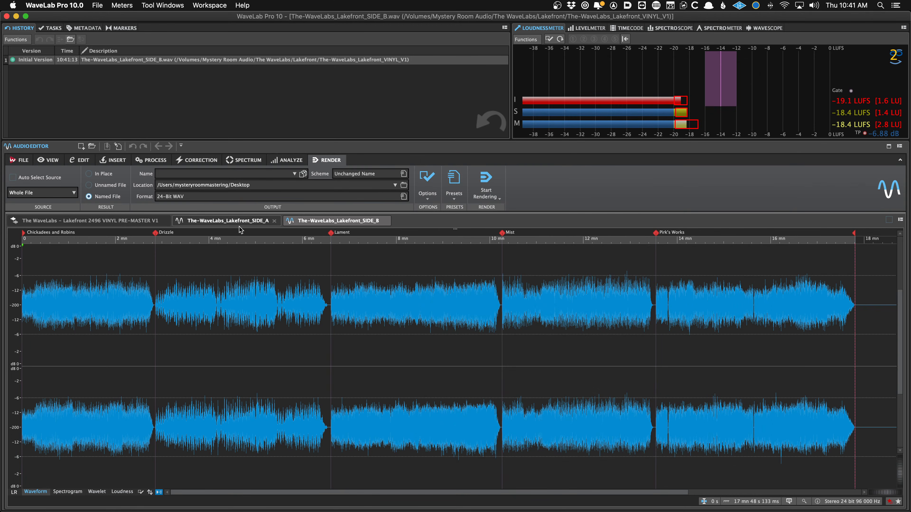
# Return to the vinyl pre-master montage, reopen its Audio CD Report settings and reapply the JP Start Vinyl 96k preset
pyautogui.click(118, 217)
pyautogui.press('super+r')
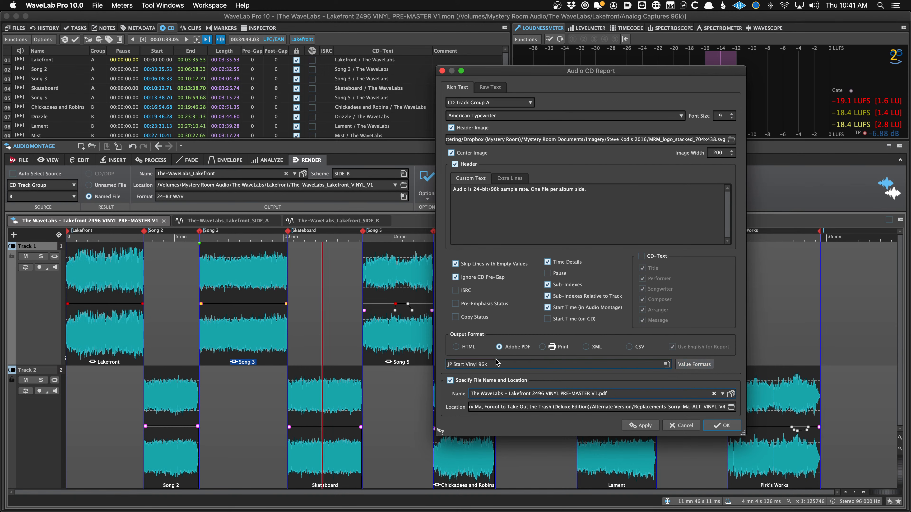
pyautogui.click(522, 363)
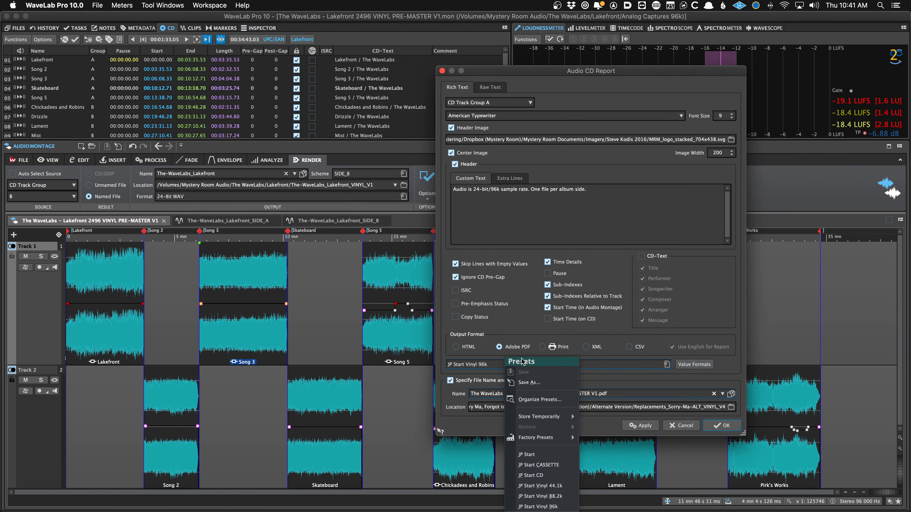
pyautogui.click(547, 506)
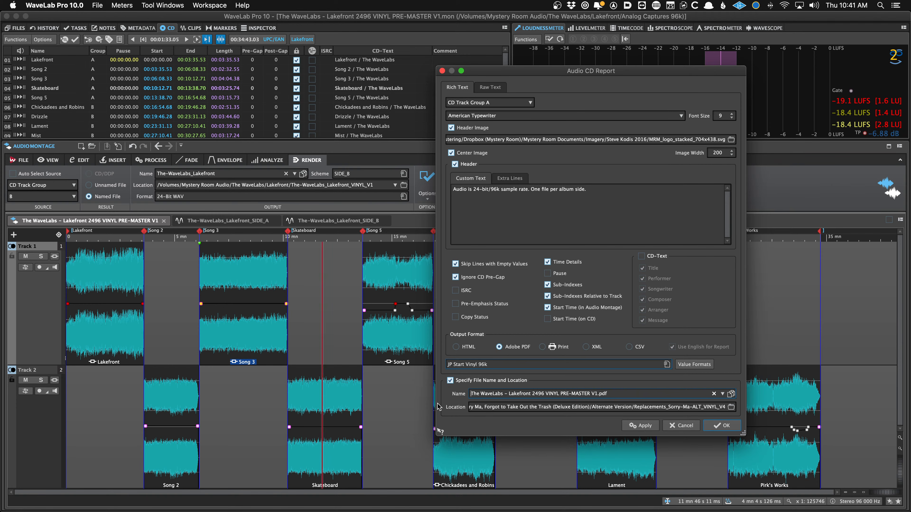
# Generate the CD Track Group A report as The-WaveLabs_Lakefront_SIDE_A in the The-WaveLabs_Lakefront_VINYL_V1 folder
pyautogui.click(731, 407)
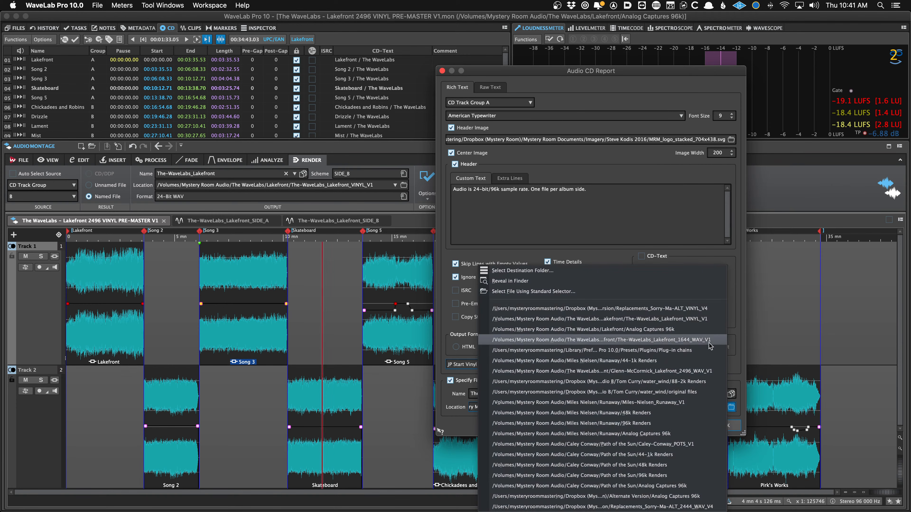
pyautogui.click(707, 319)
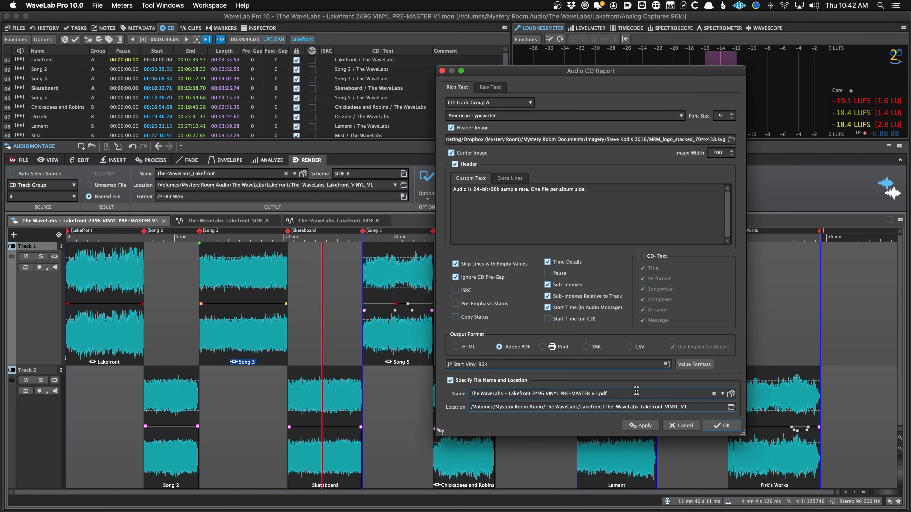
pyautogui.click(714, 394)
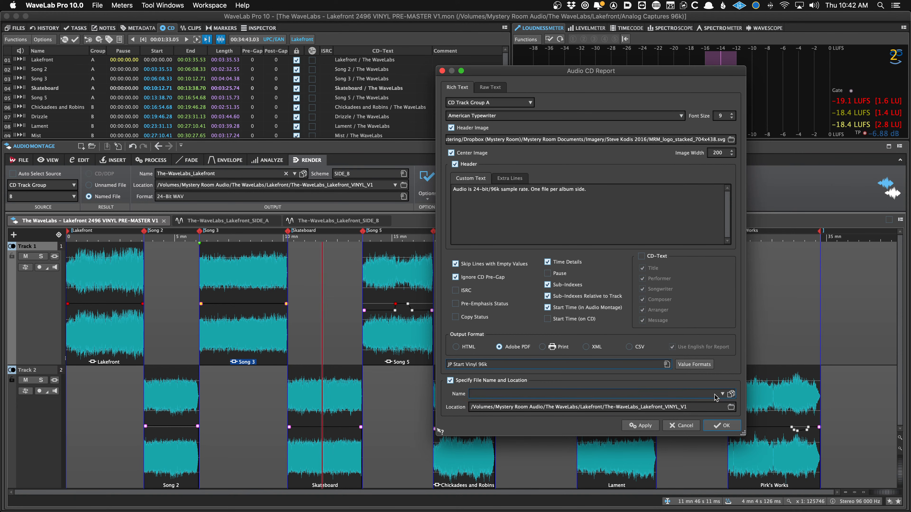
pyautogui.write('The-WaveLabs_Lakefront')
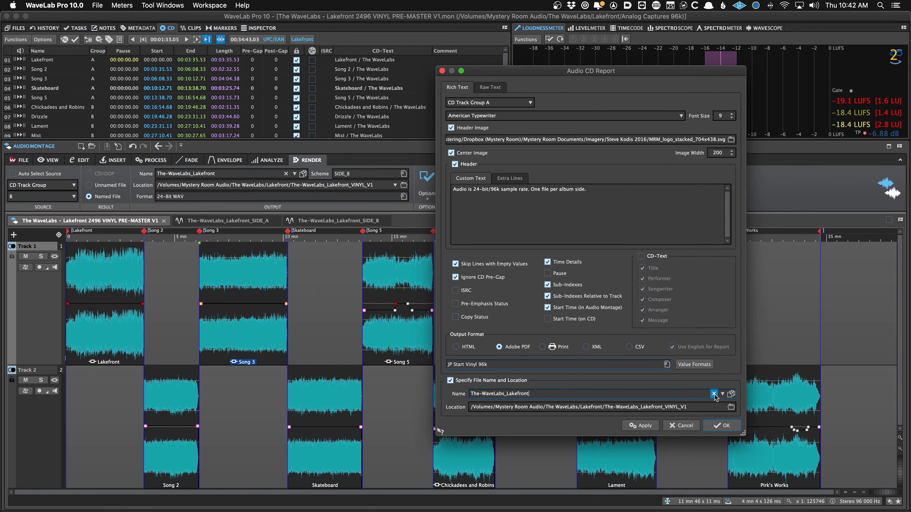
pyautogui.write('_SIDE_A')
pyautogui.click(637, 426)
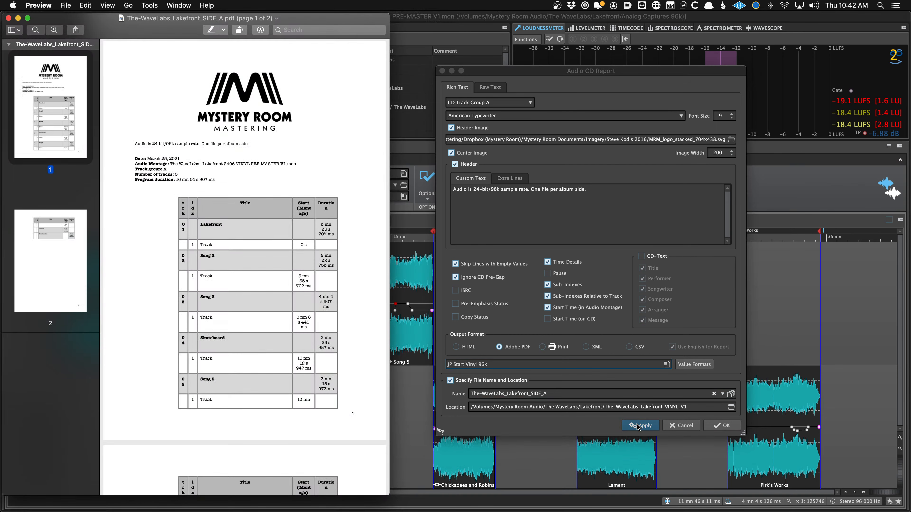
# Add a "SIDE A" text annotation to the PDF report, place it just below the Mystery Room Mastering logo, and save the file
pyautogui.press('ctrl+super+t')
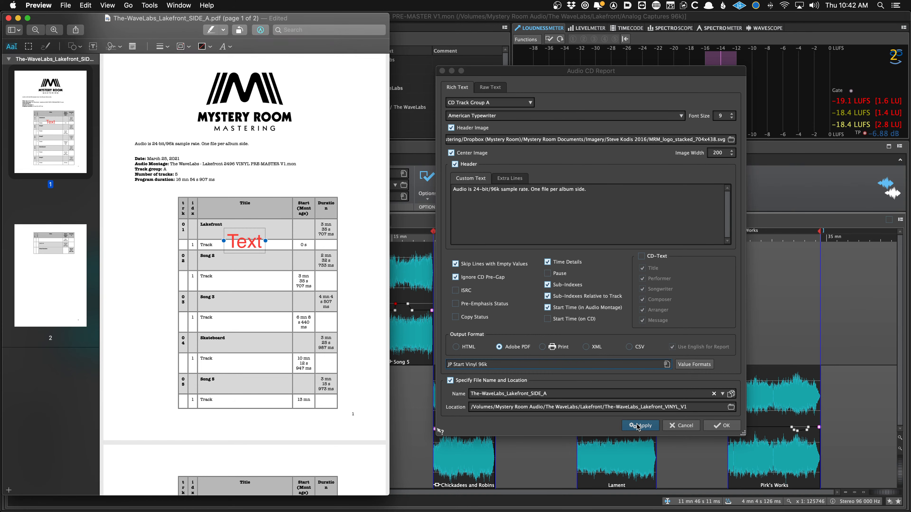
pyautogui.write('SID')
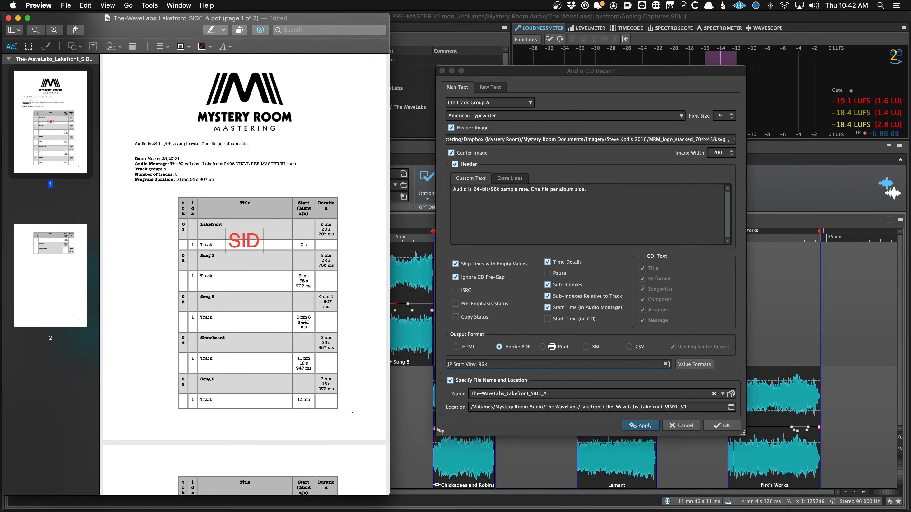
pyautogui.write('E A')
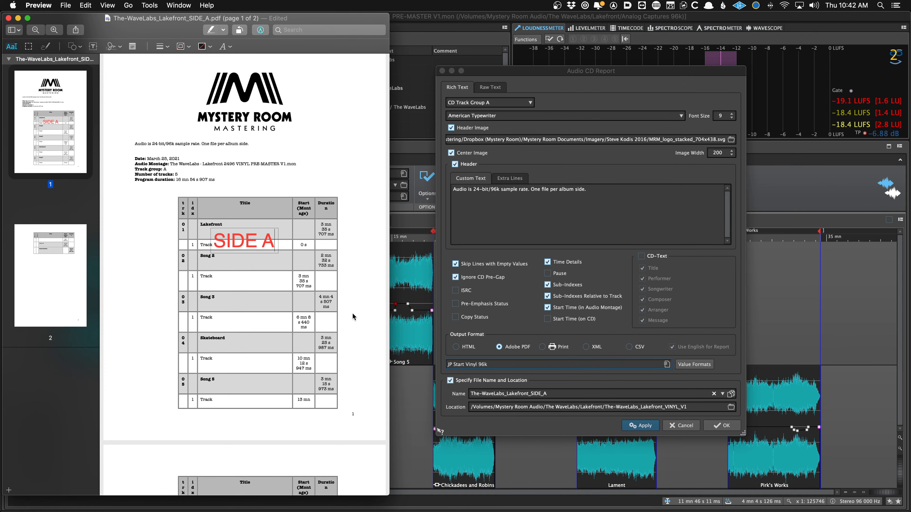
pyautogui.click(187, 285)
pyautogui.moveTo(239, 253)
pyautogui.mouseDown()
pyautogui.moveTo(284, 177)
pyautogui.moveTo(277, 155)
pyautogui.mouseUp()
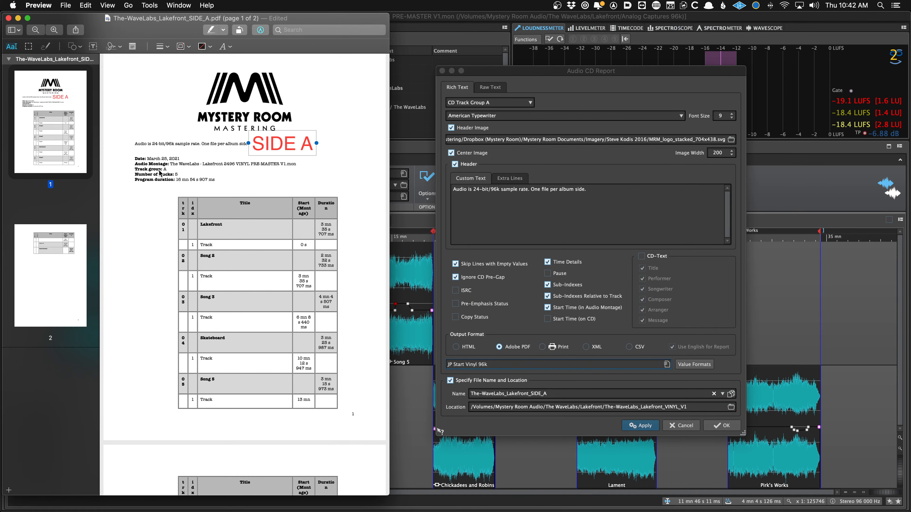
pyautogui.click(228, 171)
pyautogui.press('super+s')
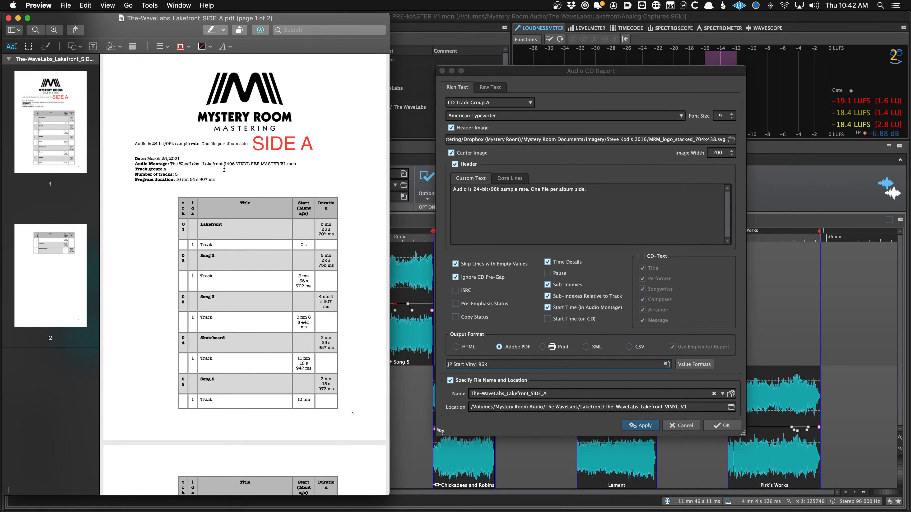
# Switch to WaveLab's Audio CD Report, try All CD Tracks as the report source, and reload the JP Start Vinyl 96k preset
pyautogui.click(453, 95)
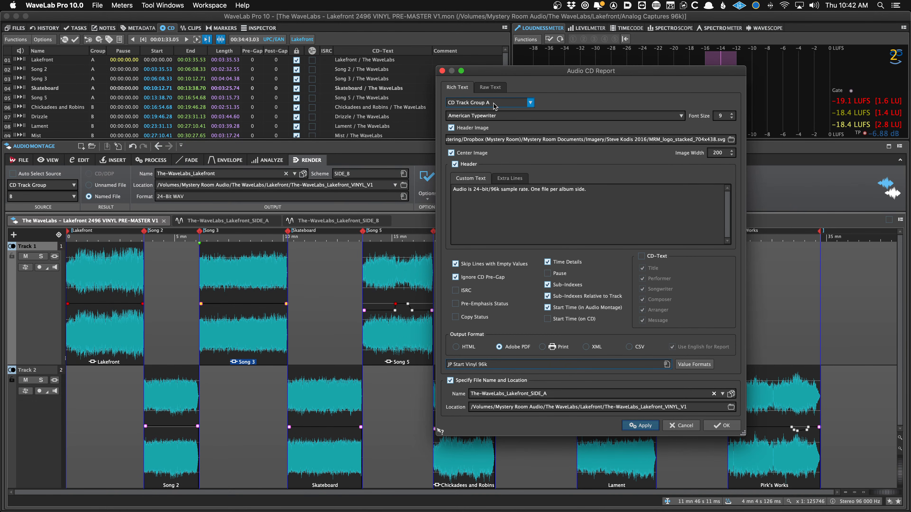
pyautogui.scroll(1, 494, 103)
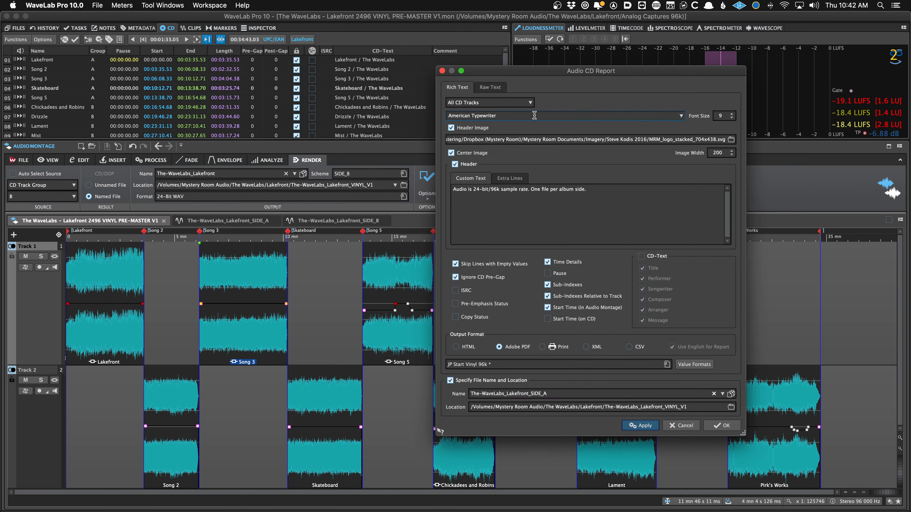
pyautogui.click(524, 365)
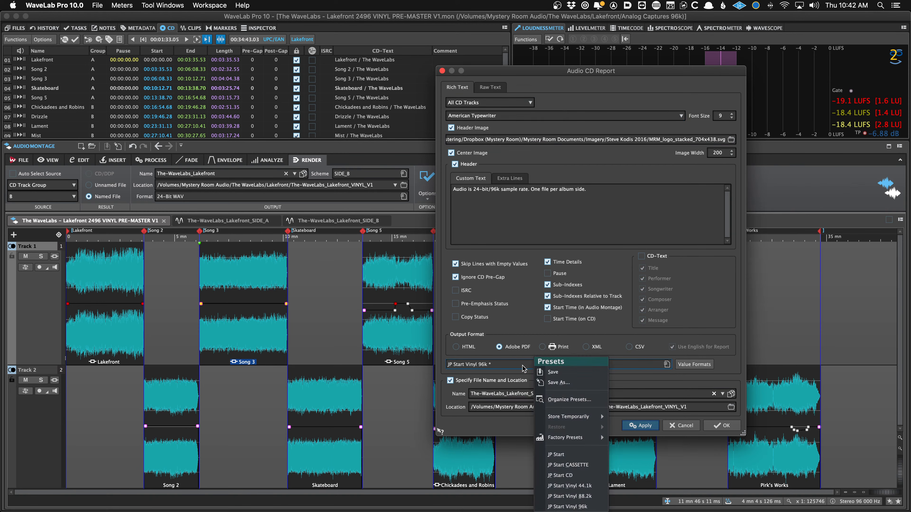
pyautogui.click(571, 506)
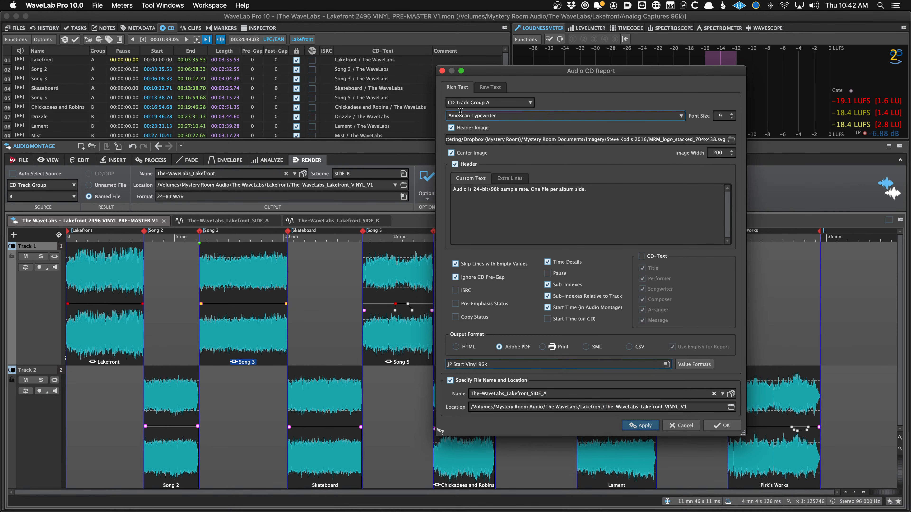
# Try Al Bayan as the report font and restore the settings from the JP Start Vinyl 96k preset
pyautogui.scroll(3, 453, 116)
pyautogui.scroll(5, 462, 107)
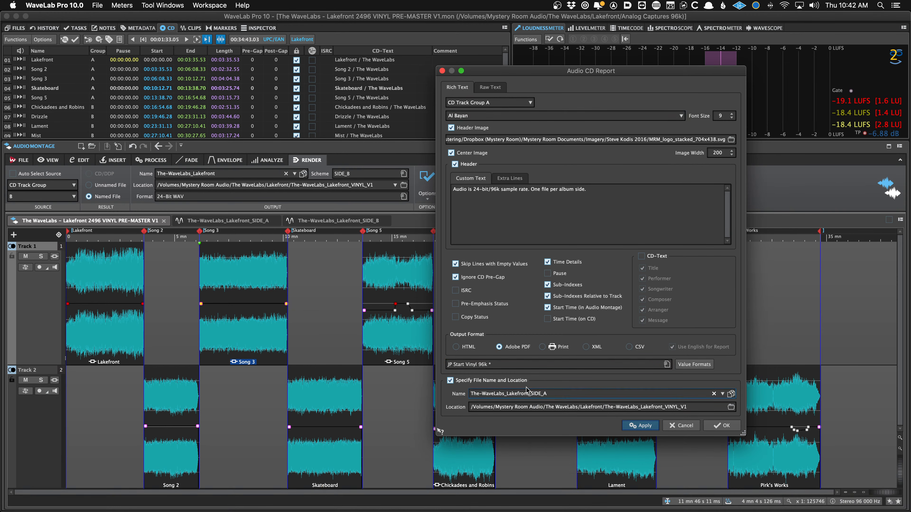
pyautogui.click(667, 364)
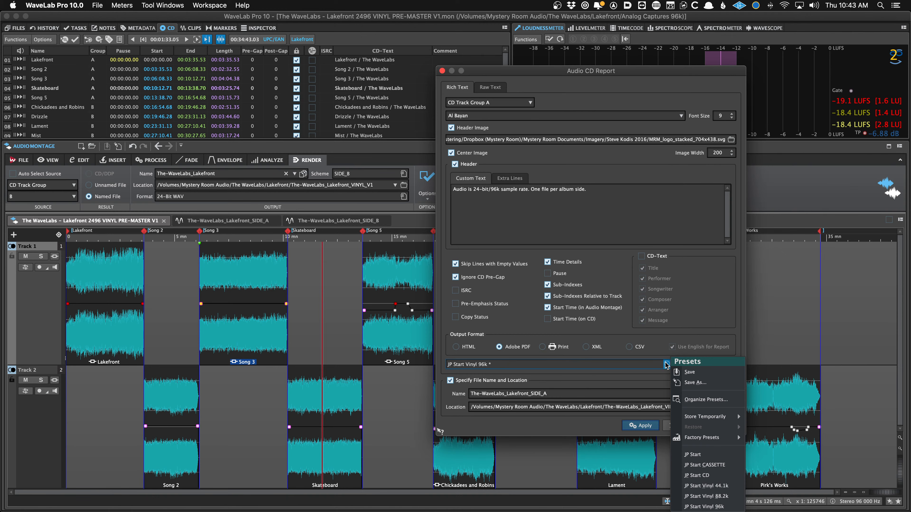
pyautogui.click(688, 506)
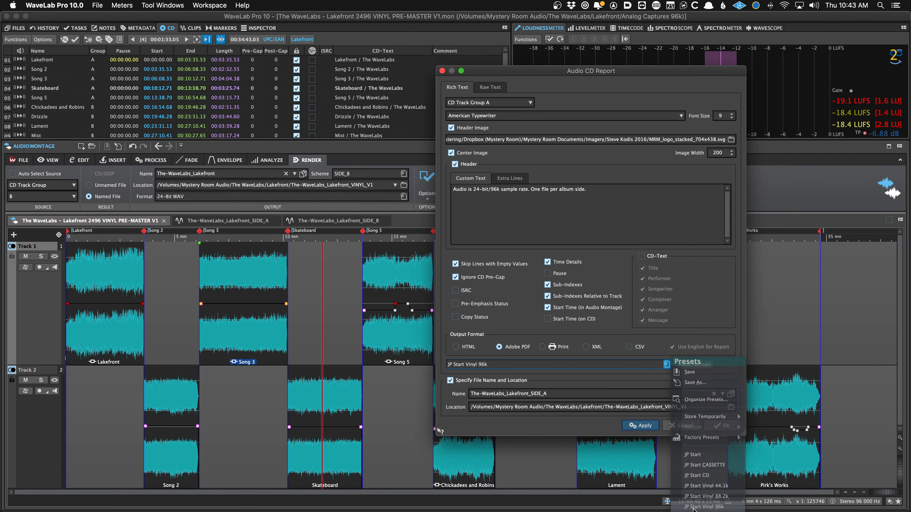
# Generate the PDF track report for CD Track Group B under the file name The-WaveLabs_Lakefront_SIDE_B
pyautogui.click(482, 105)
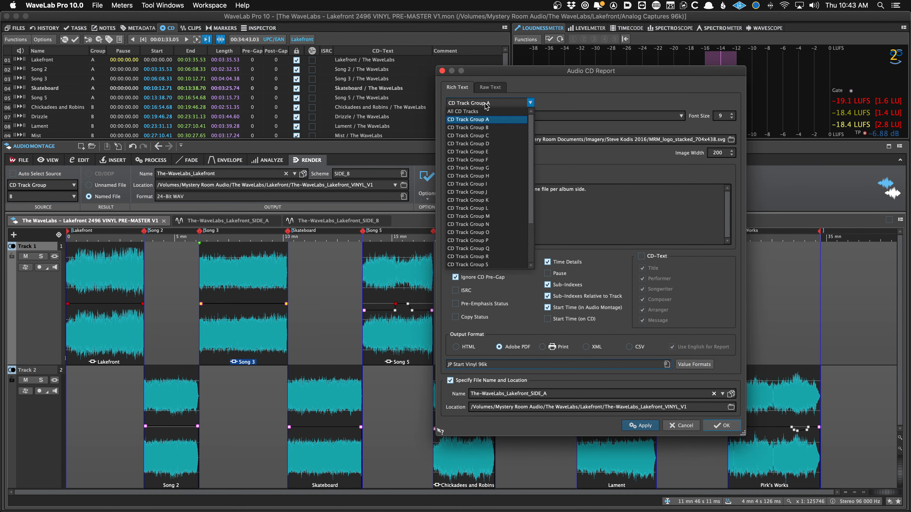
pyautogui.click(486, 129)
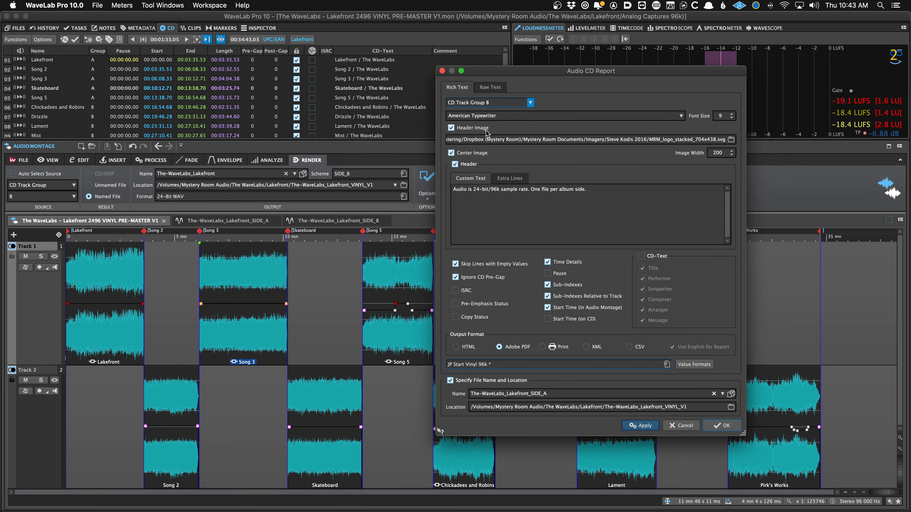
pyautogui.click(562, 396)
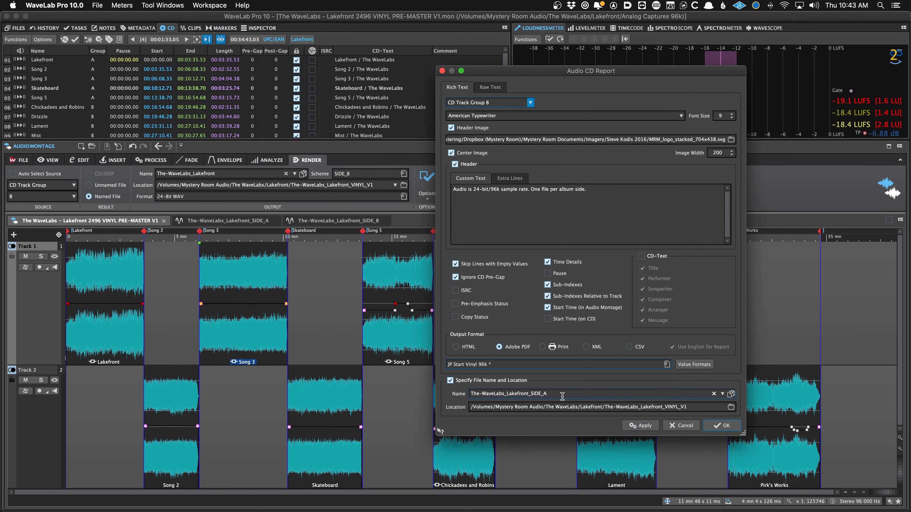
pyautogui.press('BackSpace')
pyautogui.write('B')
pyautogui.press('Return')
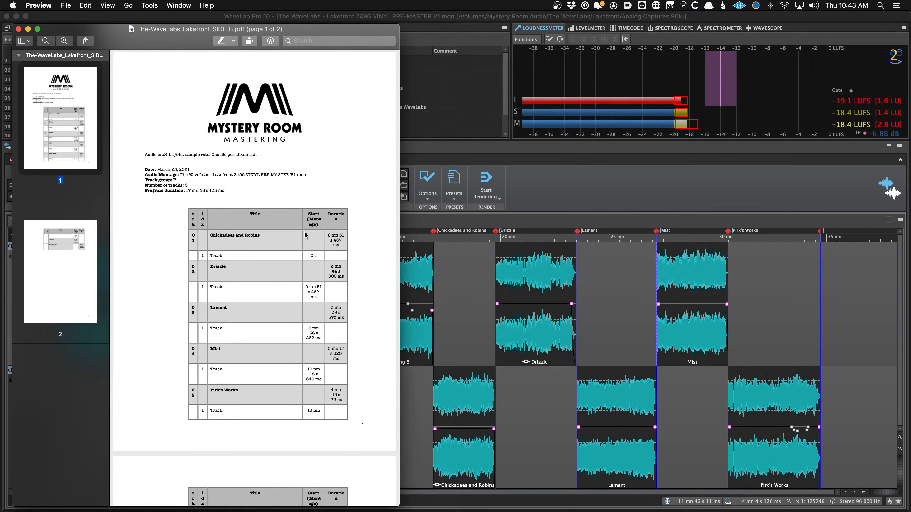
# Examine the starts of Chickadees and Robins and Drizzle in the montage against the start times in the report
pyautogui.scroll(20, 434, 263)
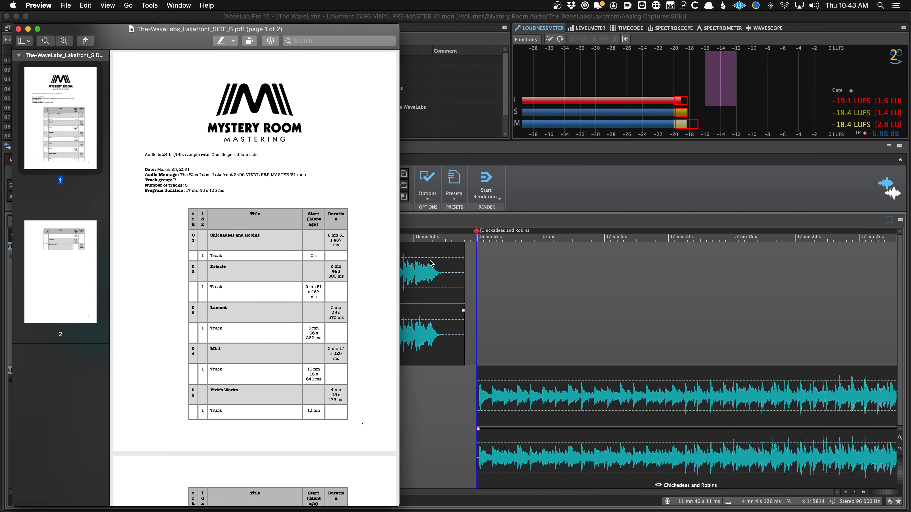
pyautogui.hscroll(5, 605, 274)
pyautogui.hscroll(4, 605, 274)
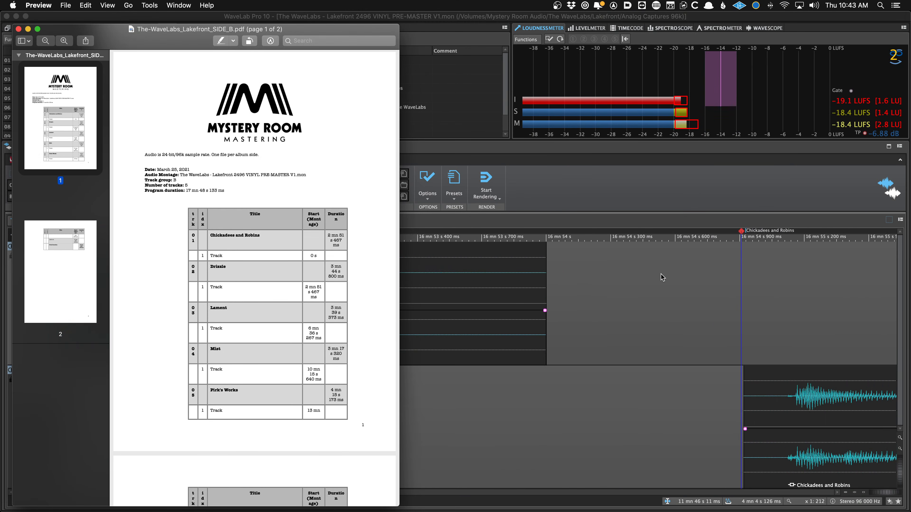
pyautogui.scroll(-20, 705, 278)
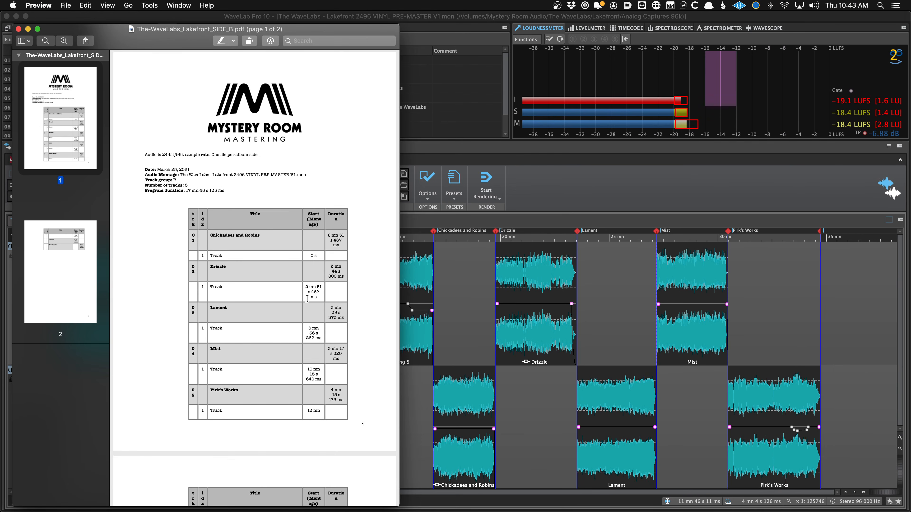
pyautogui.scroll(15, 494, 293)
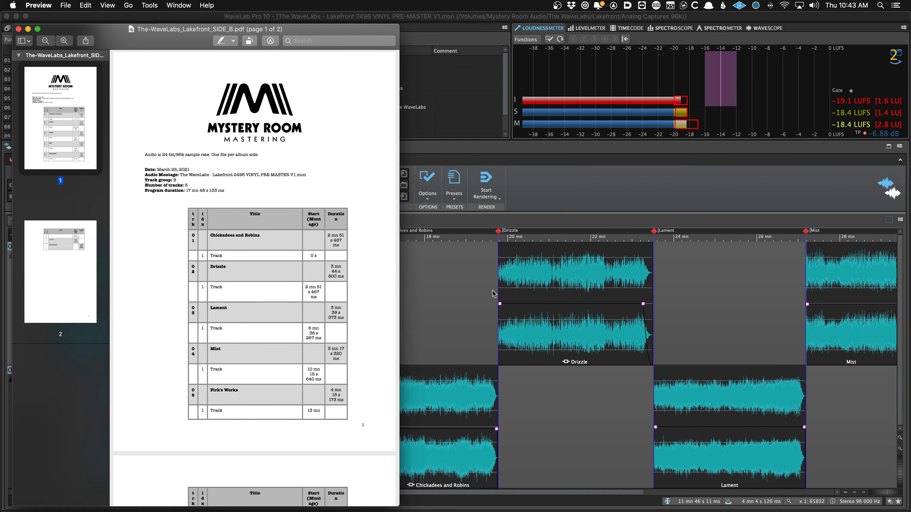
pyautogui.hscroll(-5, 498, 296)
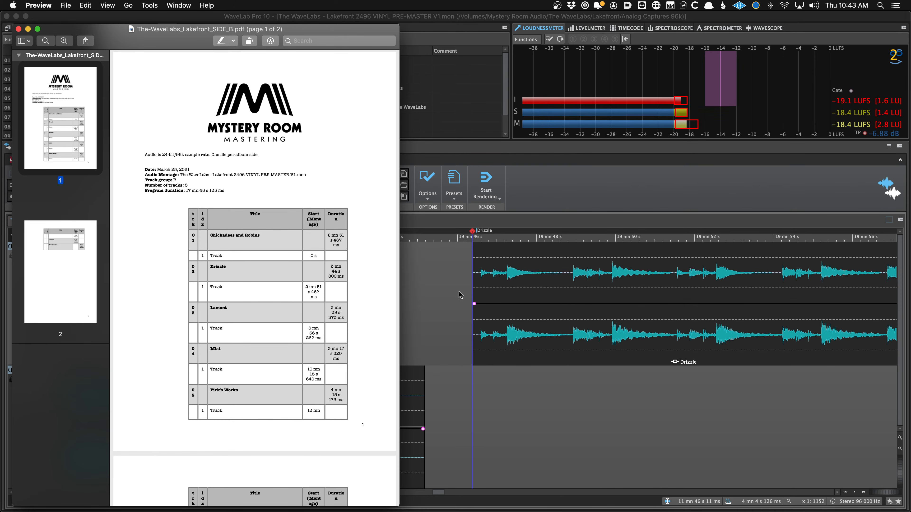
# Add a "SIDE B" text annotation beside the sample-rate note on page 1 of the report, and quit Preview
pyautogui.press('ctrl+super+t')
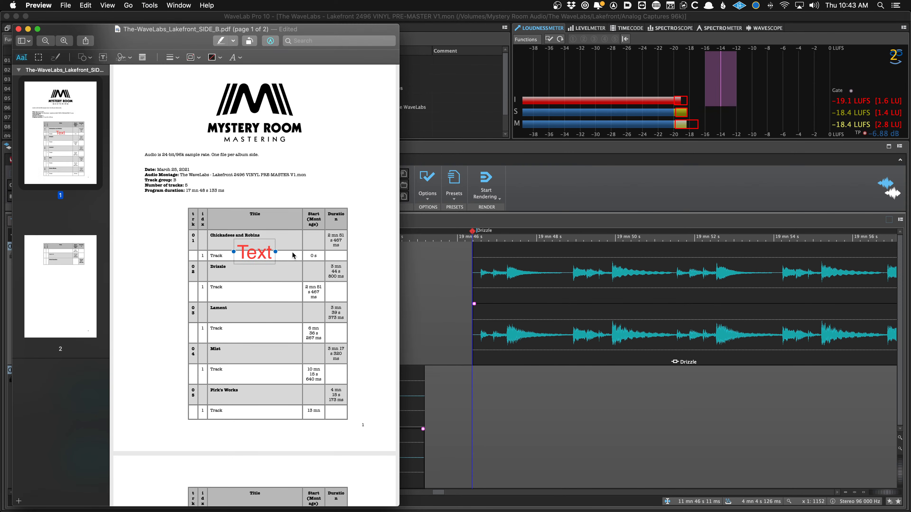
pyautogui.write('SIDE B')
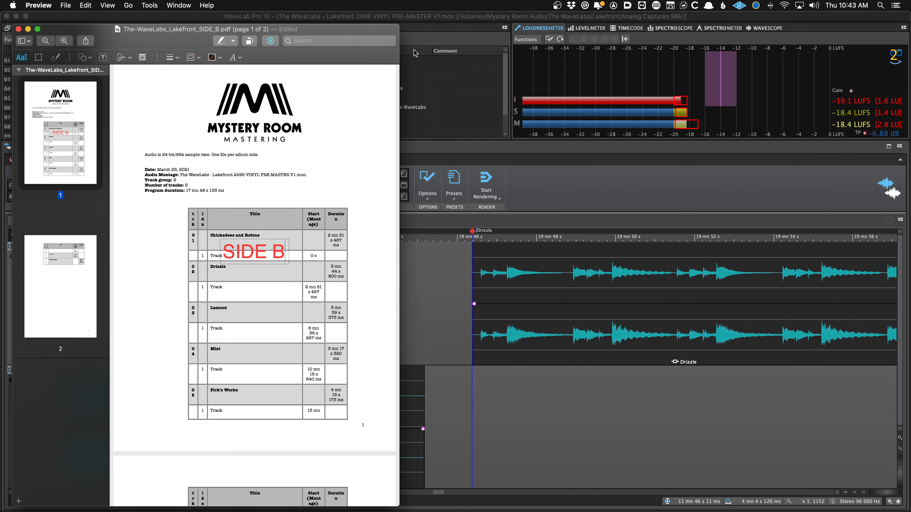
pyautogui.moveTo(253, 253); pyautogui.dragTo(289, 157)
pyautogui.click(278, 186)
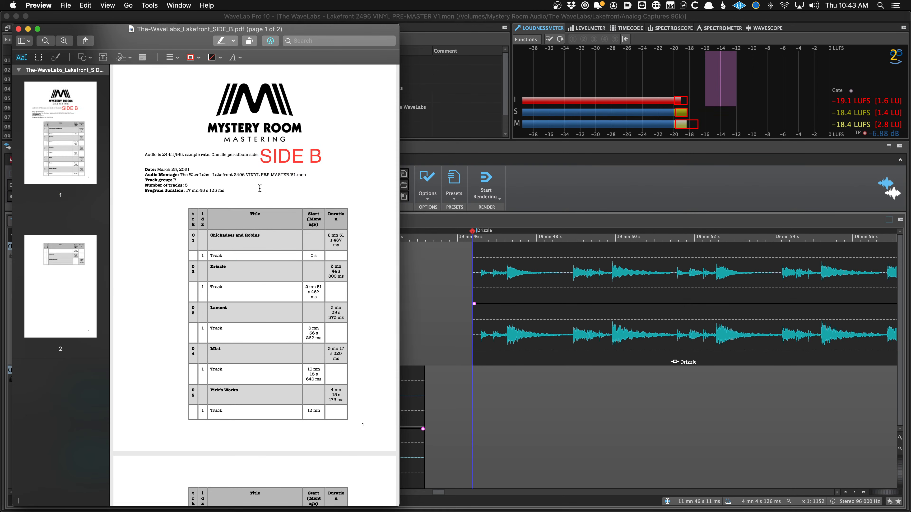
pyautogui.press('super+q')
# Switch to Path Finder and review the side A and side B PDF and WAV files in The-WaveLabs_Lakefront_VINYL_V1
pyautogui.press('super+Tab')
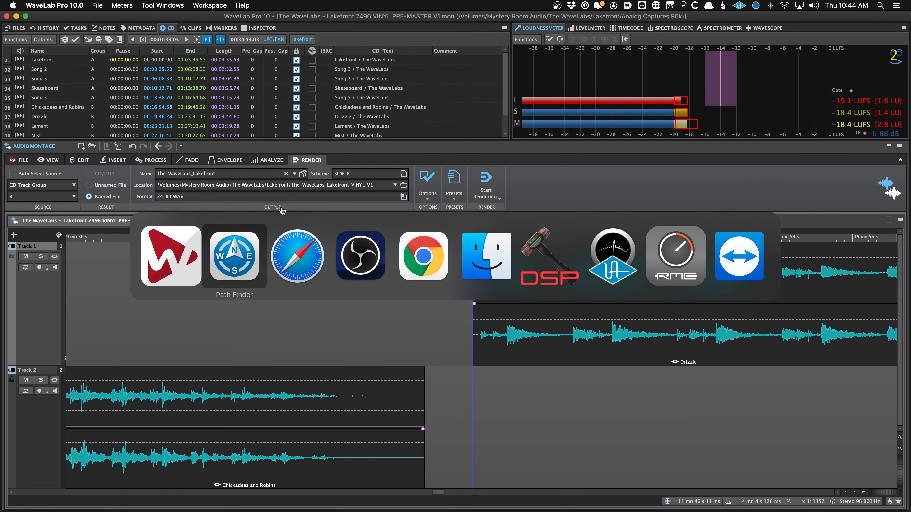
pyautogui.click(394, 237)
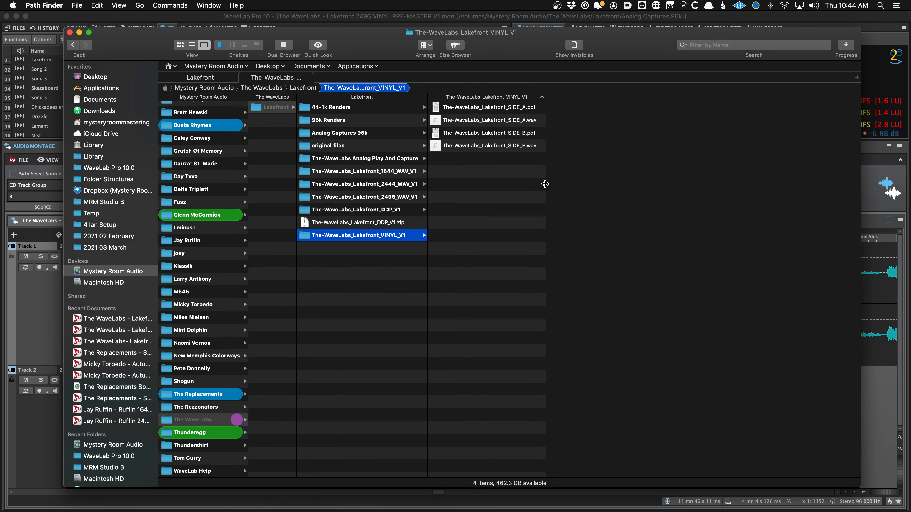
pyautogui.press('Right')
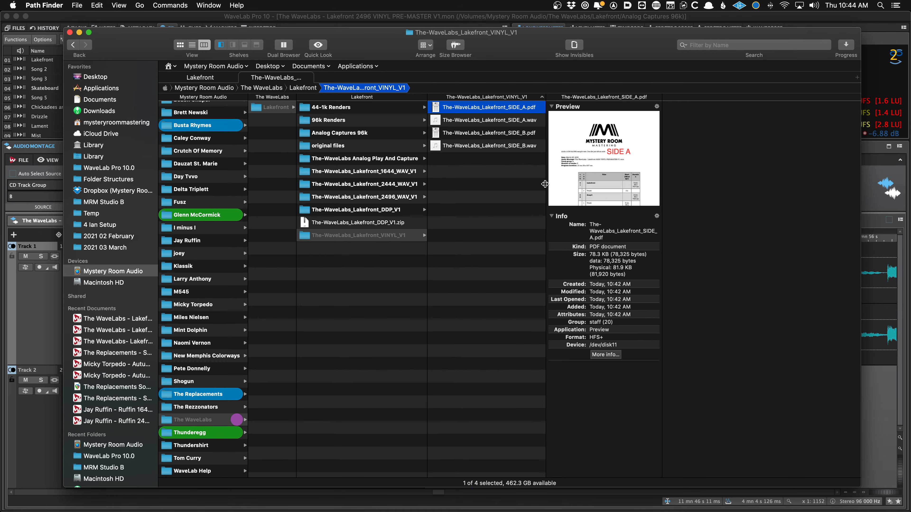
pyautogui.press('Down')
pyautogui.press('Down')
pyautogui.press('Down')
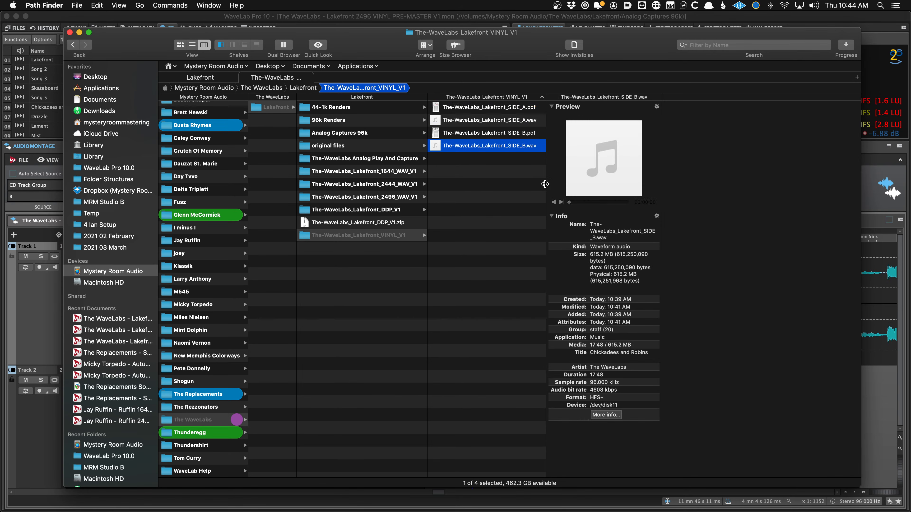
pyautogui.press('Up')
pyautogui.press('Up')
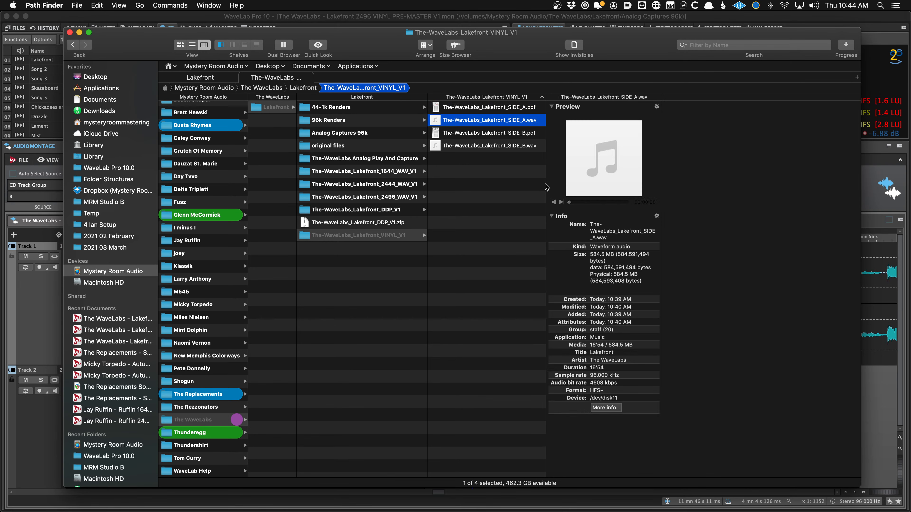
pyautogui.press('Up')
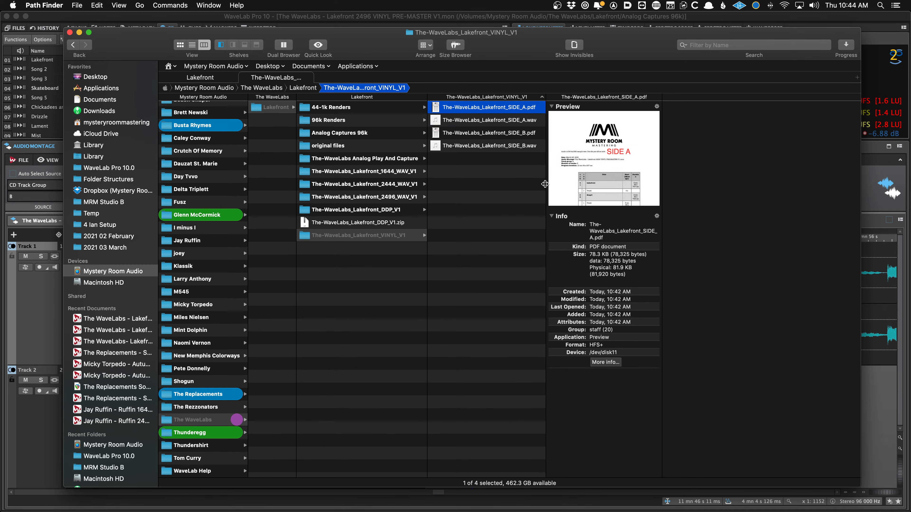
# Preview The-WaveLabs_Lakefront_SIDE_B.pdf and check its header, track list and durations across both pages
pyautogui.press('Down')
pyautogui.press('Up')
pyautogui.press('Down')
pyautogui.press('Down')
pyautogui.press('space')
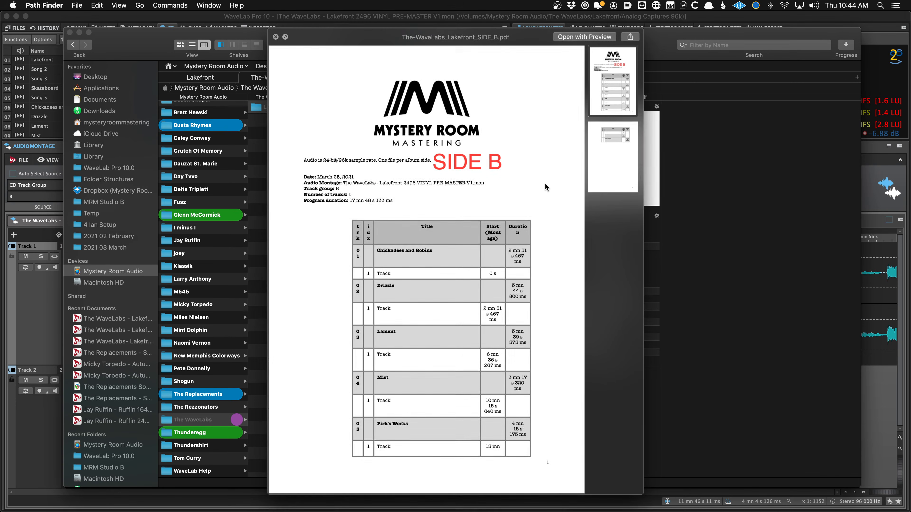
pyautogui.scroll(-6, 540, 187)
pyautogui.scroll(6, 497, 214)
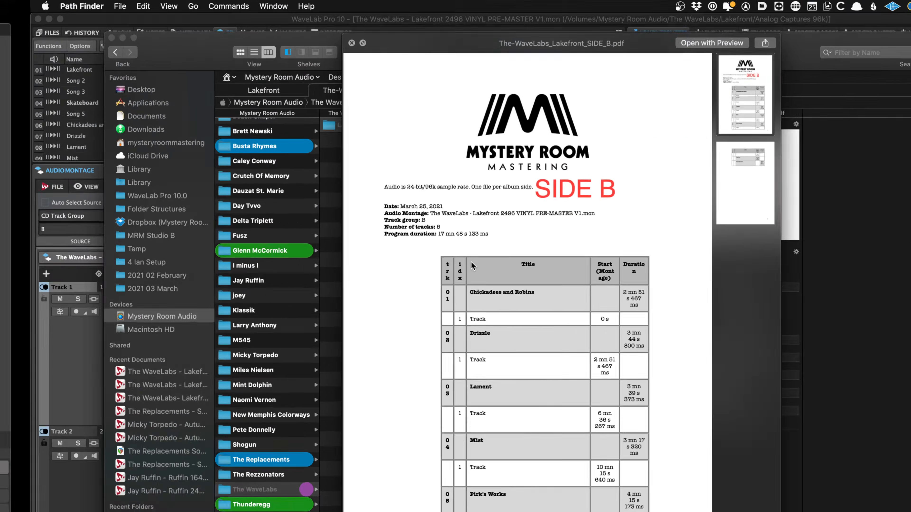
pyautogui.scroll(-8, 387, 230)
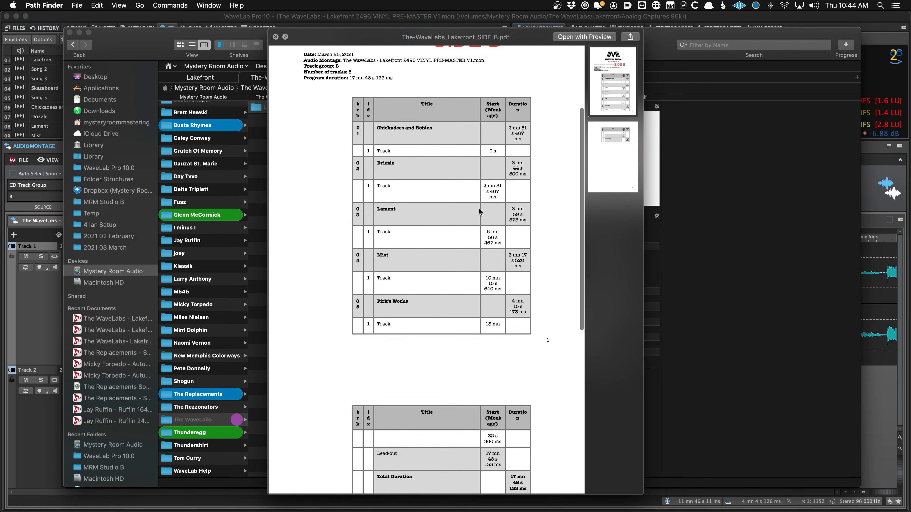
pyautogui.scroll(5, 513, 304)
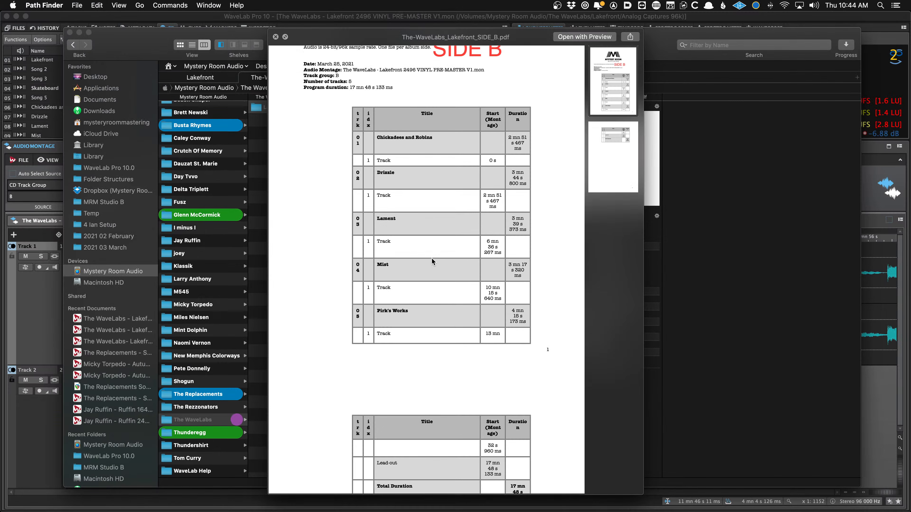
pyautogui.press('space')
# Switch to WaveLab and view the rendered SIDE_A and SIDE_B audio files
pyautogui.press('super+Tab')
pyautogui.click(233, 223)
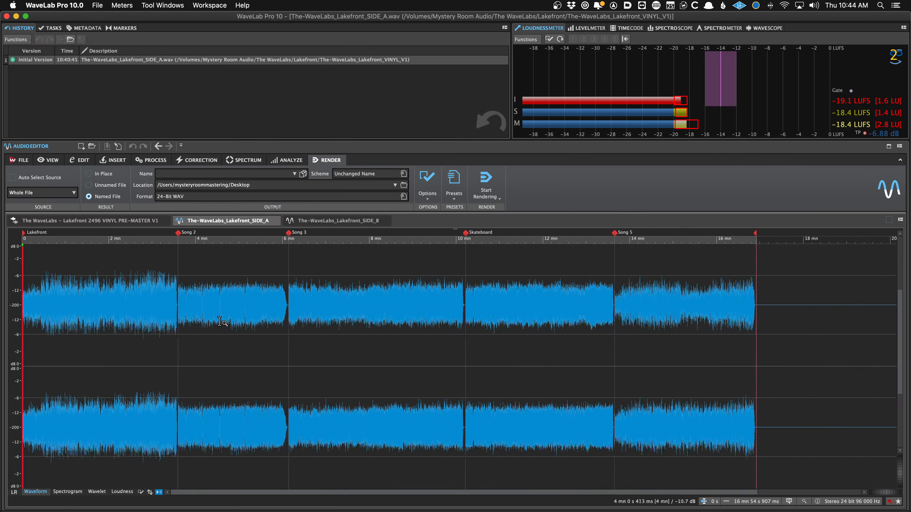
pyautogui.click(337, 222)
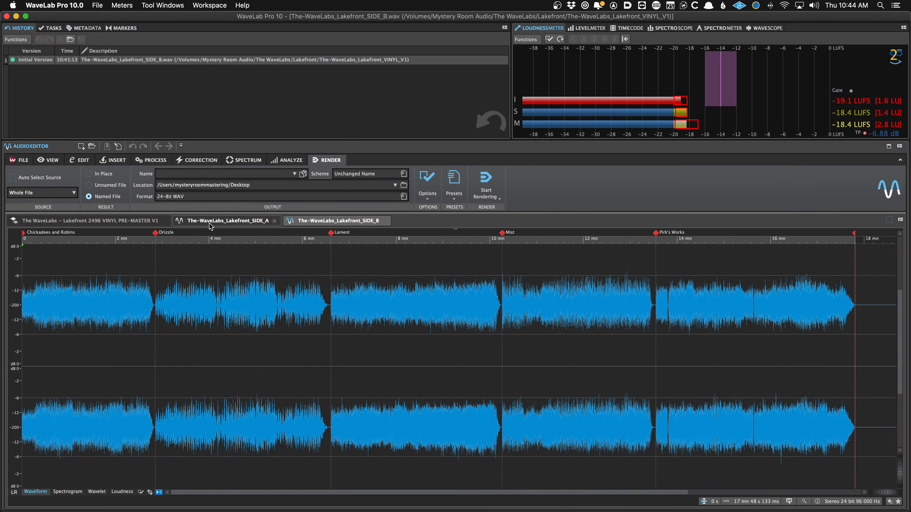
# Inspect the opening of Lakefront in the SIDE_A file up close, then return to the full waveform
pyautogui.click(209, 221)
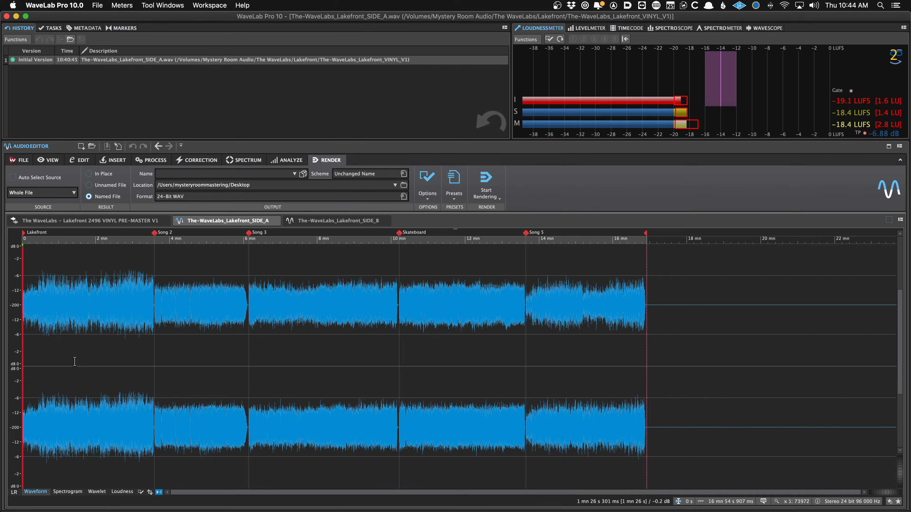
pyautogui.scroll(3, 77, 364)
pyautogui.scroll(5, 75, 361)
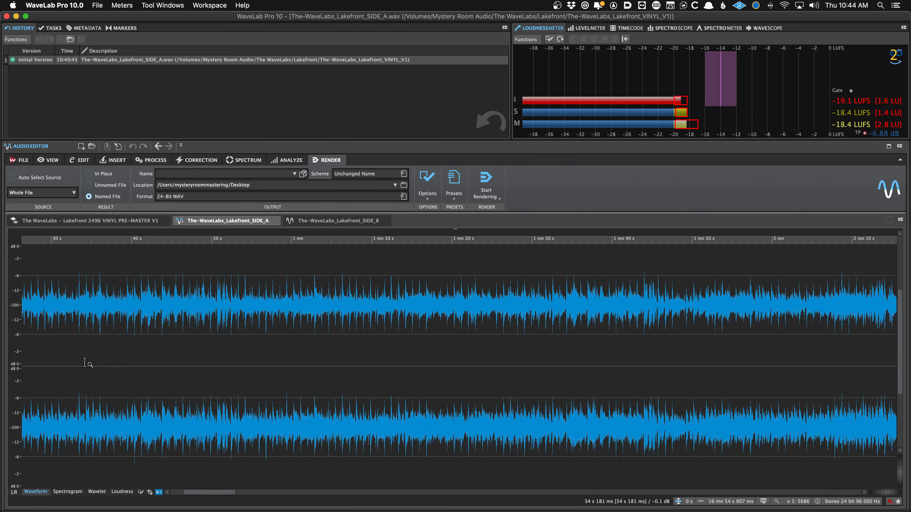
pyautogui.scroll(6, 100, 361)
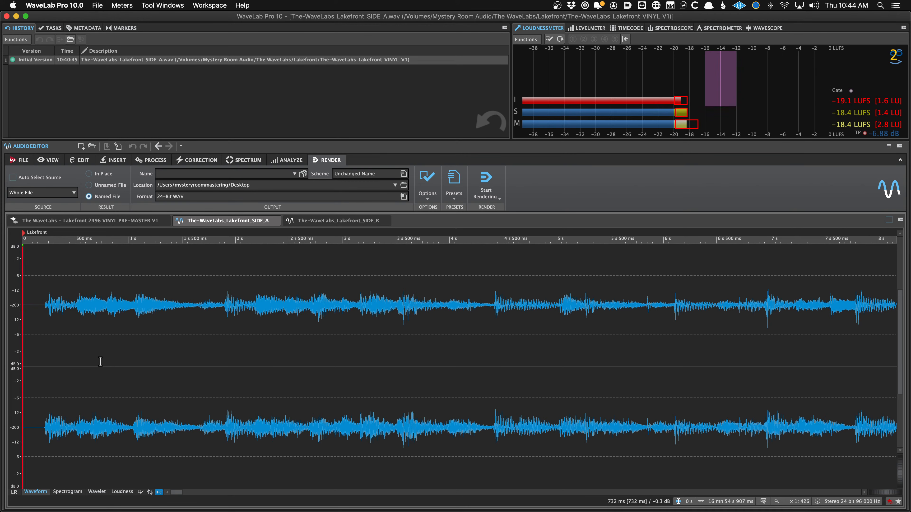
pyautogui.scroll(-2, 129, 356)
pyautogui.scroll(-10, 125, 351)
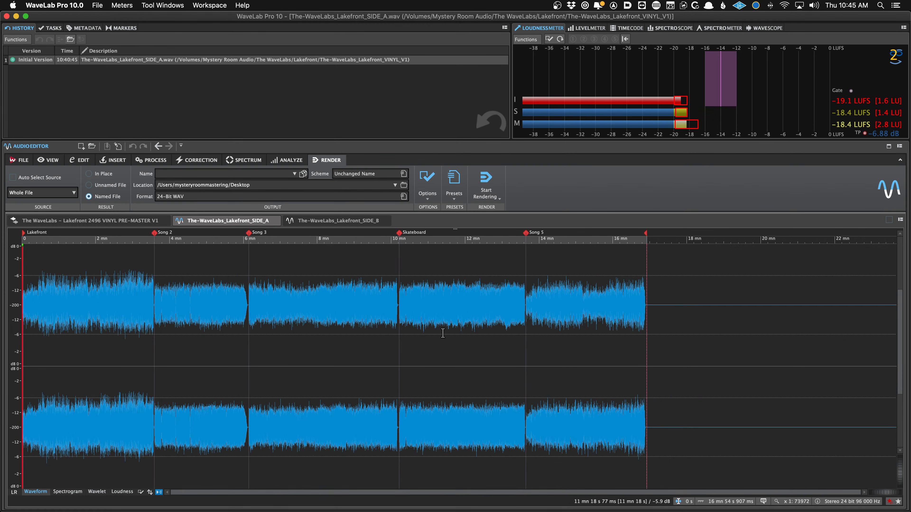
# Inspect the end of Song 5 and the closing marker in the SIDE_A file, and restore the full waveform
pyautogui.click(641, 310)
pyautogui.scroll(4, 641, 310)
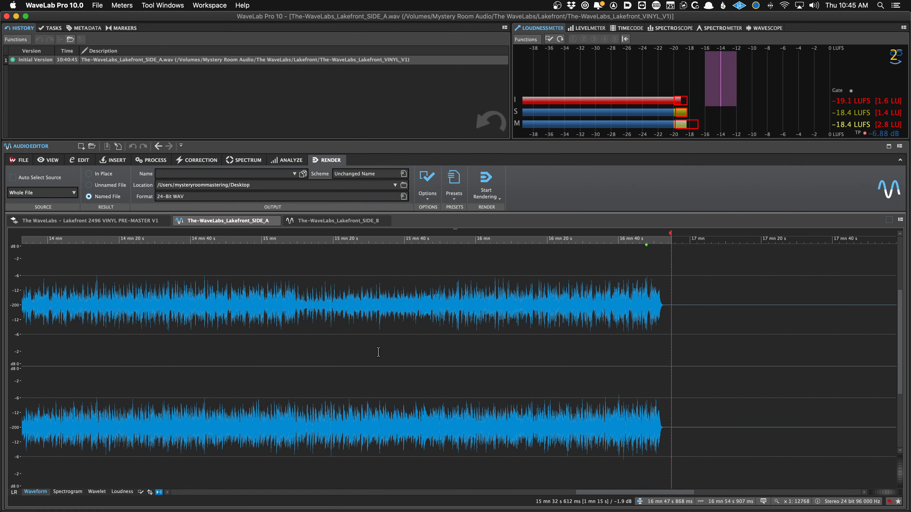
pyautogui.hscroll(5, 375, 349)
pyautogui.scroll(-4, 333, 347)
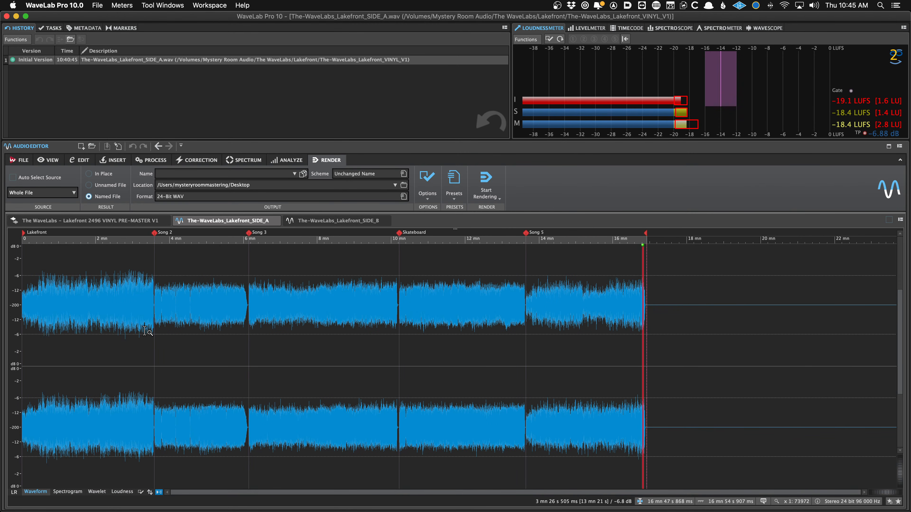
# Place the edit cursor at about 49 s in Lakefront and inspect the waveform around it
pyautogui.click(52, 313)
pyautogui.scroll(7, 52, 313)
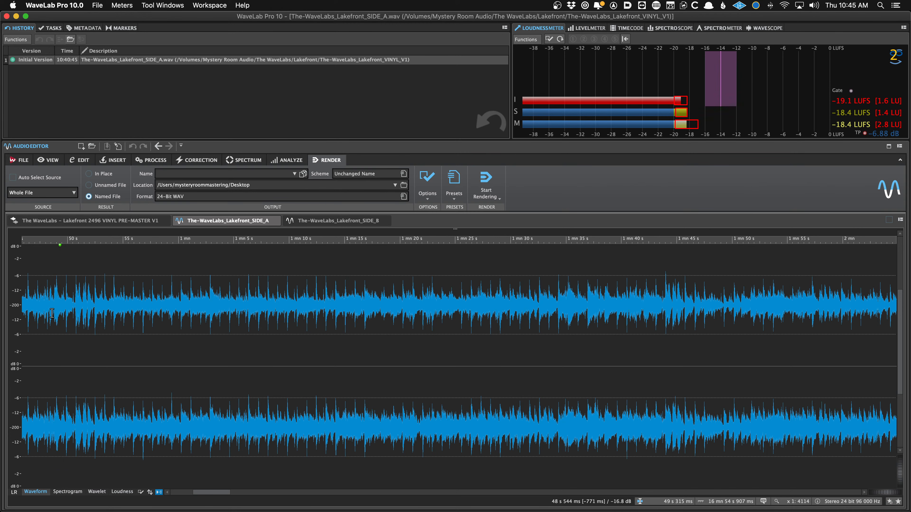
pyautogui.scroll(-4, 85, 319)
pyautogui.scroll(-2, 85, 319)
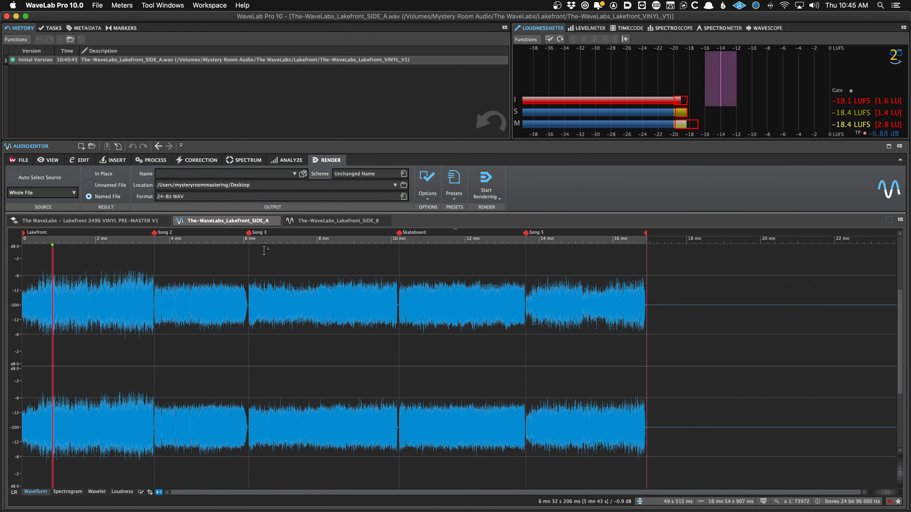
# Compare the full SIDE_B and SIDE_A waveforms and their track markers, ending on SIDE_A
pyautogui.click(333, 220)
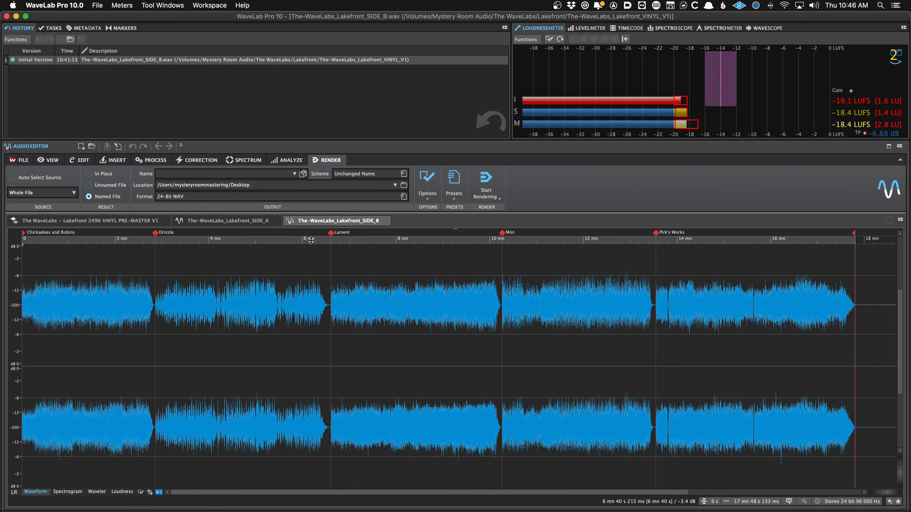
pyautogui.click(269, 221)
pyautogui.click(333, 220)
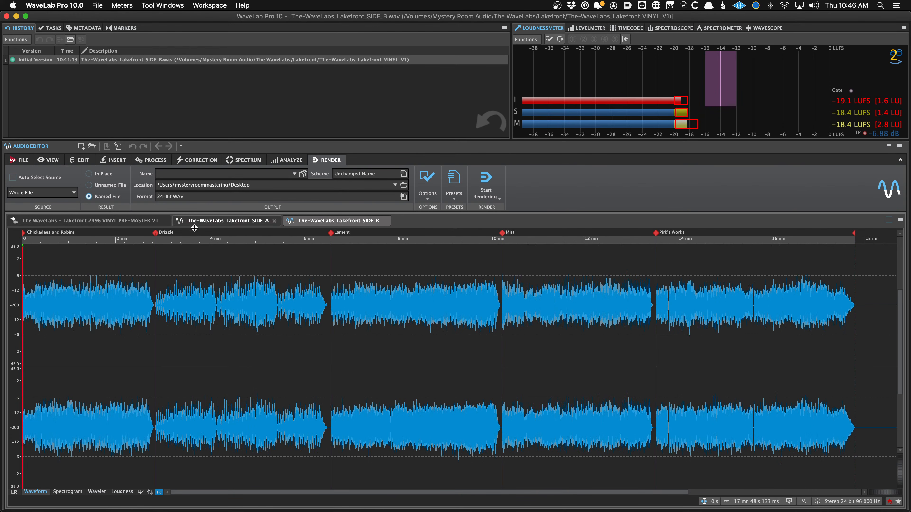
pyautogui.click(215, 221)
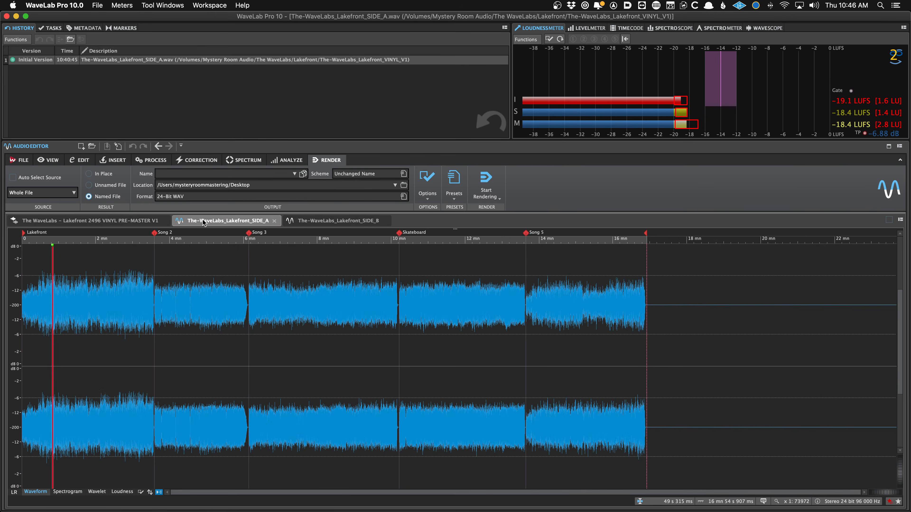
# Switch to Path Finder, review the sharing and compression options for the The-WaveLabs_Lakefront_VINYL_V1 folder, and return to WaveLab
pyautogui.press('super+Tab')
pyautogui.click(304, 236)
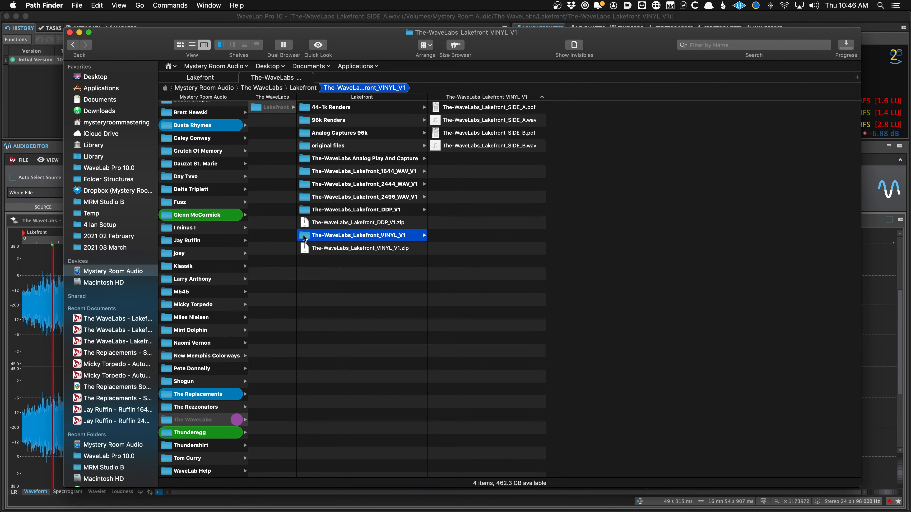
pyautogui.rightClick(289, 239)
pyautogui.press('Escape')
pyautogui.rightClick(304, 237)
pyautogui.moveTo(330, 293)
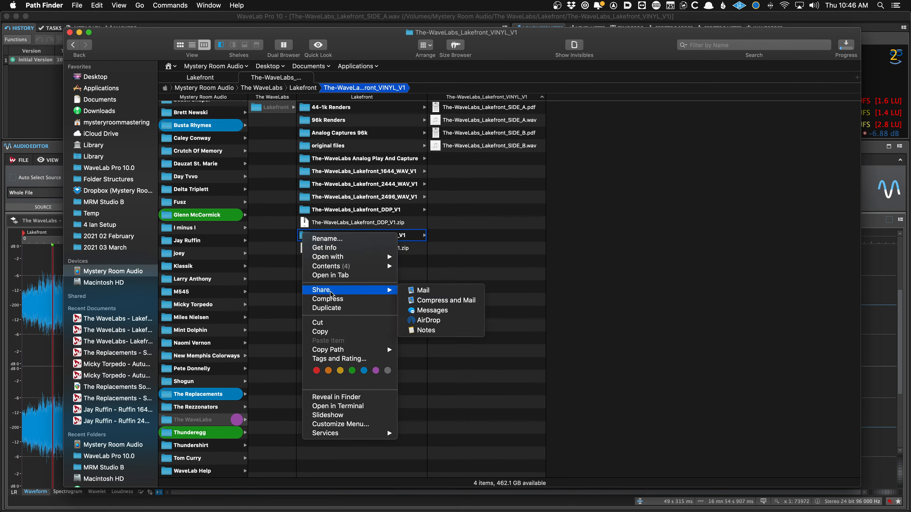
pyautogui.click(395, 51)
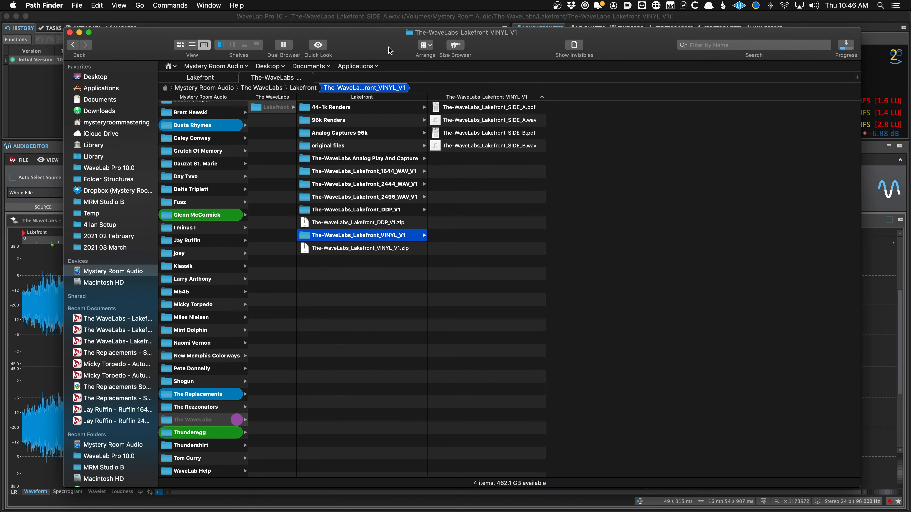
pyautogui.press('super+Tab')
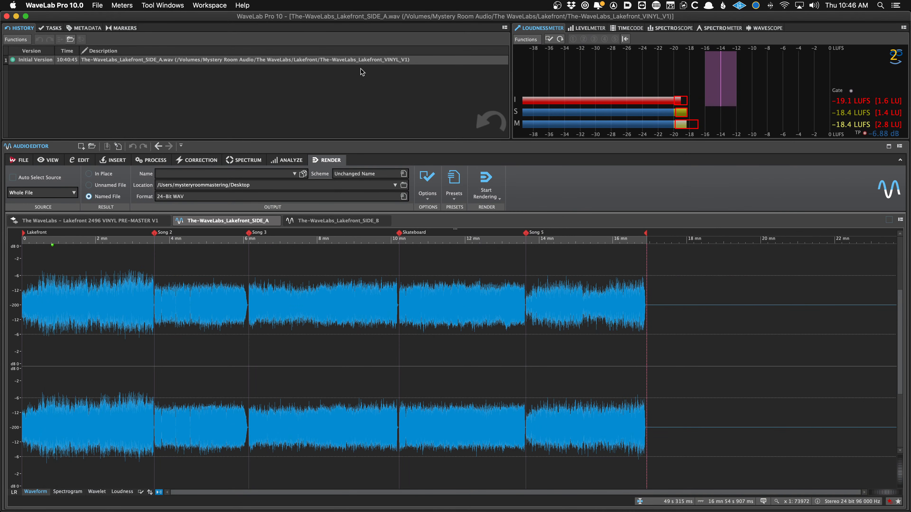
# In the VINYL PRE-MASTER V1 montage, place the edit cursor at about 12 min 46 s and open the Audio CD Report settings
pyautogui.click(90, 221)
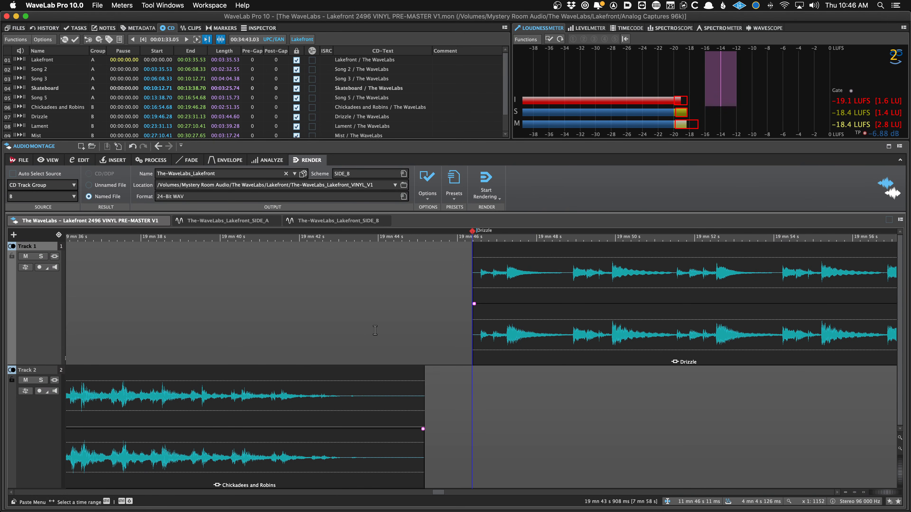
pyautogui.scroll(-10, 375, 330)
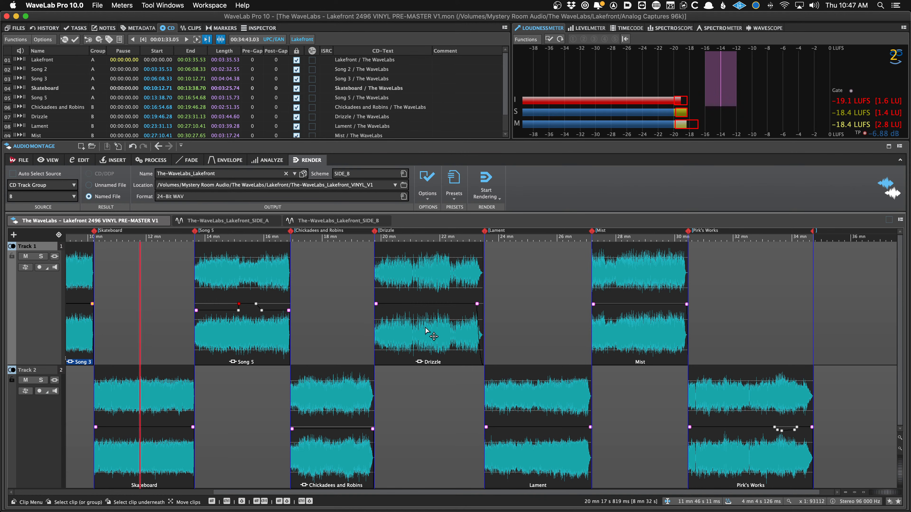
pyautogui.click(169, 290)
pyautogui.press('super+r')
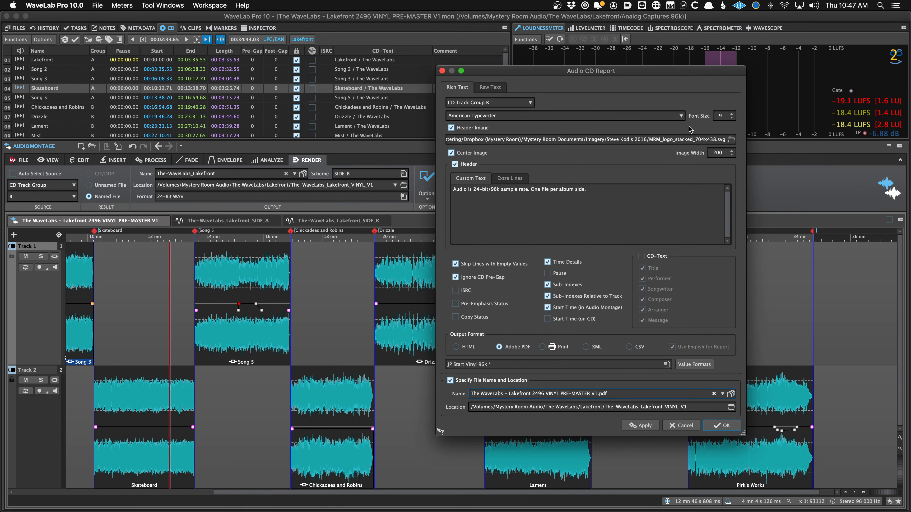
# Open The-WaveLabs_Lakefront_SIDE_A.pdf from Path Finder, examine its header and track list, and return to the Audio CD Report settings
pyautogui.press('super+Tab')
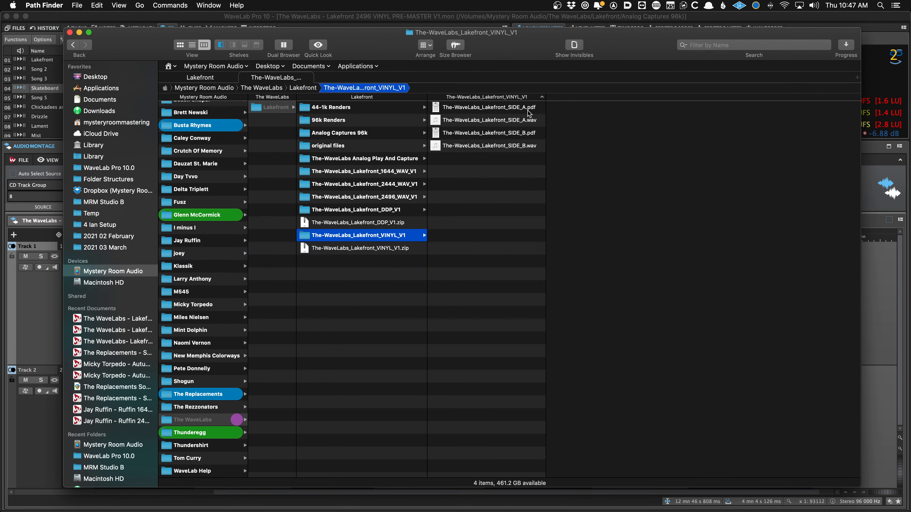
pyautogui.doubleClick(529, 112)
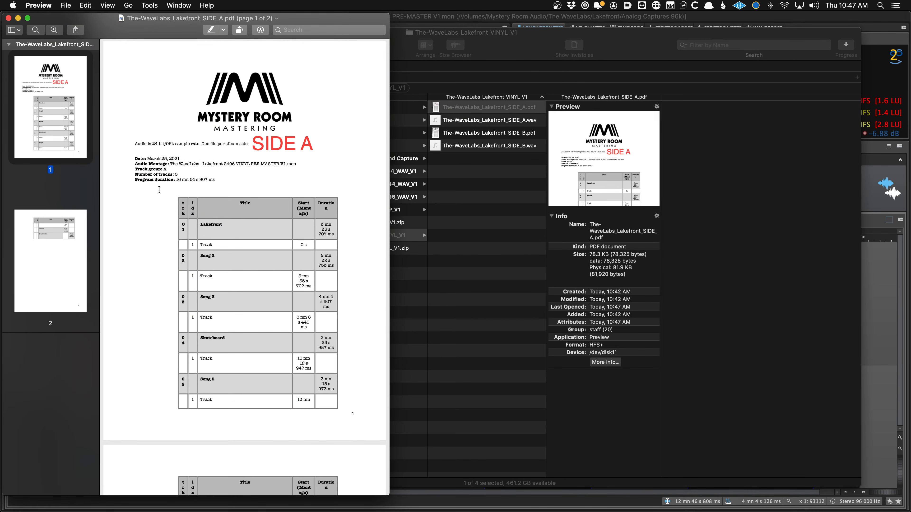
pyautogui.scroll(-3, 159, 189)
pyautogui.press('super+Tab')
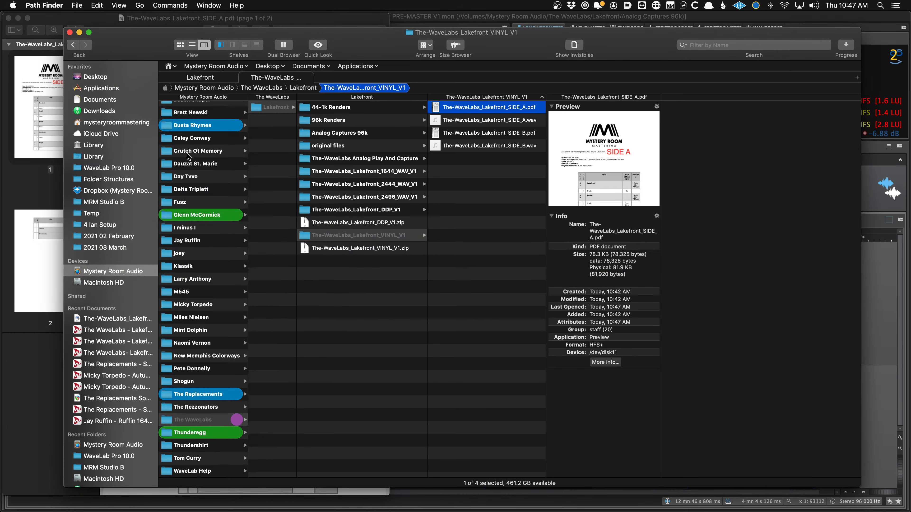
pyautogui.press('super+Tab')
pyautogui.press('super+Tab')
pyautogui.press('super+Tab')
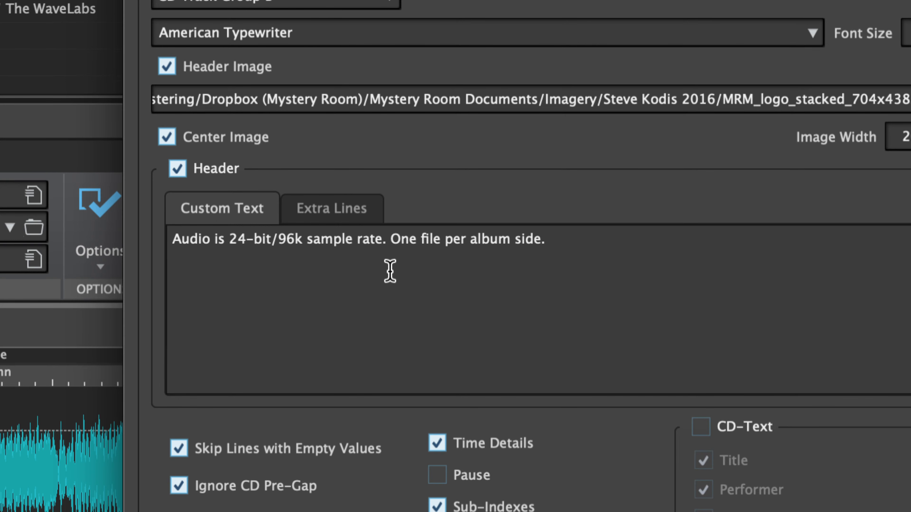
# Append filler text to the report's custom header, then discard it by loading the JP Start preset followed by JP Start Vinyl 96k
pyautogui.click(593, 246)
pyautogui.write('sdfasdfgag')
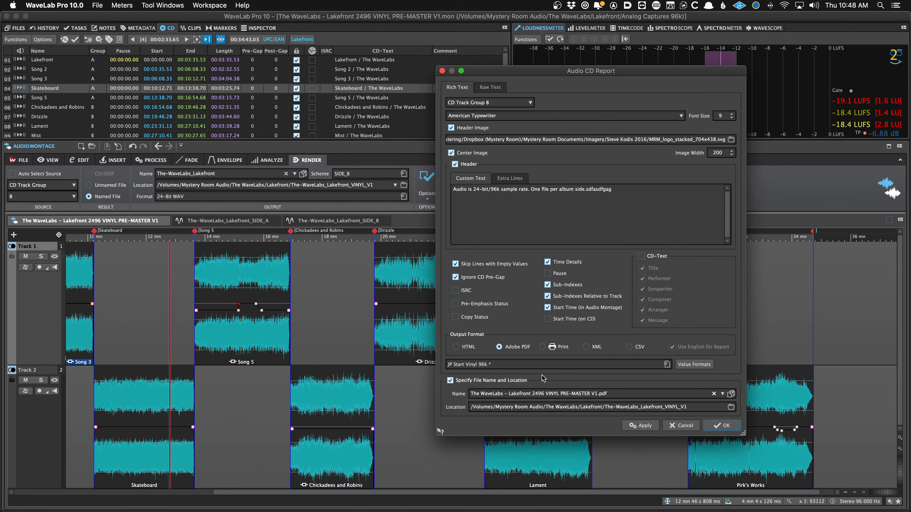
pyautogui.click(515, 366)
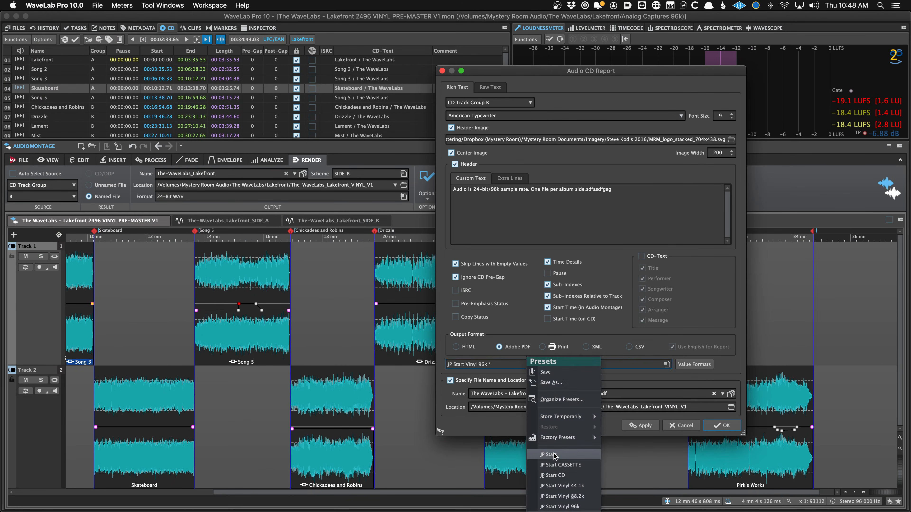
pyautogui.click(554, 455)
pyautogui.click(513, 364)
pyautogui.click(543, 506)
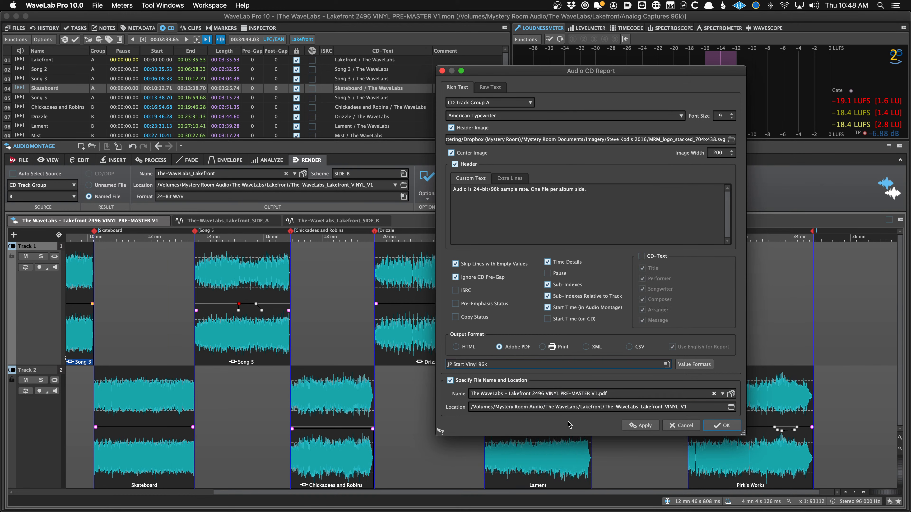
# Load the JP Start report preset and turn the header image off and on again
pyautogui.click(666, 365)
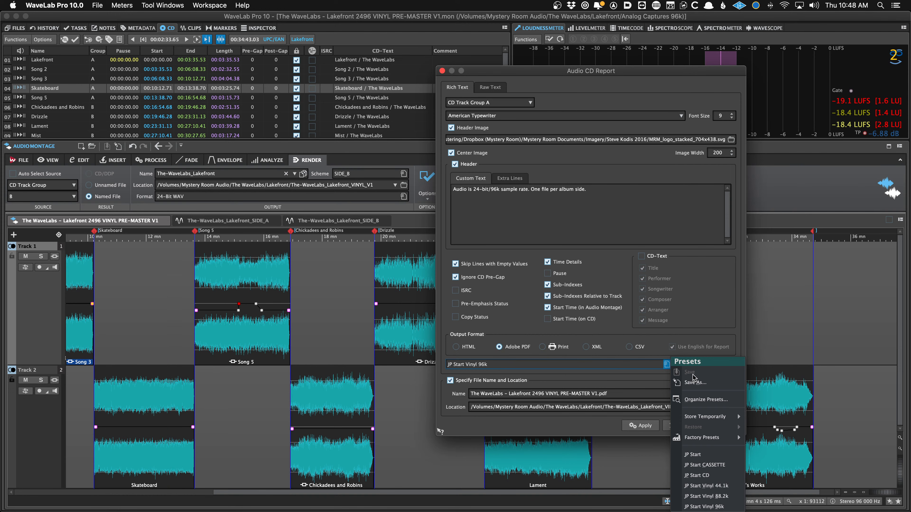
pyautogui.click(625, 366)
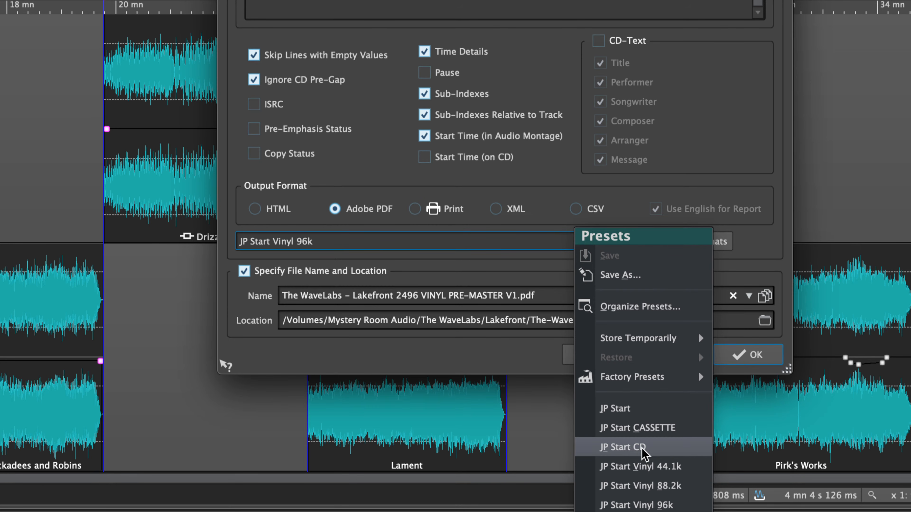
pyautogui.click(632, 415)
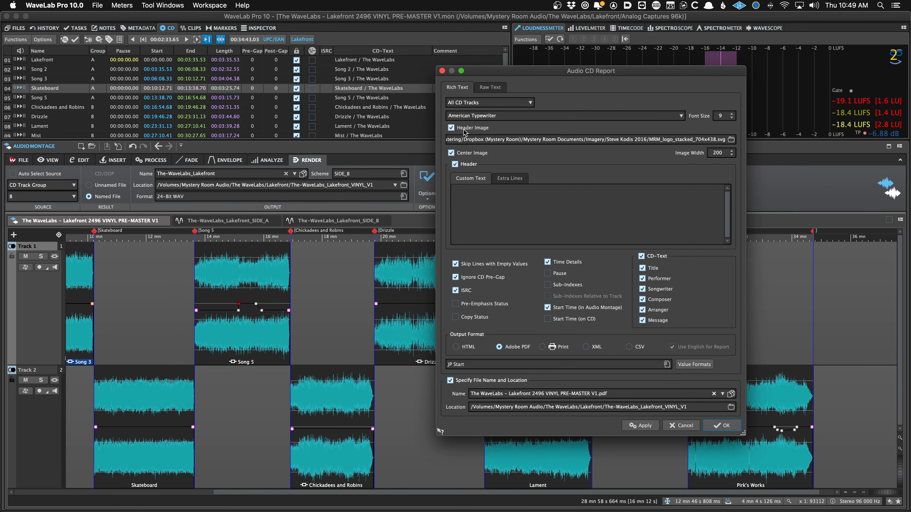
pyautogui.click(451, 129)
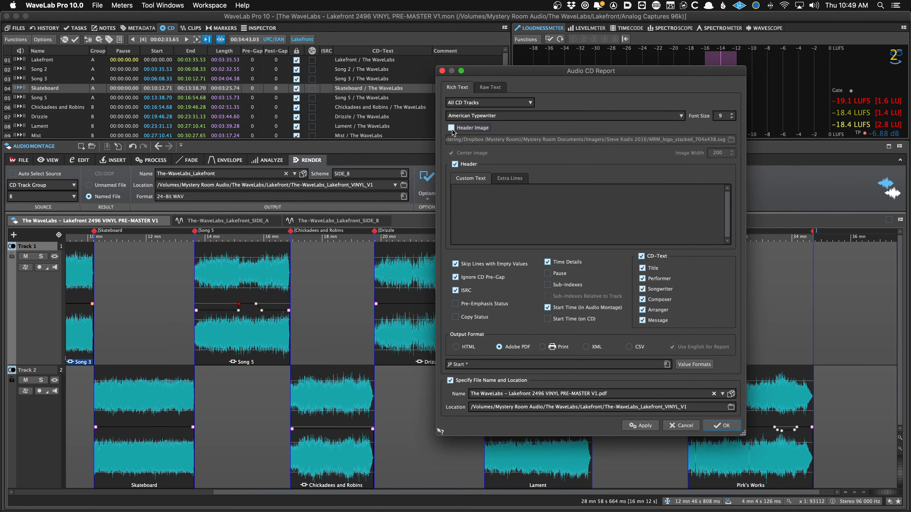
pyautogui.click(452, 129)
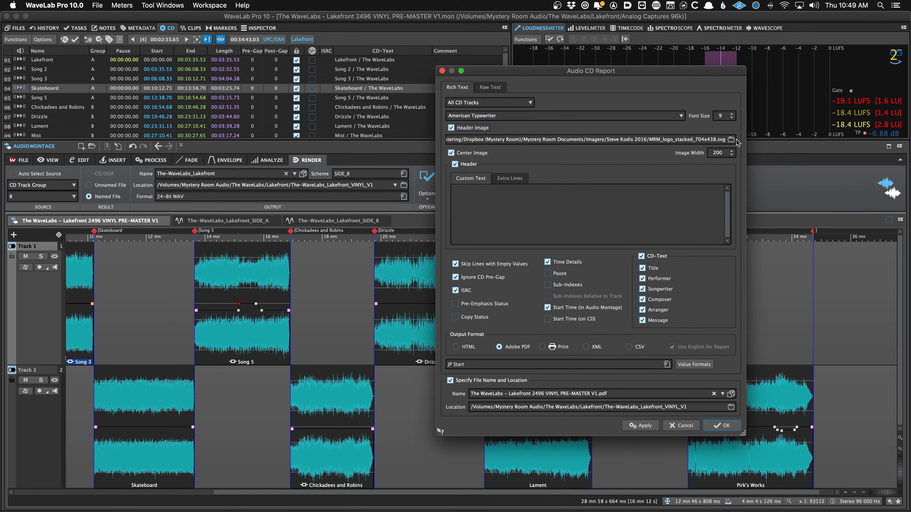
# Inspect the header image path, compare it with the logo in the SIDE_A PDF, and cancel the Audio CD Report
pyautogui.tripleClick(727, 140)
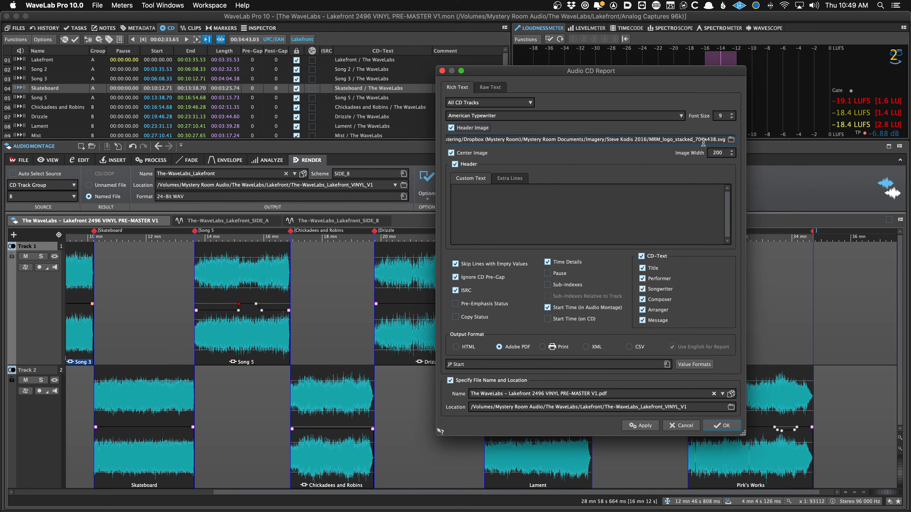
pyautogui.click(726, 140)
pyautogui.press('super+Tab')
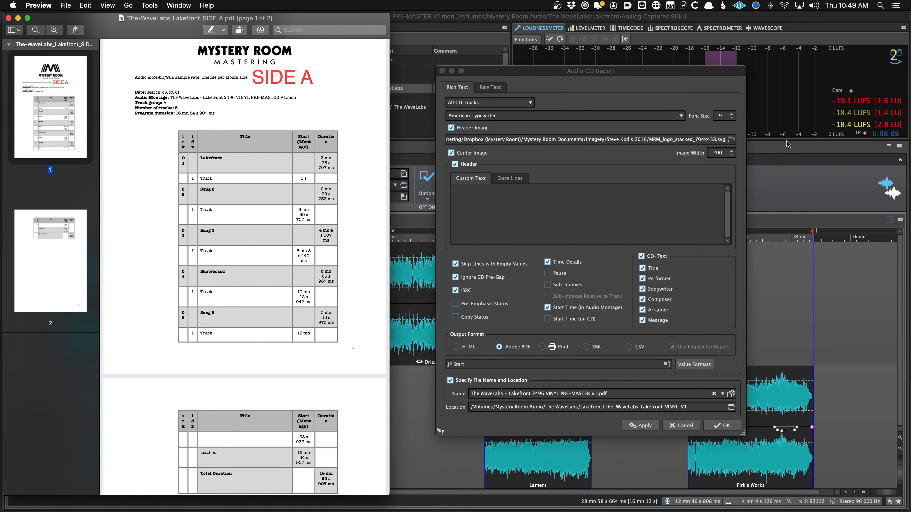
pyautogui.scroll(3, 269, 136)
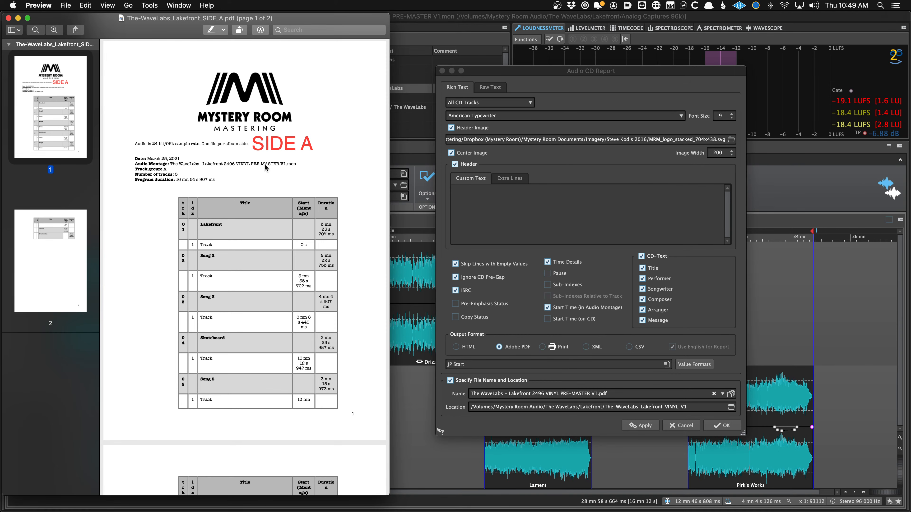
pyautogui.click(396, 253)
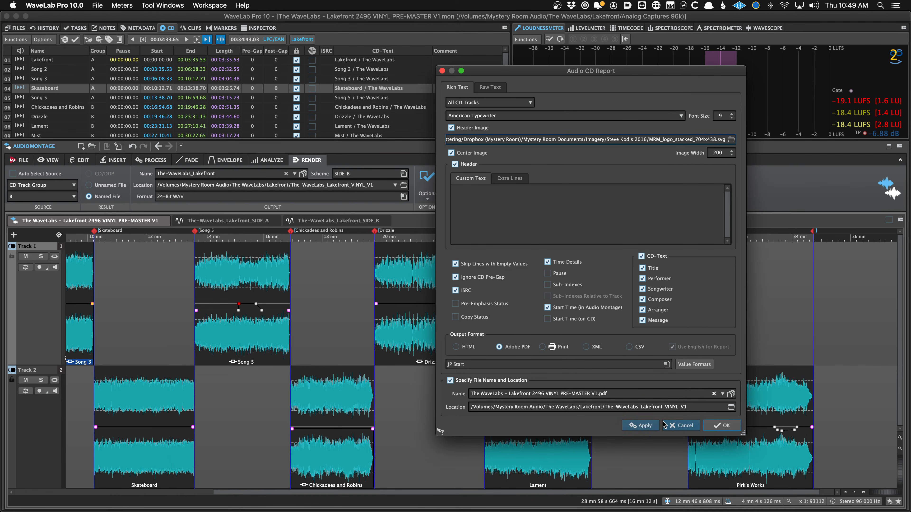
pyautogui.click(677, 425)
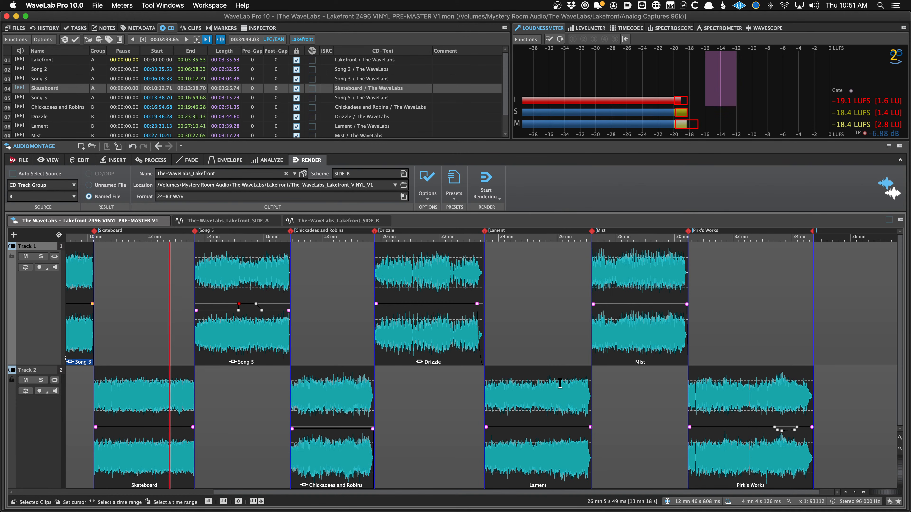
pyautogui.scroll(4, 472, 266)
pyautogui.scroll(15, 398, 262)
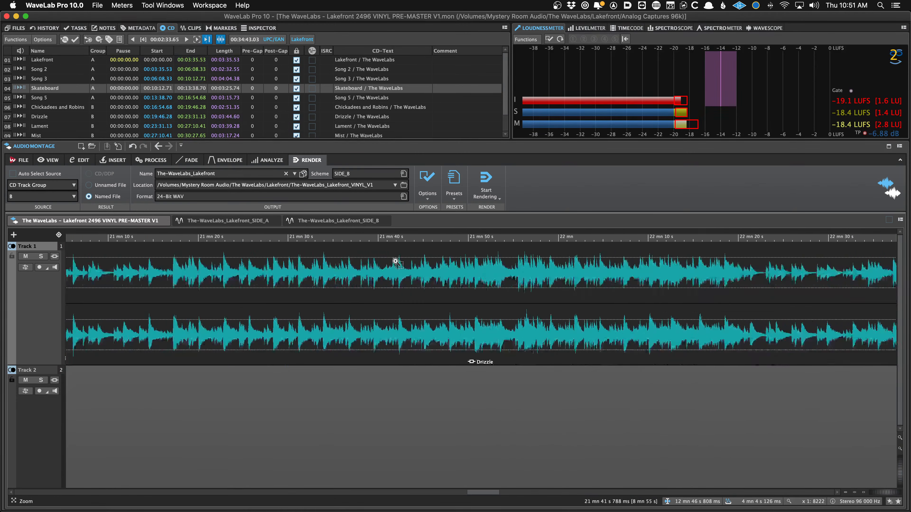
pyautogui.hscroll(-10, 397, 264)
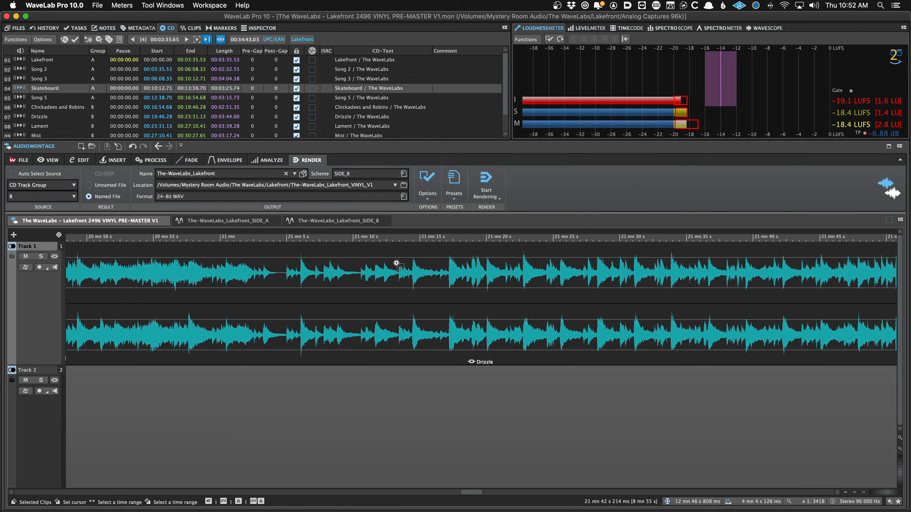
# Set the audio device to HDSPe AES in the audio connections preferences
pyautogui.press('super+comma')
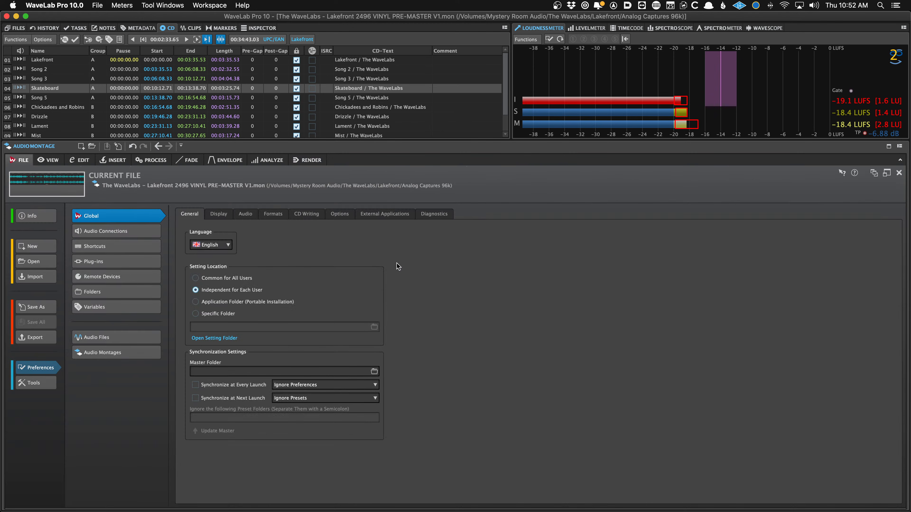
pyautogui.click(113, 230)
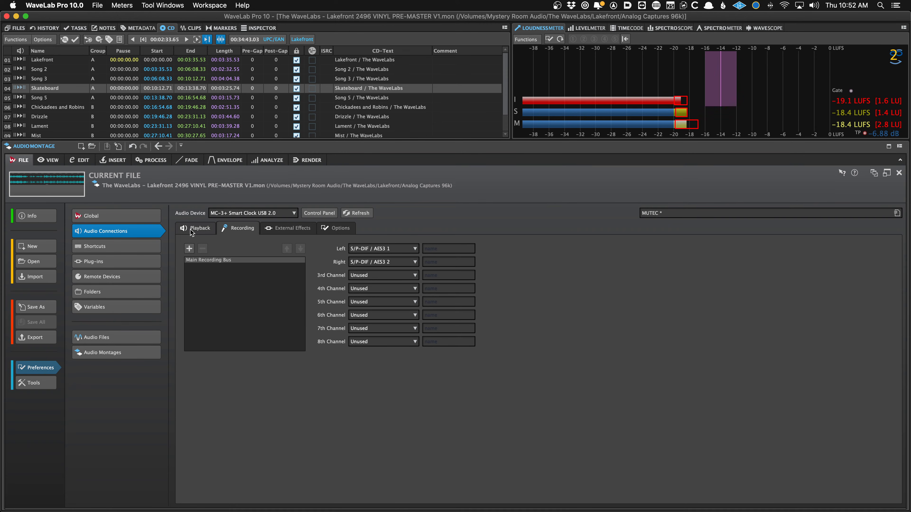
pyautogui.click(253, 213)
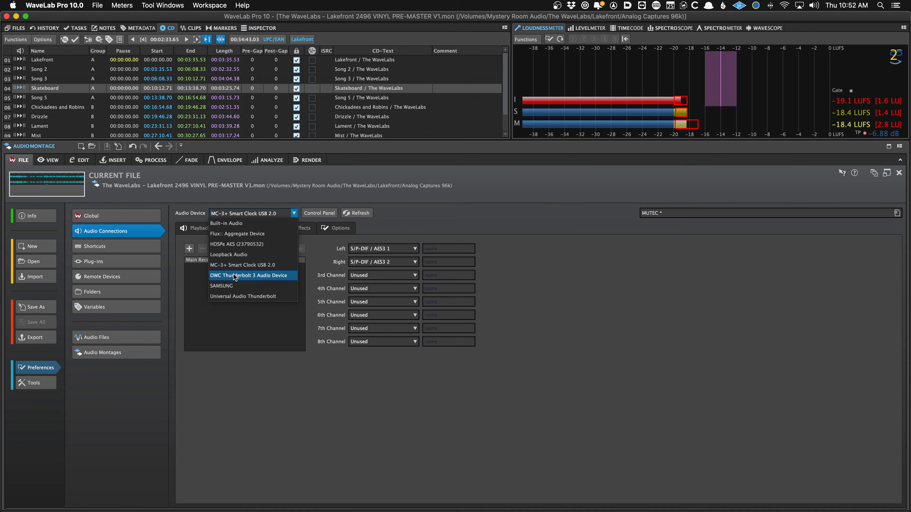
pyautogui.click(237, 245)
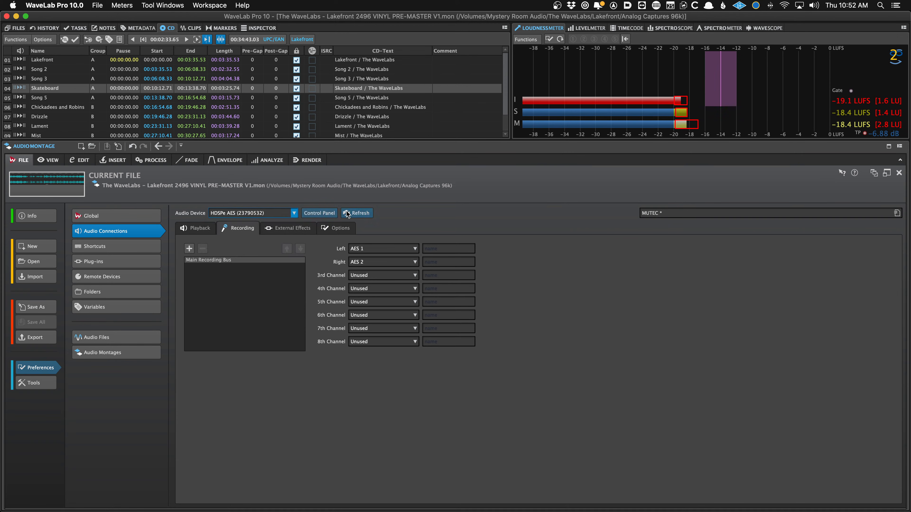
# Compare the recording and playback channel assignments of the HDSPe AES device, ending on the playback assignments
pyautogui.click(203, 231)
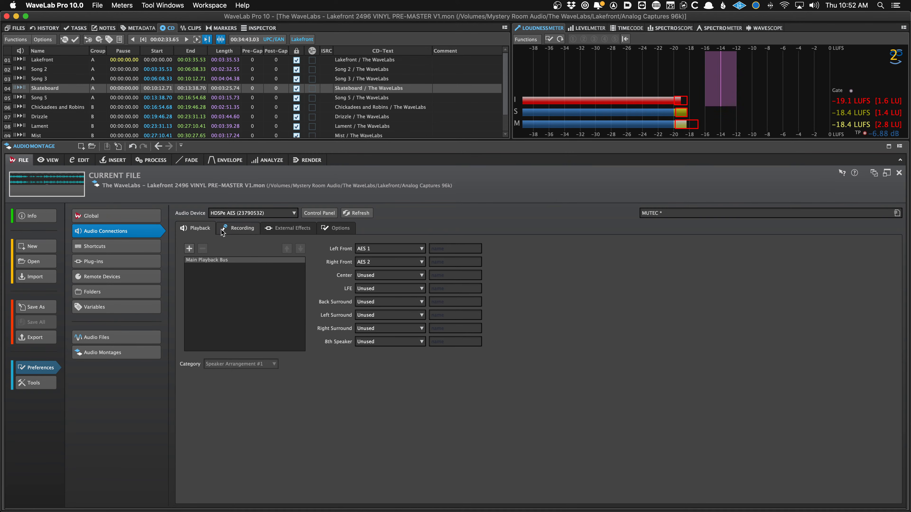
pyautogui.click(221, 231)
pyautogui.click(192, 231)
pyautogui.click(221, 231)
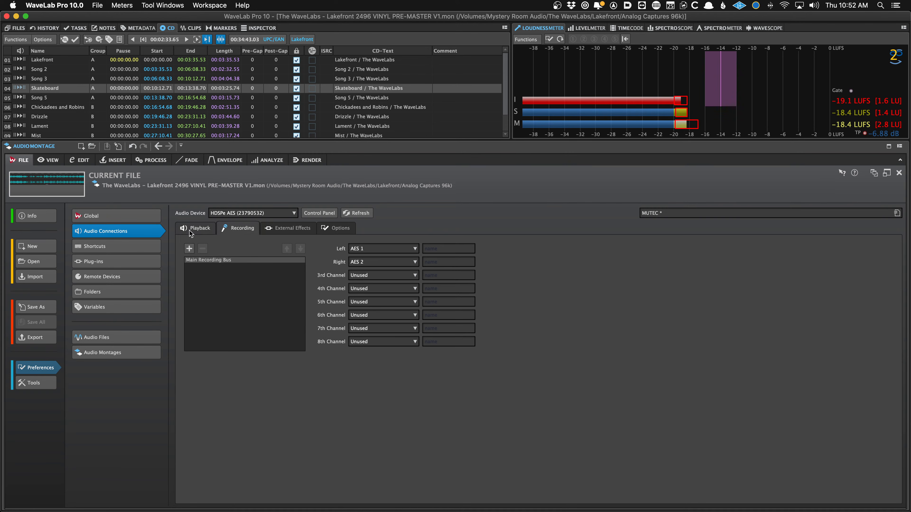
pyautogui.click(191, 232)
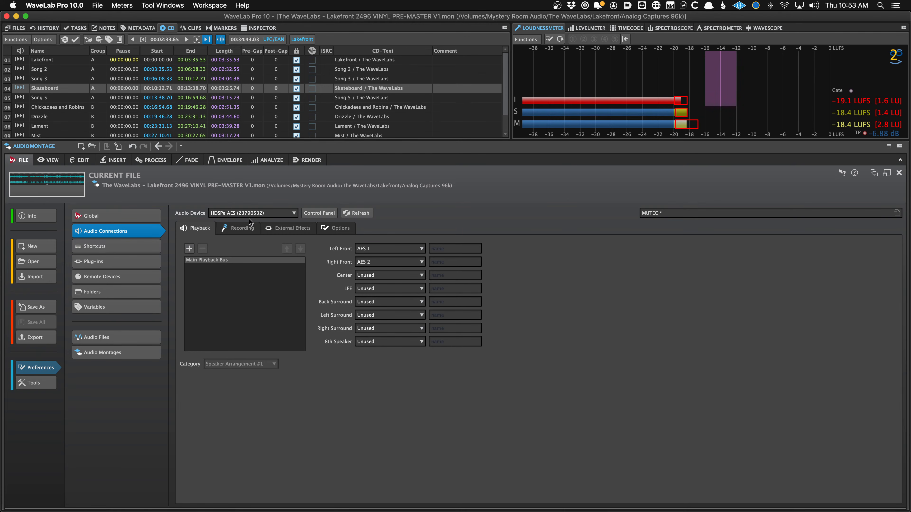
# Load the RME audio connections preset and review its playback buses from Raw Output up to Main Playback Bus
pyautogui.click(694, 218)
pyautogui.click(717, 287)
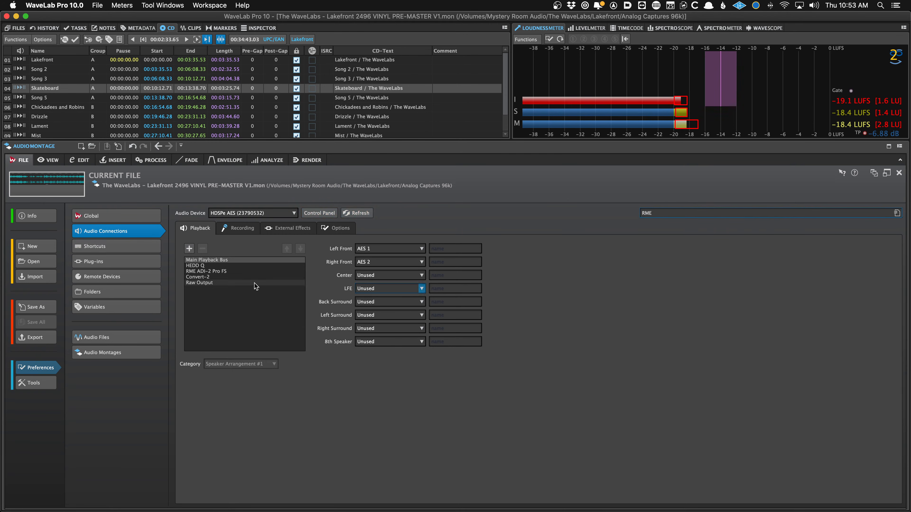
pyautogui.click(248, 287)
pyautogui.click(241, 277)
pyautogui.click(242, 272)
pyautogui.click(242, 265)
pyautogui.click(240, 259)
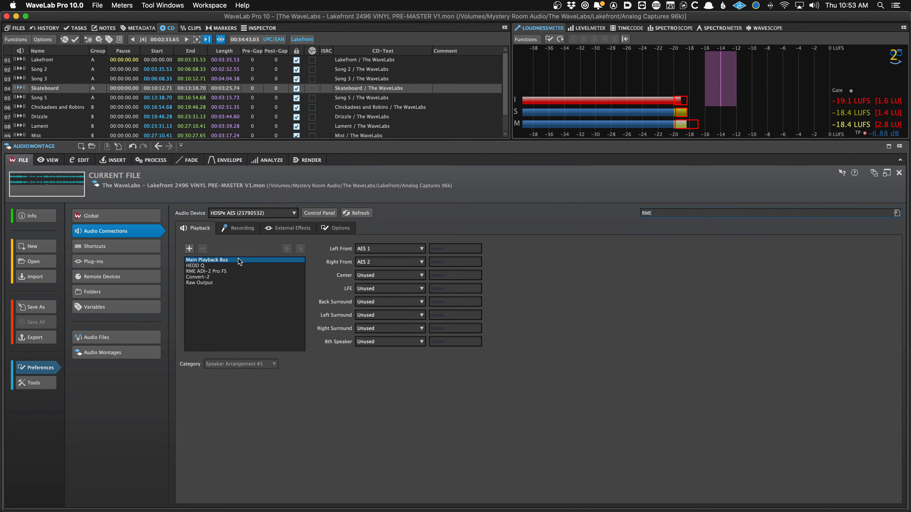
# Review the recording assignments and external effects ports of the HDSPe AES device, ending on the recording assignments
pyautogui.click(234, 229)
pyautogui.click(275, 230)
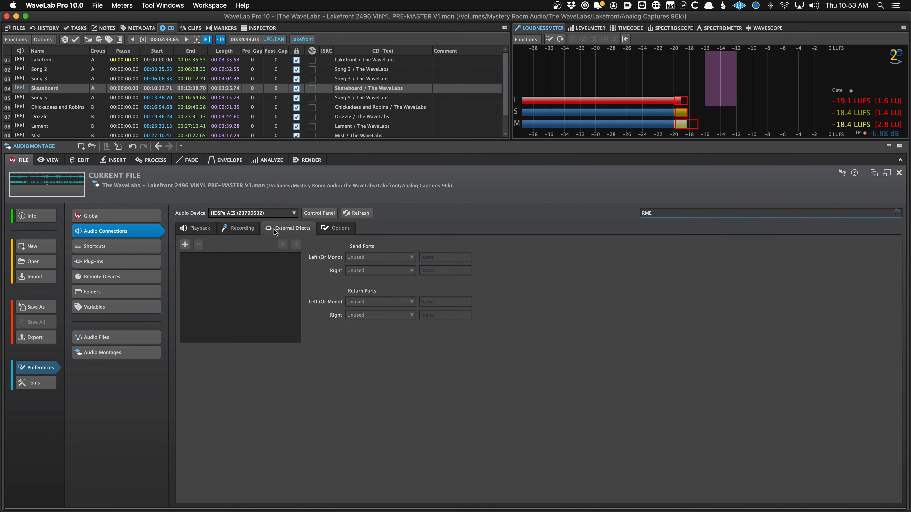
pyautogui.click(255, 231)
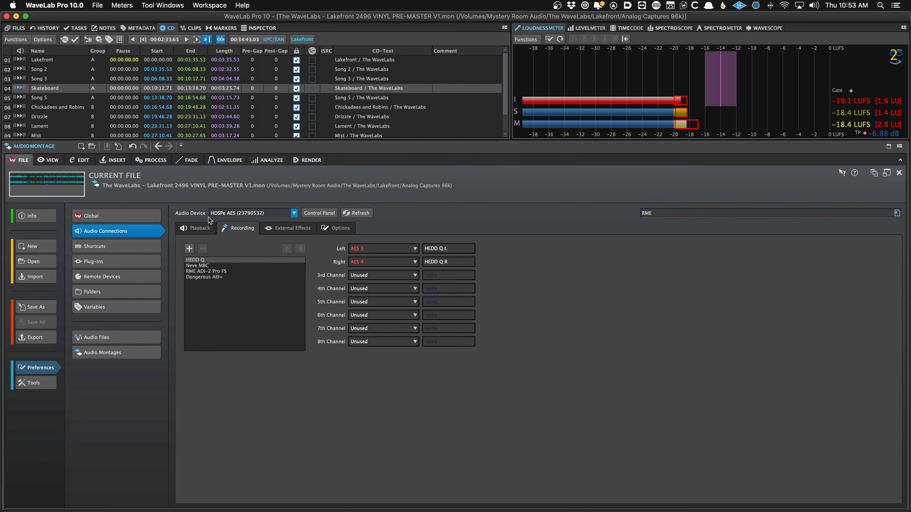
# Restart WaveLab and reopen the recent audio montage The WaveLabs - Lakefront 2496 VINYL PRE-MASTER V1
pyautogui.press('super+q')
pyautogui.moveTo(528, 501)
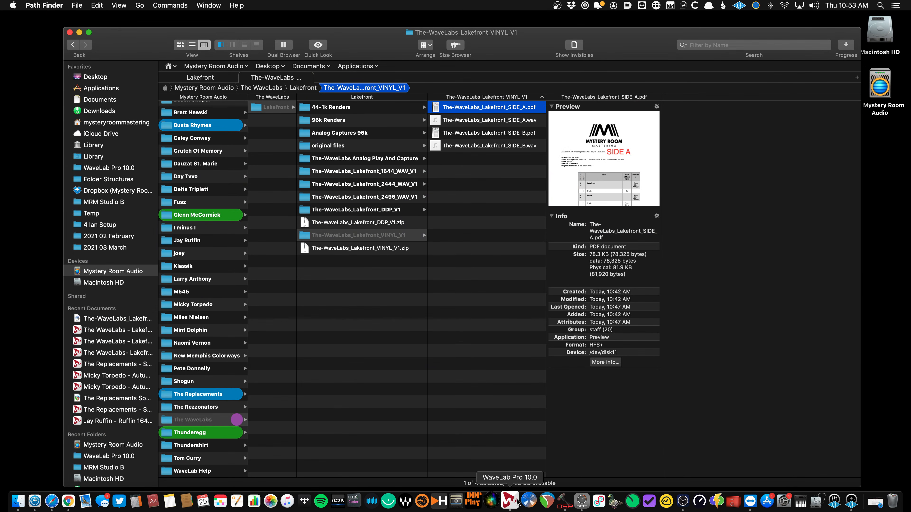
pyautogui.click(509, 500)
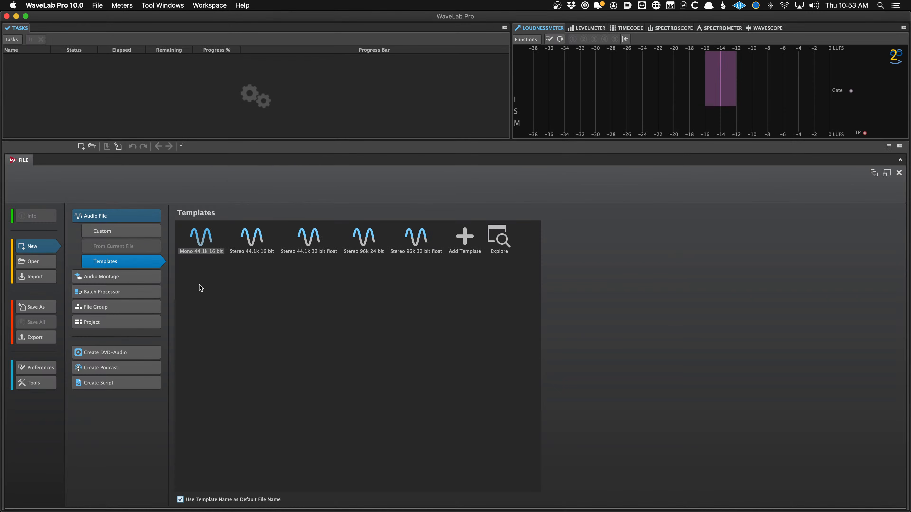
pyautogui.rightClick(209, 161)
pyautogui.moveTo(225, 177)
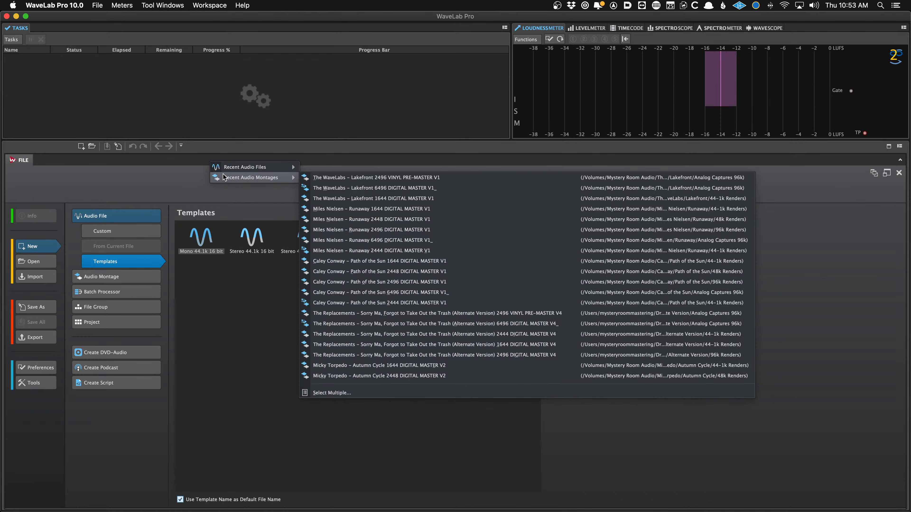
pyautogui.click(339, 177)
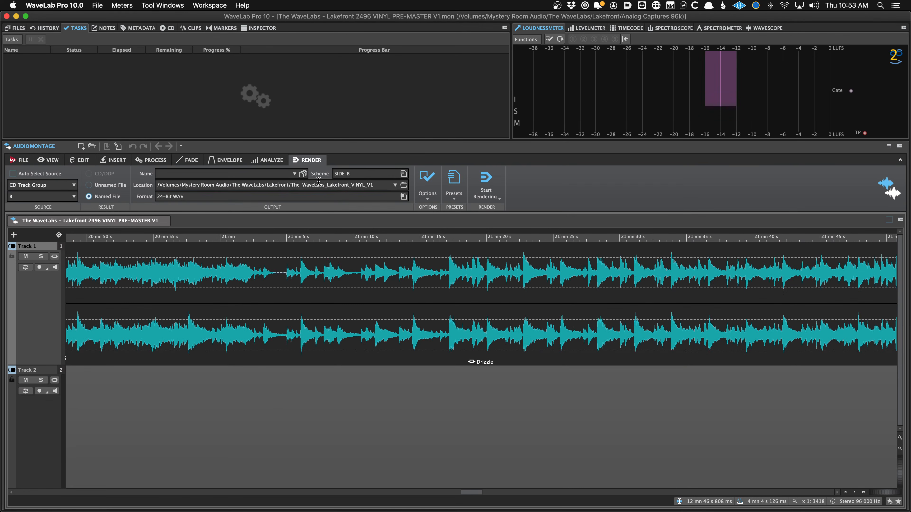
# In the audio connections preferences, name the Main Playback Bus's Left Front channel MAIN 1 and its Right Front channel MAIN RIGHT
pyautogui.press('super+comma')
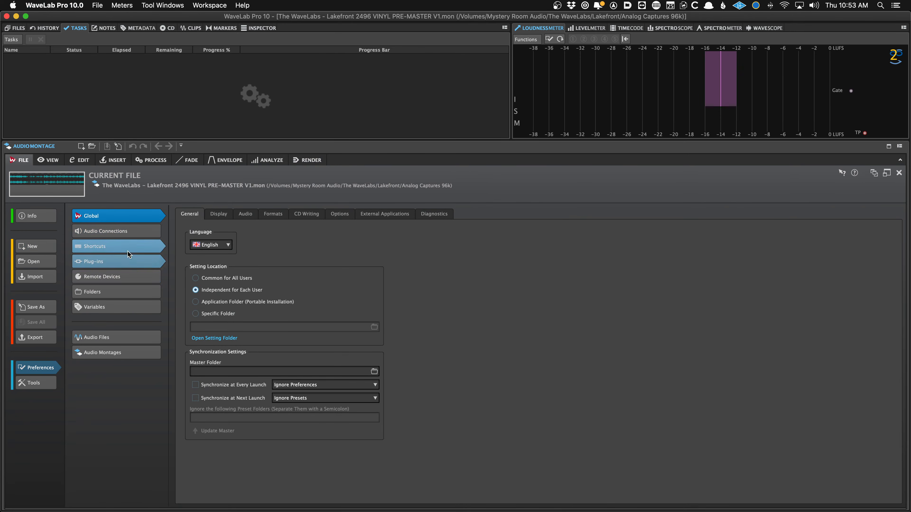
pyautogui.click(162, 231)
pyautogui.click(204, 228)
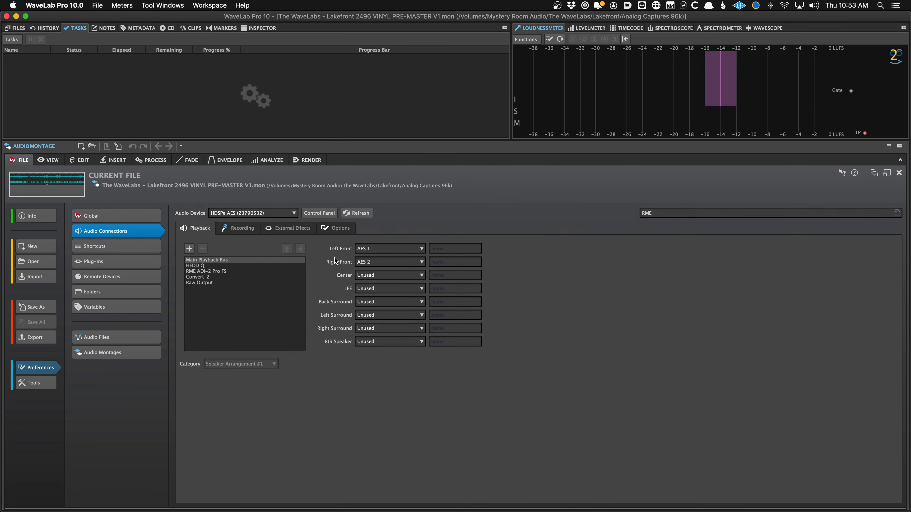
pyautogui.click(445, 248)
pyautogui.write('MAIN 1')
pyautogui.press('Return')
pyautogui.click(466, 262)
pyautogui.write('MAIN RIGH')
# Name the Center channel of the Main Playback Bus PREVIEW L
pyautogui.click(442, 275)
pyautogui.write('ORE')
pyautogui.doubleClick(442, 275)
pyautogui.write('PREVIEW')
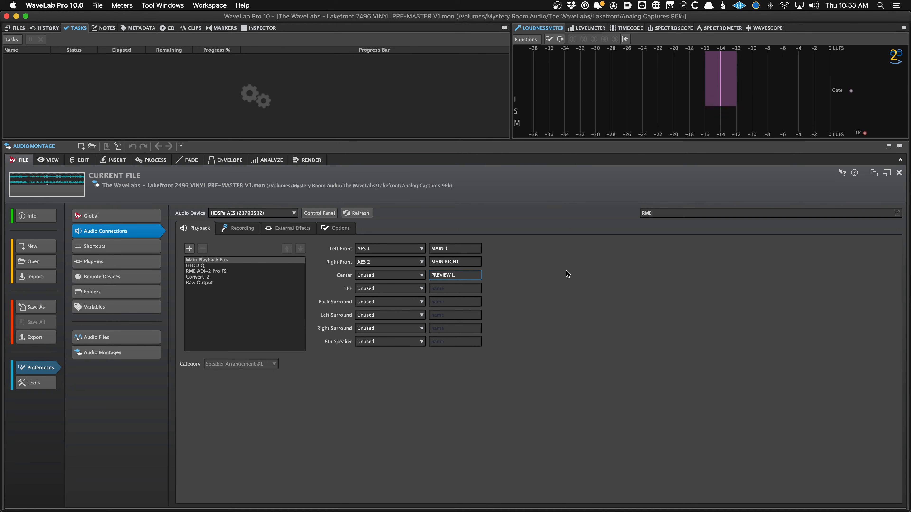
pyautogui.write(' L')
pyautogui.press('Return')
# Reuse the Center channel's name for the LFE channel, changing it to PREVIEW R
pyautogui.click(474, 276)
pyautogui.press('super+a')
pyautogui.press('super+c')
pyautogui.click(467, 287)
pyautogui.press('super+v')
pyautogui.press('BackSpace')
pyautogui.write('R')
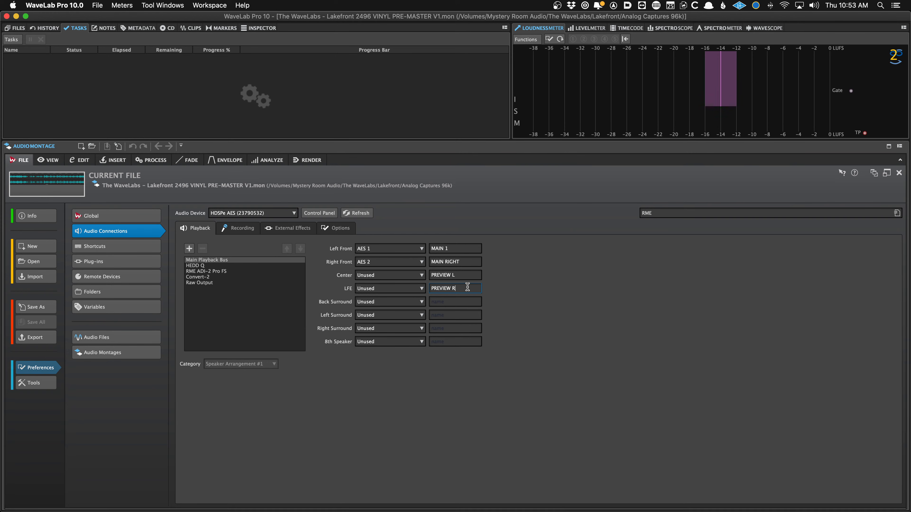
pyautogui.press('Return')
# Name the Back Surround channel PREVIEW 2L, based on the Center channel's name
pyautogui.click(466, 279)
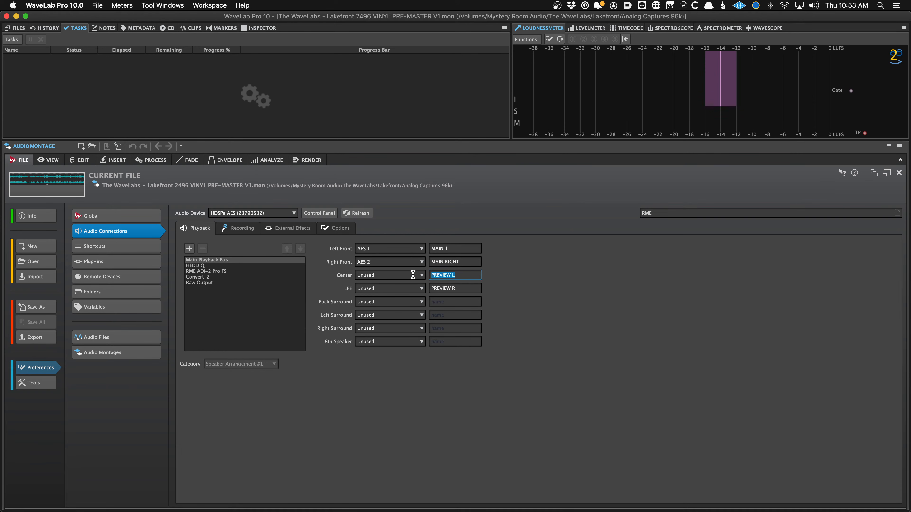
pyautogui.click(433, 303)
pyautogui.press('super+v')
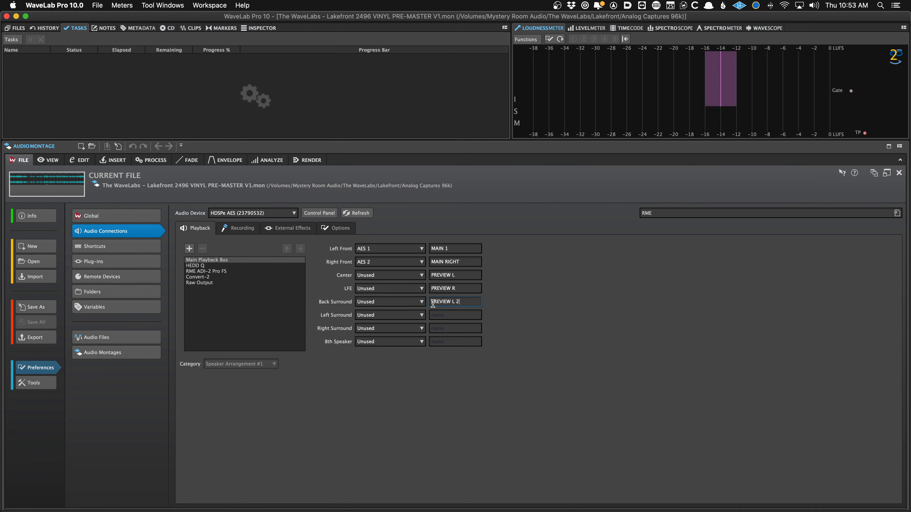
pyautogui.press('BackSpace')
pyautogui.press('BackSpace')
# Copy the Back Surround name to the Left Surround channel and change it to PREVIEW 2R
pyautogui.moveTo(472, 303); pyautogui.dragTo(424, 304)
pyautogui.click(430, 310)
pyautogui.press('super+v')
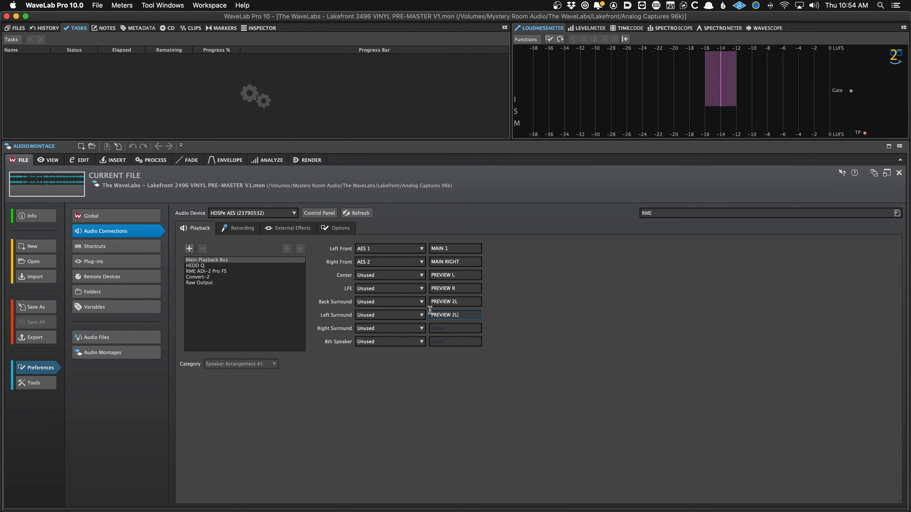
pyautogui.press('BackSpace')
pyautogui.write('R')
pyautogui.click(580, 334)
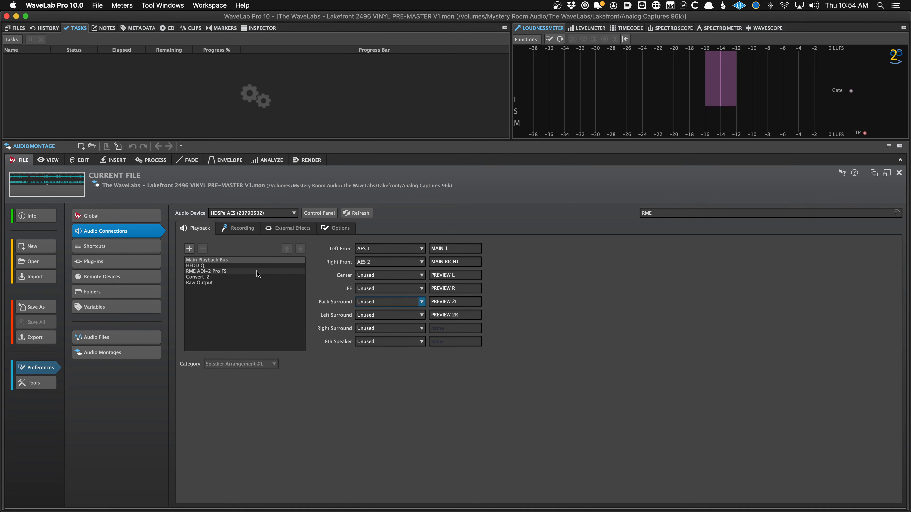
# Inspect the AES output ports available for the Back Surround channel, then review the channel names
pyautogui.click(378, 304)
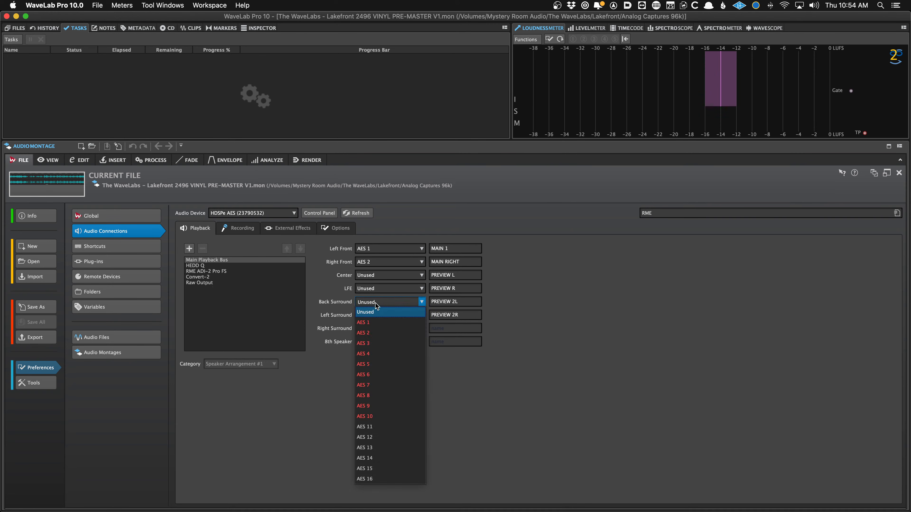
pyautogui.click(525, 314)
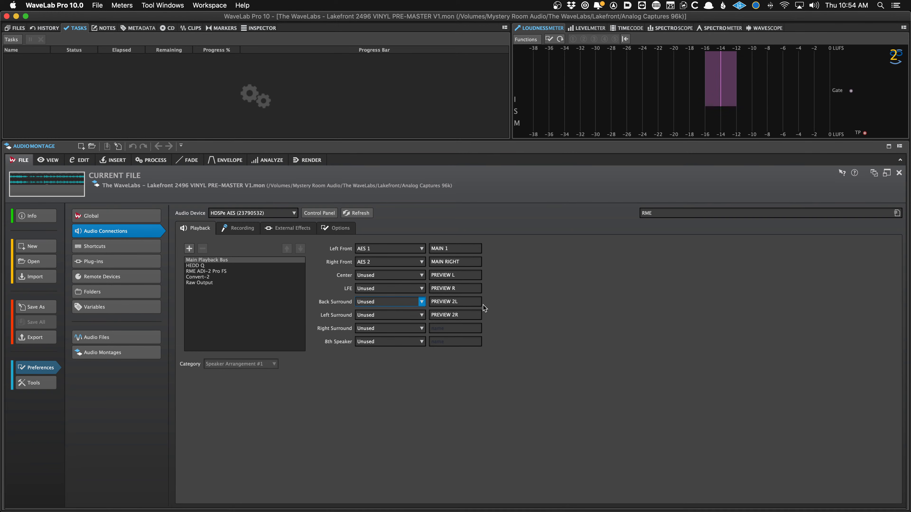
pyautogui.click(461, 273)
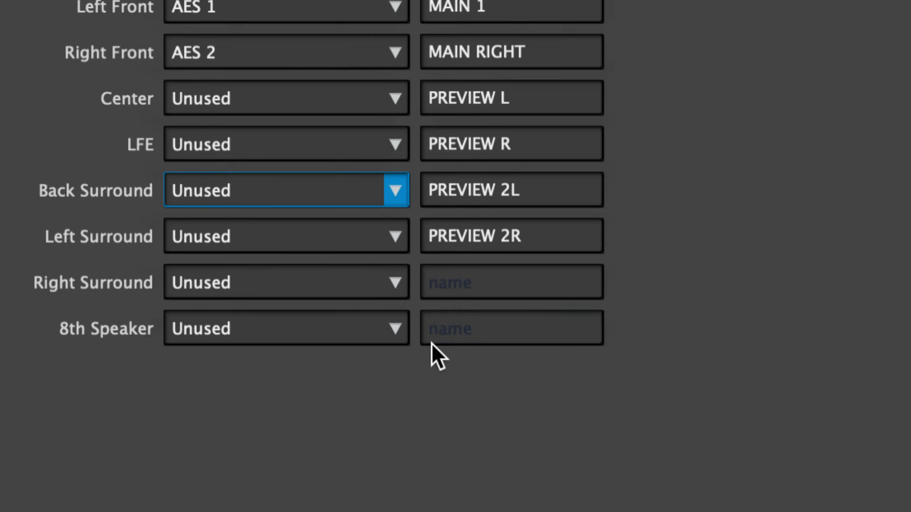
pyautogui.click(444, 330)
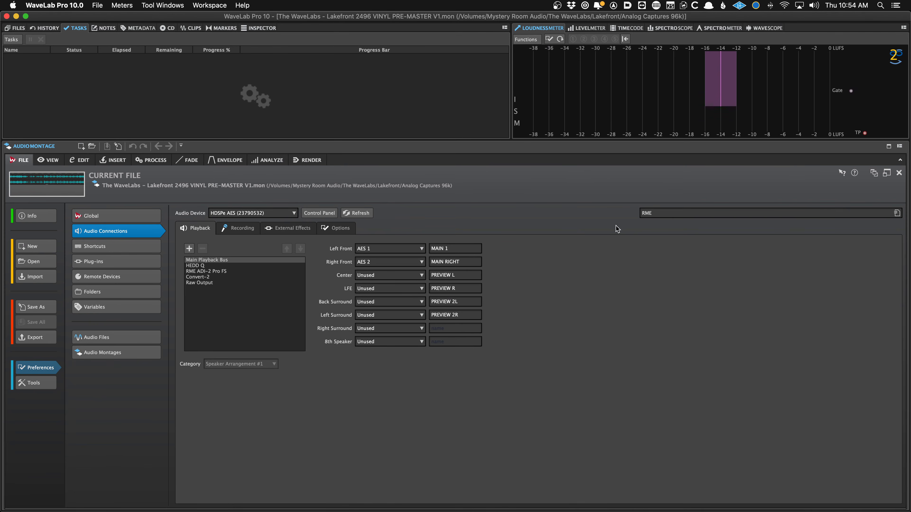
# Check the audio connections preset options, then return to the montage and show its full timeline
pyautogui.click(672, 216)
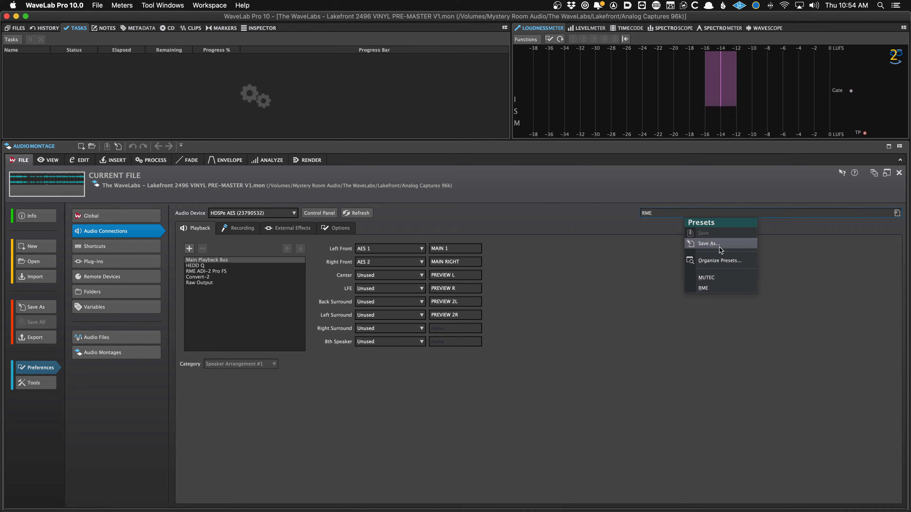
pyautogui.click(651, 268)
pyautogui.click(50, 185)
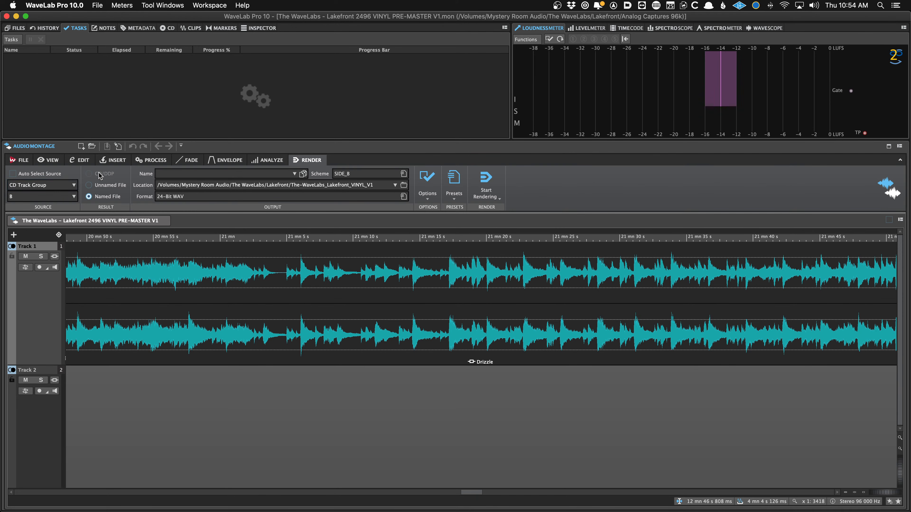
pyautogui.scroll(-10, 158, 243)
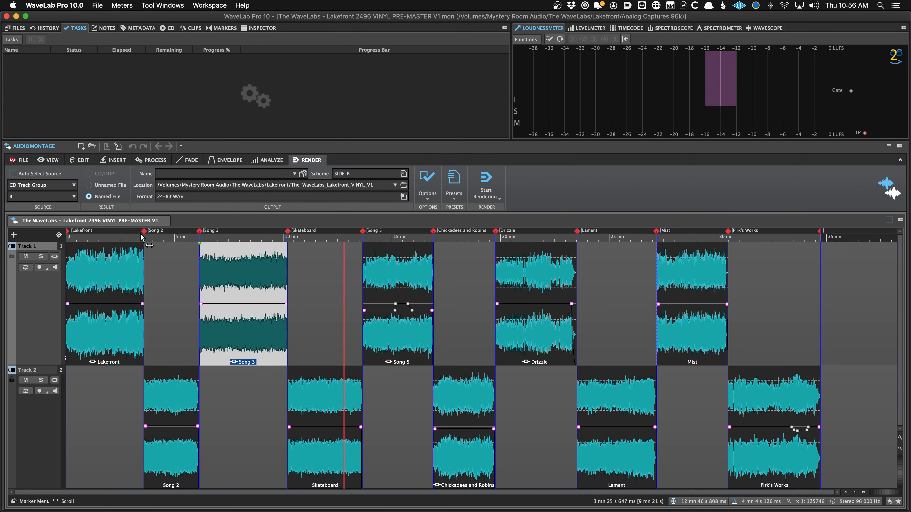
# Switch to Safari and view the opening of the Sonologyst article Mastering to Cassette Tape
pyautogui.moveTo(93, 508)
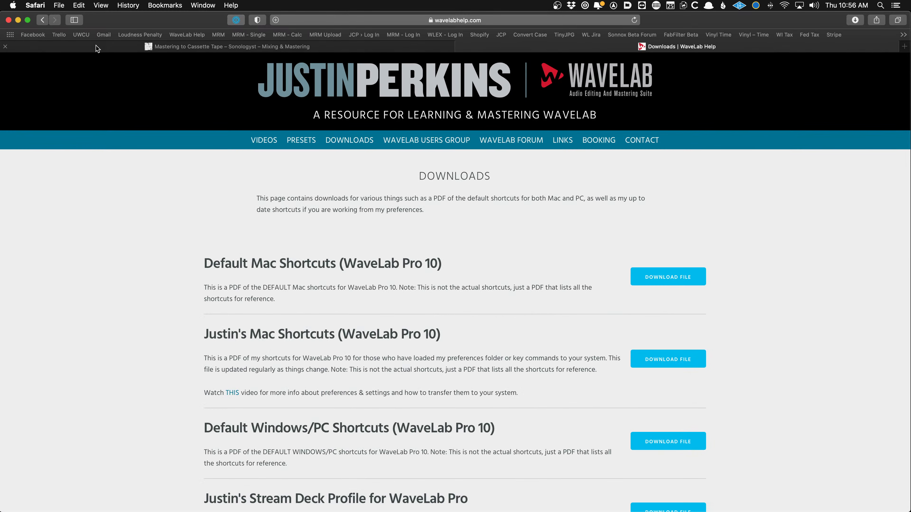
pyautogui.click(96, 46)
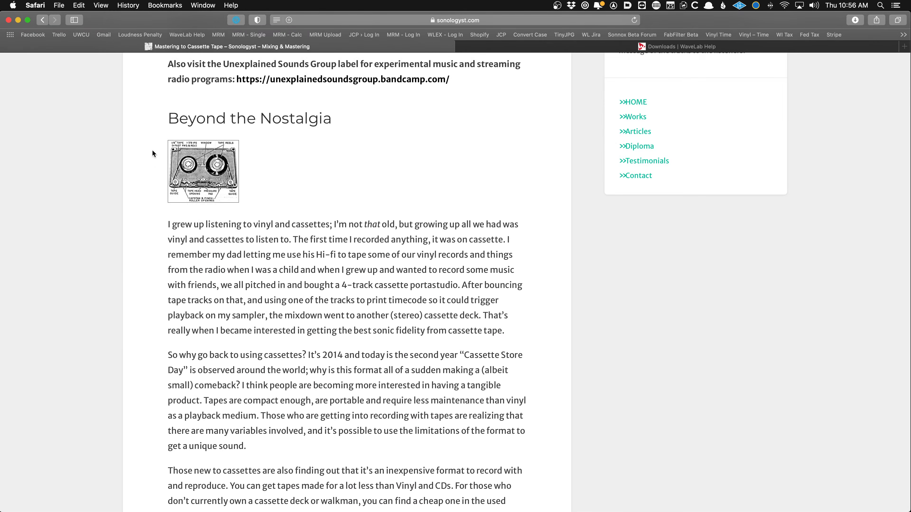
pyautogui.scroll(15, 152, 150)
pyautogui.scroll(-3, 153, 170)
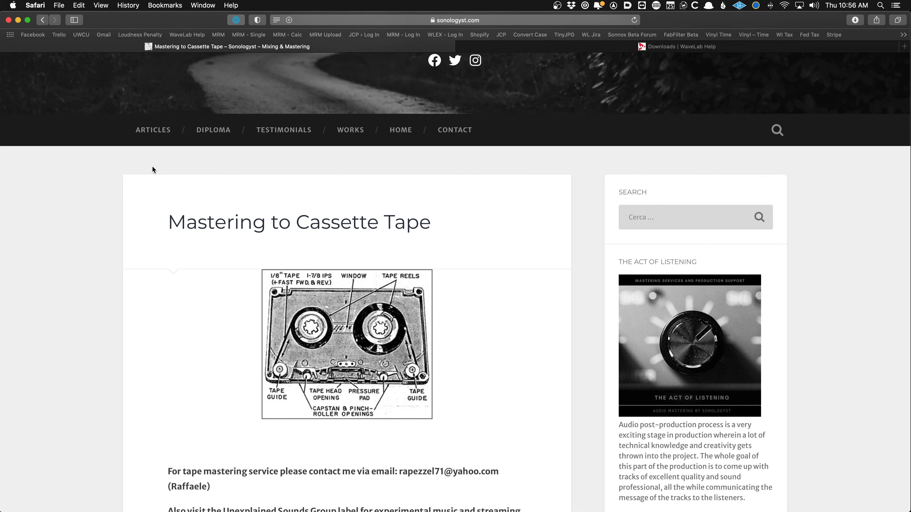
pyautogui.scroll(-1, 149, 168)
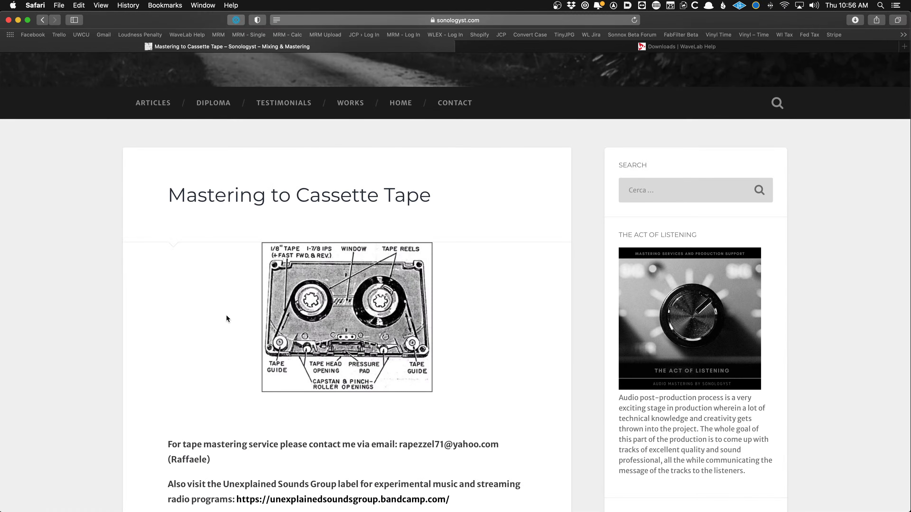
pyautogui.scroll(-2, 200, 214)
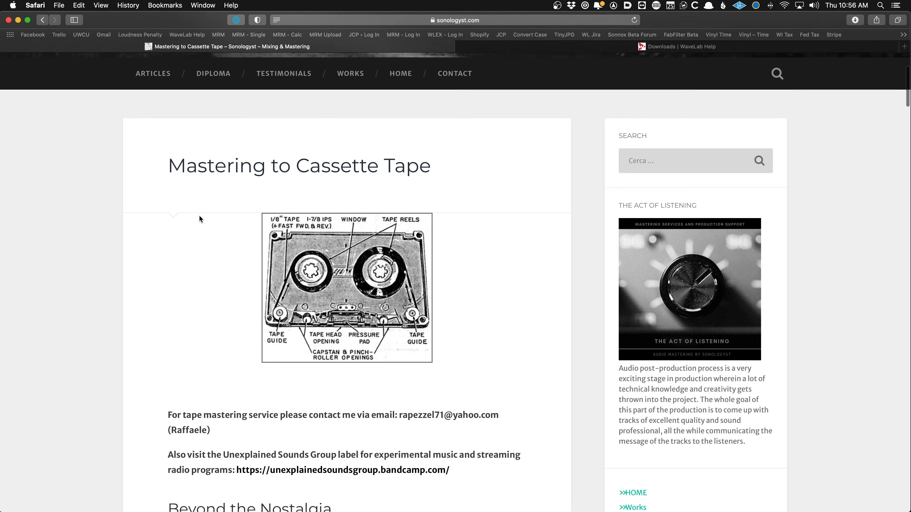
pyautogui.scroll(-5, 205, 194)
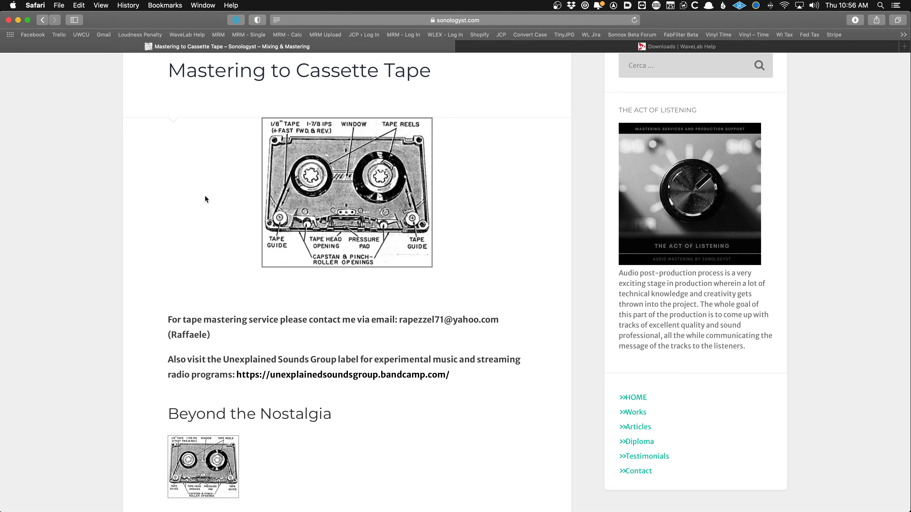
# Read through the cassette article from Beyond the Nostalgia to the descriptions of tape Types III and IV
pyautogui.scroll(-20, 205, 199)
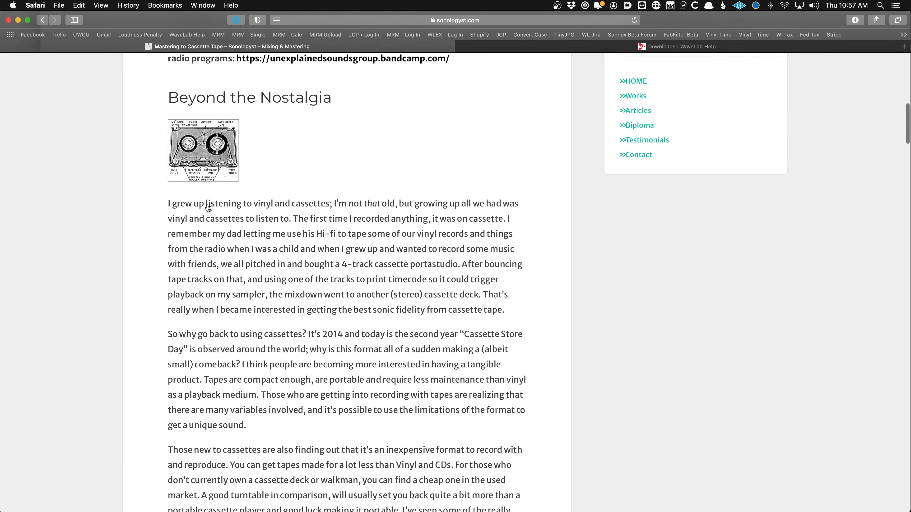
pyautogui.scroll(-20, 207, 204)
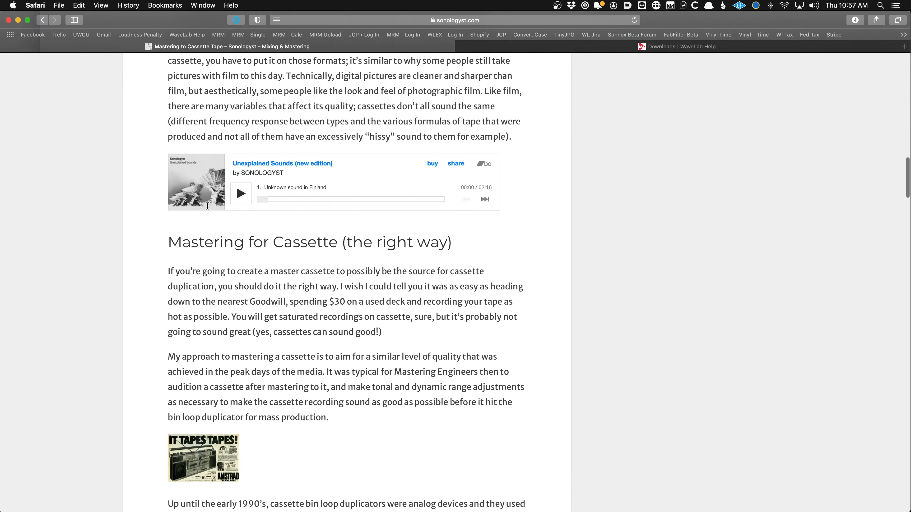
pyautogui.scroll(-20, 207, 206)
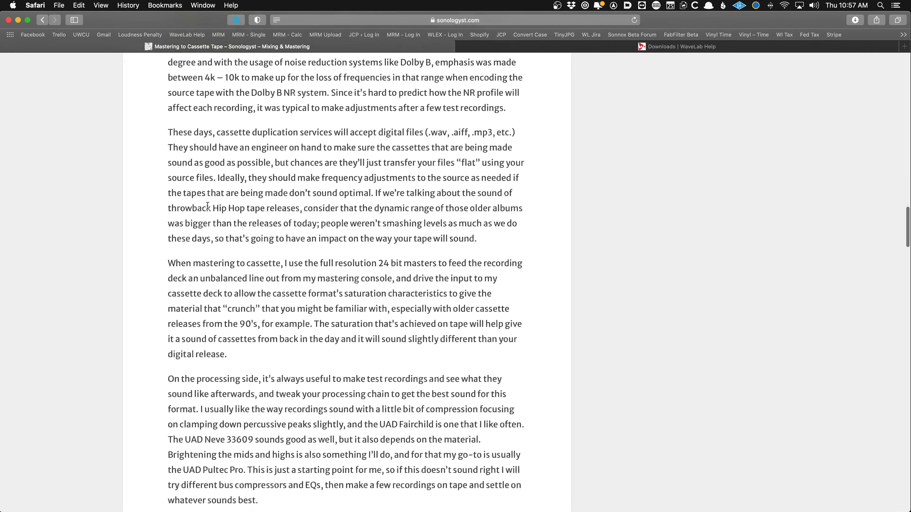
pyautogui.scroll(-15, 207, 206)
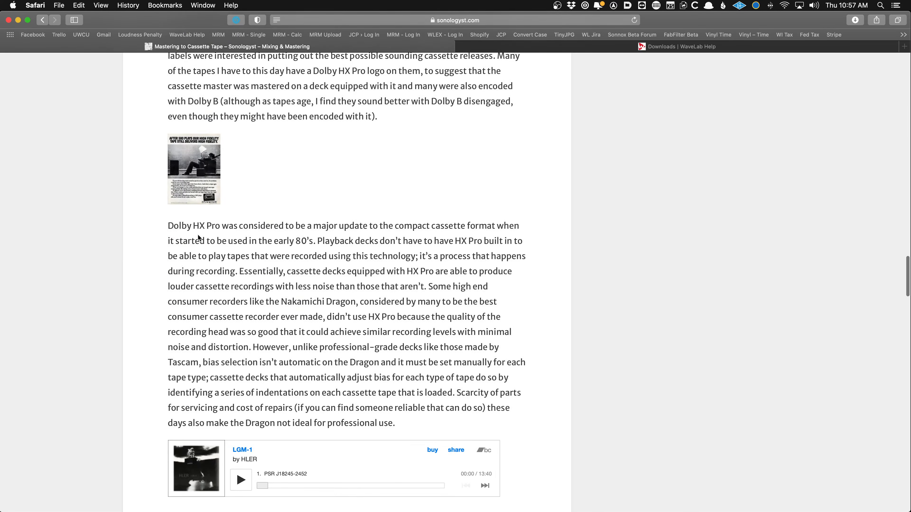
pyautogui.scroll(-5, 198, 235)
pyautogui.scroll(-20, 198, 235)
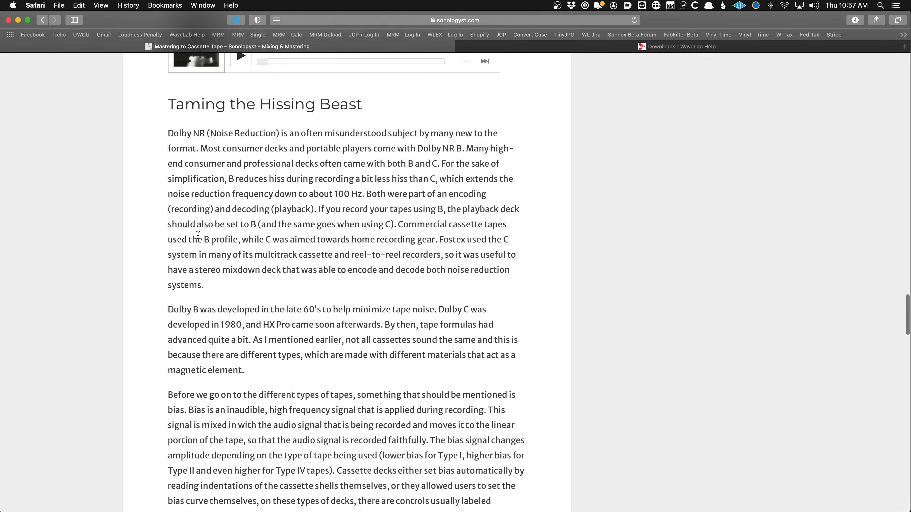
pyautogui.scroll(-12, 198, 235)
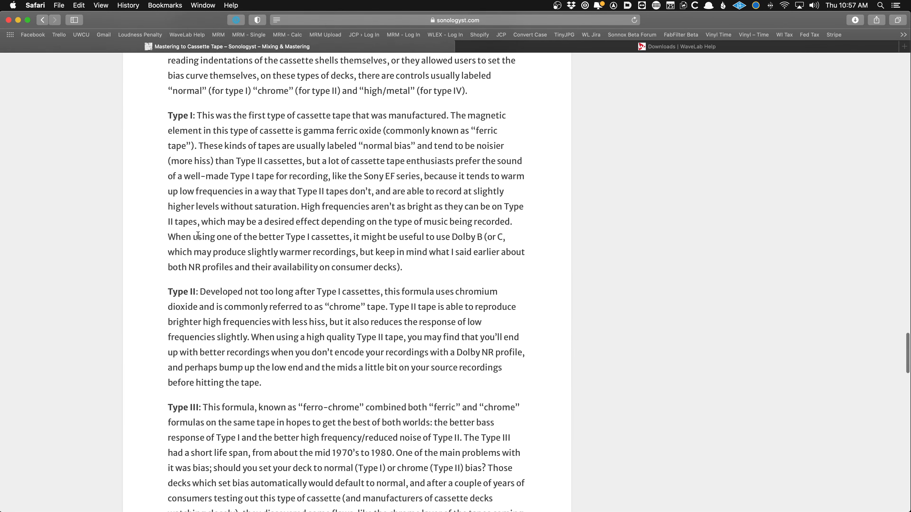
pyautogui.scroll(1, 198, 235)
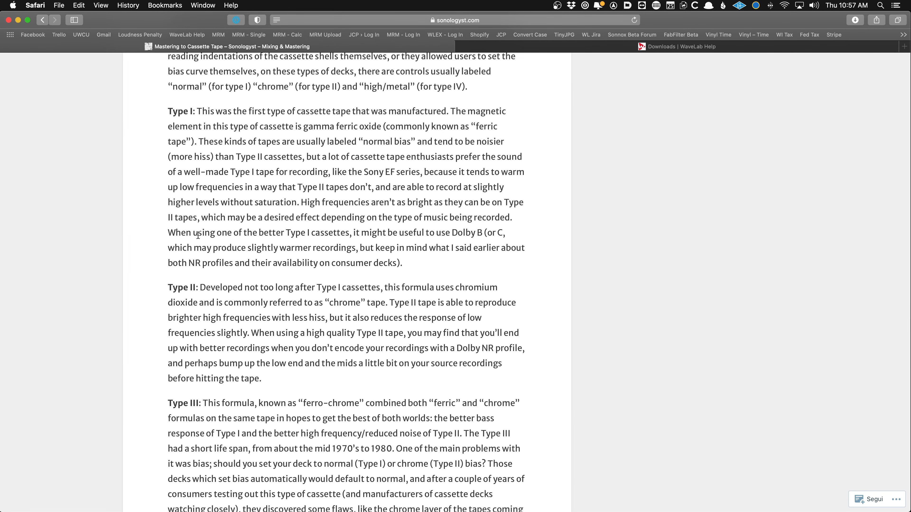
pyautogui.scroll(-15, 212, 273)
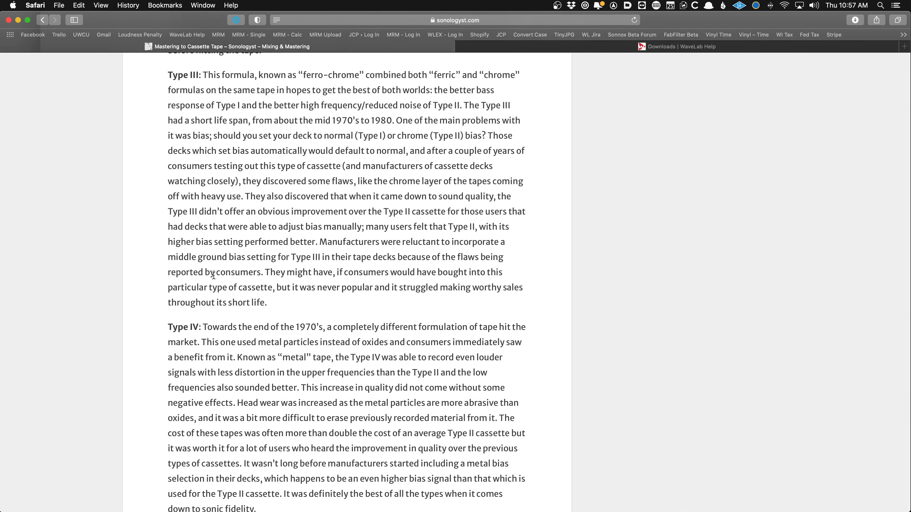
# Read the cassette article's closing paragraphs, then revisit its passages on noise reduction, processing and overloading a deck
pyautogui.scroll(-12, 212, 303)
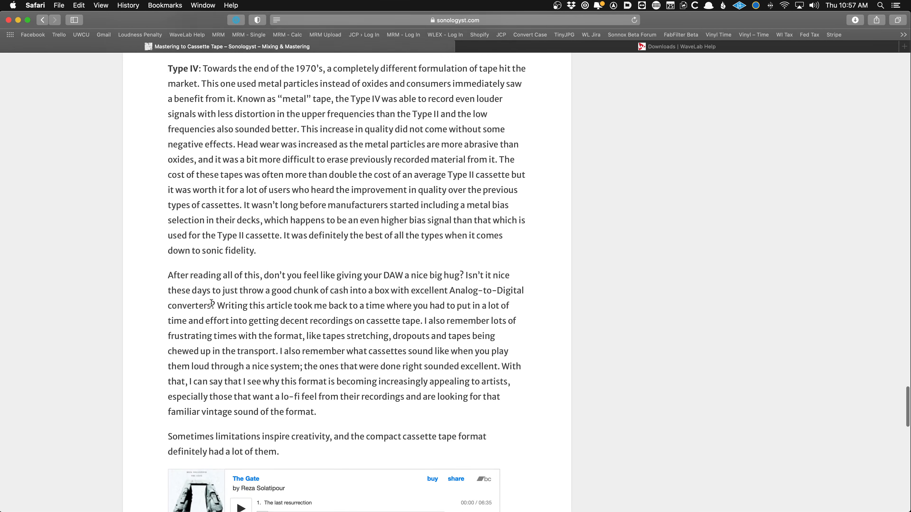
pyautogui.scroll(-7, 211, 303)
pyautogui.scroll(20, 215, 306)
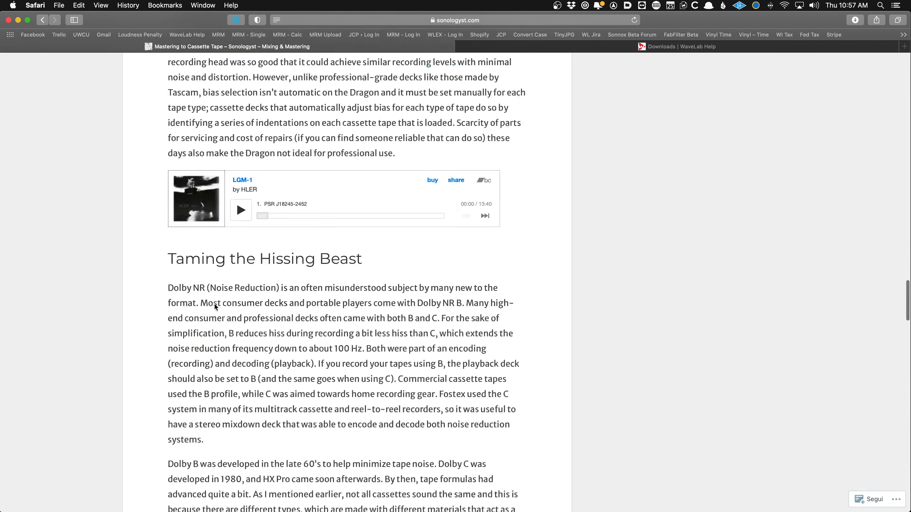
pyautogui.scroll(20, 215, 306)
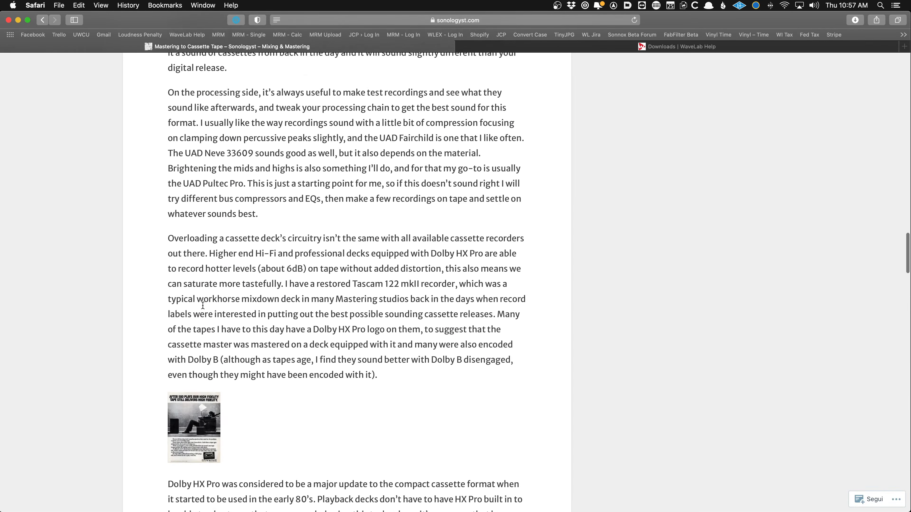
pyautogui.scroll(5, 203, 305)
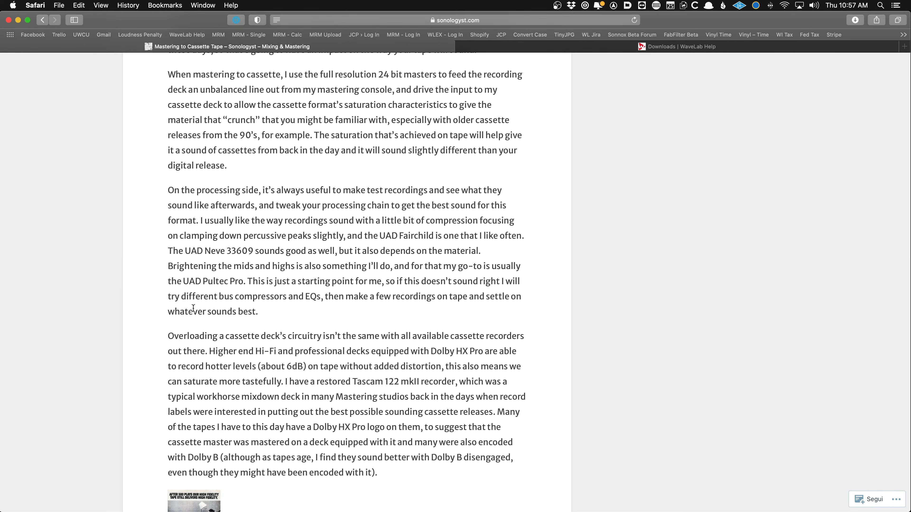
# Return to the opening of the Mastering to Cassette Tape article and view its title and introduction
pyautogui.scroll(20, 193, 308)
pyautogui.scroll(-9, 189, 319)
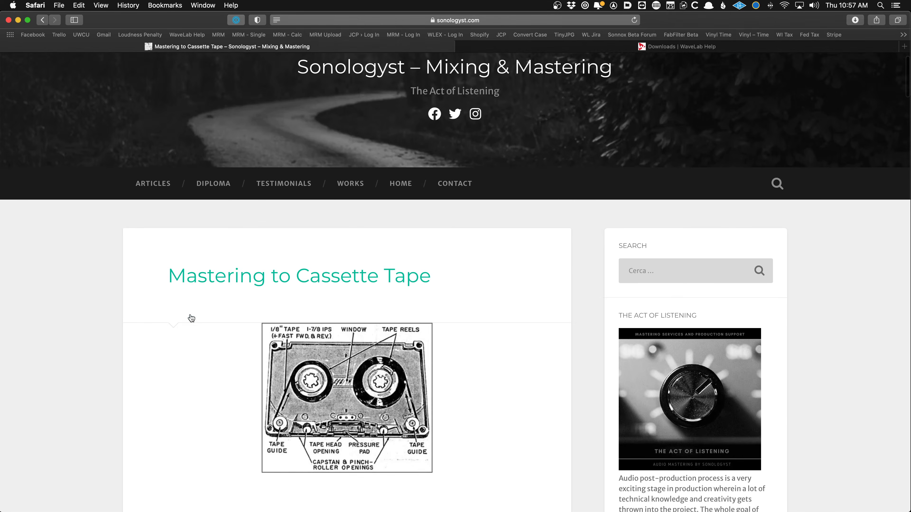
pyautogui.scroll(-4, 191, 319)
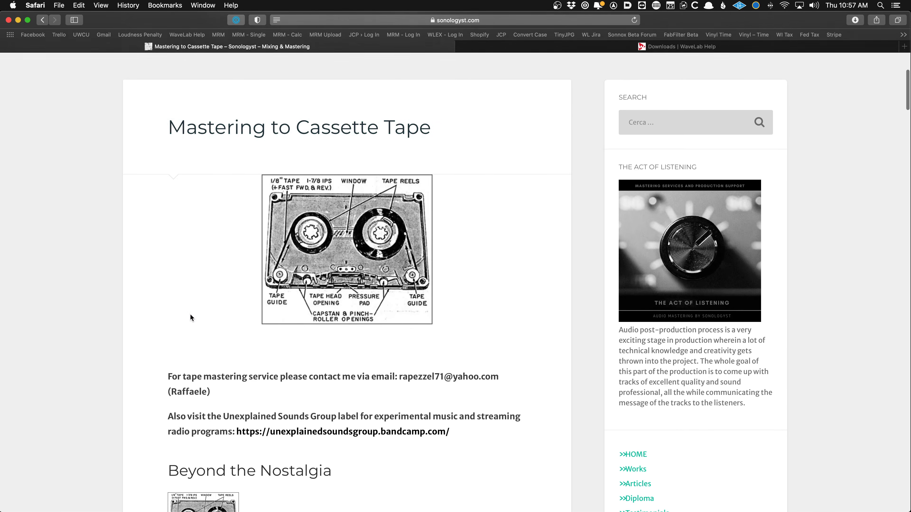
pyautogui.scroll(8, 190, 315)
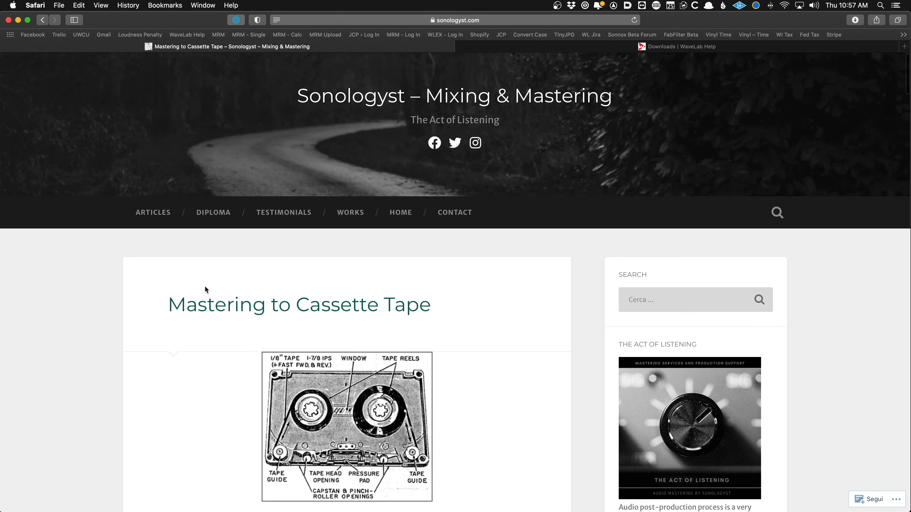
pyautogui.scroll(-1, 210, 265)
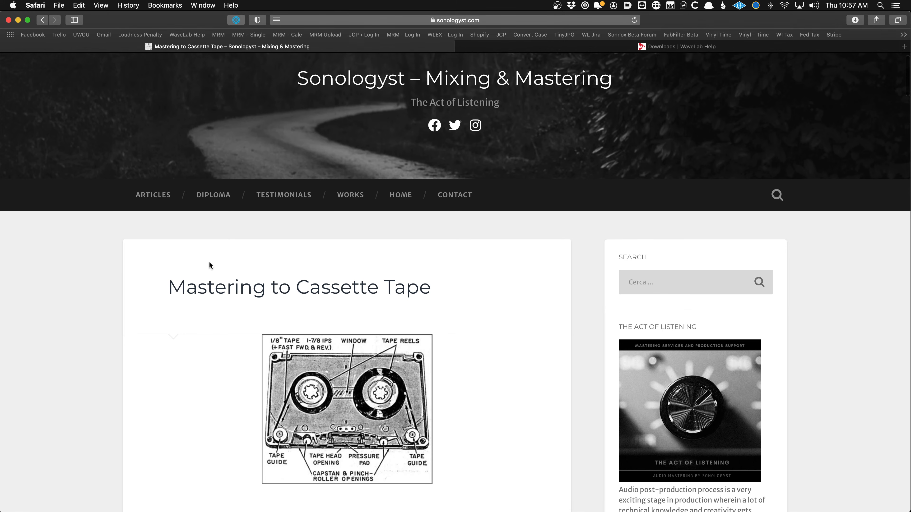
pyautogui.scroll(-5, 210, 266)
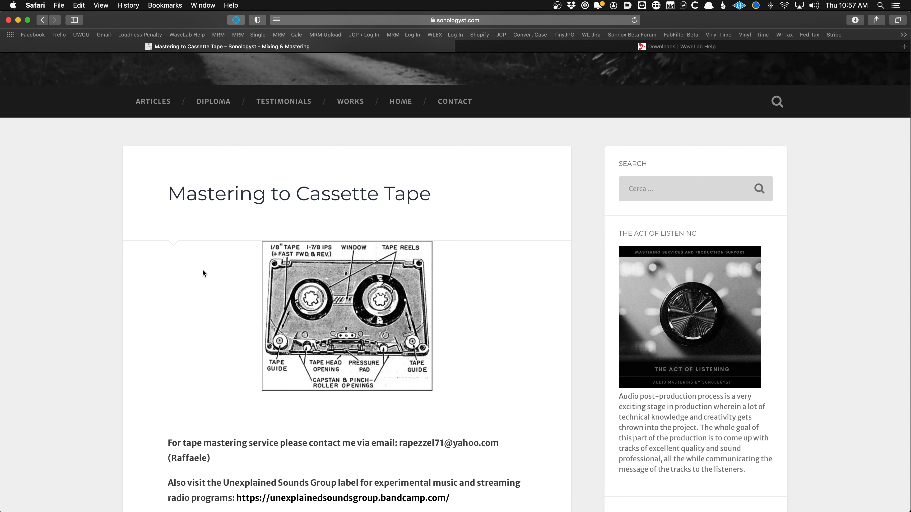
# Switch to WaveLab Pro and open the recent audio montage The WaveLabs - Lakefront 1644 DIGITAL MASTER V1
pyautogui.press('super+Tab')
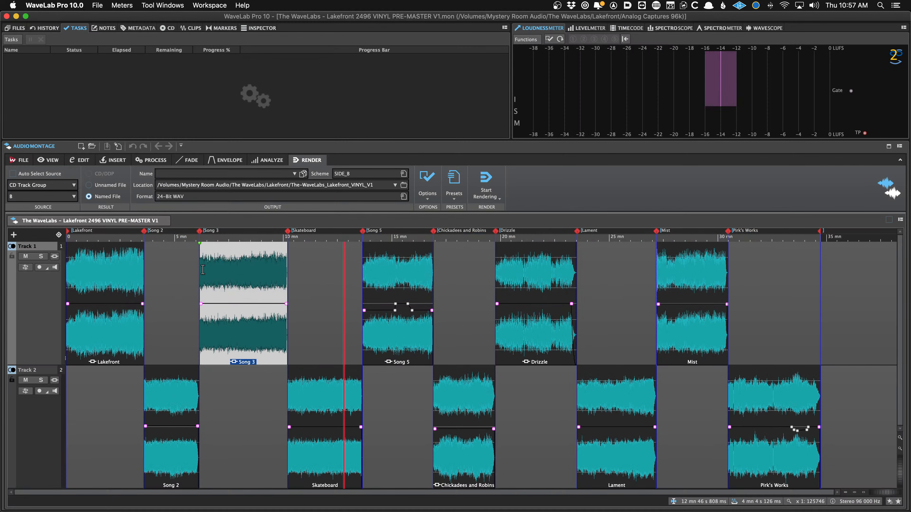
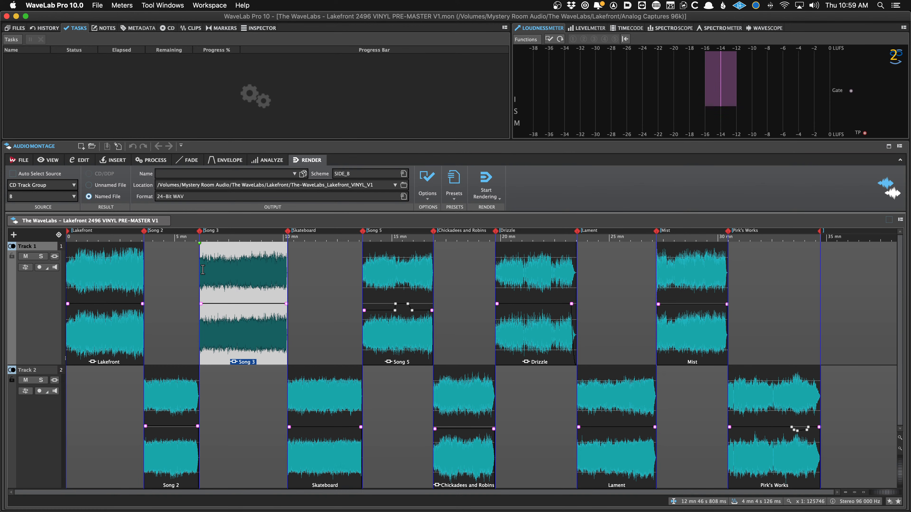
pyautogui.rightClick(204, 222)
pyautogui.moveTo(243, 262)
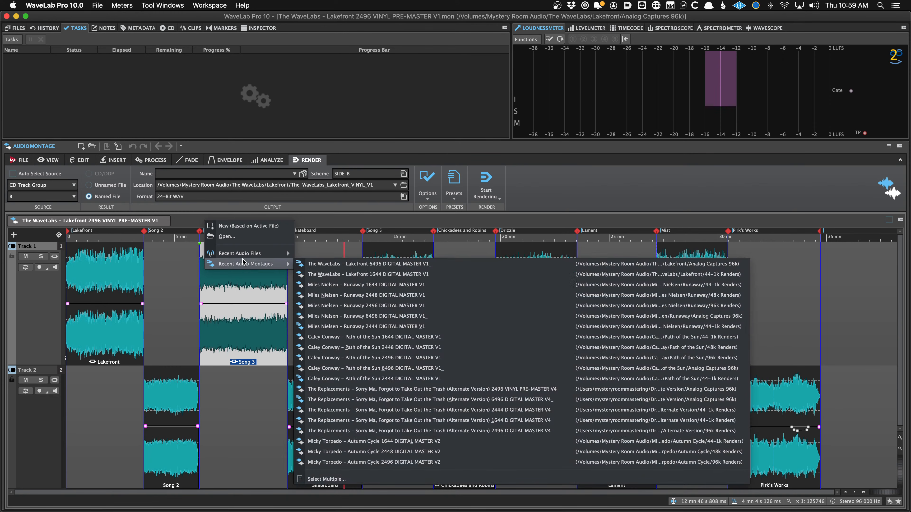
pyautogui.click(341, 274)
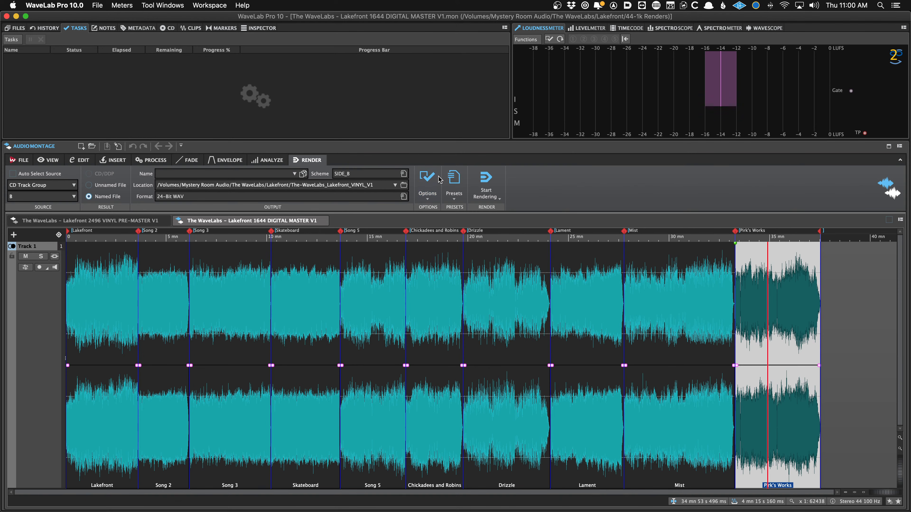
# Load the CASS SIDE A render preset for the digital master montage
pyautogui.click(449, 184)
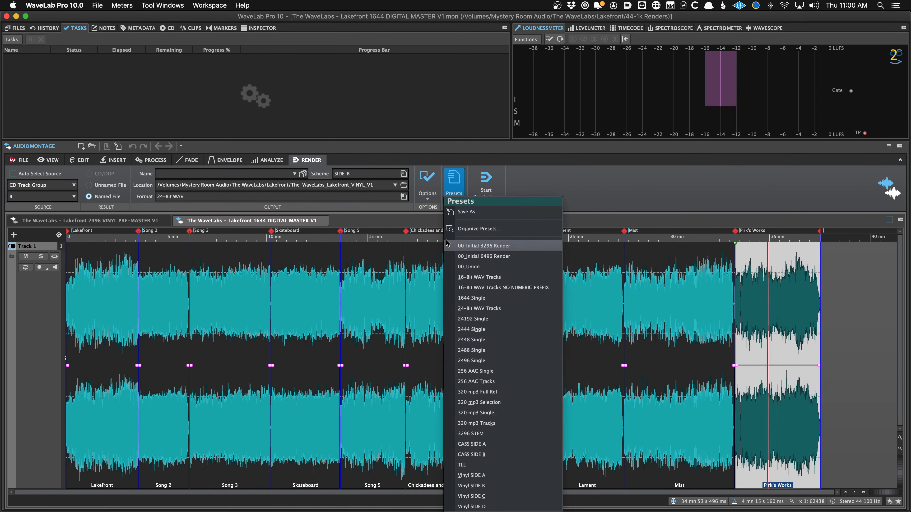
pyautogui.click(502, 444)
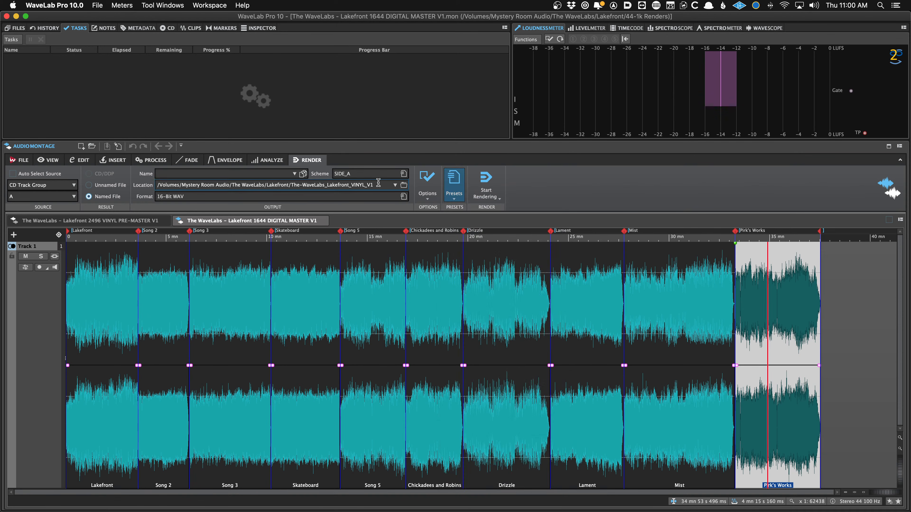
pyautogui.click(458, 179)
pyautogui.click(500, 445)
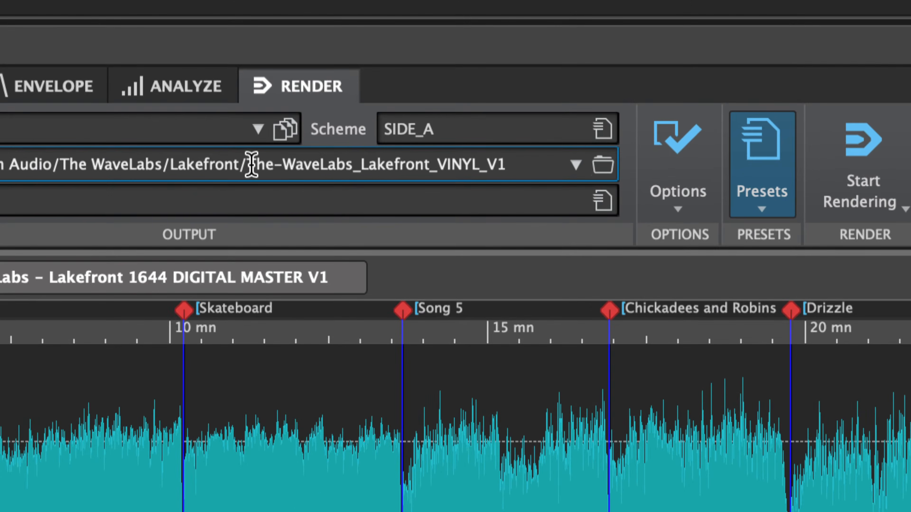
# Copy The-WaveLabs_Lakefront from the render location path and use it as the render name
pyautogui.moveTo(292, 184); pyautogui.dragTo(343, 180)
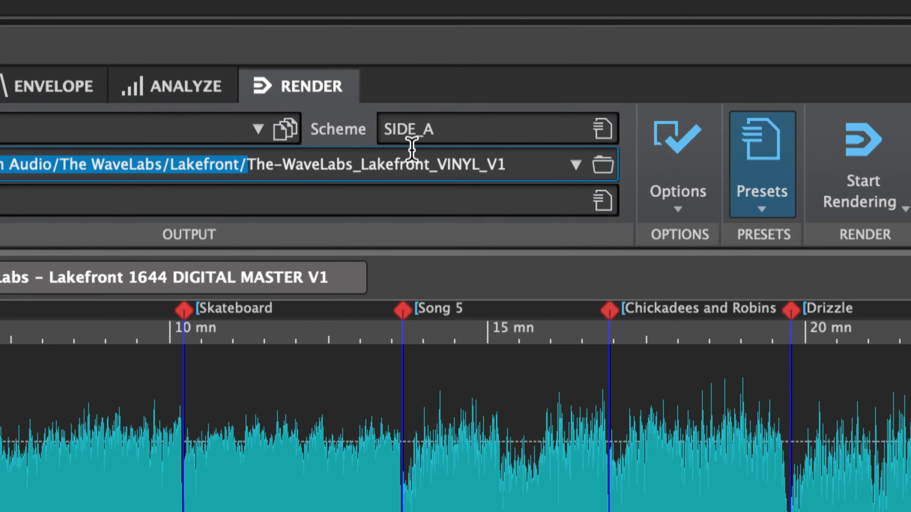
pyautogui.moveTo(412, 149); pyautogui.dragTo(423, 142)
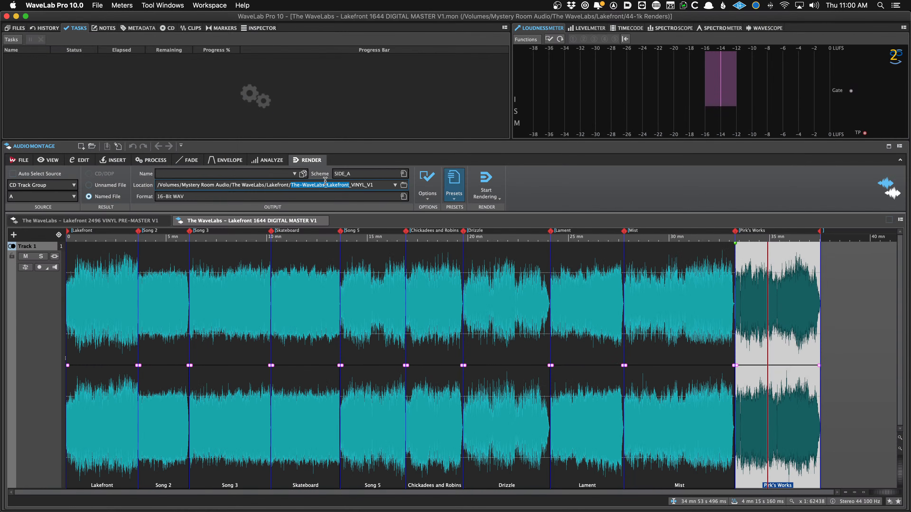
pyautogui.press('cmd+c')
pyautogui.click(240, 174)
pyautogui.press('cmd+v')
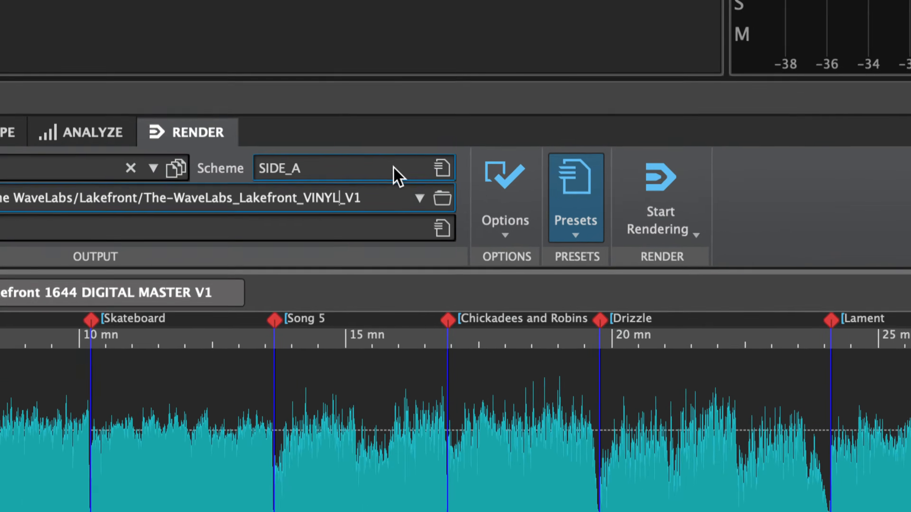
# Replace VINYL with CASS in the render location so the folder reads The-WaveLabs_Lakefront_CASS_V1
pyautogui.hotkey('shift', 'Left')
pyautogui.hotkey('shift', 'Left')
pyautogui.hotkey('shift', 'Left')
pyautogui.hotkey('shift', 'Left')
pyautogui.hotkey('shift', 'Left')
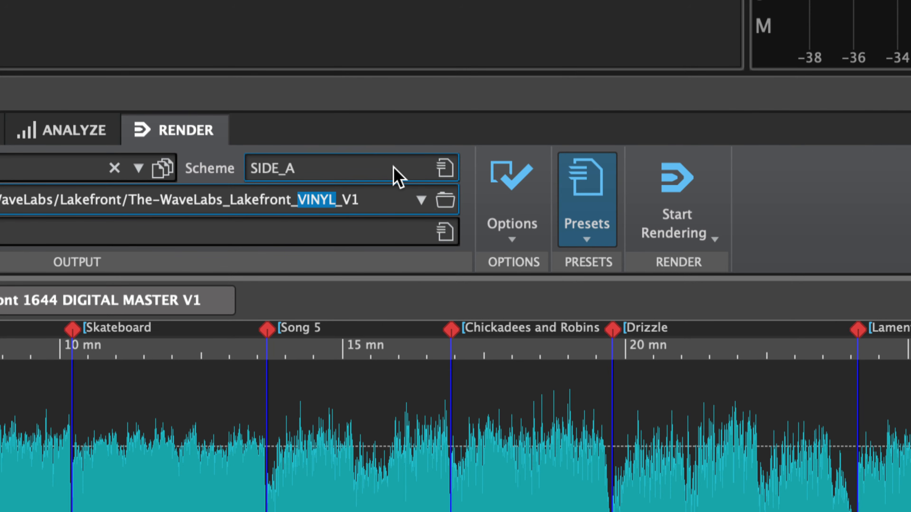
pyautogui.write('CASS')
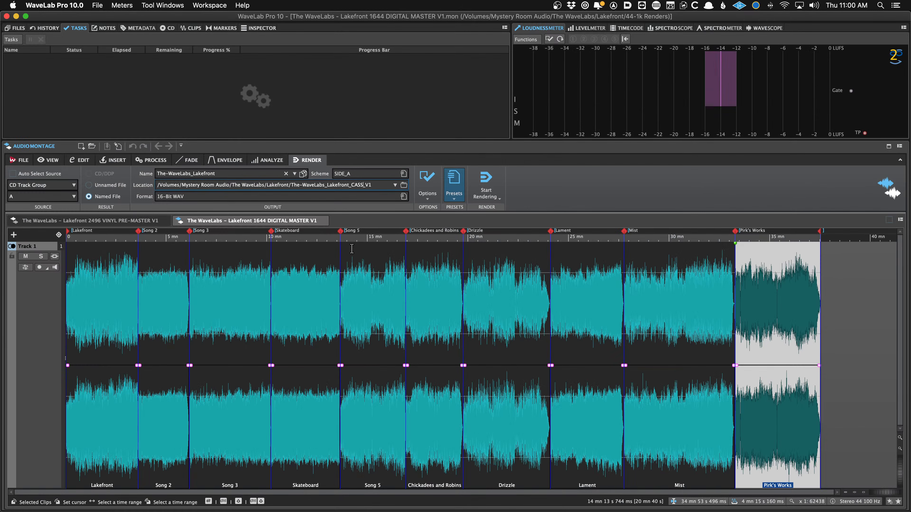
# Try to render CD track group A from the 1644 montage
pyautogui.click(292, 319)
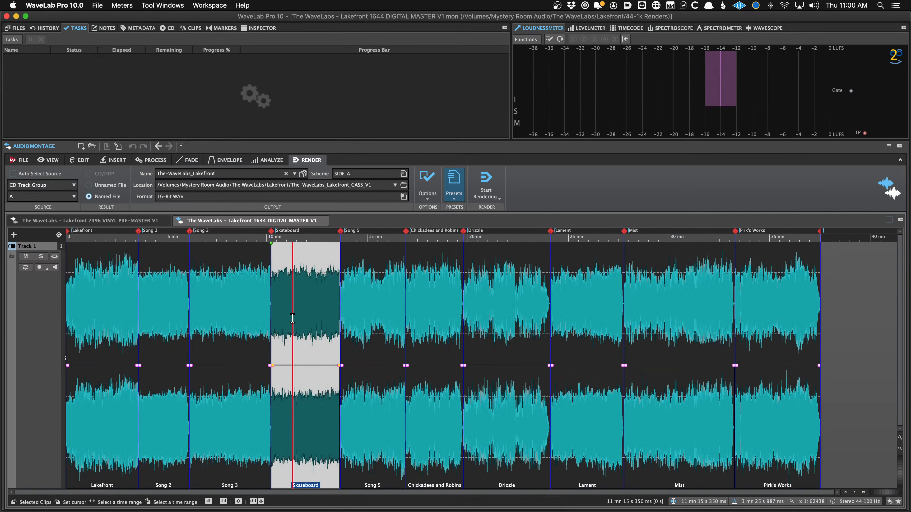
pyautogui.press('super+r')
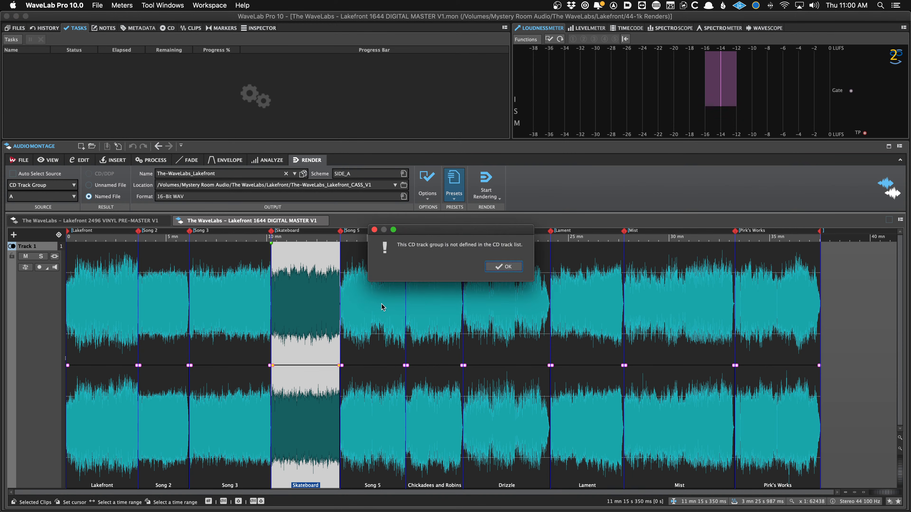
pyautogui.click(504, 267)
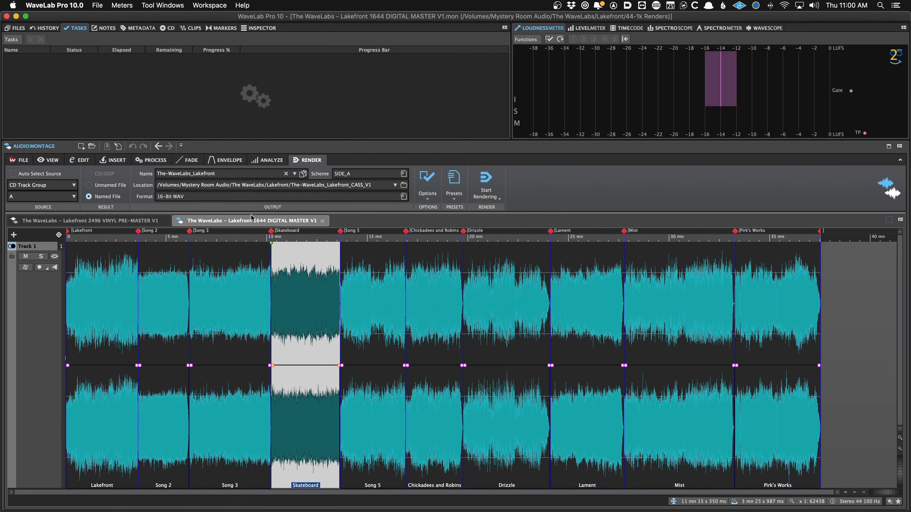
# Save the montage under the new name The WaveLabs - Lakefront 1644 CASSETTE PRE-MASTER V1
pyautogui.press('super+shift+s')
pyautogui.click(382, 231)
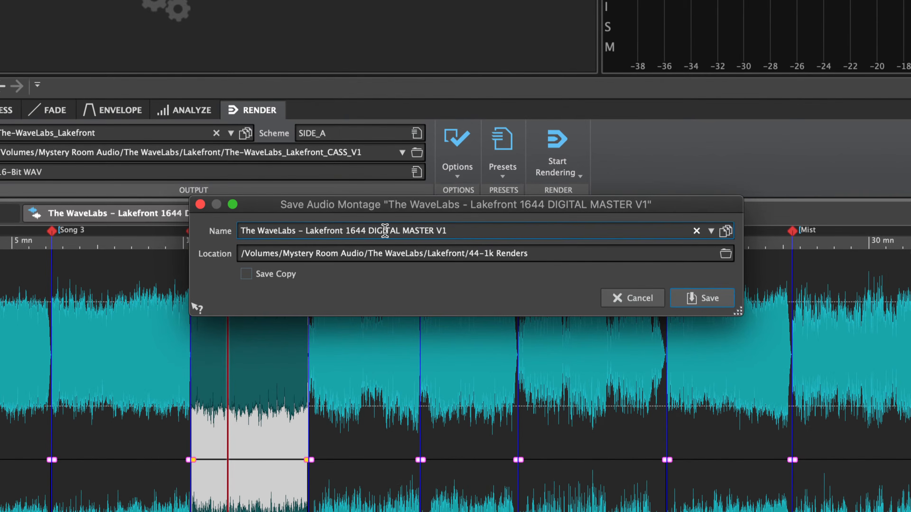
pyautogui.doubleClick(385, 231)
pyautogui.write('CASSSE')
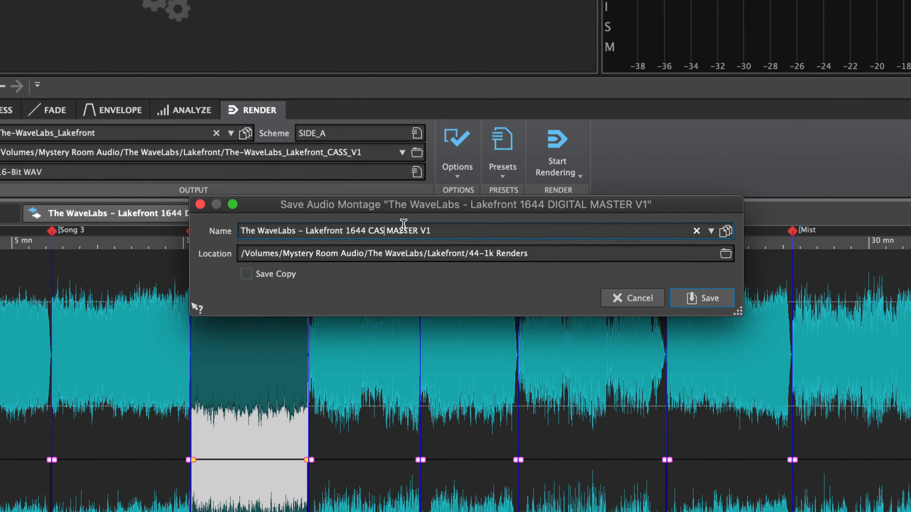
pyautogui.press('BackSpace')
pyautogui.press('BackSpace')
pyautogui.write('ETTE PRE-')
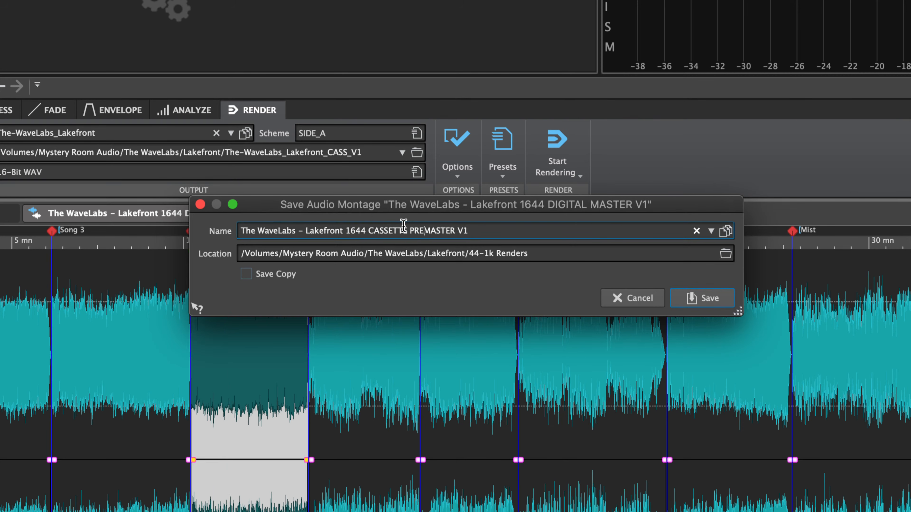
pyautogui.press('Return')
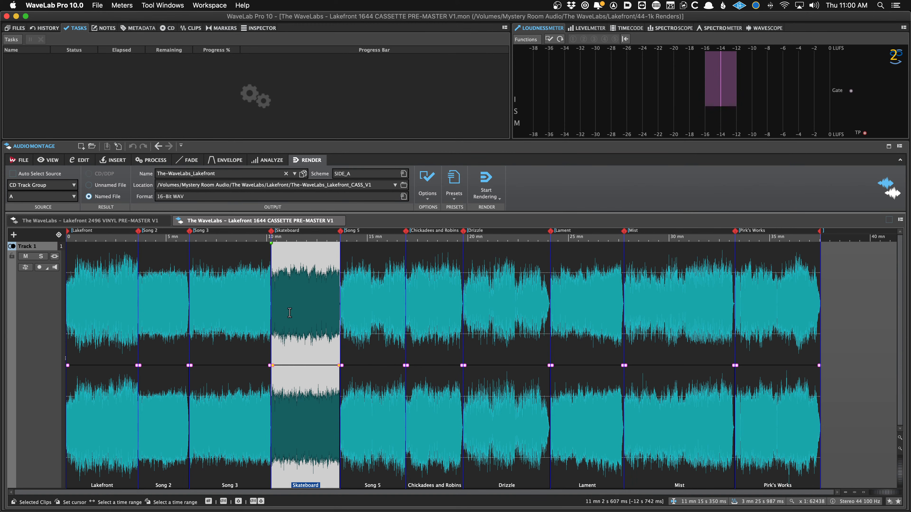
# Assign the CD tracks from Lakefront through Song 5 to group A and those from Chickadees and Robins onward to group B
pyautogui.click(167, 28)
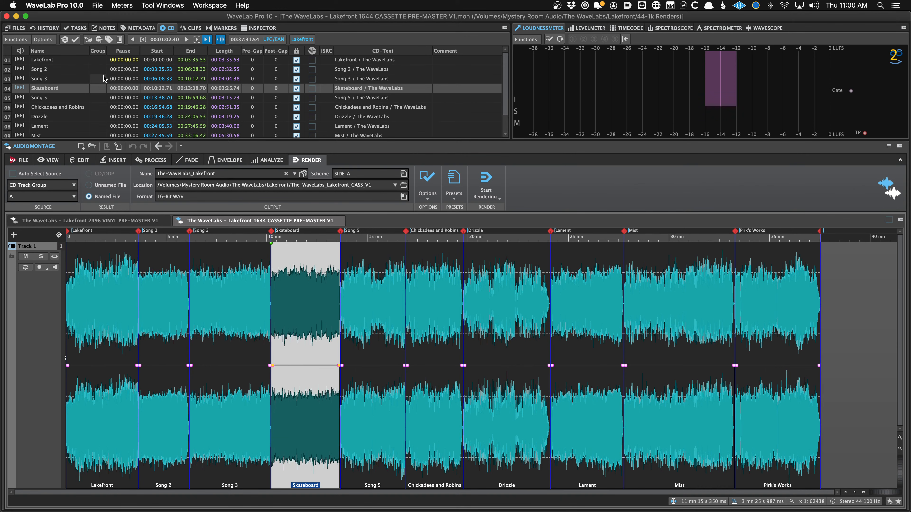
pyautogui.click(96, 61)
pyautogui.click(108, 98)
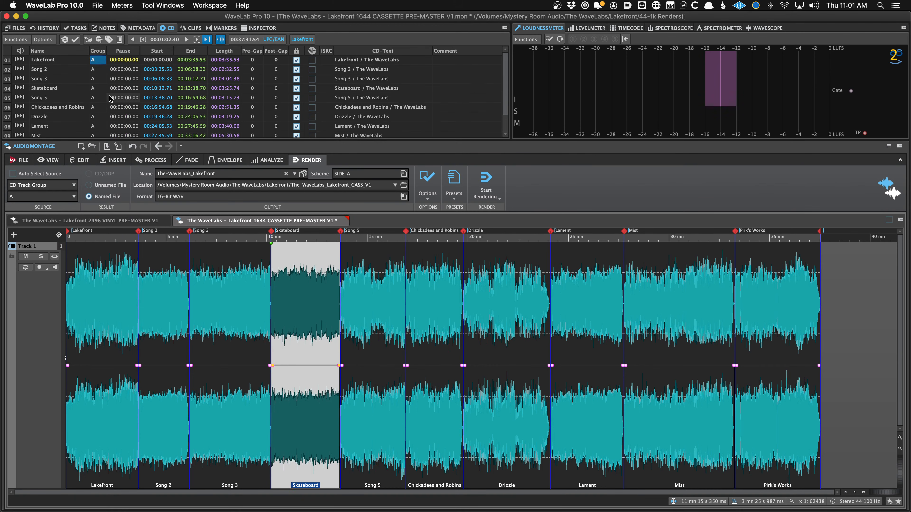
pyautogui.click(94, 109)
pyautogui.click(108, 154)
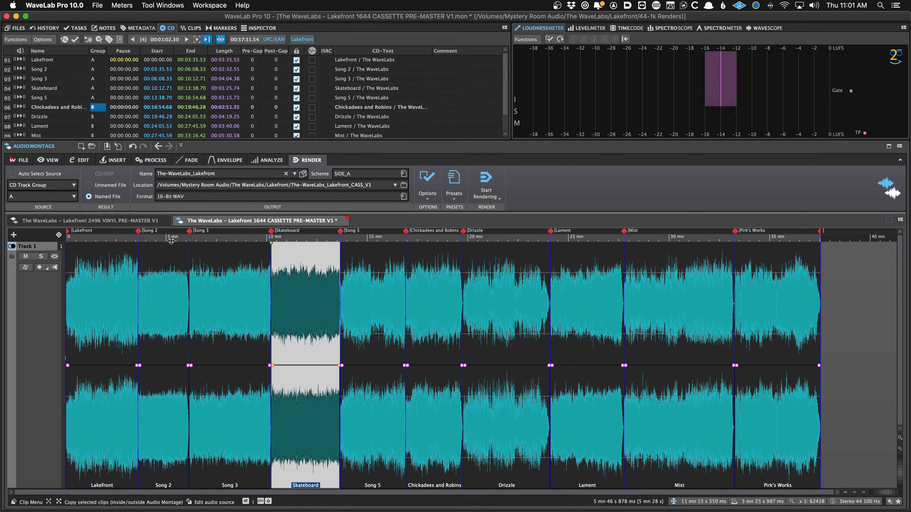
# Save the cassette pre-master montage and render side A as a 16-bit WAV
pyautogui.press('super+s')
pyautogui.click(117, 263)
pyautogui.click(281, 279)
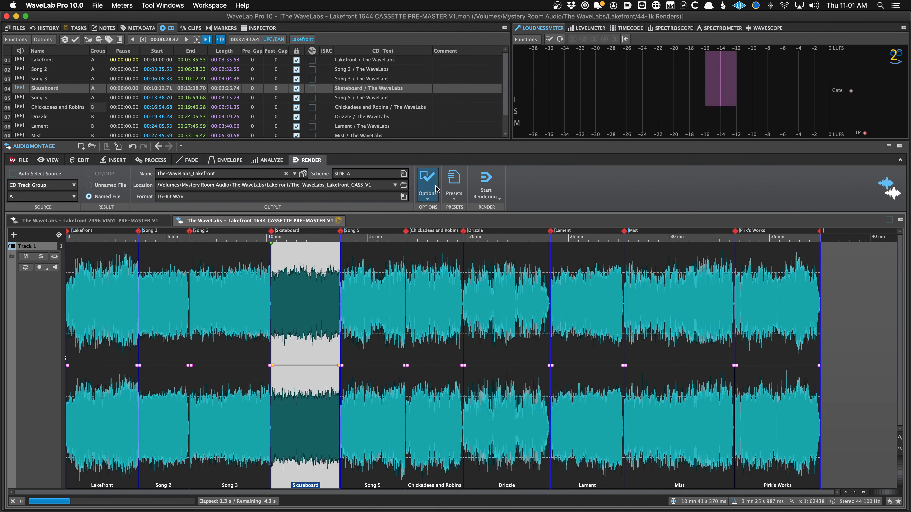
# Load the CASS SIDE B render preset and render side B of the cassette pre-master montage
pyautogui.click(453, 182)
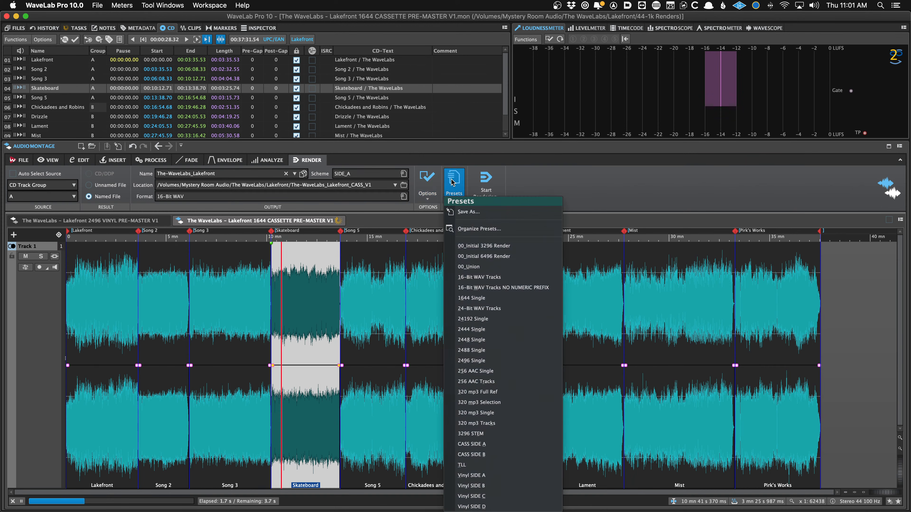
pyautogui.click(499, 454)
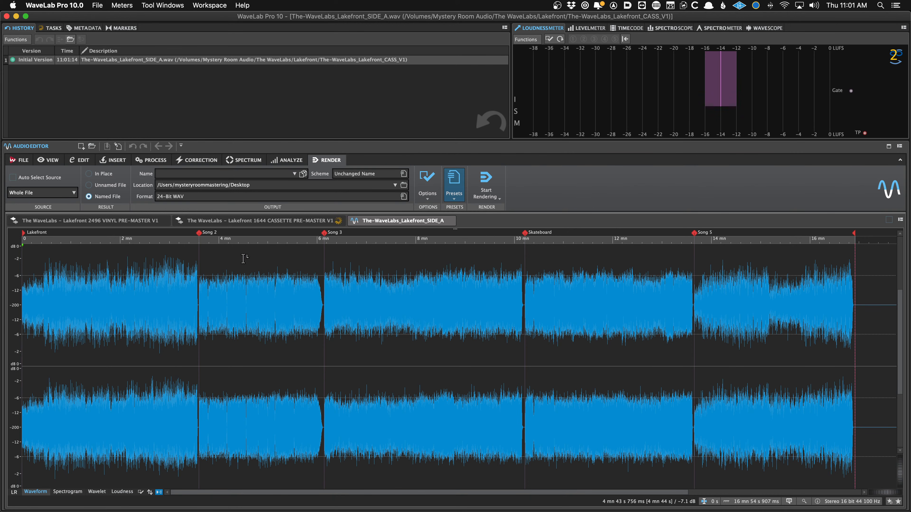
pyautogui.click(265, 225)
pyautogui.click(273, 305)
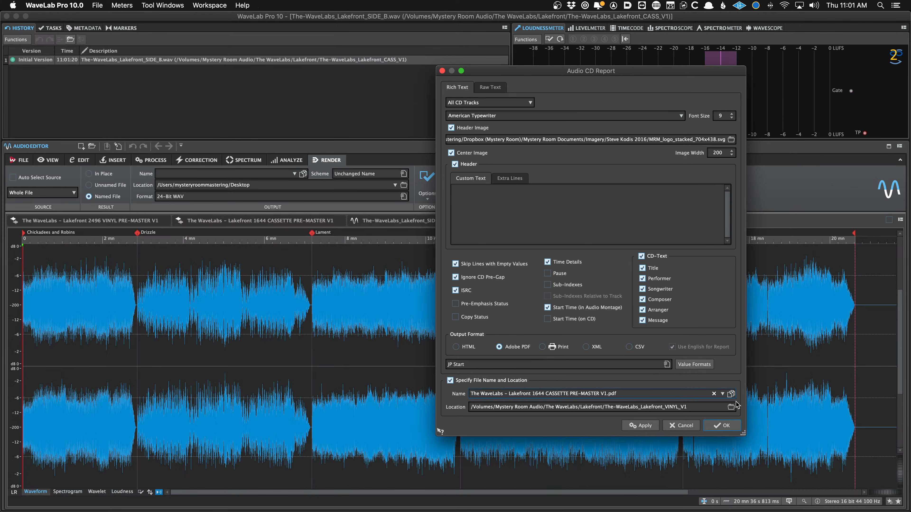
# Load the JP Start CASSETTE preset for the Audio CD Report and set its location to the The-WaveLabs_Lakefront_CASS_V1 folder
pyautogui.click(730, 407)
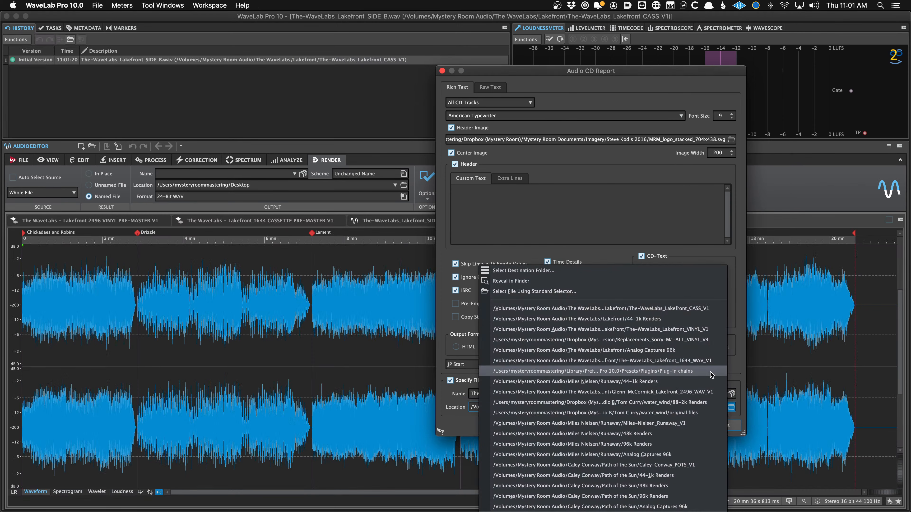
pyautogui.click(612, 220)
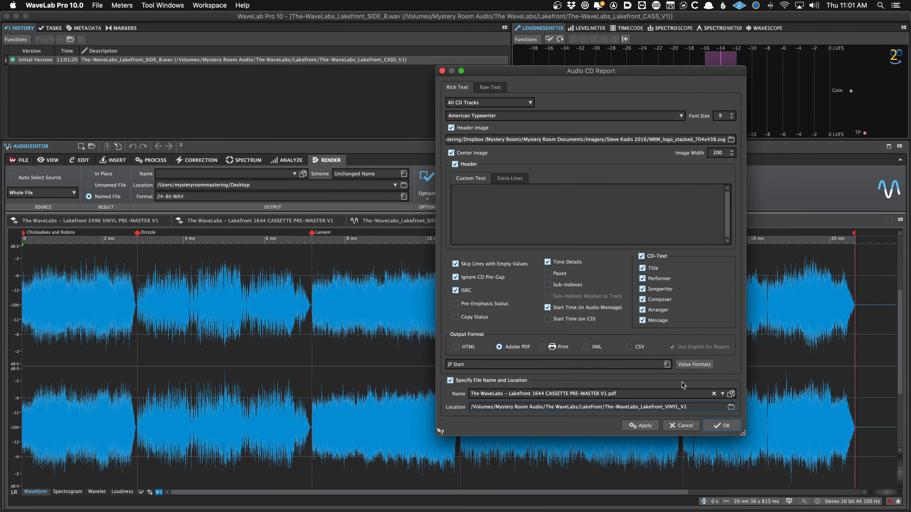
pyautogui.click(666, 364)
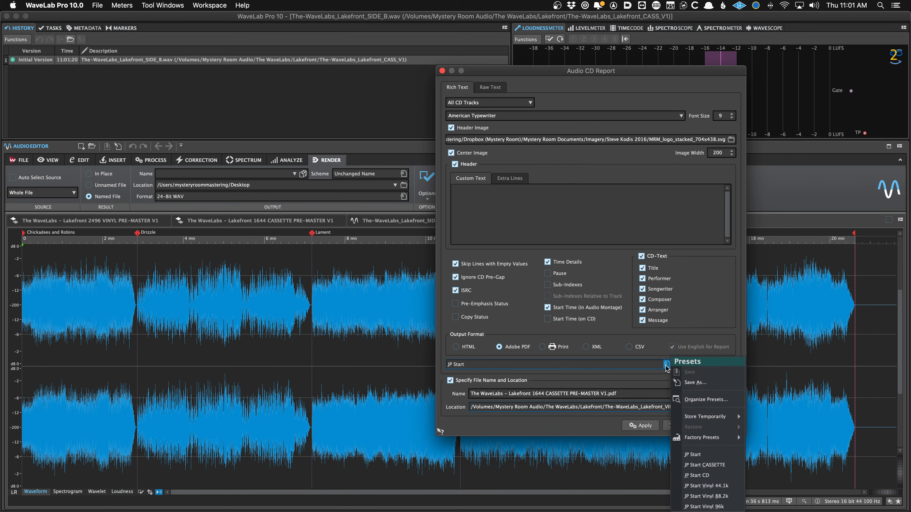
pyautogui.click(711, 465)
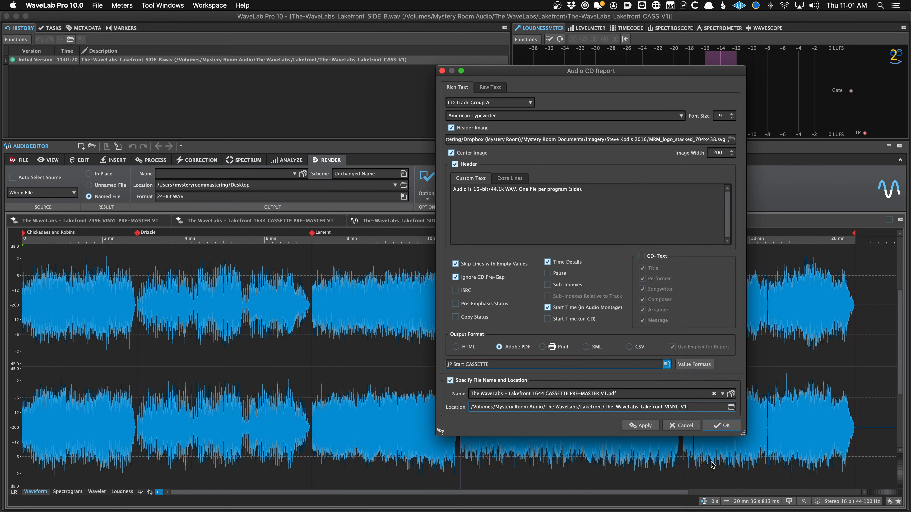
pyautogui.click(730, 407)
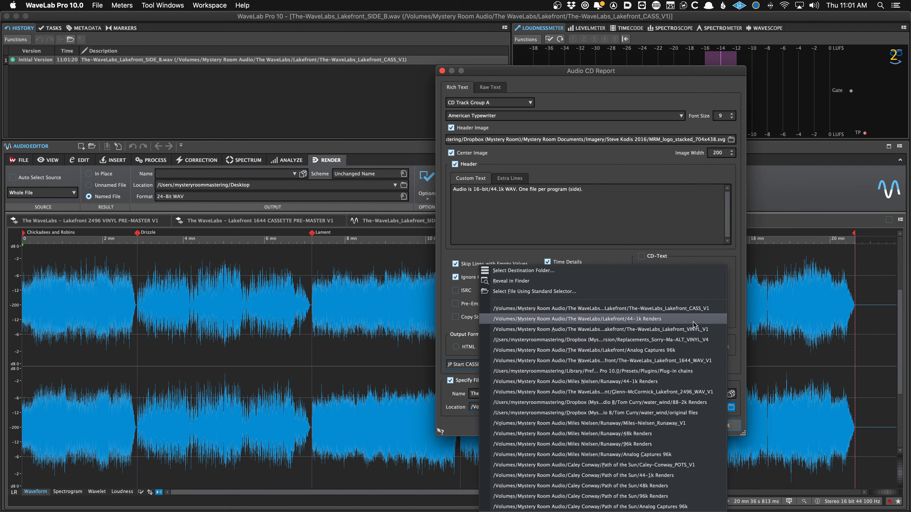
pyautogui.click(695, 309)
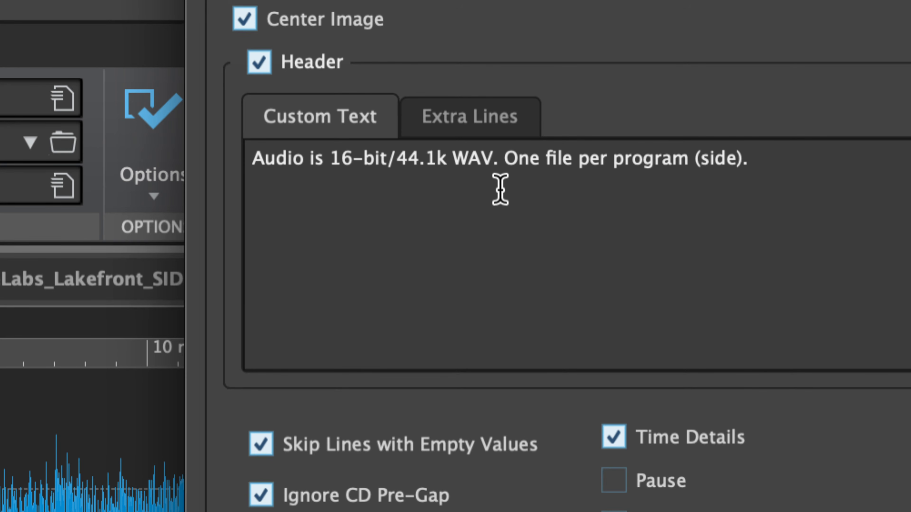
# Check the report's 16-bit/44.1k header text and generate the PDF report for CD Track Group A
pyautogui.moveTo(397, 159); pyautogui.dragTo(351, 159)
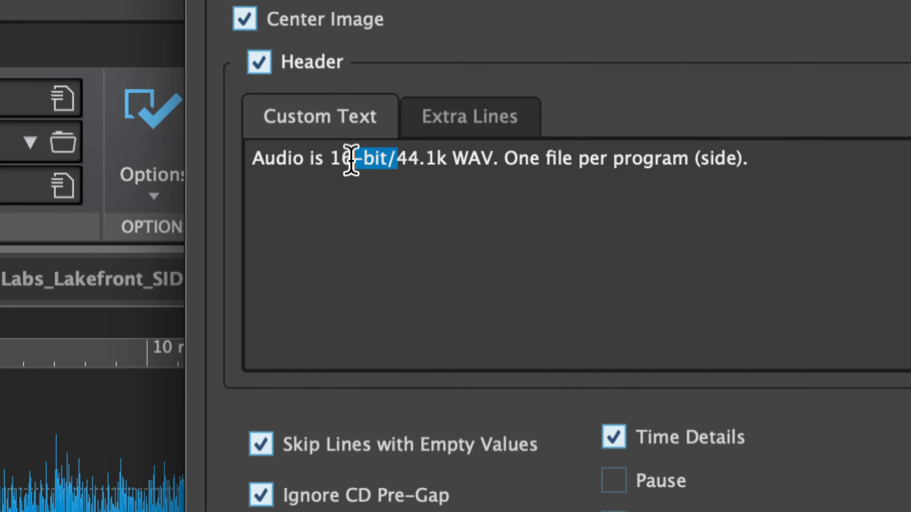
pyautogui.click(383, 157)
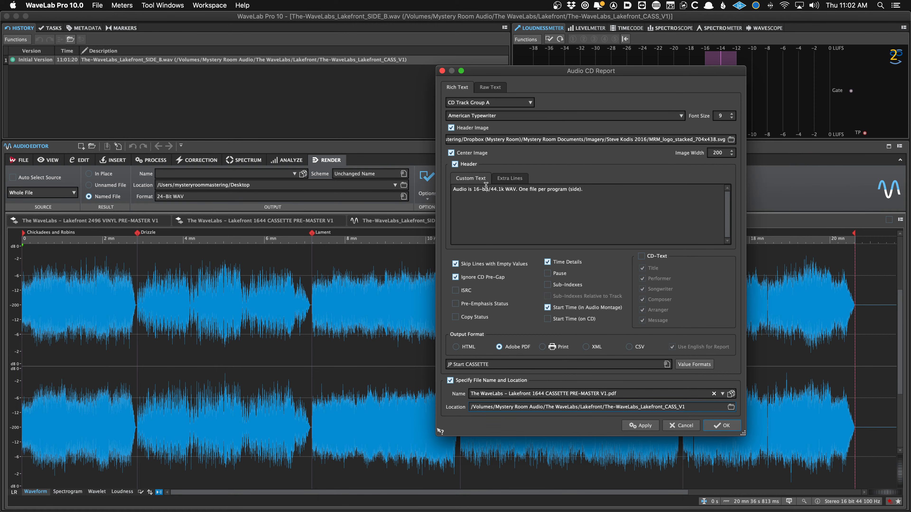
pyautogui.click(488, 203)
pyautogui.click(650, 424)
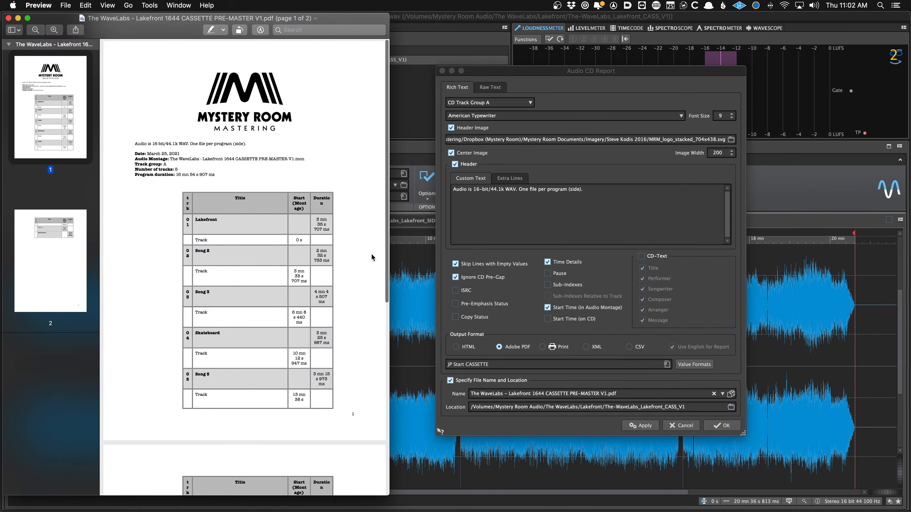
# Add a "SIDE A" text annotation below the logo on the report PDF's first page and save the file
pyautogui.press('ctrl+super+t')
pyautogui.write('SUD')
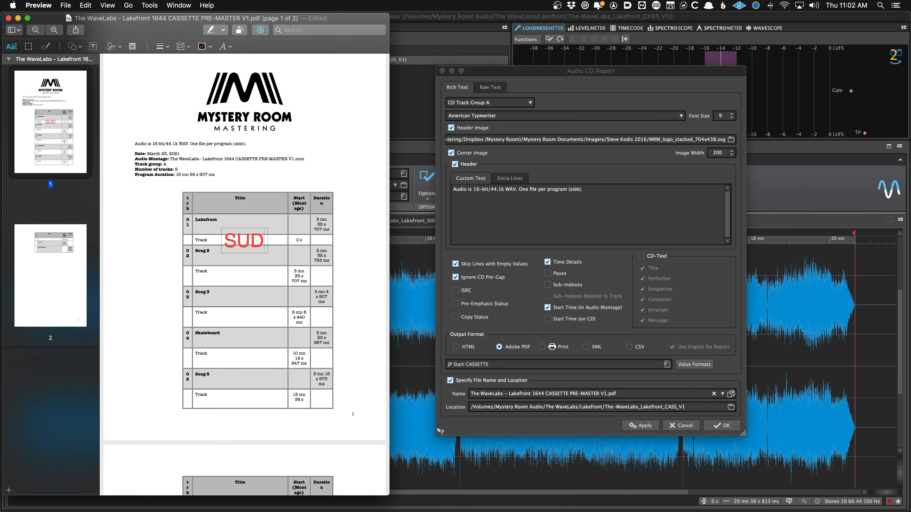
pyautogui.press('BackSpace')
pyautogui.press('BackSpace')
pyautogui.write('IDE A')
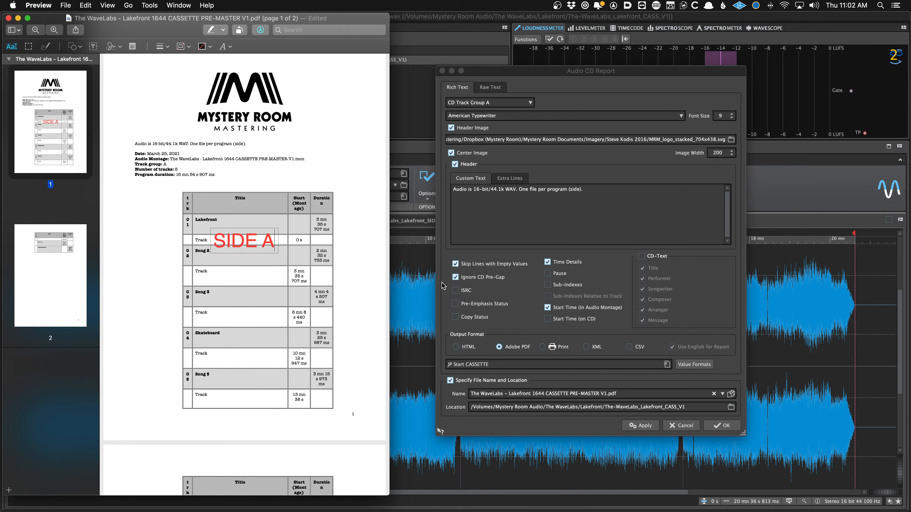
pyautogui.moveTo(254, 244); pyautogui.dragTo(287, 149)
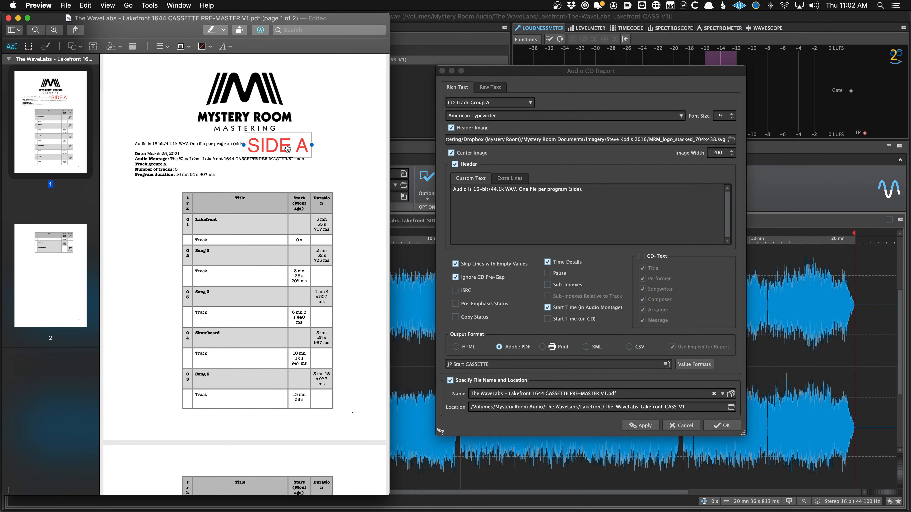
pyautogui.press('super+s')
# In WaveLab, generate the report for CD Track Group B under the file name The-WaveLabs_Lakefront_SIDE_B
pyautogui.click(502, 103)
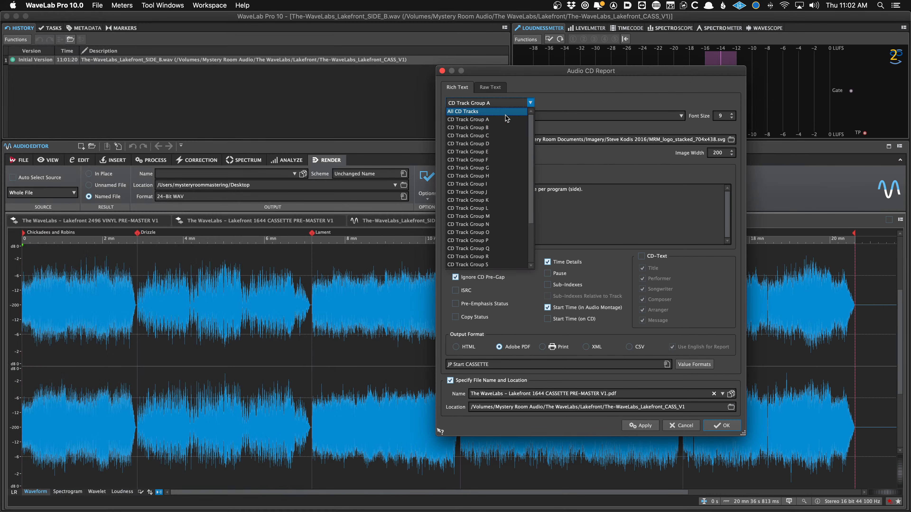
pyautogui.click(506, 128)
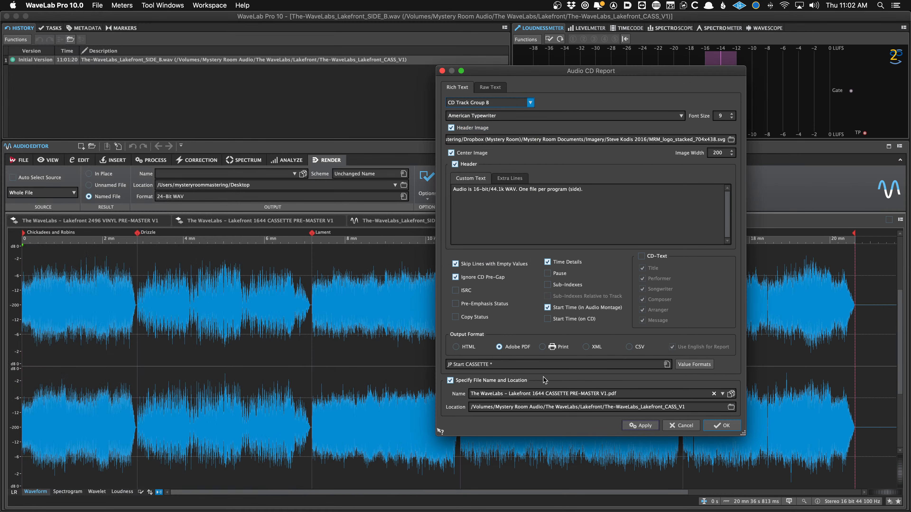
pyautogui.click(714, 393)
pyautogui.write('The-WaveLabs_Lakefront')
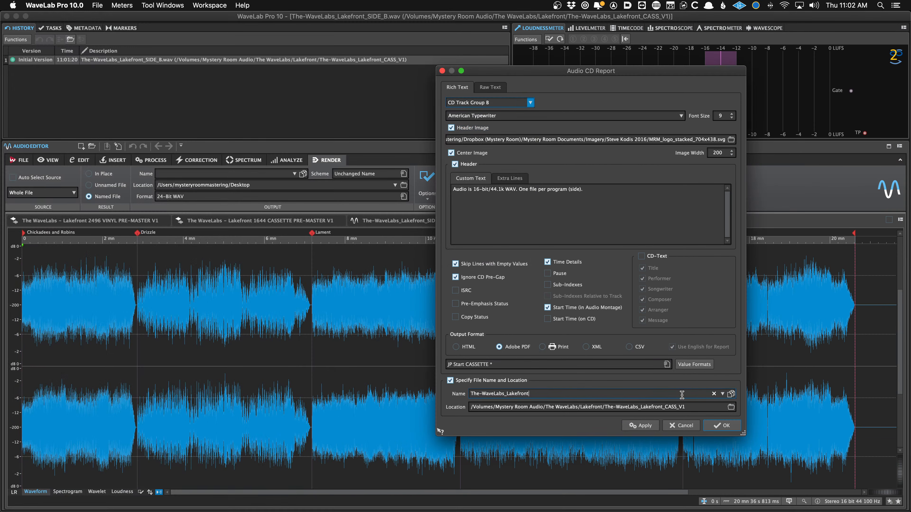
pyautogui.write('_SIDE_B')
pyautogui.click(637, 427)
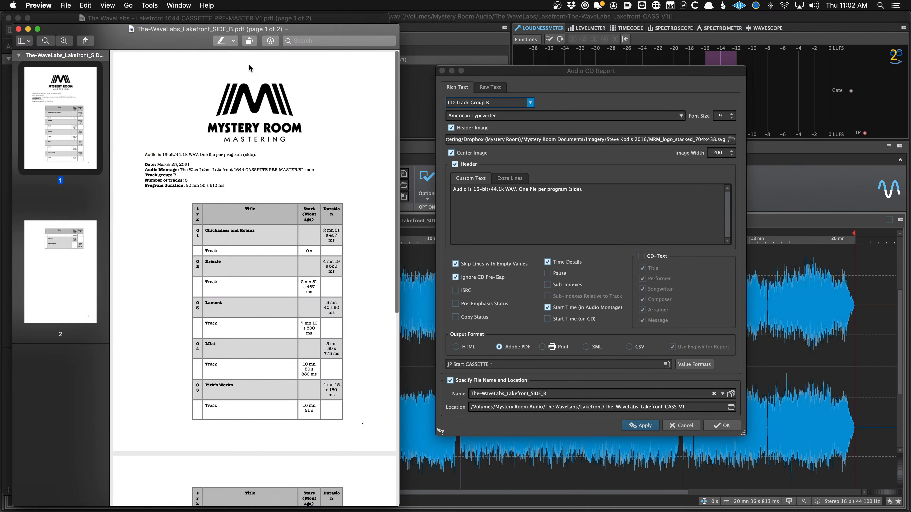
# Add a "SIDE B" text annotation below the logo on the new PDF, save it, and close Preview and the report dialog
pyautogui.press('ctrl+super+t')
pyautogui.write('SIDE B')
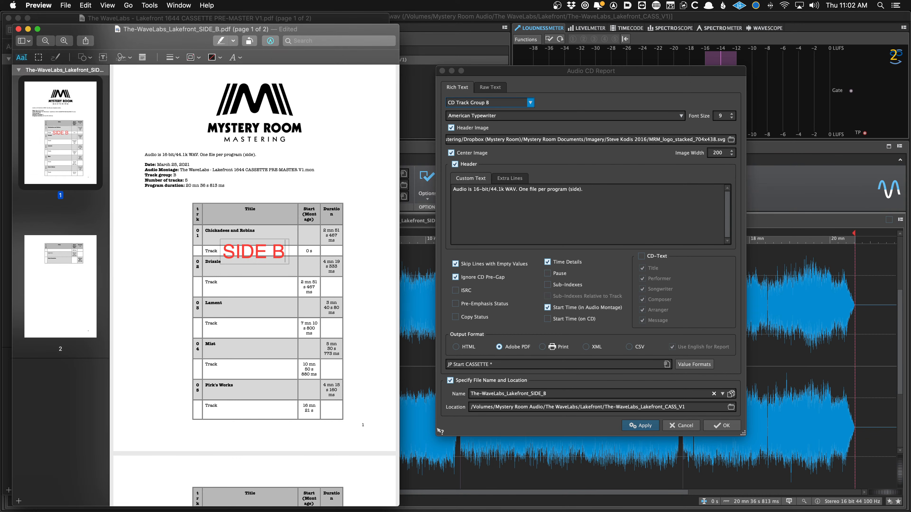
pyautogui.moveTo(236, 253); pyautogui.dragTo(271, 159)
pyautogui.press('super+s')
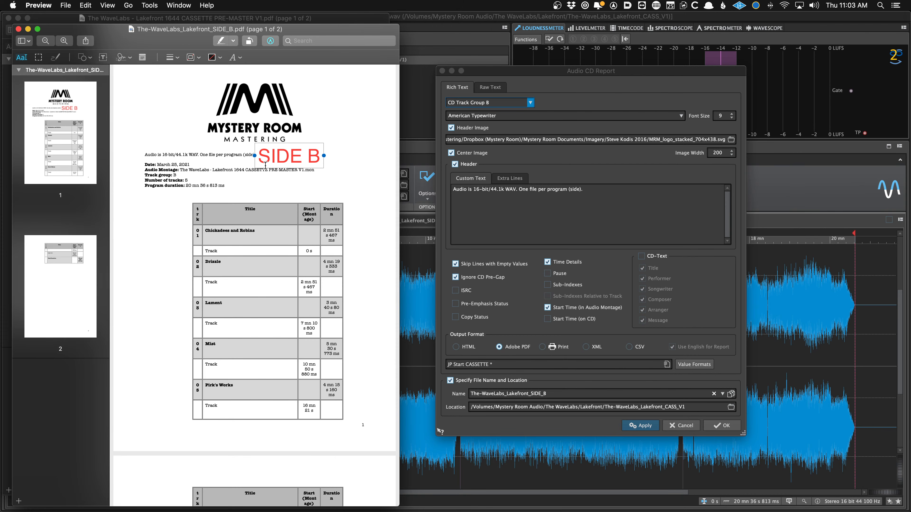
pyautogui.press('super+q')
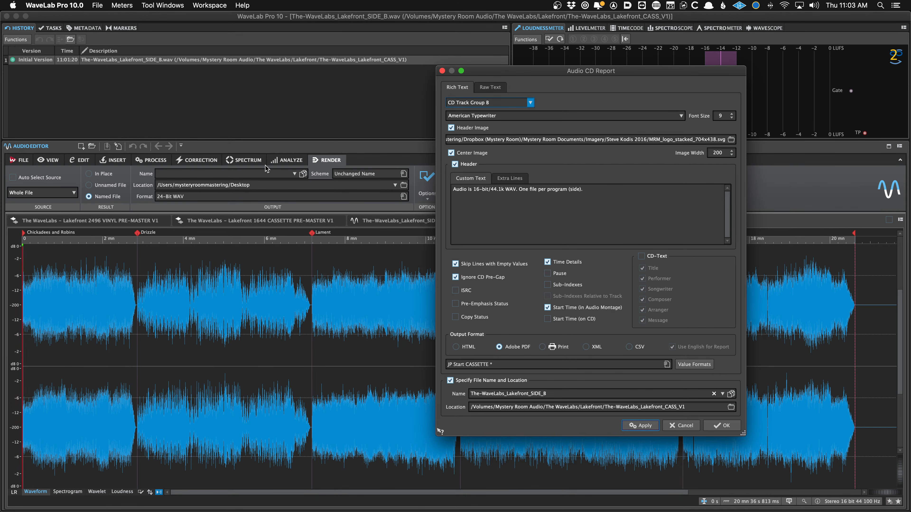
pyautogui.click(674, 427)
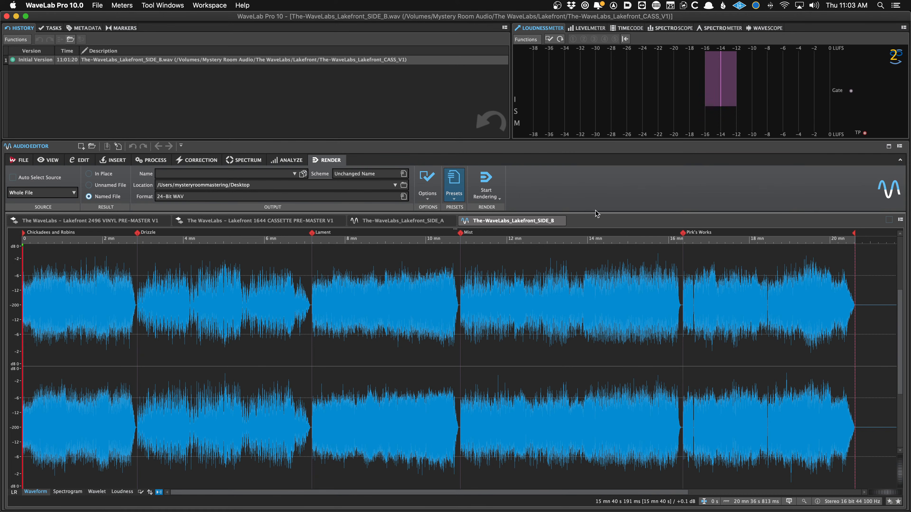
# Switch to Path Finder and select the 1644 CASSETTE PRE-MASTER V1 PDF in the The-WaveLabs_Lakefront_CASS_V1 folder
pyautogui.press('super+Tab')
pyautogui.press('super+Tab')
pyautogui.press('super+Tab')
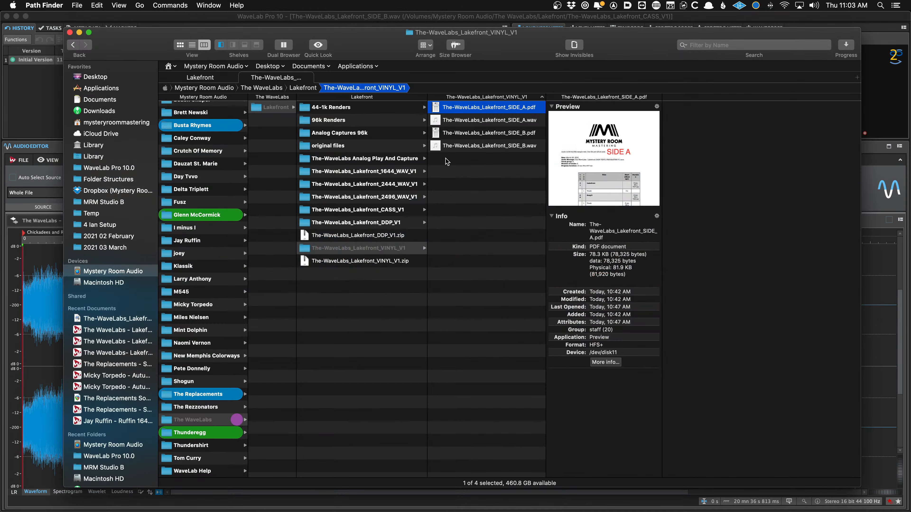
pyautogui.click(396, 212)
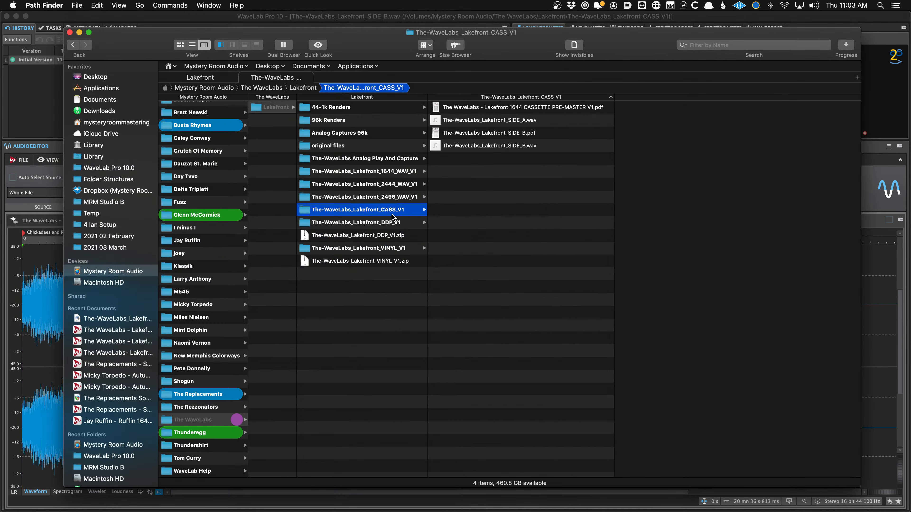
pyautogui.click(483, 112)
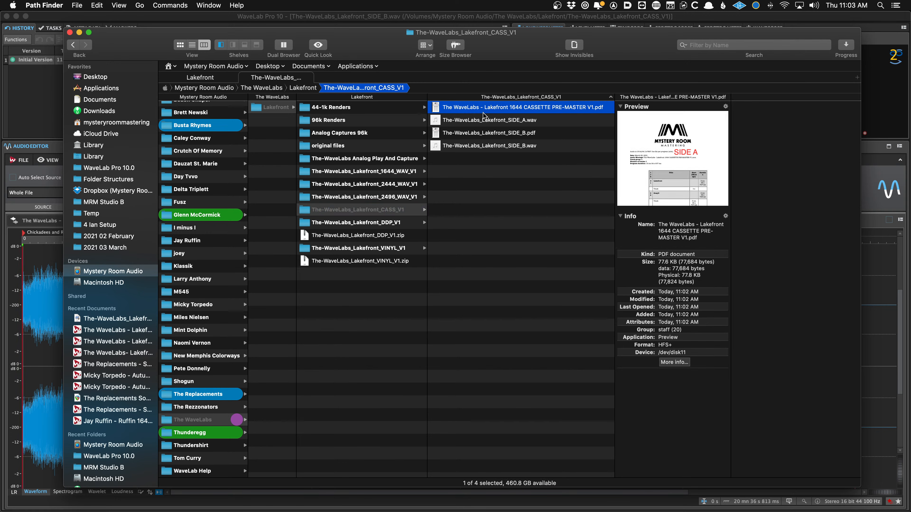
# Copy the side A WAV's file name and rename the side A report PDF as The-WaveLabs_Lakefront_SIDE_A.pdf
pyautogui.rightClick(481, 124)
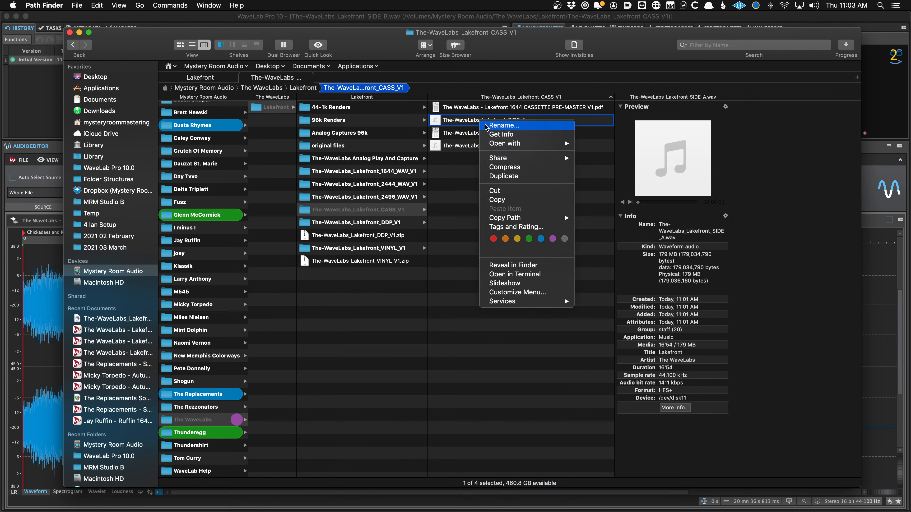
pyautogui.click(487, 125)
pyautogui.press('super+c')
pyautogui.click(481, 118)
pyautogui.click(484, 108)
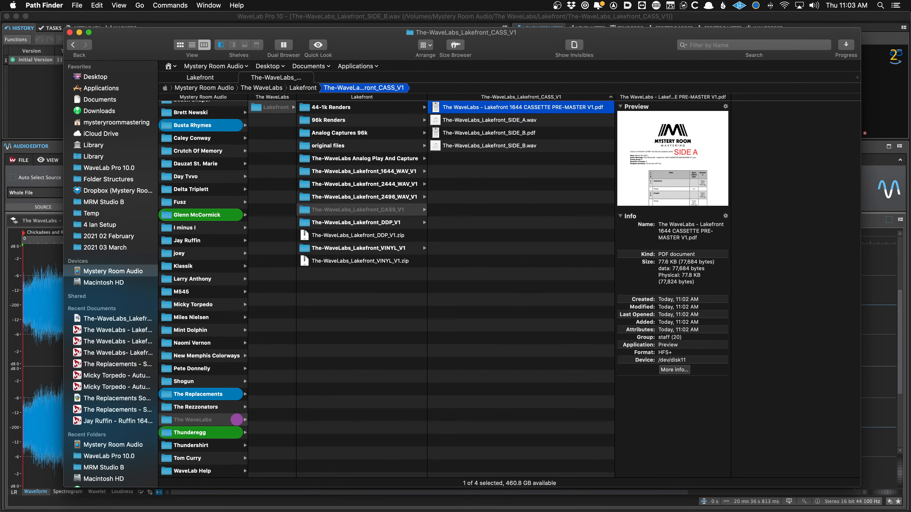
pyautogui.rightClick(500, 107)
pyautogui.click(501, 108)
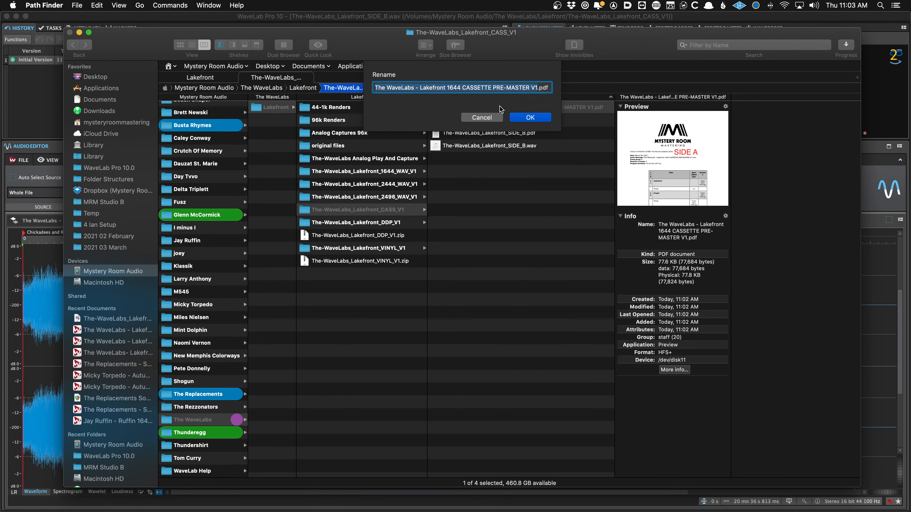
pyautogui.press('super+v')
pyautogui.press('Return')
# Review the side A and side B WAV and PDF files in the cassette delivery folder
pyautogui.press('Down')
pyautogui.press('Down')
pyautogui.press('Down')
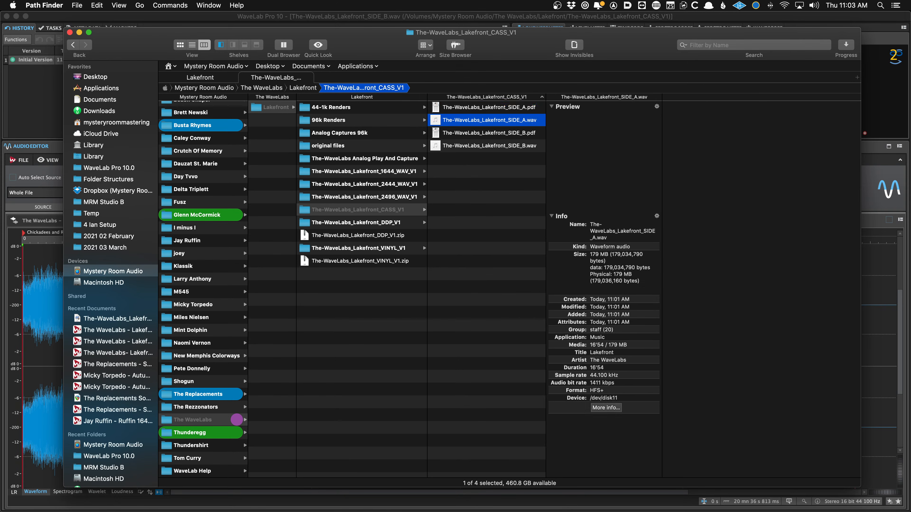
pyautogui.press('Left')
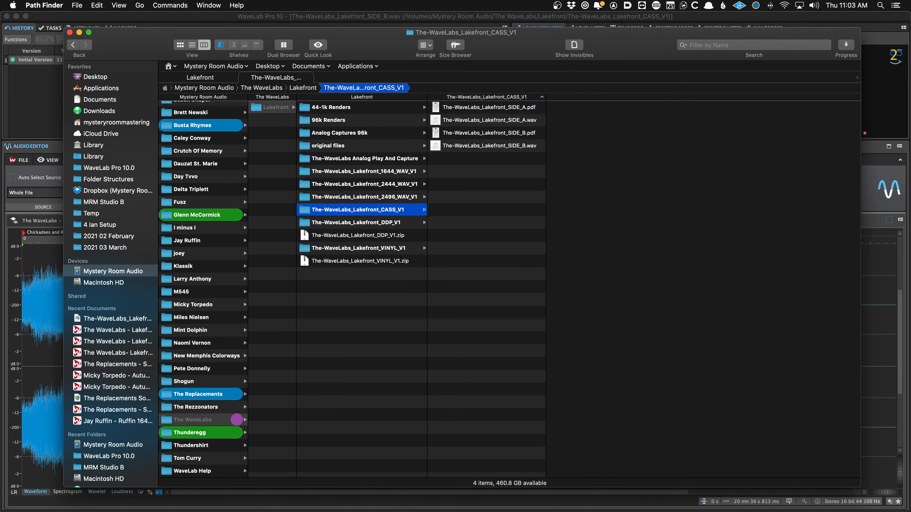
pyautogui.press('Right')
pyautogui.press('Down')
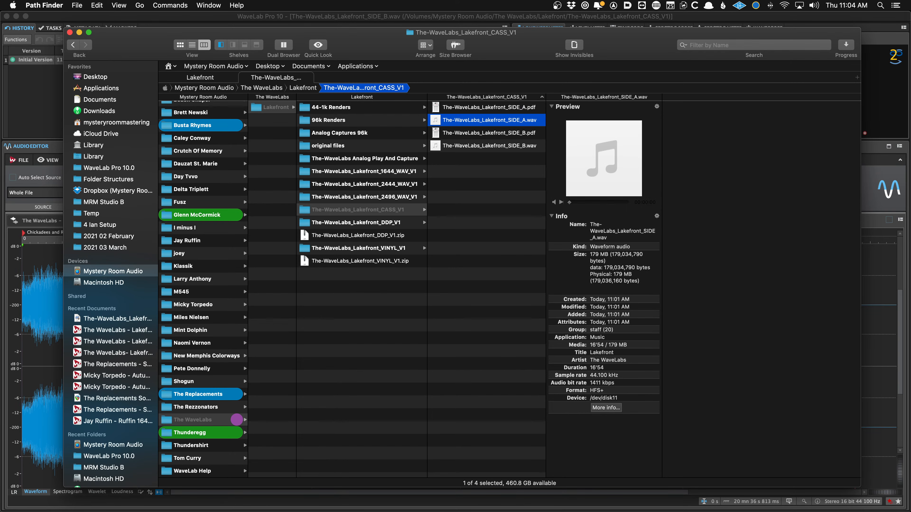
pyautogui.press('Down')
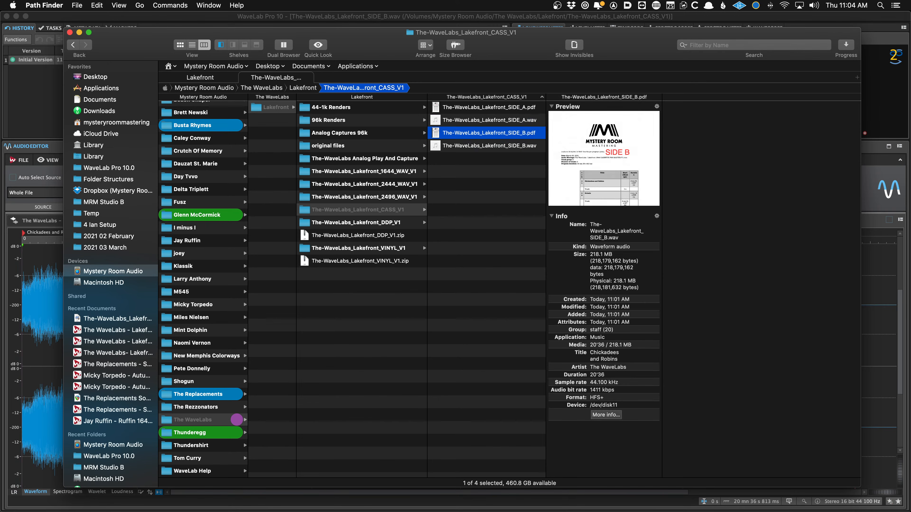
pyautogui.press('Up')
pyautogui.press('Up')
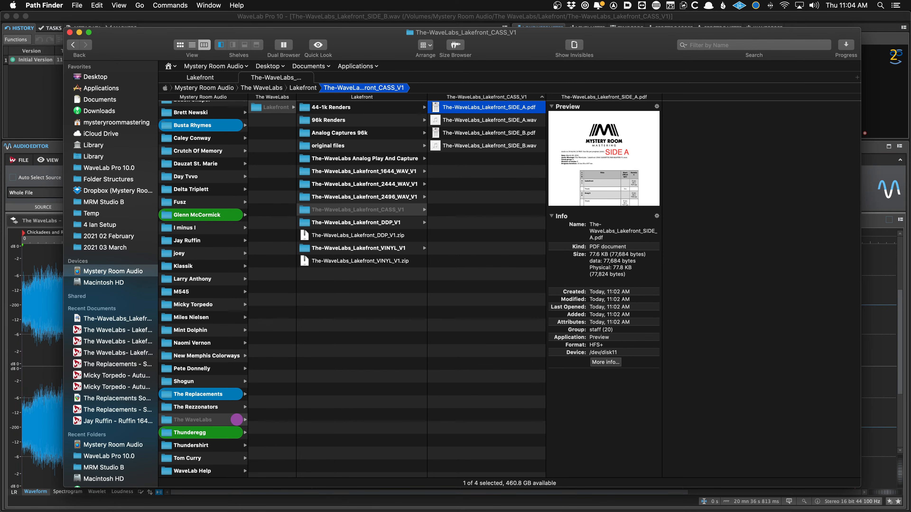
# Switch to WaveLab, reopen the Lakefront 6496 DIGITAL MASTER V1_ montage and close all other open files
pyautogui.press('super+Tab')
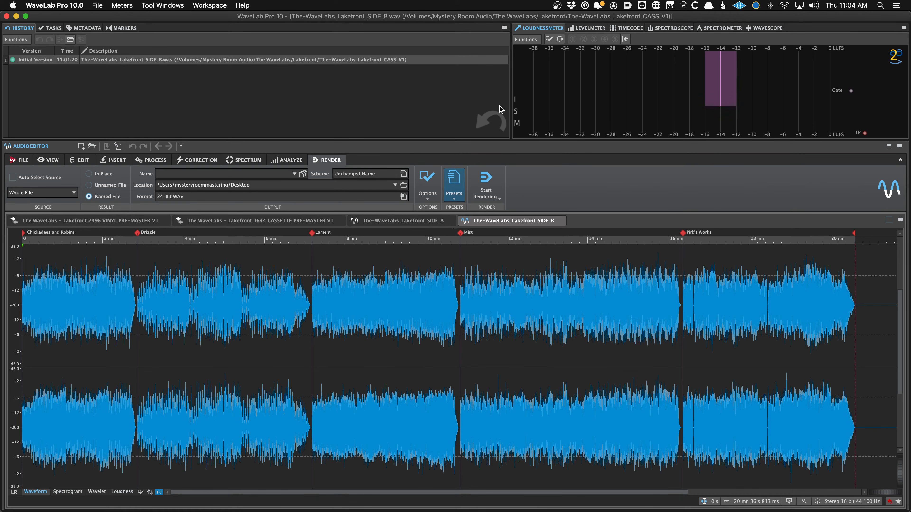
pyautogui.rightClick(587, 171)
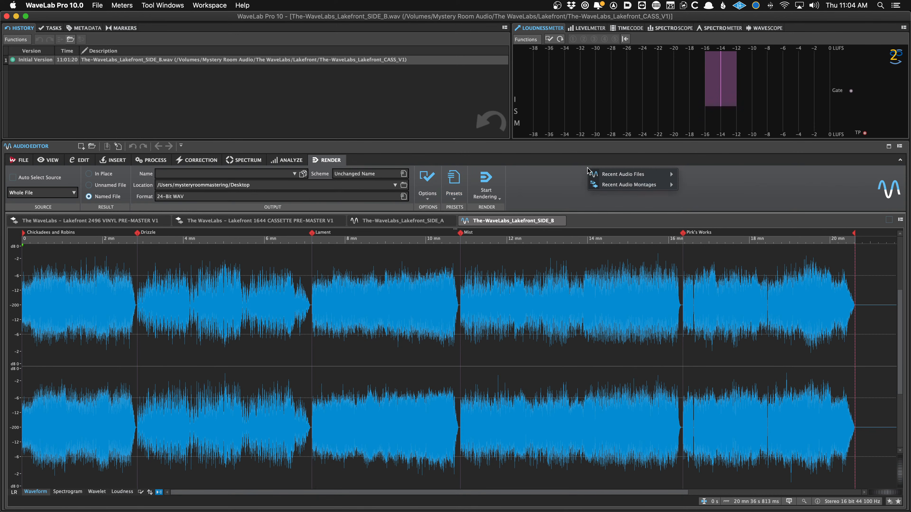
pyautogui.moveTo(610, 184)
pyautogui.click(537, 188)
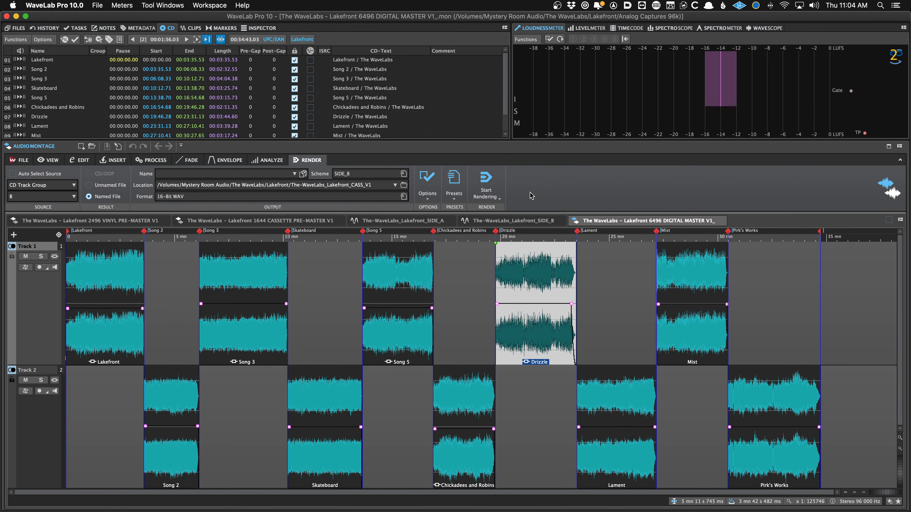
pyautogui.rightClick(643, 221)
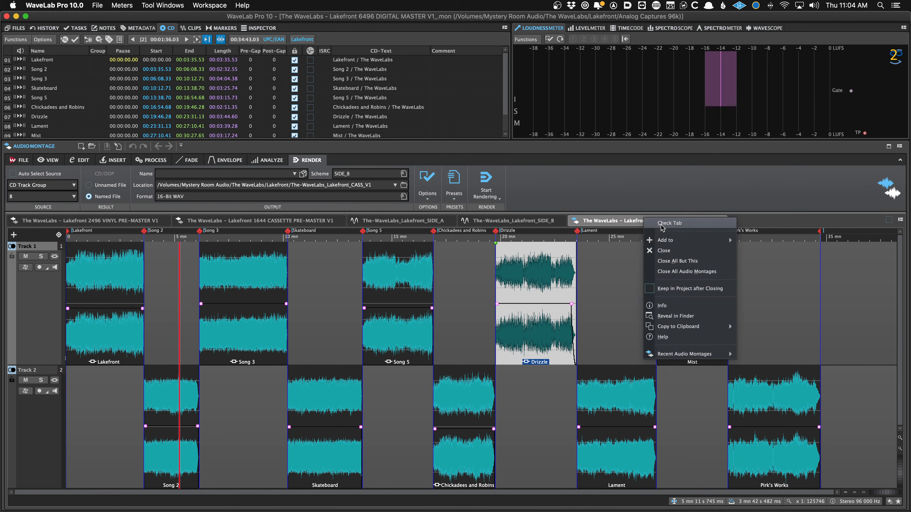
pyautogui.click(674, 261)
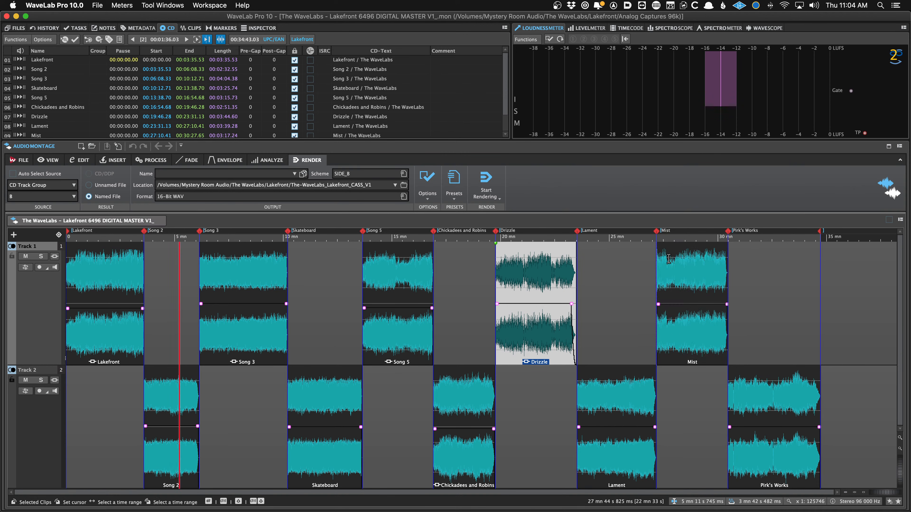
# Save the montage under the new name The WaveLabs - Lakefront 6496 CASSETTE PRE-MASTER V1
pyautogui.click(183, 295)
pyautogui.press('super+shift+s')
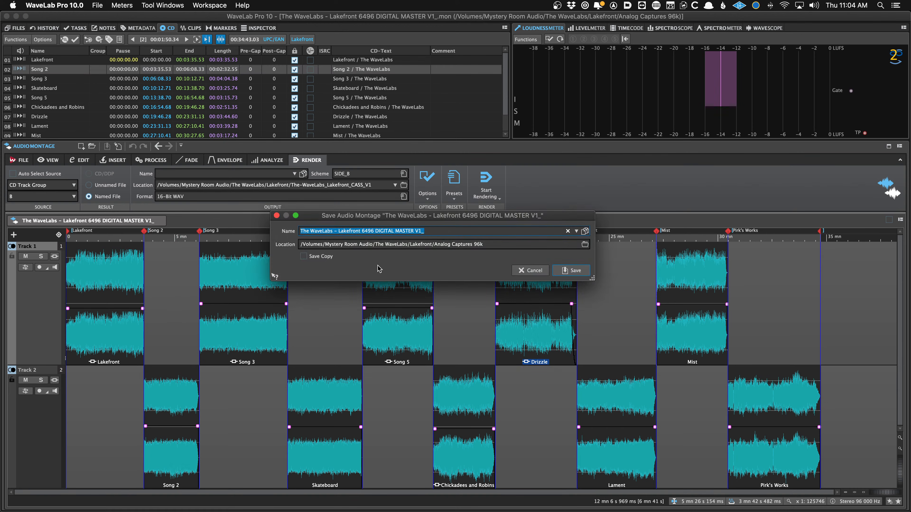
pyautogui.doubleClick(384, 231)
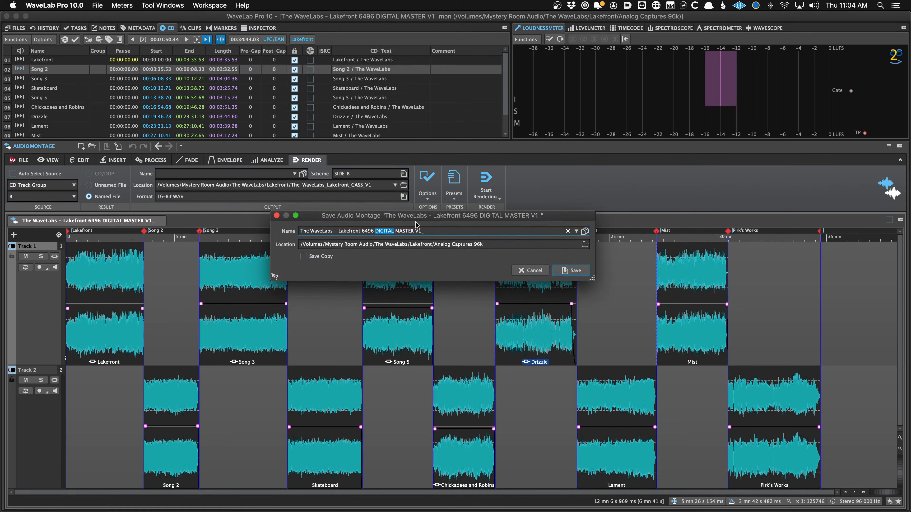
pyautogui.write('CASSETTE')
pyautogui.press('Right')
pyautogui.write('PRE-')
pyautogui.press('BackSpace')
pyautogui.press('Return')
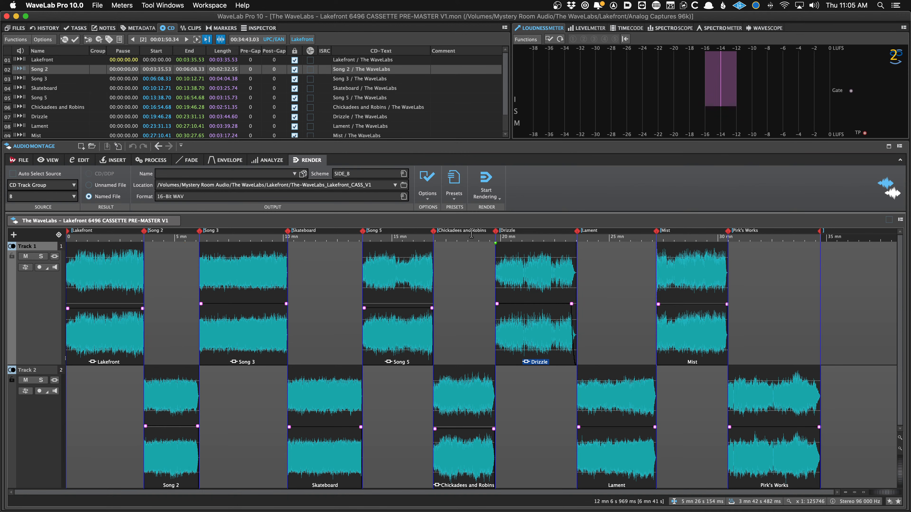
# Examine the montage output's effects and the list of available render presets
pyautogui.click(156, 273)
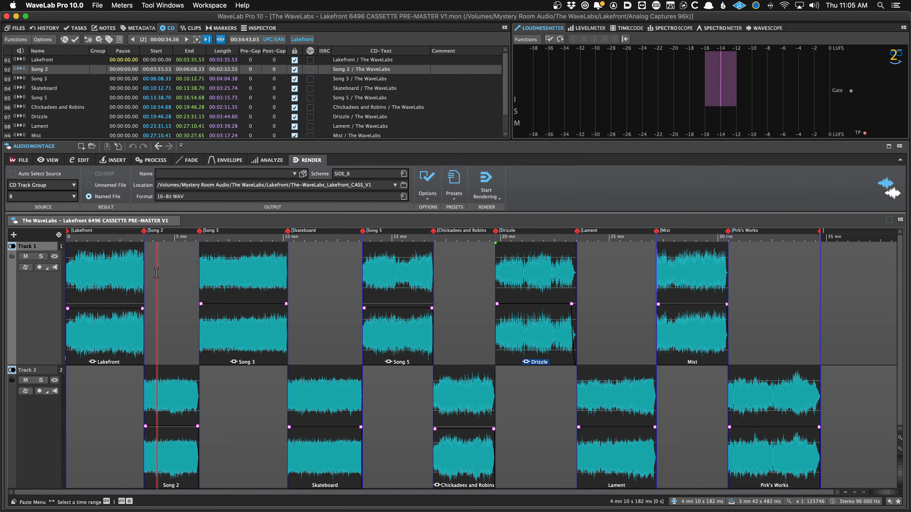
pyautogui.click(261, 28)
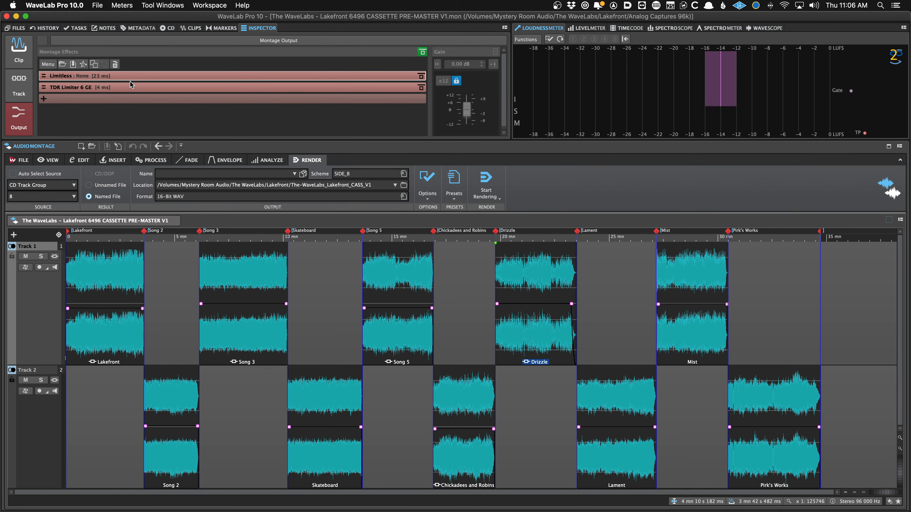
pyautogui.click(457, 175)
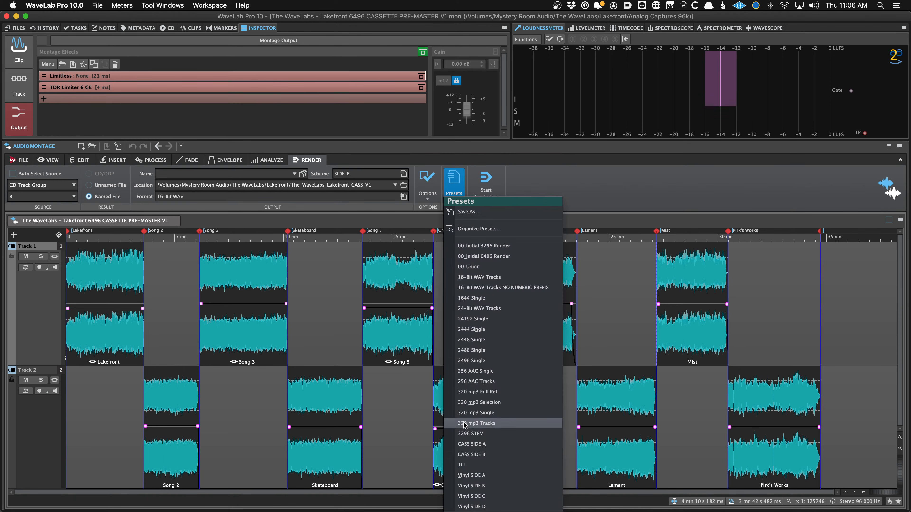
pyautogui.click(533, 183)
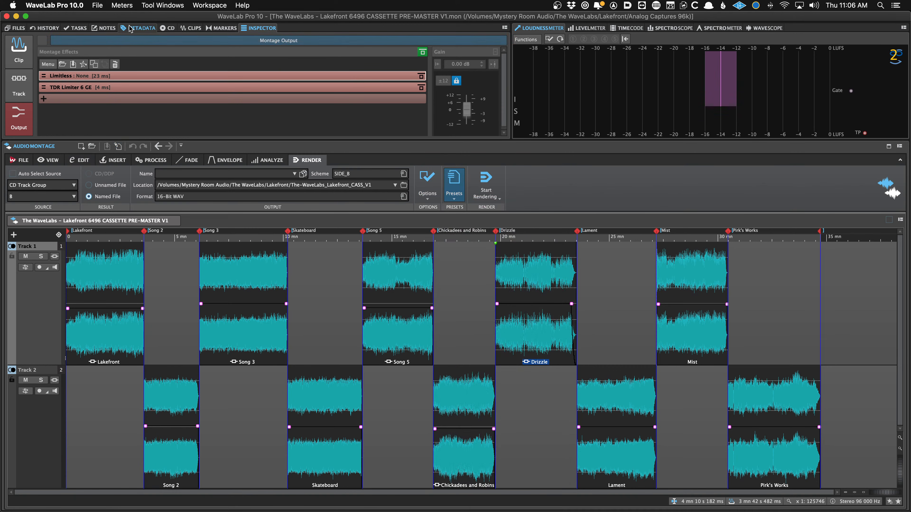
# Assign the CD tracks through Song 5 to group A and those from Chickadees and Robins onward to group B, and save the montage
pyautogui.click(166, 29)
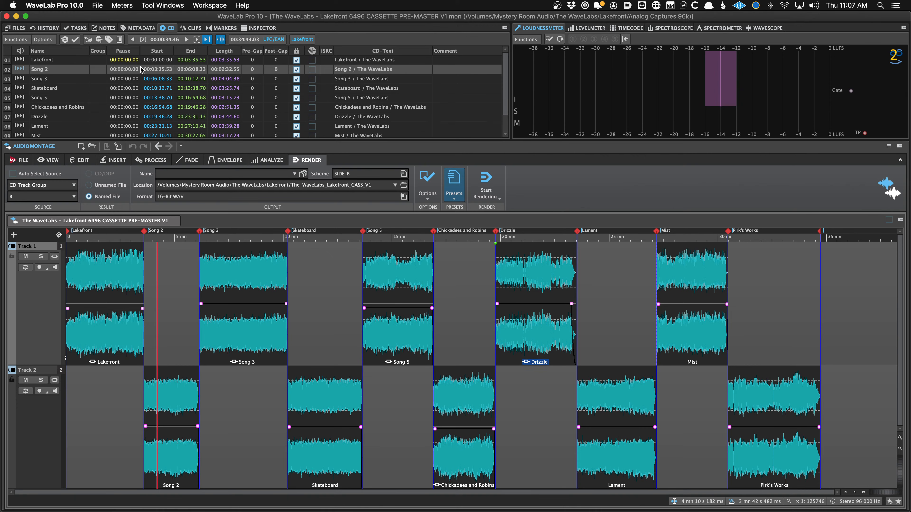
pyautogui.click(102, 68)
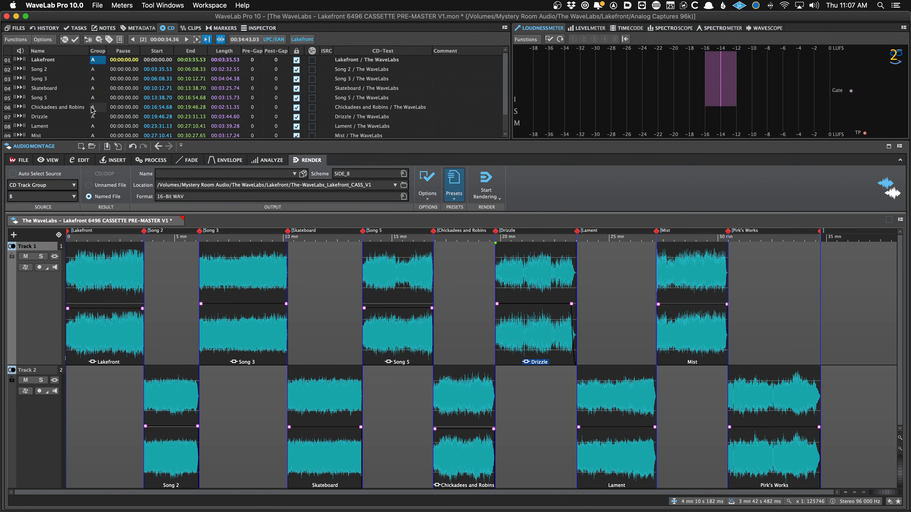
pyautogui.click(97, 107)
pyautogui.click(126, 155)
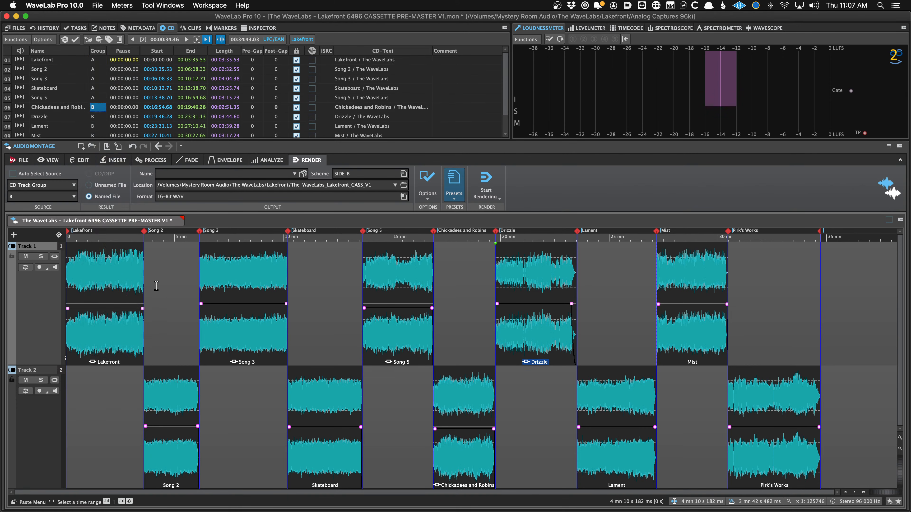
pyautogui.press('super+s')
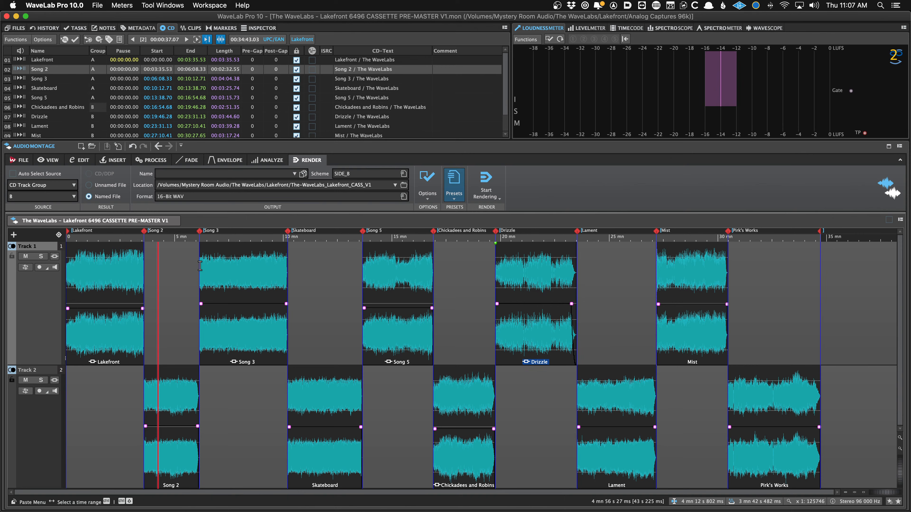
# Load the CASS SIDE A render preset and set the output format to 32-Bit Float WAV
pyautogui.click(450, 181)
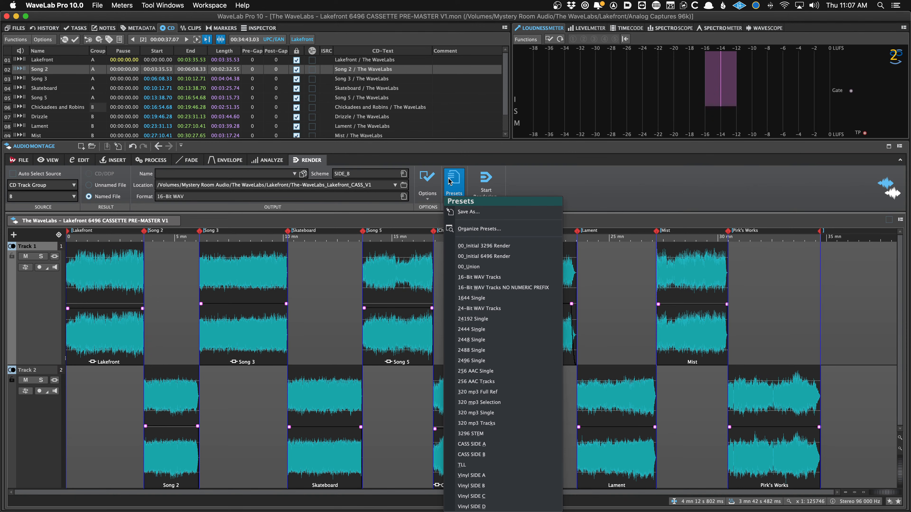
pyautogui.click(528, 444)
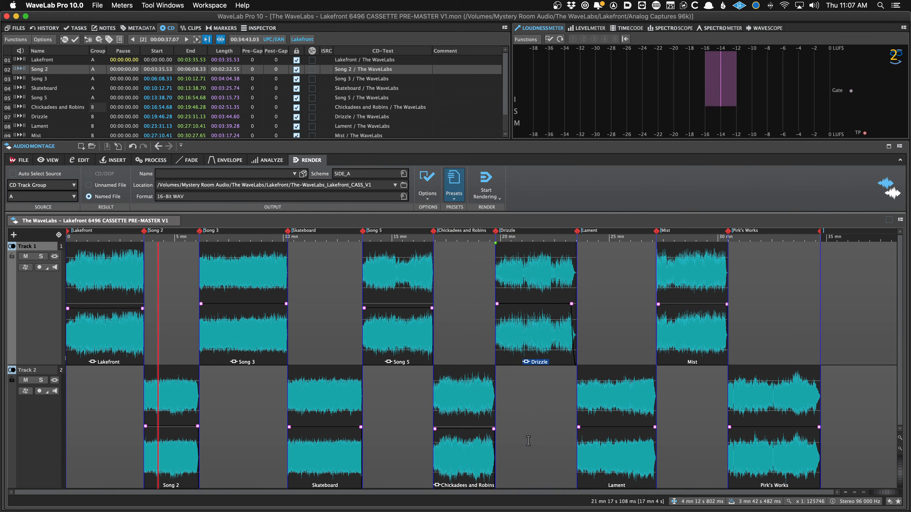
pyautogui.click(452, 175)
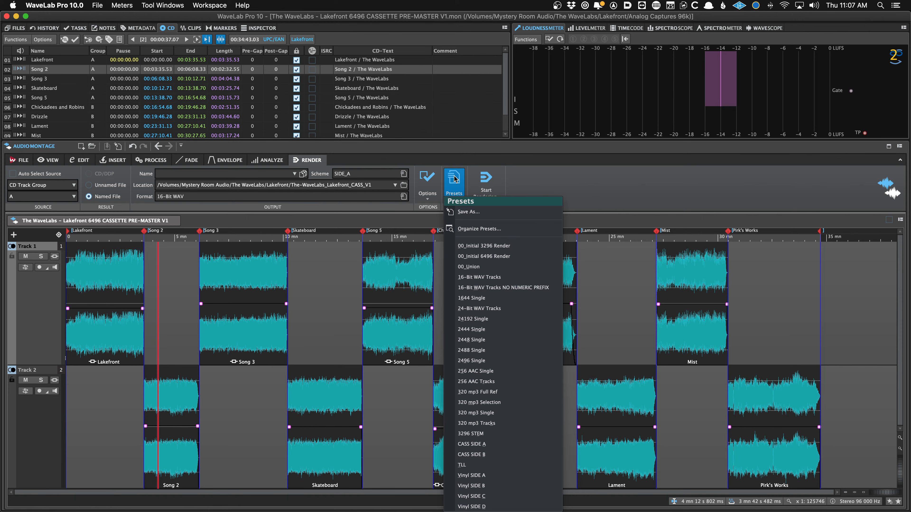
pyautogui.click(509, 445)
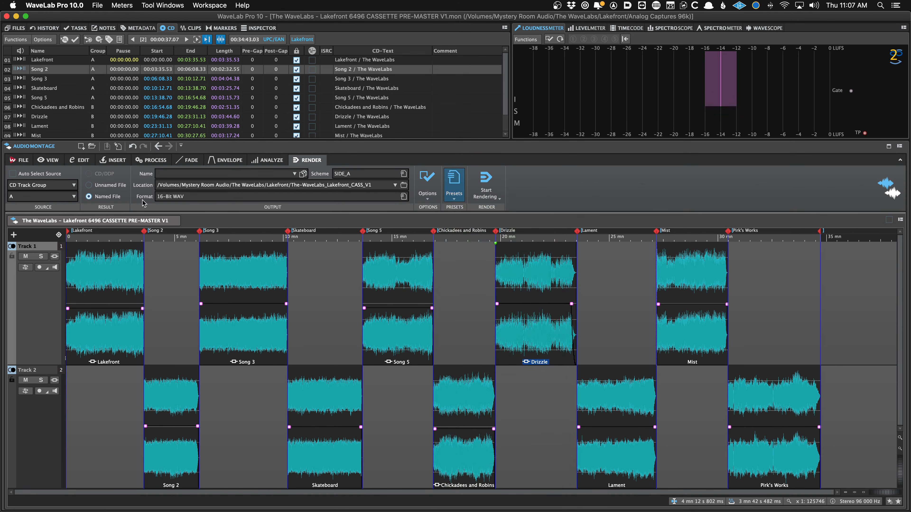
pyautogui.click(178, 197)
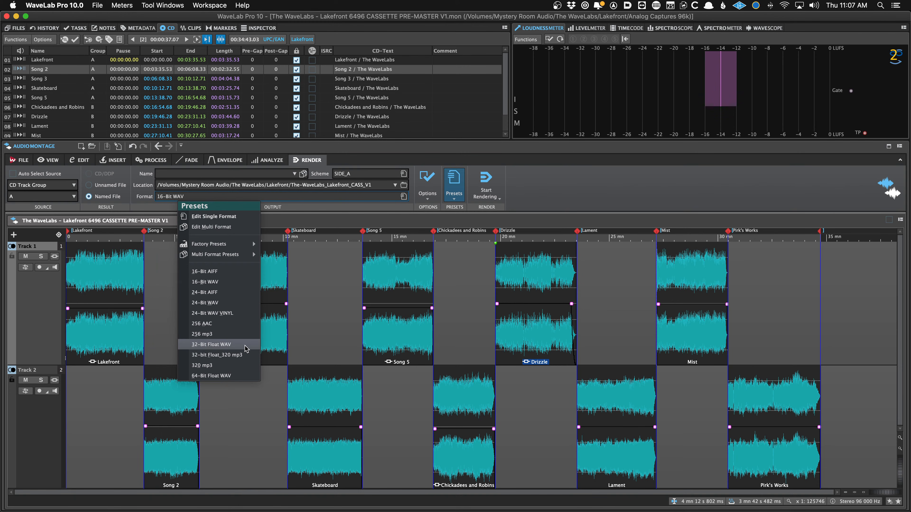
pyautogui.click(561, 197)
pyautogui.click(215, 196)
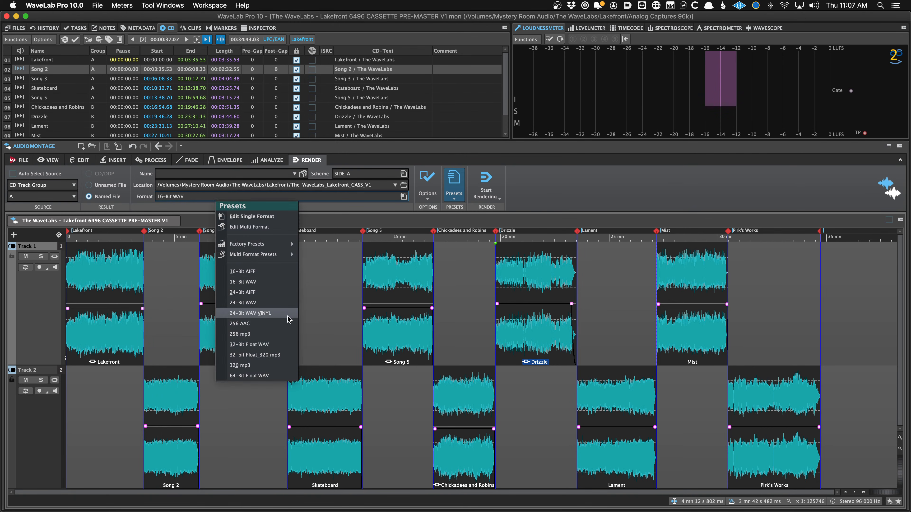
pyautogui.click(284, 344)
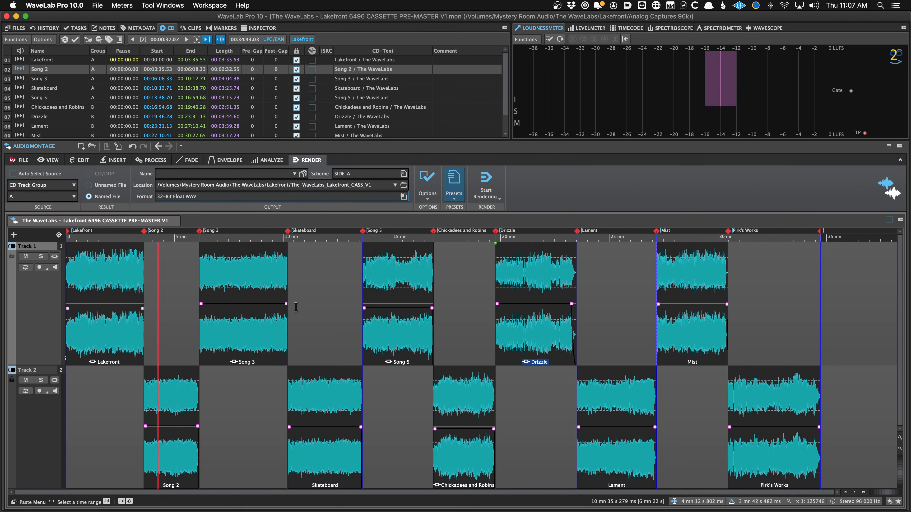
# Add a reference track below Track 1 and display its track effects in the Inspector
pyautogui.click(259, 28)
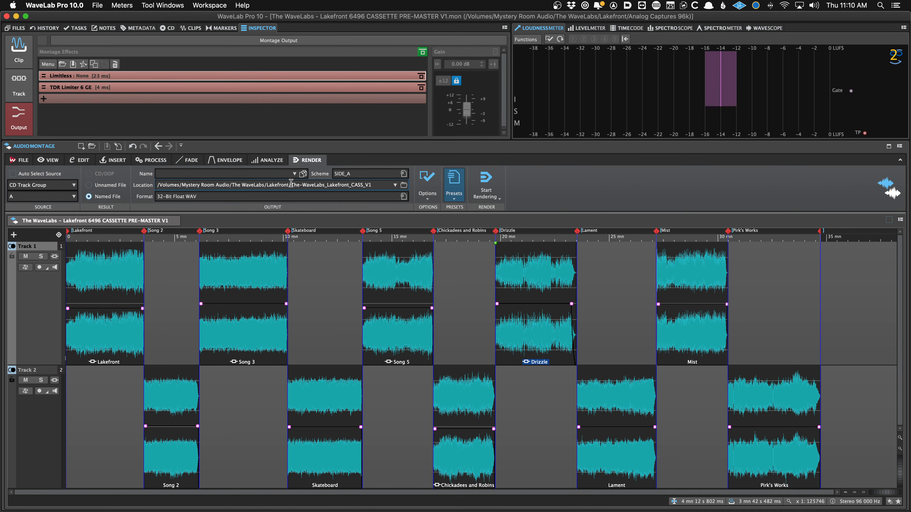
pyautogui.press('super+shift+r')
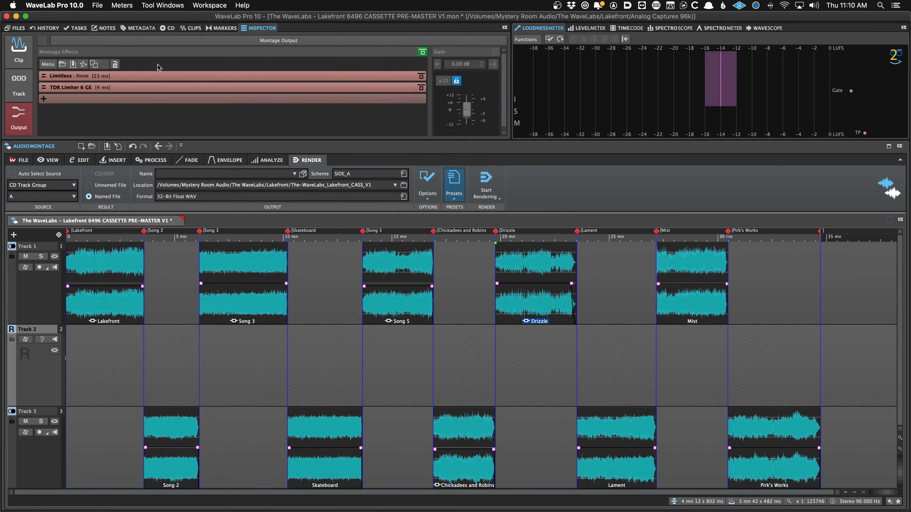
pyautogui.click(20, 85)
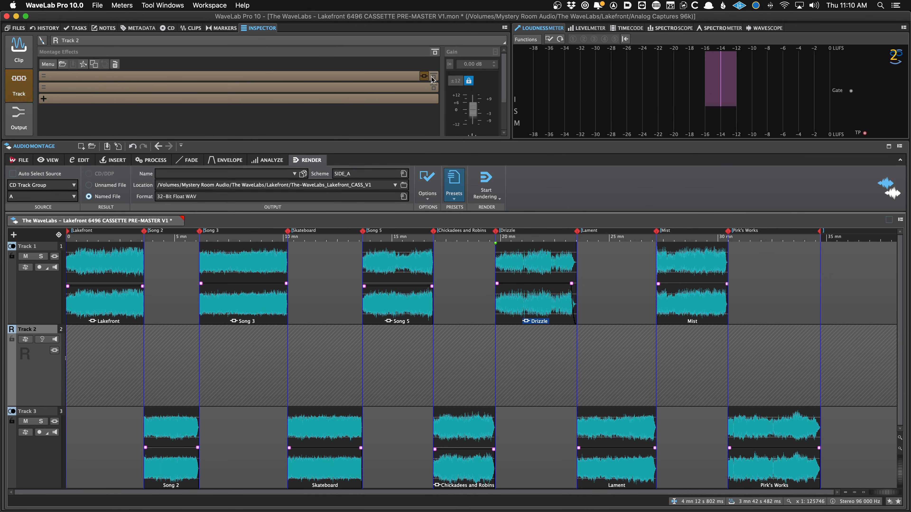
# Unlock the reference track's gain, look through its gain and pan controls, and lock the gain again
pyautogui.click(469, 81)
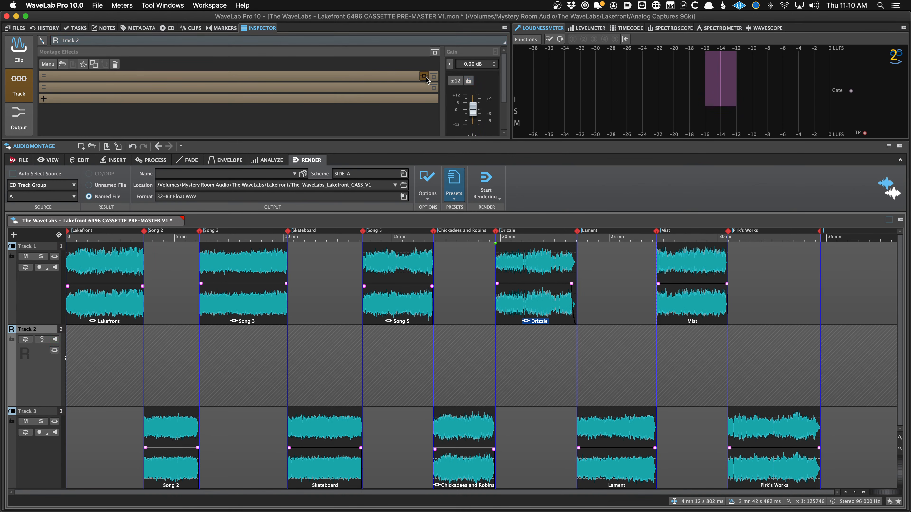
pyautogui.scroll(-5, 475, 107)
pyautogui.scroll(5, 477, 108)
pyautogui.click(468, 81)
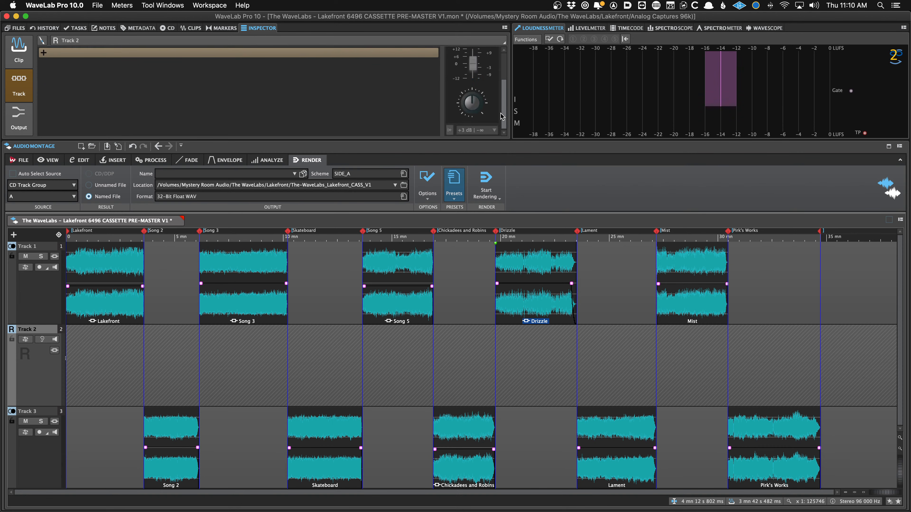
pyautogui.scroll(-3, 504, 101)
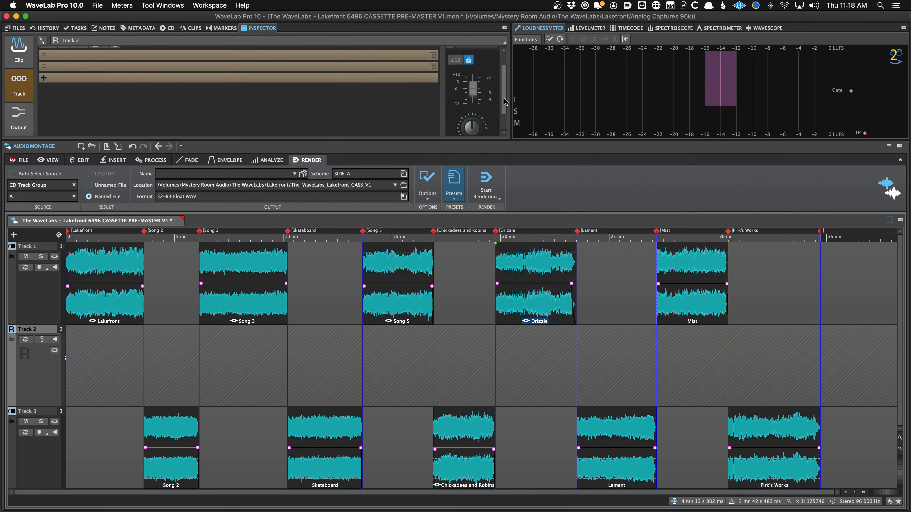
# Open the source file of the Lakefront clip in the audio editor and display its spectrogram
pyautogui.click(100, 244)
pyautogui.doubleClick(99, 244)
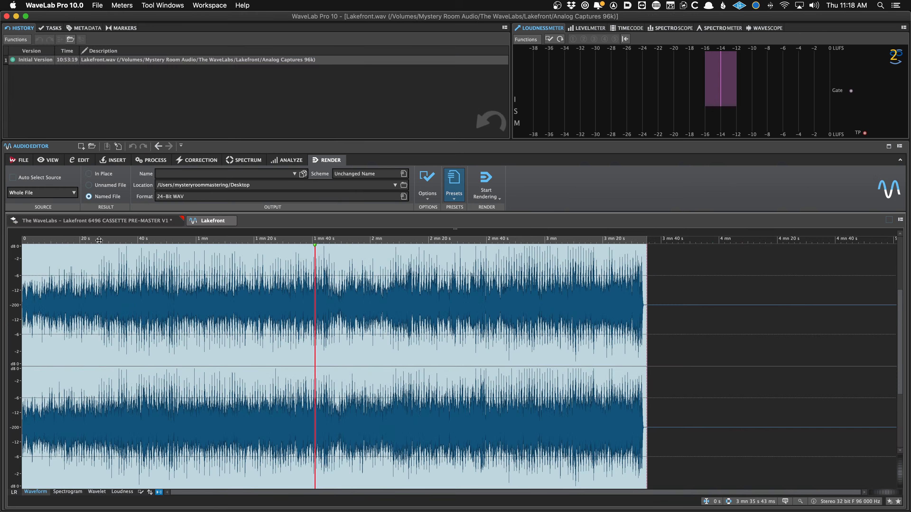
pyautogui.click(142, 317)
pyautogui.click(76, 495)
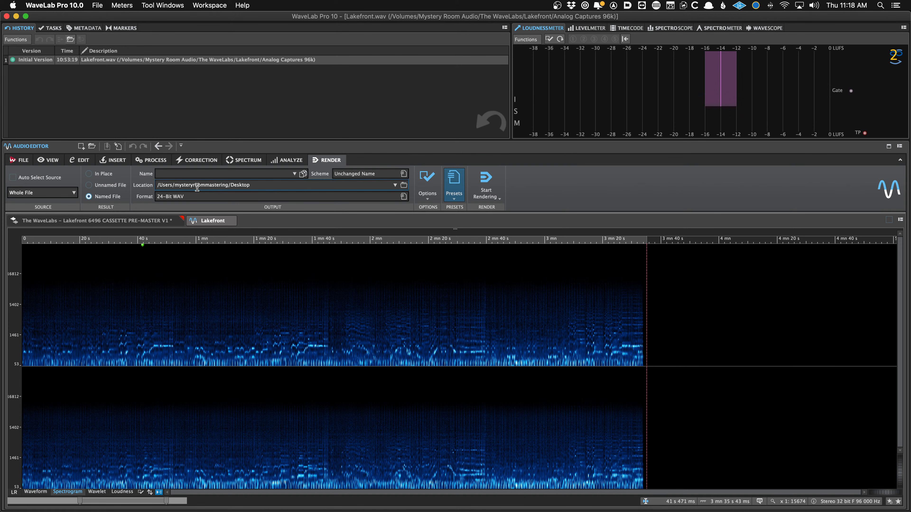
pyautogui.click(430, 182)
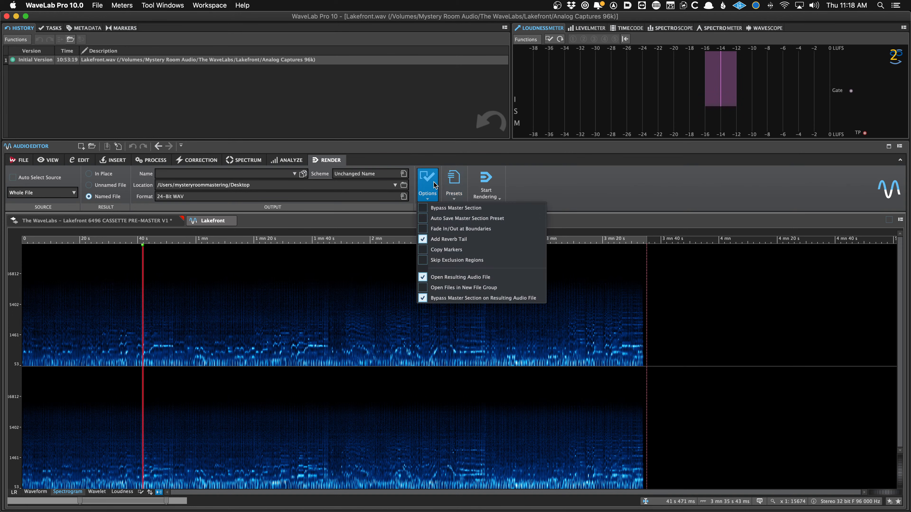
pyautogui.click(434, 180)
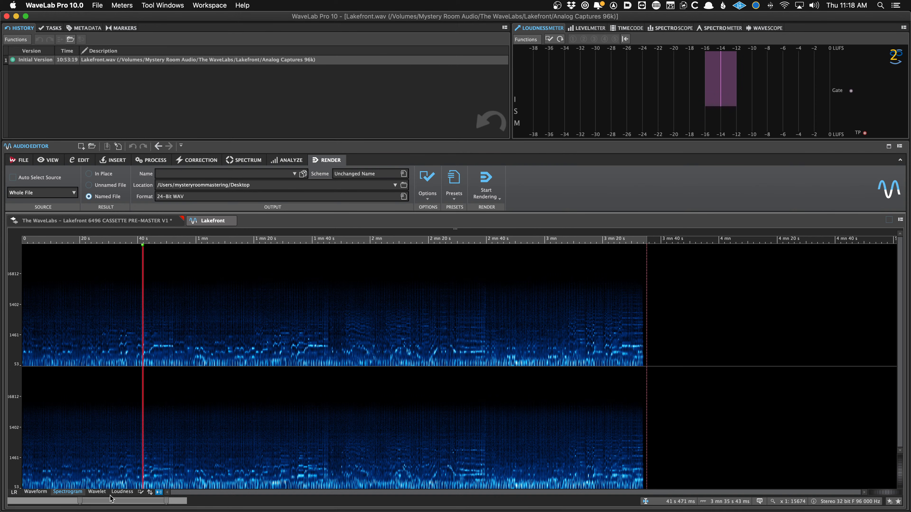
pyautogui.rightClick(68, 487)
pyautogui.click(60, 481)
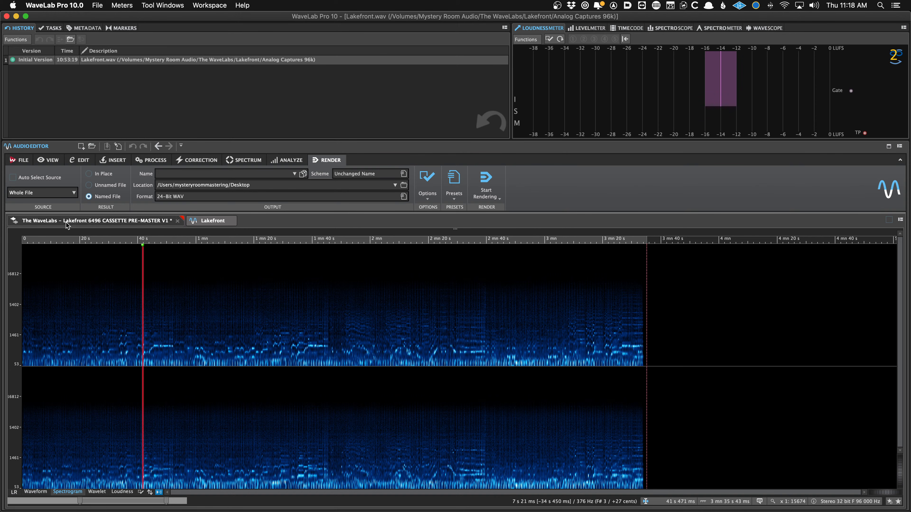
# Apply the Orange factory preset to the spectrogram display options and close the options window
pyautogui.click(201, 162)
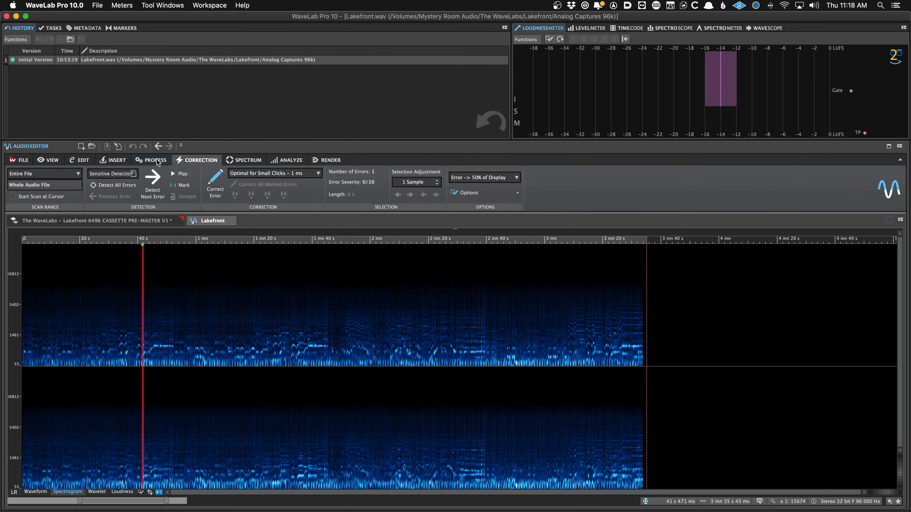
pyautogui.click(156, 159)
pyautogui.click(182, 160)
pyautogui.click(231, 158)
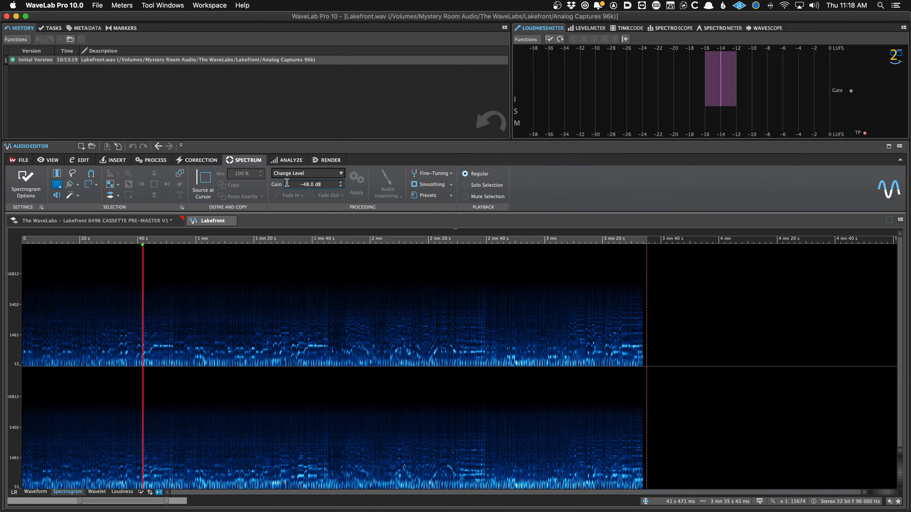
pyautogui.click(22, 185)
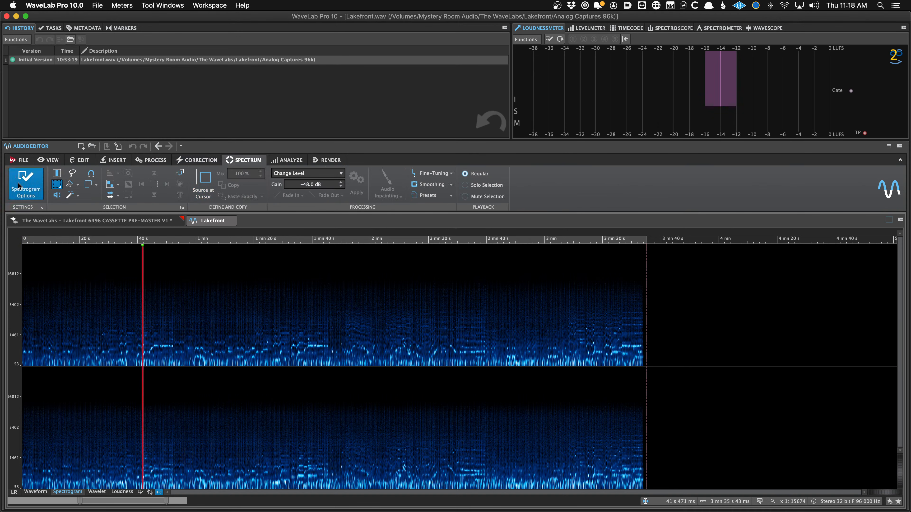
pyautogui.click(353, 322)
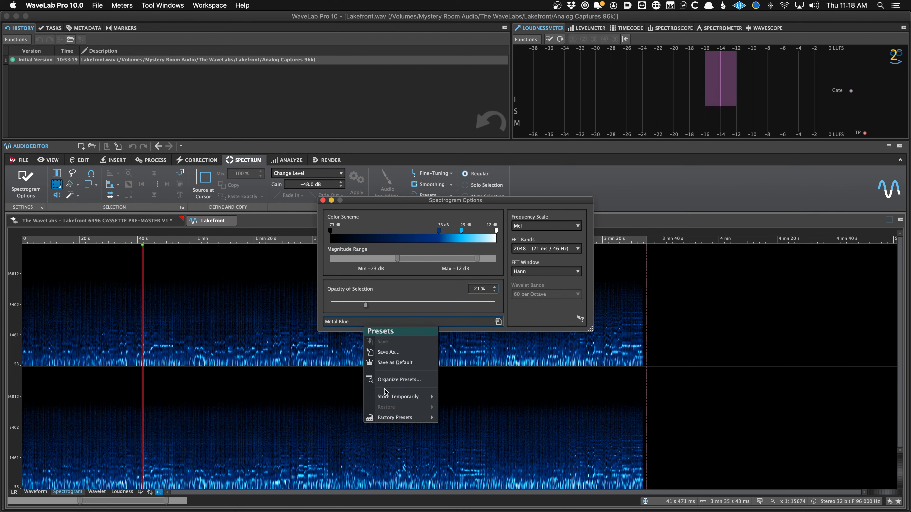
pyautogui.moveTo(398, 418)
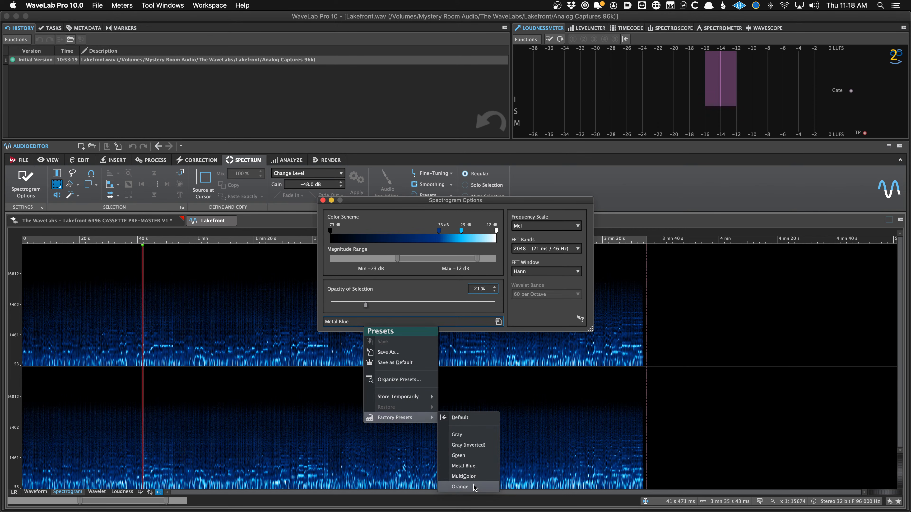
pyautogui.click(460, 487)
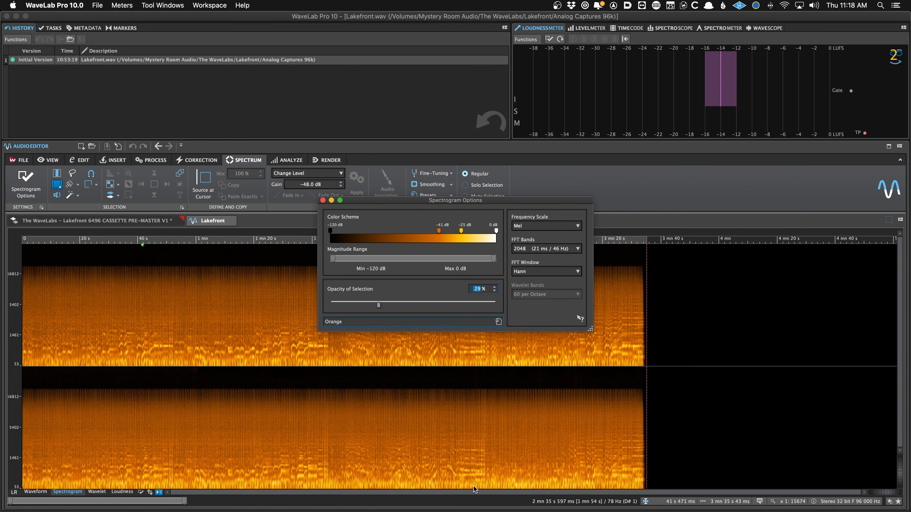
pyautogui.click(322, 200)
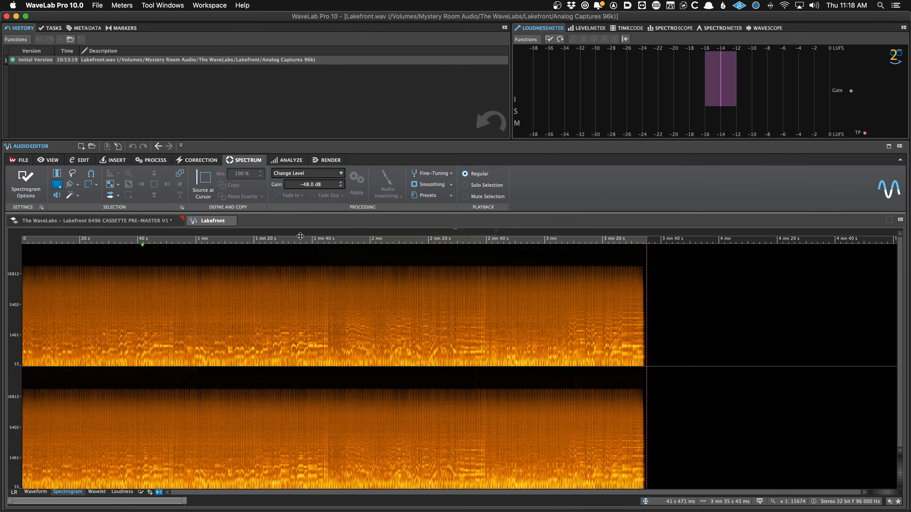
# Select a rectangular spectral region about 255 ms long just before 1 mn 26 s in the Lakefront spectrogram
pyautogui.click(269, 288)
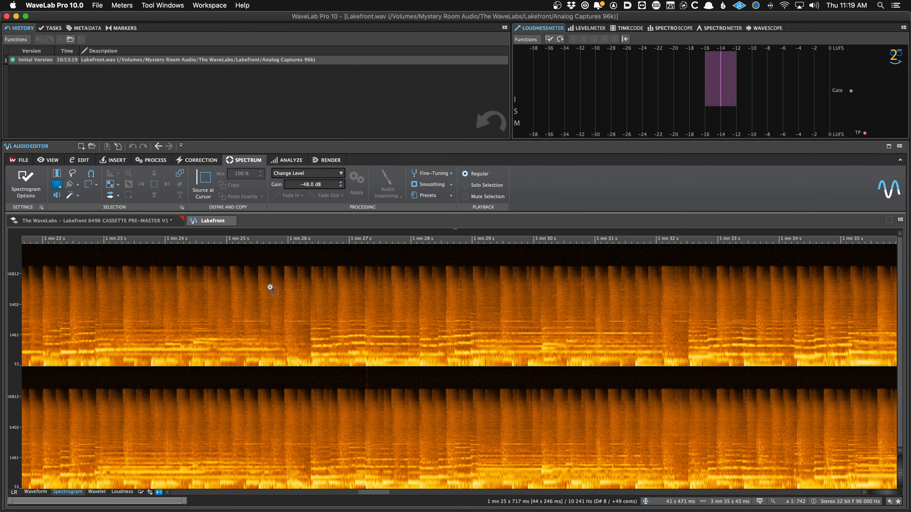
pyautogui.moveTo(275, 279); pyautogui.dragTo(292, 305)
# Draw a closed lasso selection about 30 ms long around the high-frequency area near 1 mn 25 s 300 ms
pyautogui.click(72, 173)
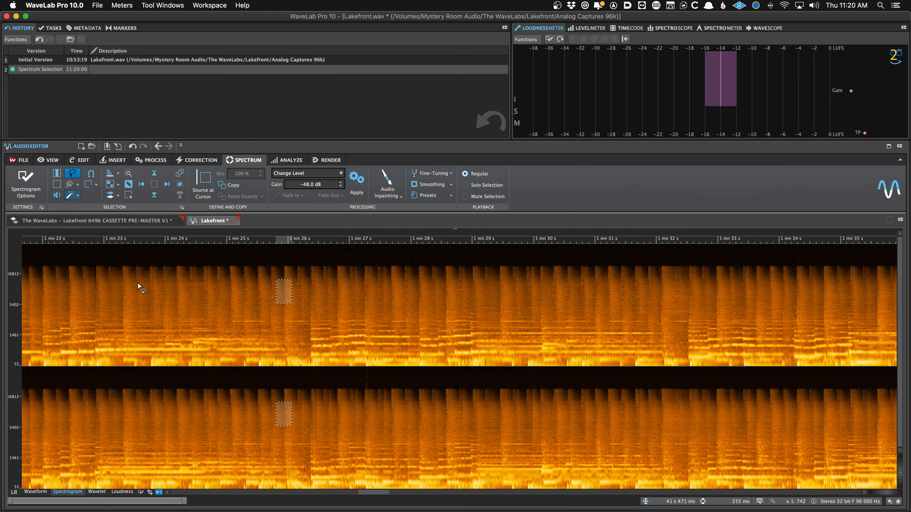
pyautogui.moveTo(240, 305); pyautogui.dragTo(242, 310)
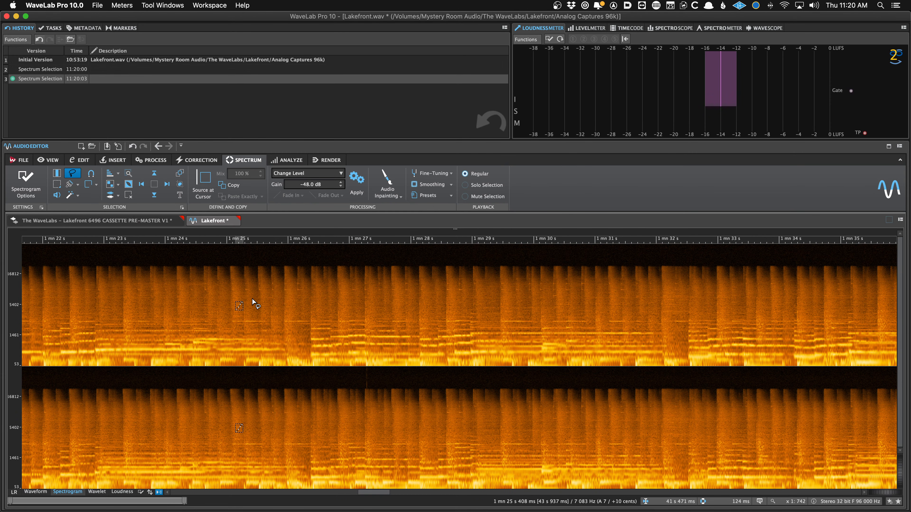
pyautogui.scroll(15, 250, 299)
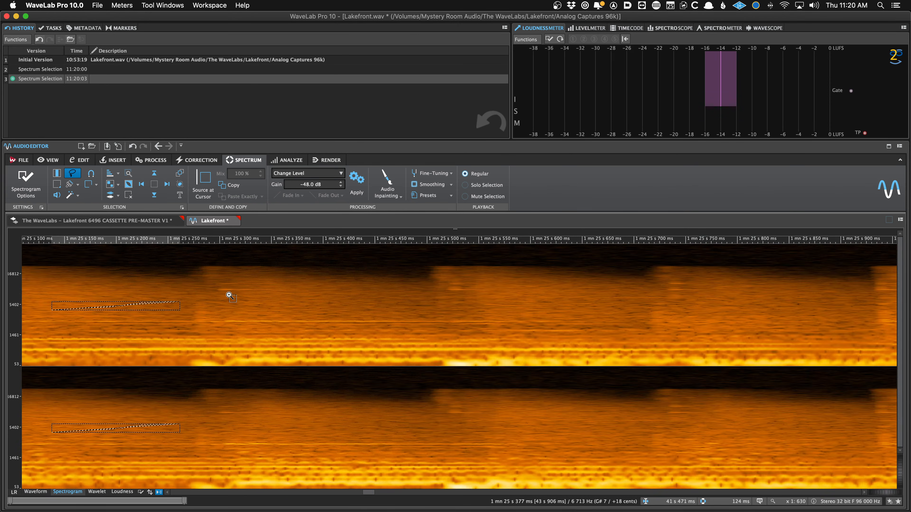
pyautogui.scroll(-4, 230, 297)
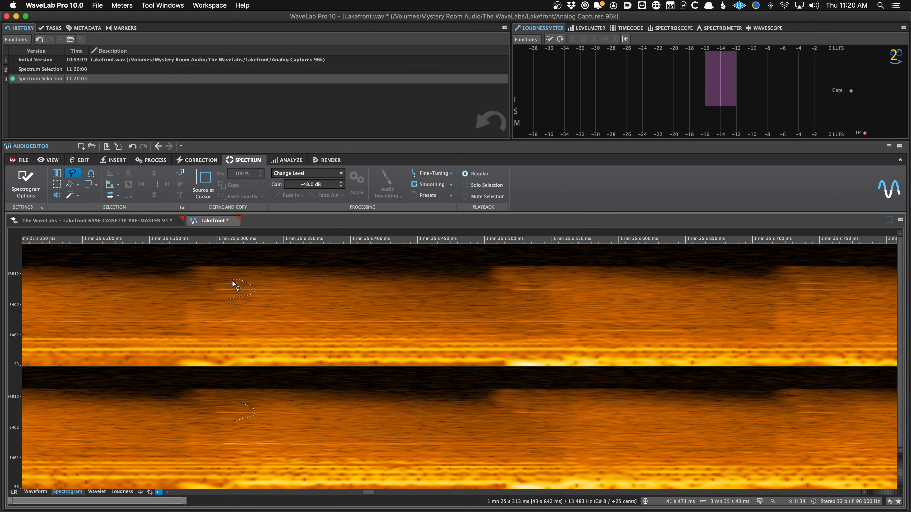
pyautogui.moveTo(215, 291); pyautogui.dragTo(227, 300)
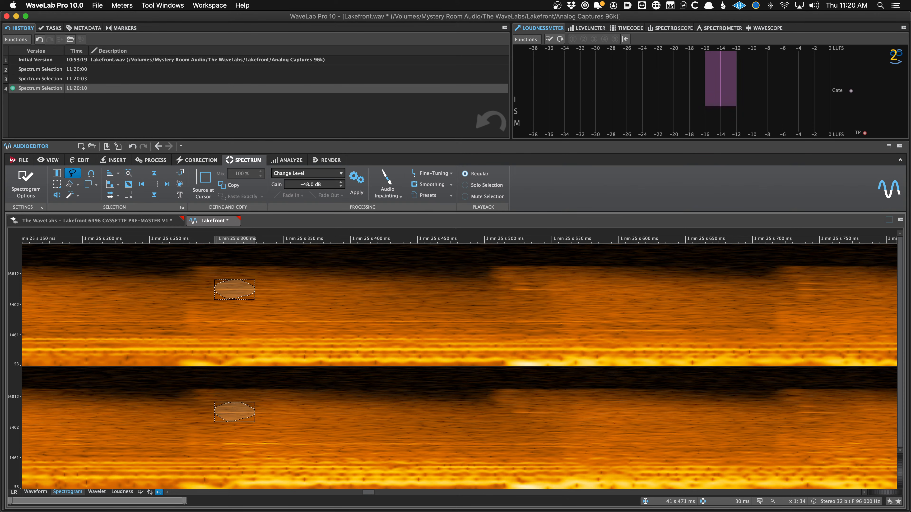
# Switch to Chrome
pyautogui.press('super+Tab')
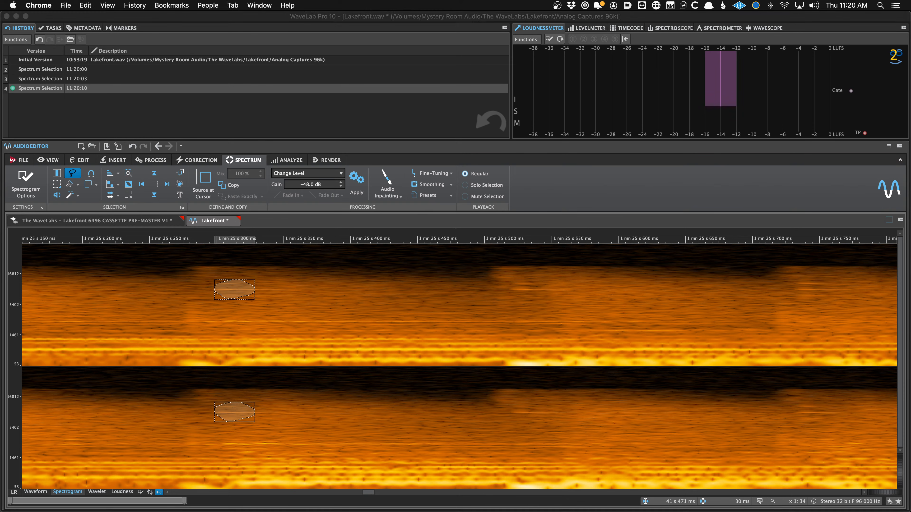